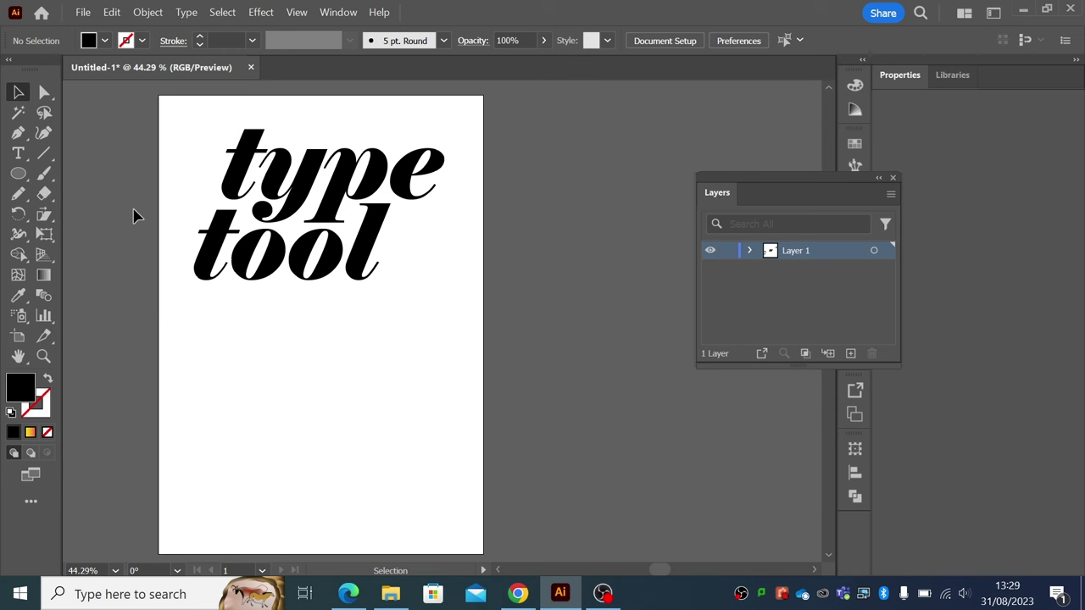
# - Type 'Simple text', scale and reshape it, then delete it
pyautogui.press('t')
pyautogui.click(188, 347)
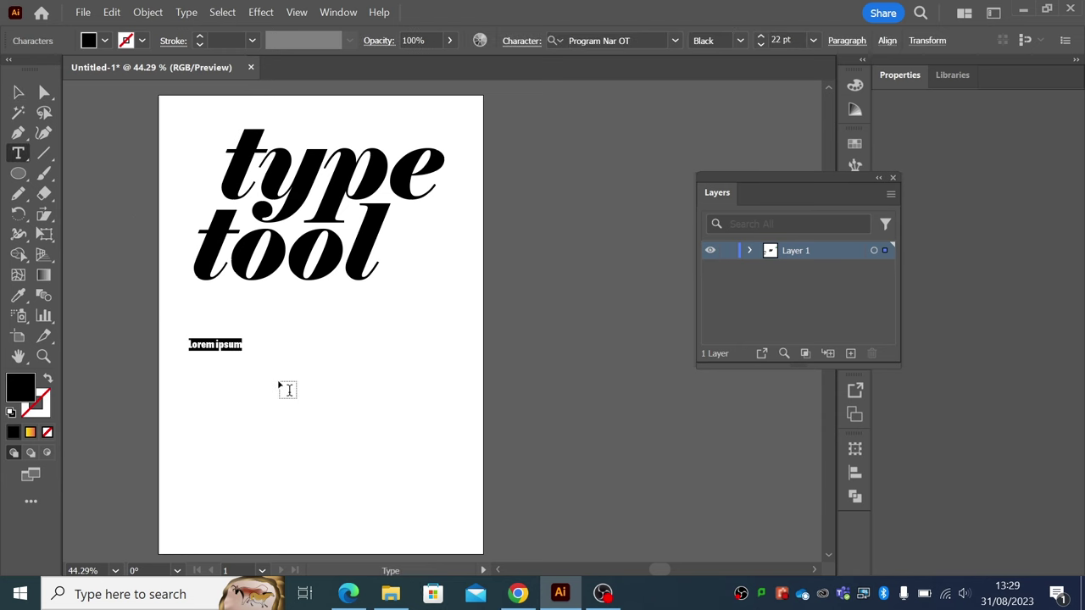
pyautogui.write('Simple')
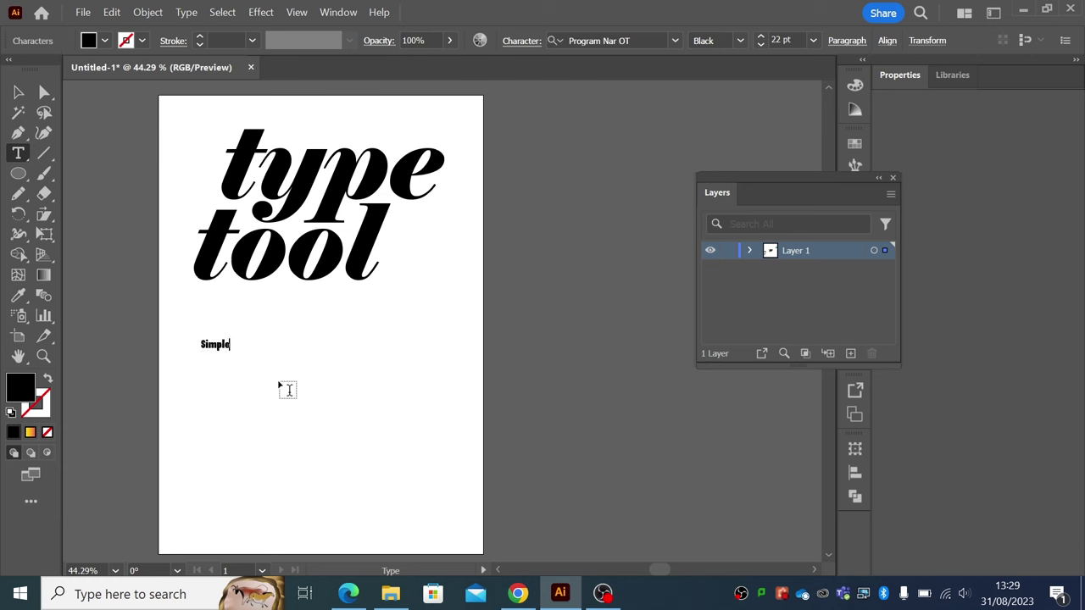
pyautogui.write(' text')
pyautogui.click(20, 93)
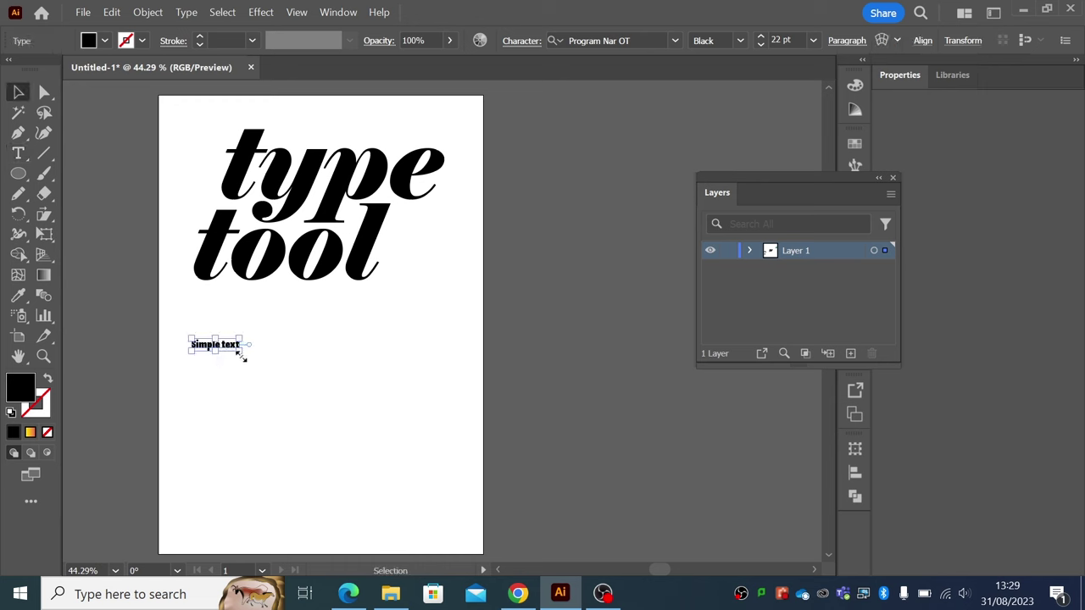
pyautogui.moveTo(242, 356); pyautogui.dragTo(423, 451)
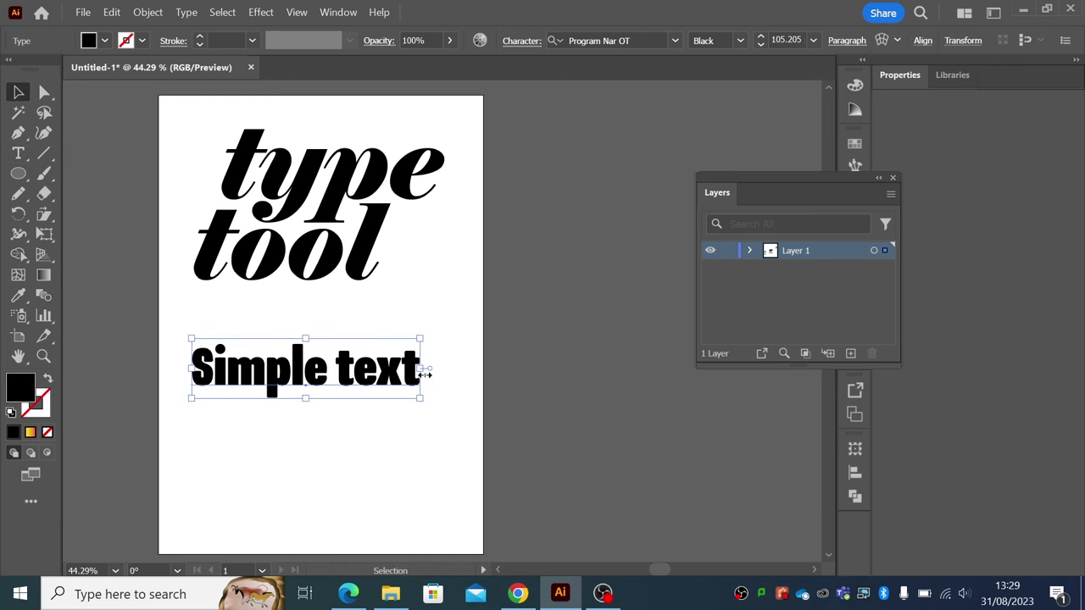
pyautogui.moveTo(424, 374); pyautogui.dragTo(452, 368)
pyautogui.moveTo(321, 398)
pyautogui.mouseDown()
pyautogui.moveTo(317, 428)
pyautogui.moveTo(307, 386)
pyautogui.mouseUp()
pyautogui.click(17, 153)
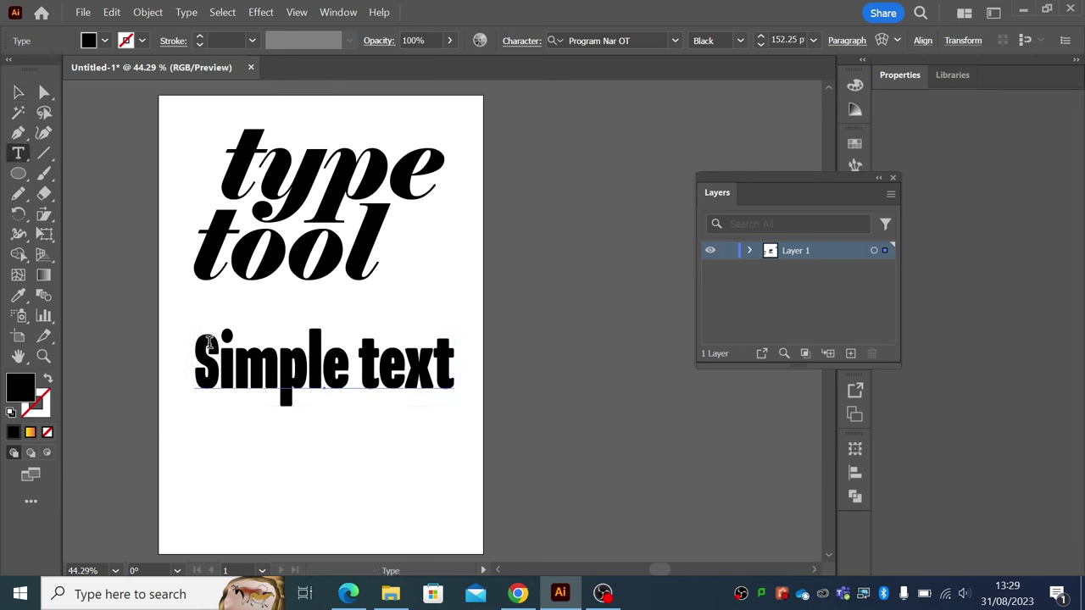
pyautogui.moveTo(209, 343); pyautogui.dragTo(455, 381)
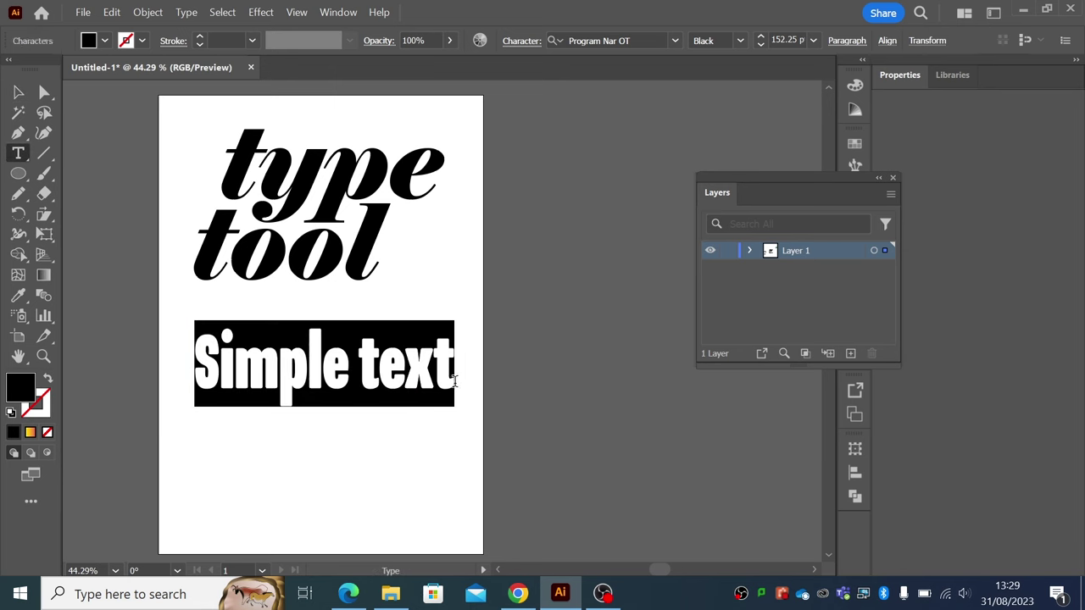
pyautogui.click(18, 92)
pyautogui.press('Delete')
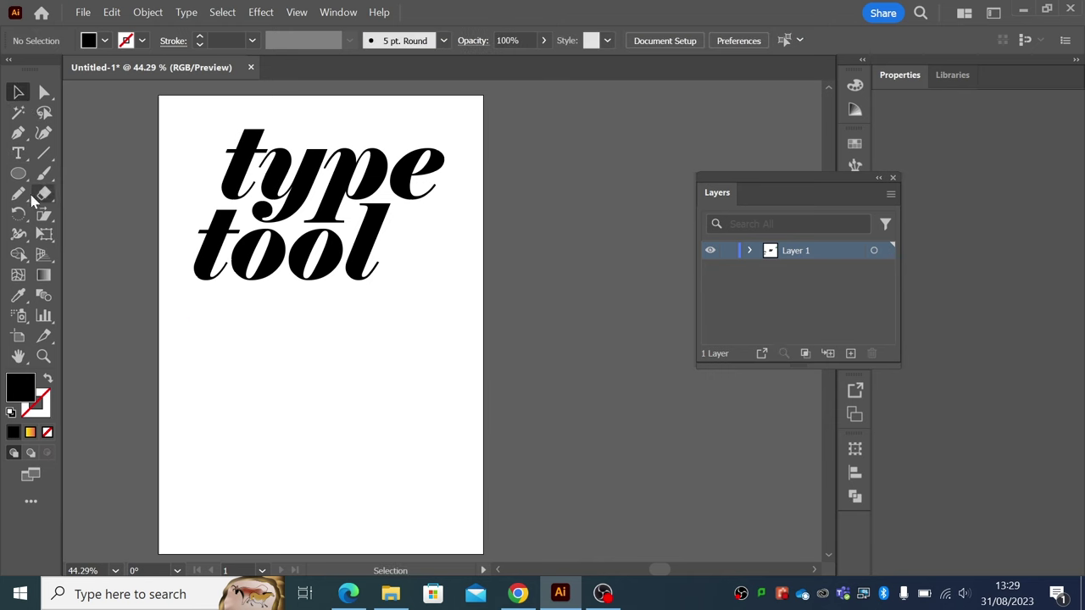
# - Draw an area text box filled with left-aligned Lorem ipsum placeholder text
pyautogui.click(18, 154)
pyautogui.moveTo(222, 330); pyautogui.dragTo(415, 491)
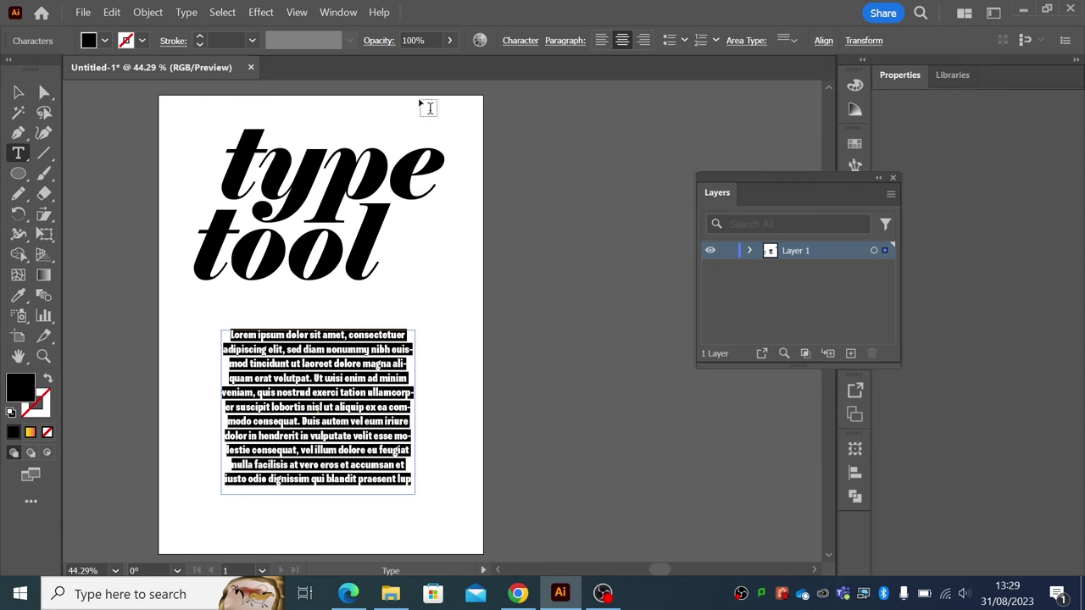
pyautogui.click(596, 44)
pyautogui.click(18, 92)
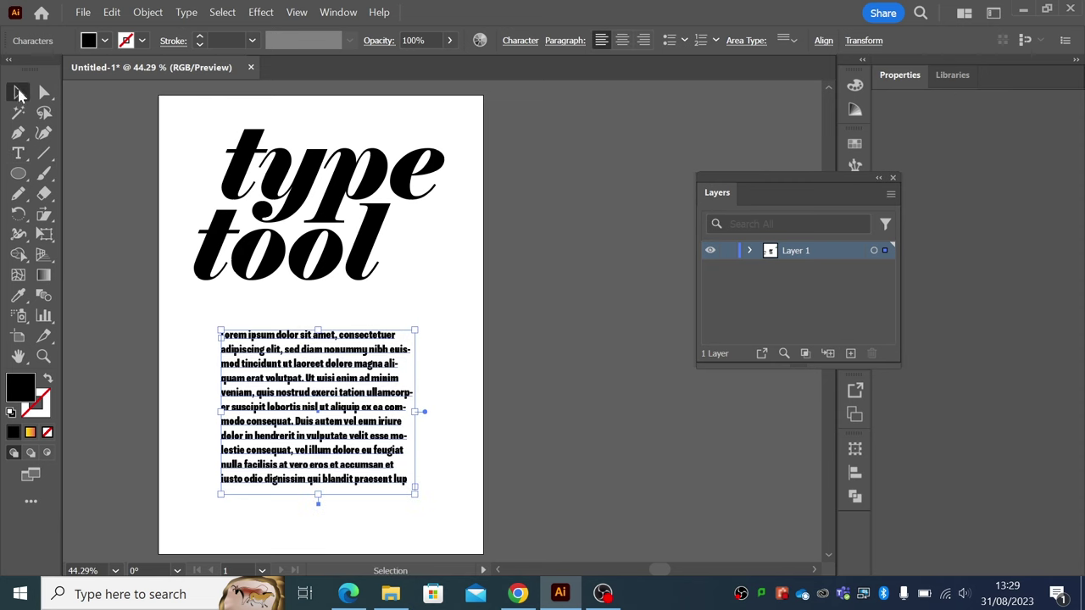
# - Move and widen the placeholder frame so the text reflows, then select all its text
pyautogui.click(132, 227)
pyautogui.moveTo(285, 367); pyautogui.dragTo(273, 366)
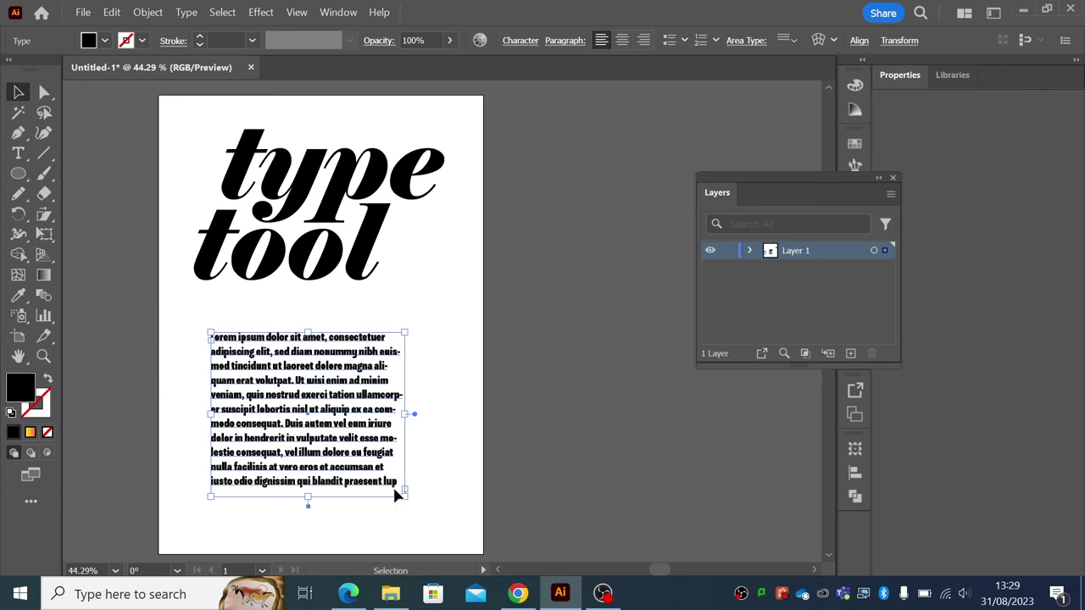
pyautogui.moveTo(404, 496)
pyautogui.mouseDown()
pyautogui.moveTo(438, 518)
pyautogui.moveTo(395, 486)
pyautogui.moveTo(453, 520)
pyautogui.moveTo(363, 494)
pyautogui.moveTo(348, 524)
pyautogui.moveTo(446, 523)
pyautogui.moveTo(421, 492)
pyautogui.mouseUp()
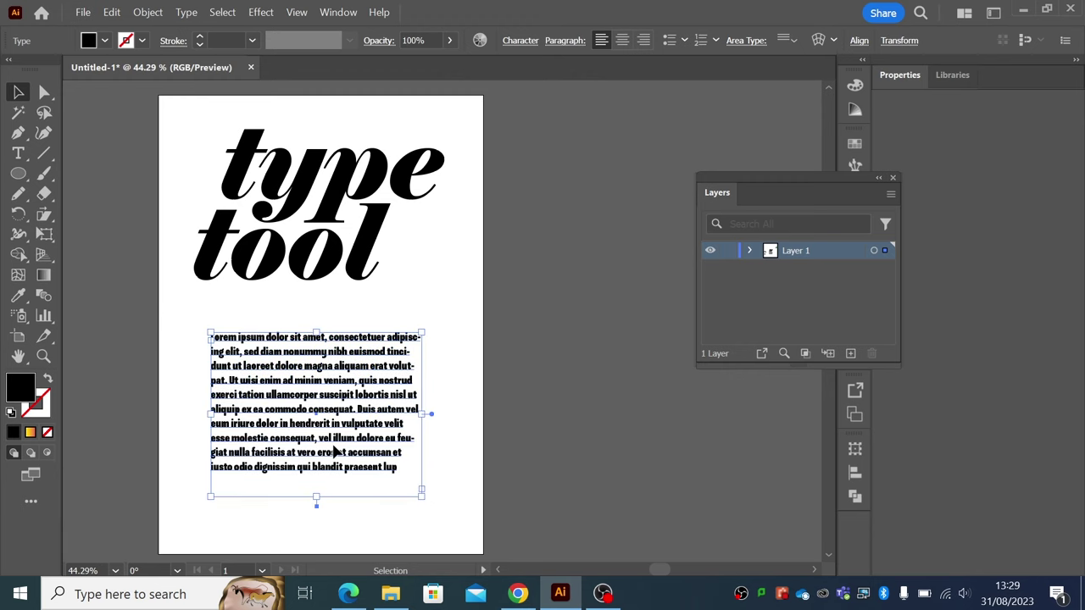
pyautogui.press('t')
pyautogui.moveTo(397, 469); pyautogui.dragTo(212, 336)
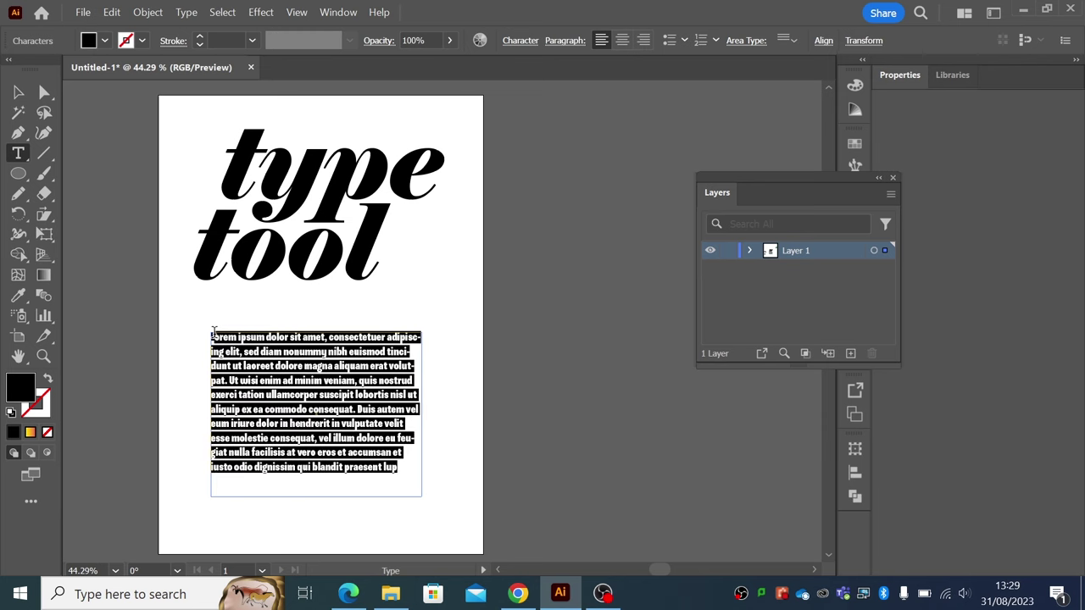
# - Format the placeholder paragraph as Program Nar OT Regular, 26 pt size, 30 pt leading
pyautogui.click(520, 41)
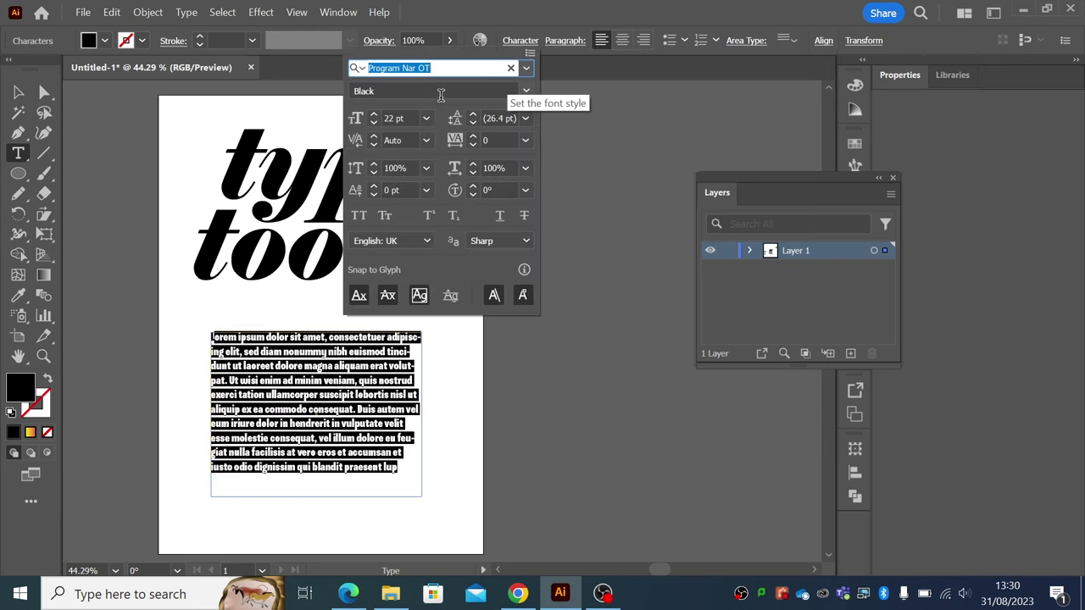
pyautogui.click(373, 116)
pyautogui.click(374, 115)
pyautogui.click(374, 115)
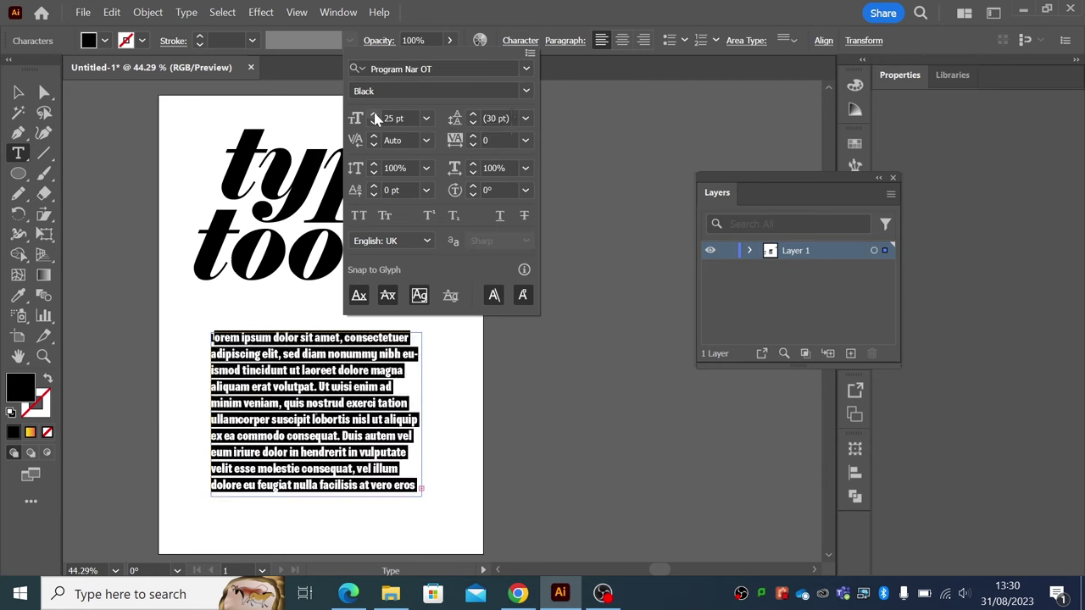
pyautogui.click(373, 115)
pyautogui.click(525, 91)
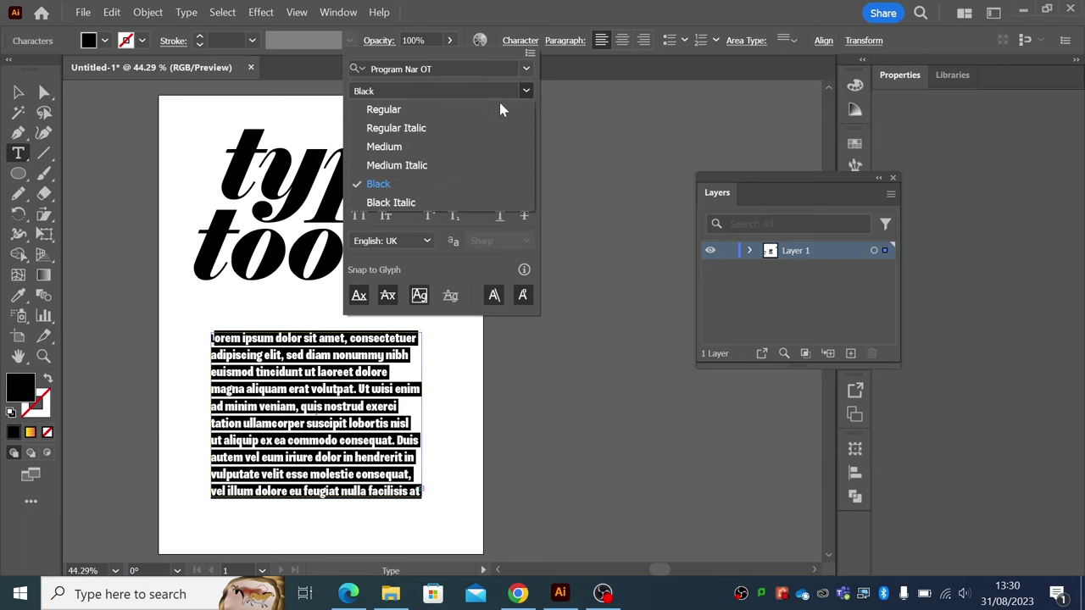
pyautogui.click(405, 107)
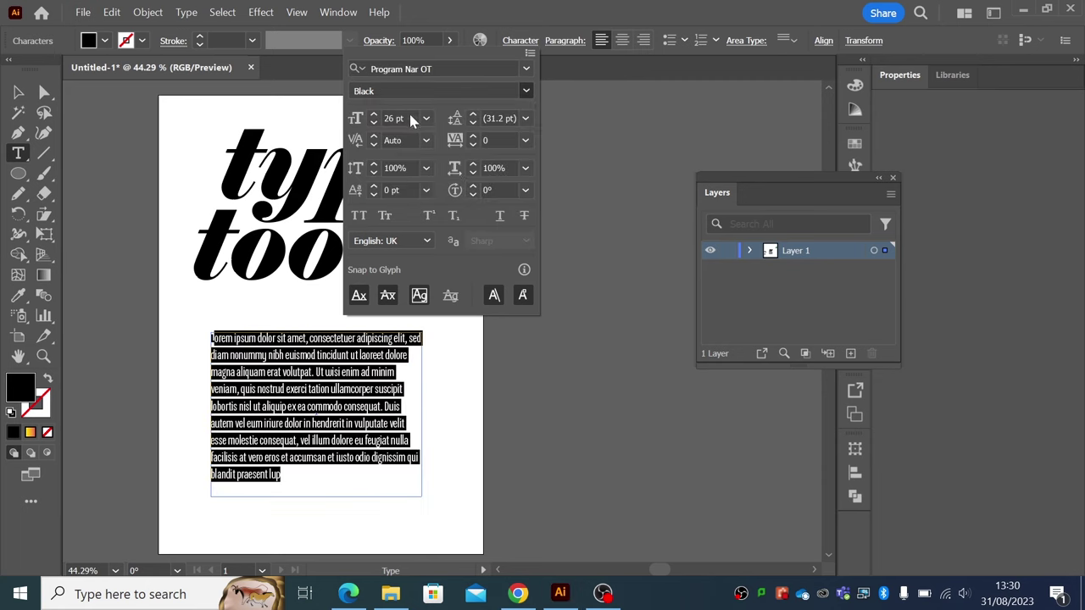
pyautogui.click(473, 116)
pyautogui.click(473, 116)
pyautogui.click(473, 116)
pyautogui.click(473, 116)
pyautogui.click(473, 116)
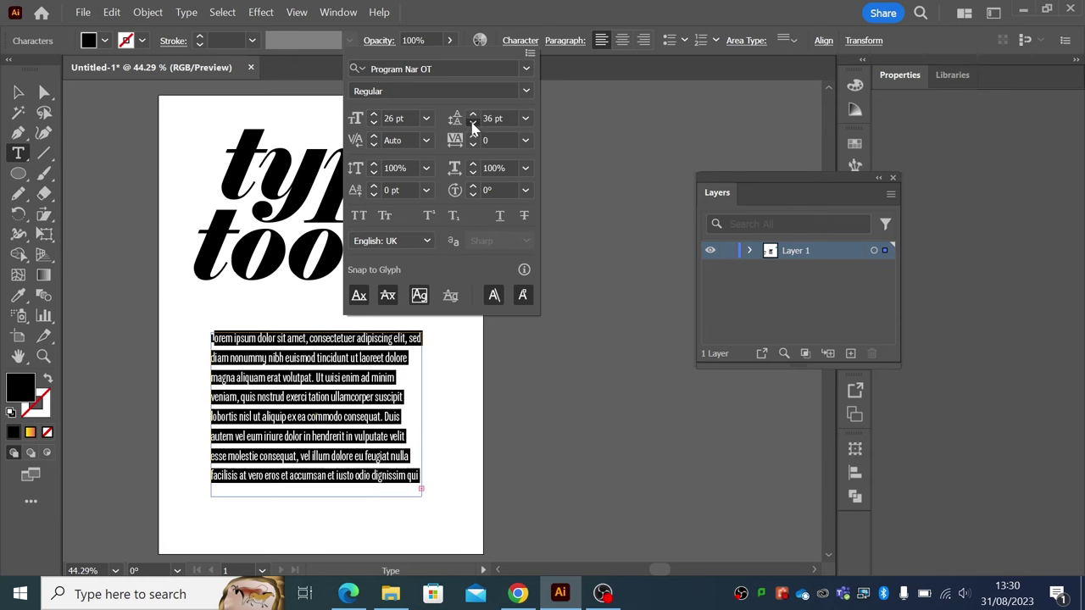
pyautogui.click(473, 125)
pyautogui.click(473, 124)
pyautogui.click(473, 124)
pyautogui.click(473, 124)
pyautogui.click(472, 125)
pyautogui.click(473, 124)
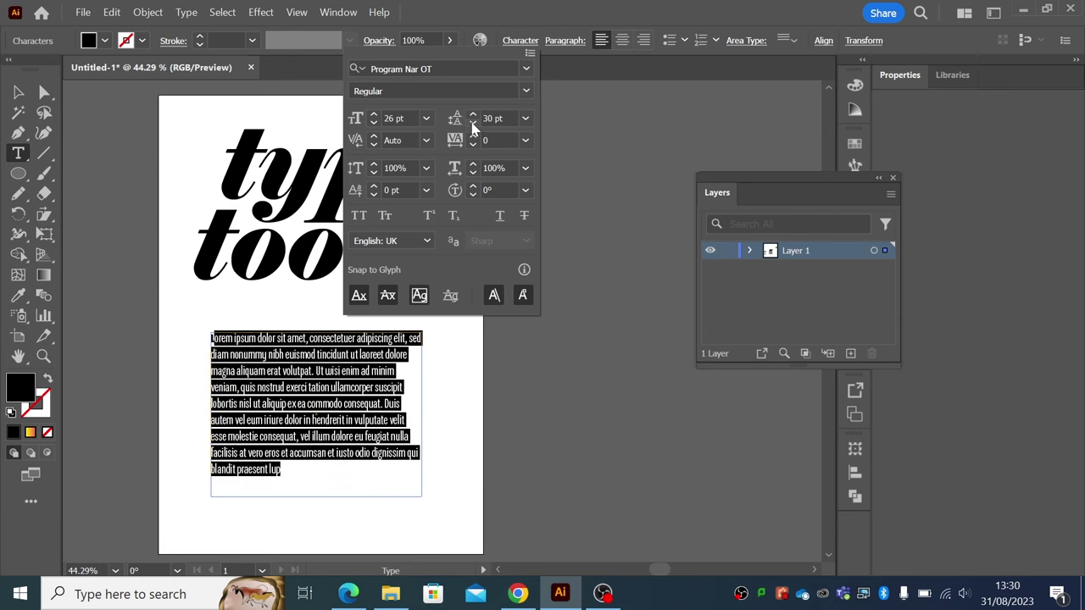
pyautogui.press('Escape')
# - Nudge and resize the placeholder text frame, then delete it
pyautogui.click(18, 92)
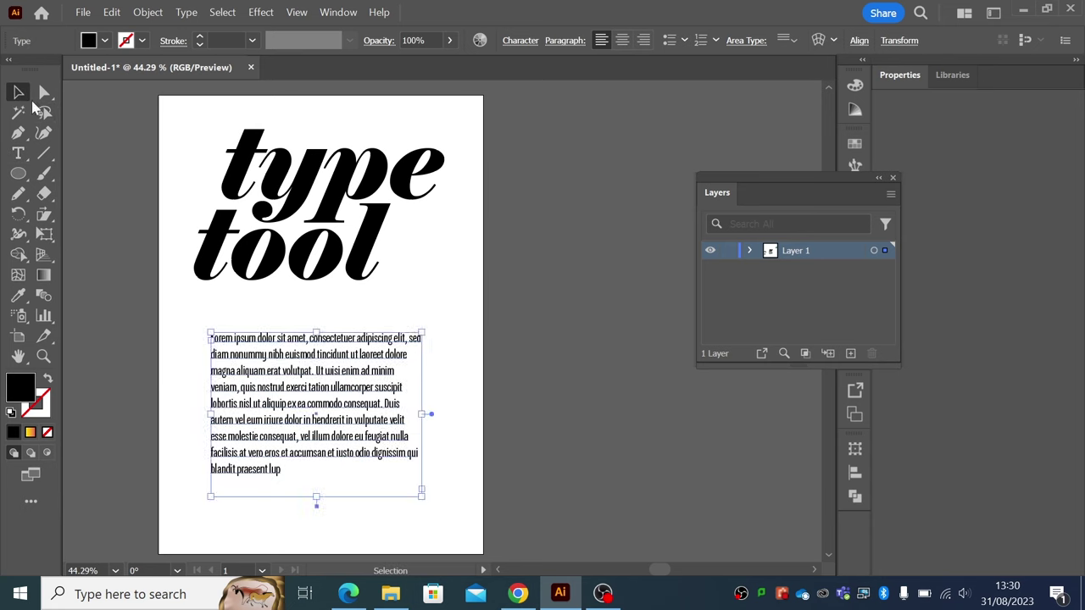
pyautogui.click(273, 366)
pyautogui.moveTo(303, 390); pyautogui.dragTo(297, 383)
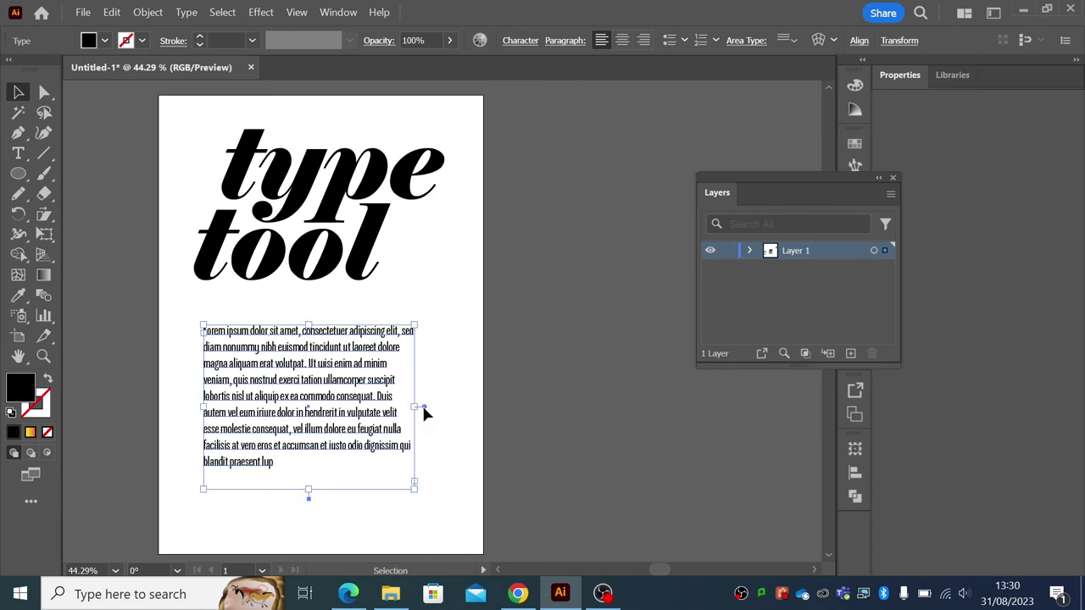
pyautogui.doubleClick(423, 407)
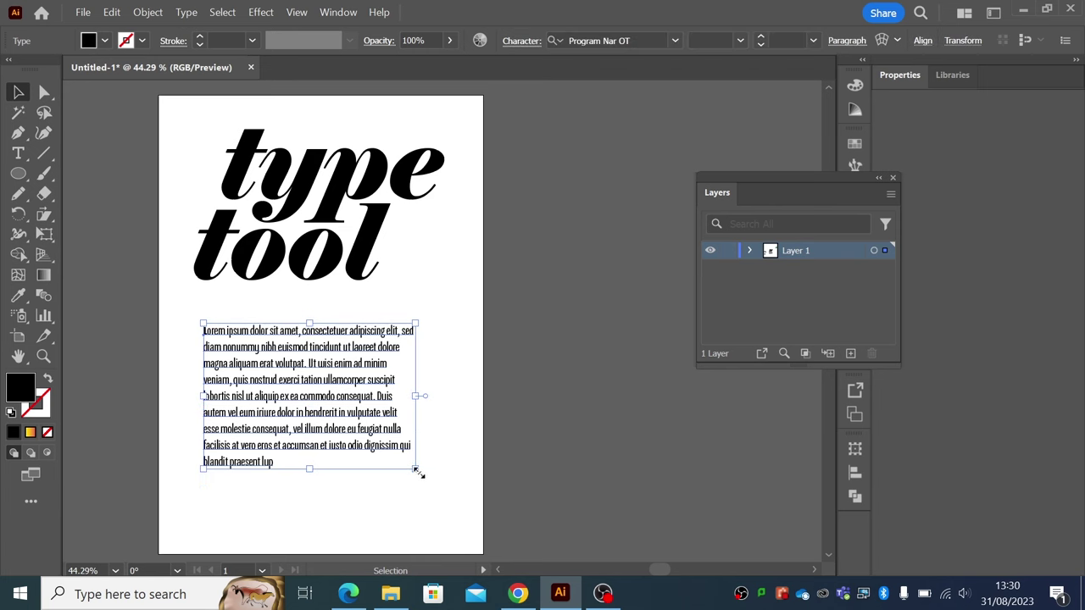
pyautogui.moveTo(418, 472)
pyautogui.mouseDown()
pyautogui.moveTo(484, 522)
pyautogui.moveTo(317, 499)
pyautogui.moveTo(444, 500)
pyautogui.moveTo(418, 494)
pyautogui.moveTo(438, 470)
pyautogui.moveTo(415, 496)
pyautogui.moveTo(421, 426)
pyautogui.moveTo(407, 511)
pyautogui.moveTo(525, 497)
pyautogui.moveTo(546, 544)
pyautogui.moveTo(362, 469)
pyautogui.moveTo(378, 519)
pyautogui.moveTo(411, 495)
pyautogui.moveTo(414, 445)
pyautogui.moveTo(412, 464)
pyautogui.mouseUp()
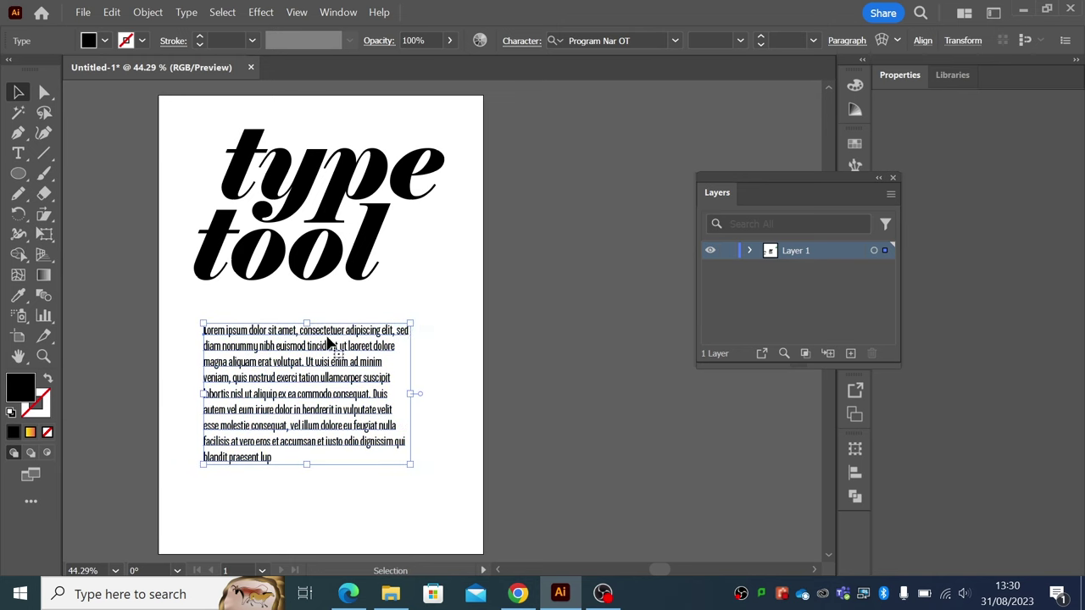
pyautogui.moveTo(410, 466)
pyautogui.mouseDown()
pyautogui.moveTo(375, 466)
pyautogui.moveTo(373, 497)
pyautogui.moveTo(378, 441)
pyautogui.moveTo(444, 462)
pyautogui.moveTo(415, 448)
pyautogui.moveTo(293, 453)
pyautogui.moveTo(382, 426)
pyautogui.moveTo(388, 487)
pyautogui.moveTo(455, 516)
pyautogui.moveTo(394, 463)
pyautogui.mouseUp()
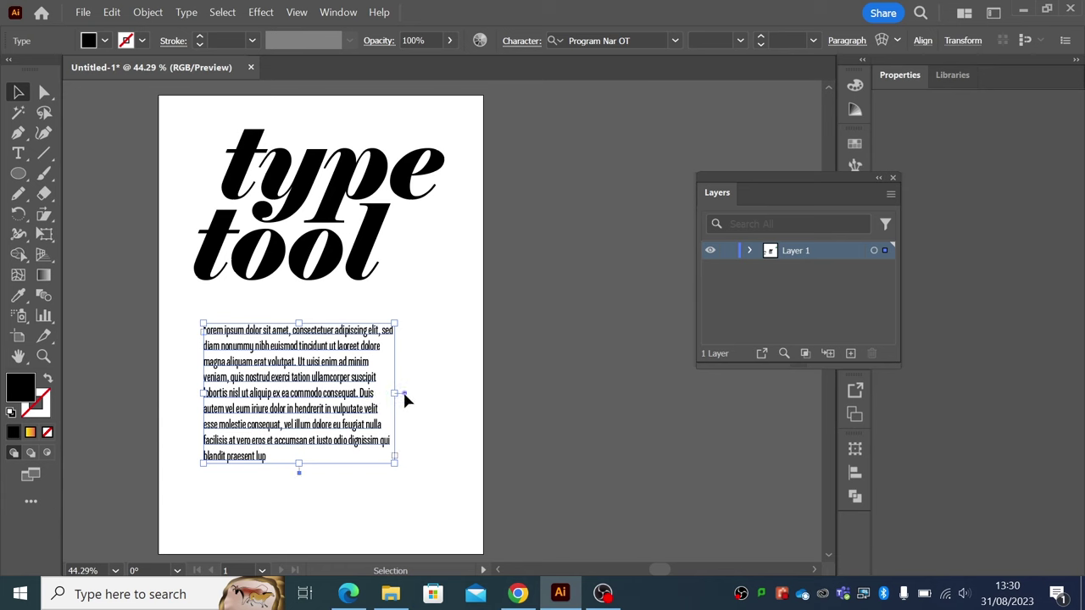
pyautogui.moveTo(394, 463); pyautogui.dragTo(406, 491)
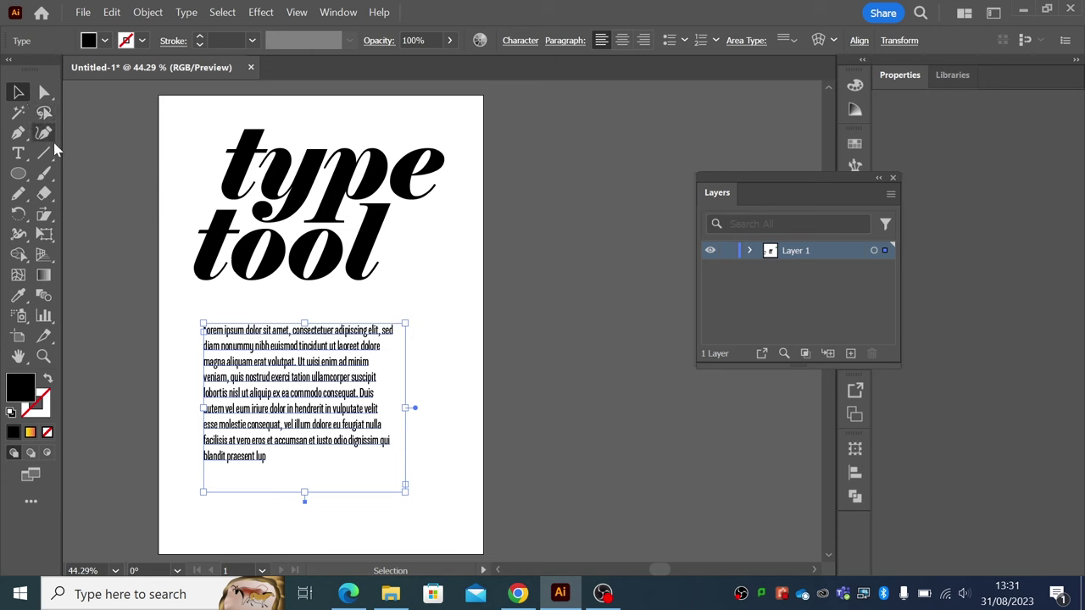
pyautogui.moveTo(242, 350); pyautogui.dragTo(242, 355)
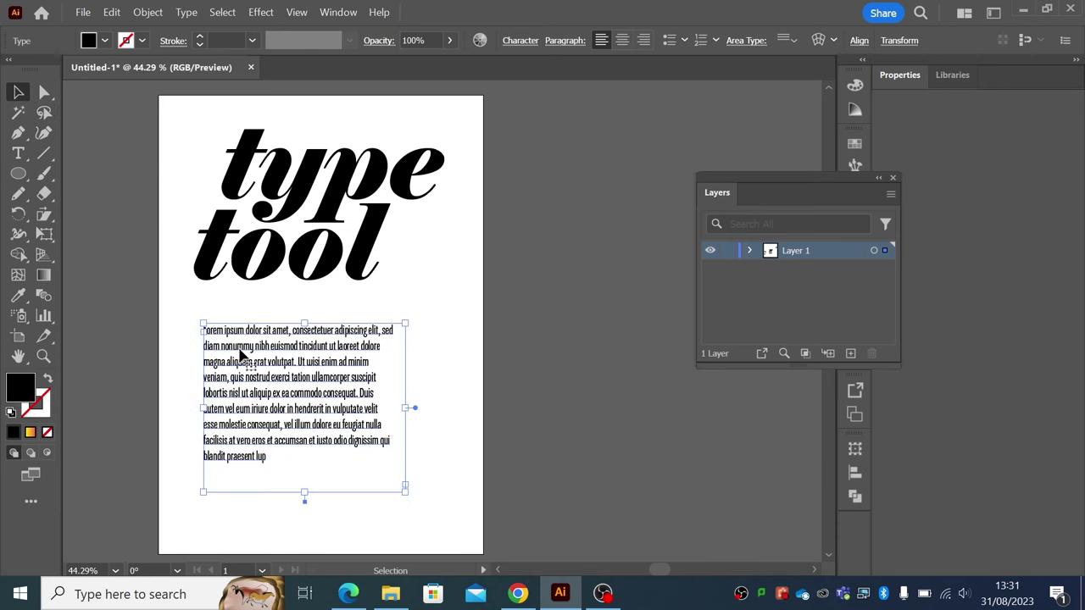
pyautogui.press('Delete')
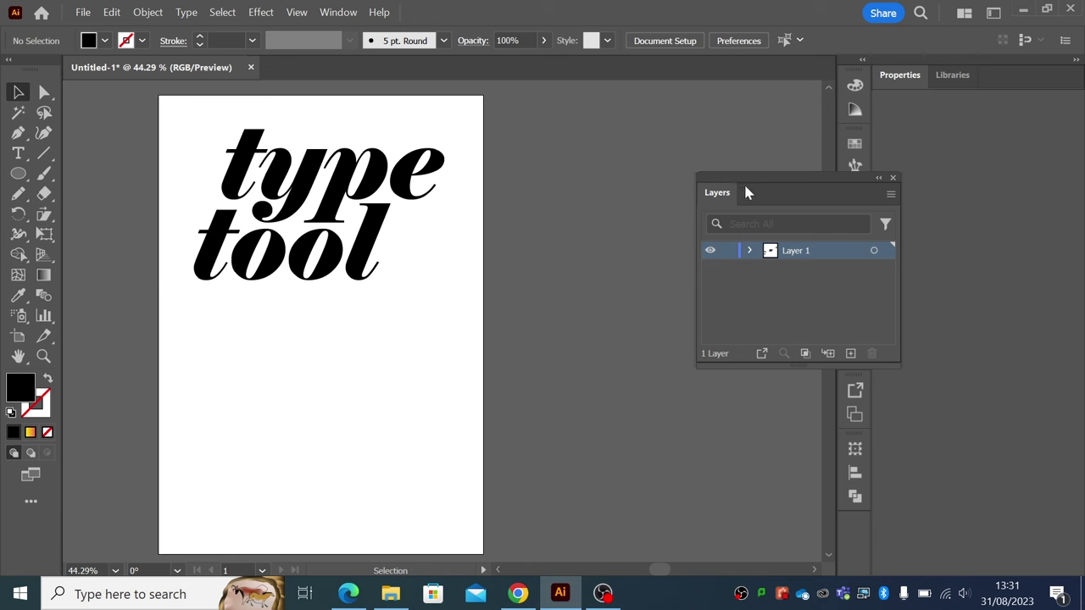
# - Place vertical Lorem ipsum text with the Vertical Type tool, then delete it
pyautogui.moveTo(746, 193); pyautogui.dragTo(647, 125)
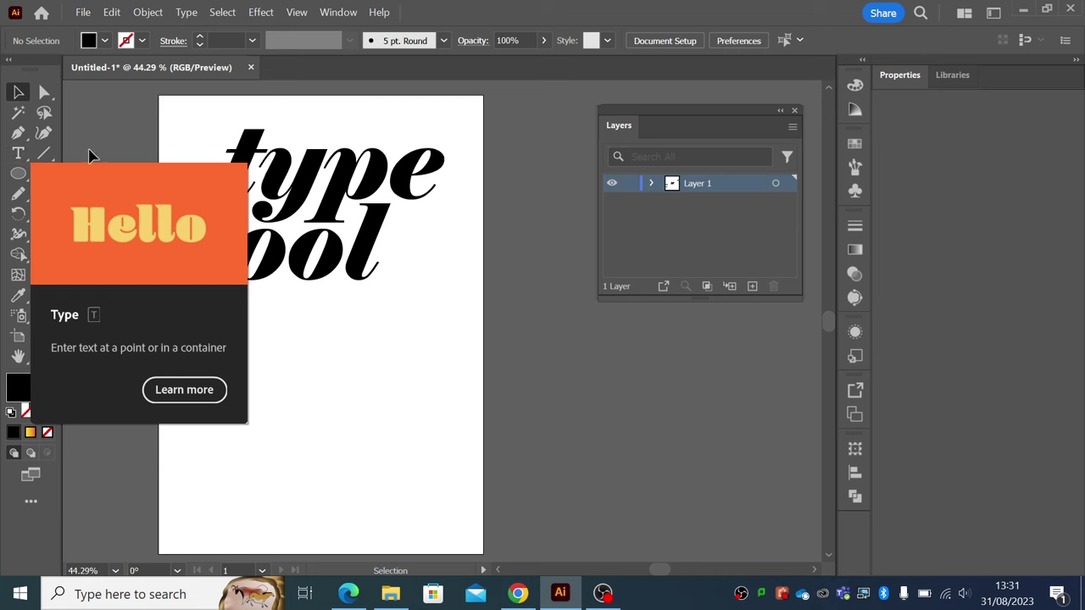
pyautogui.click(19, 154)
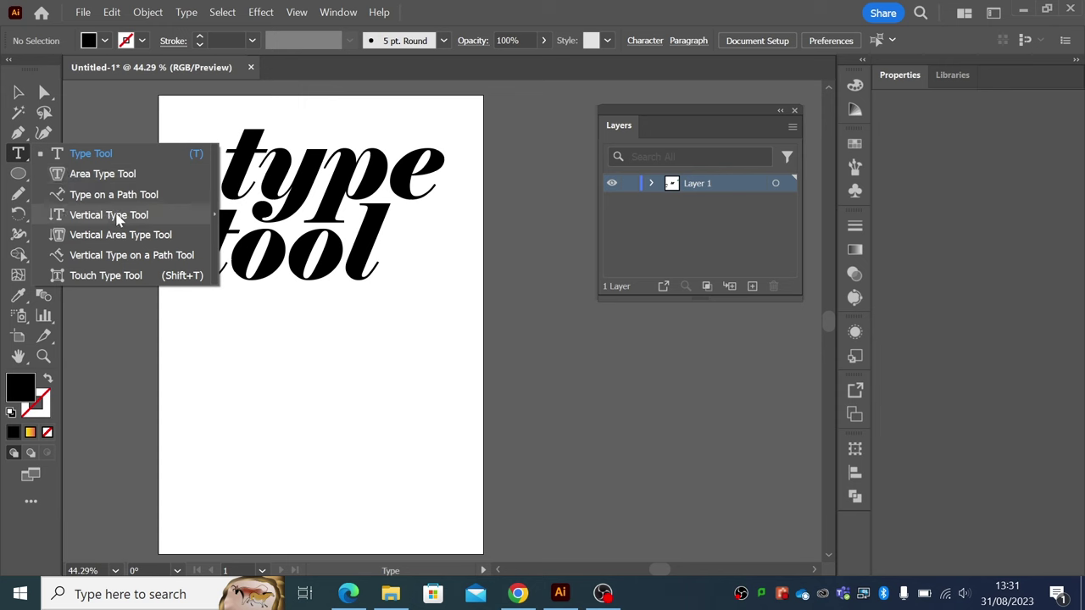
pyautogui.click(79, 216)
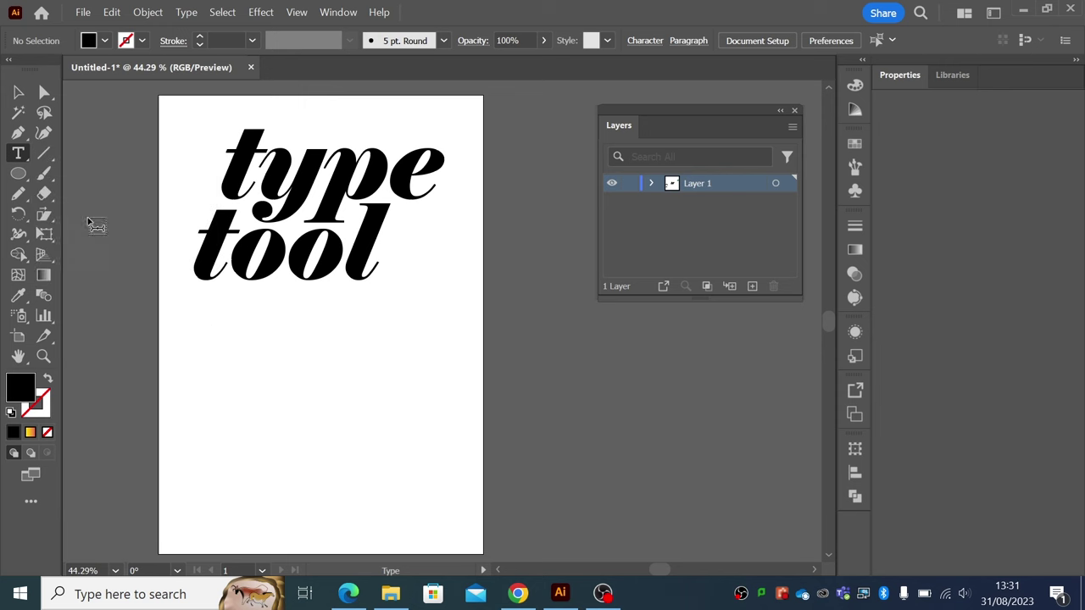
pyautogui.click(222, 326)
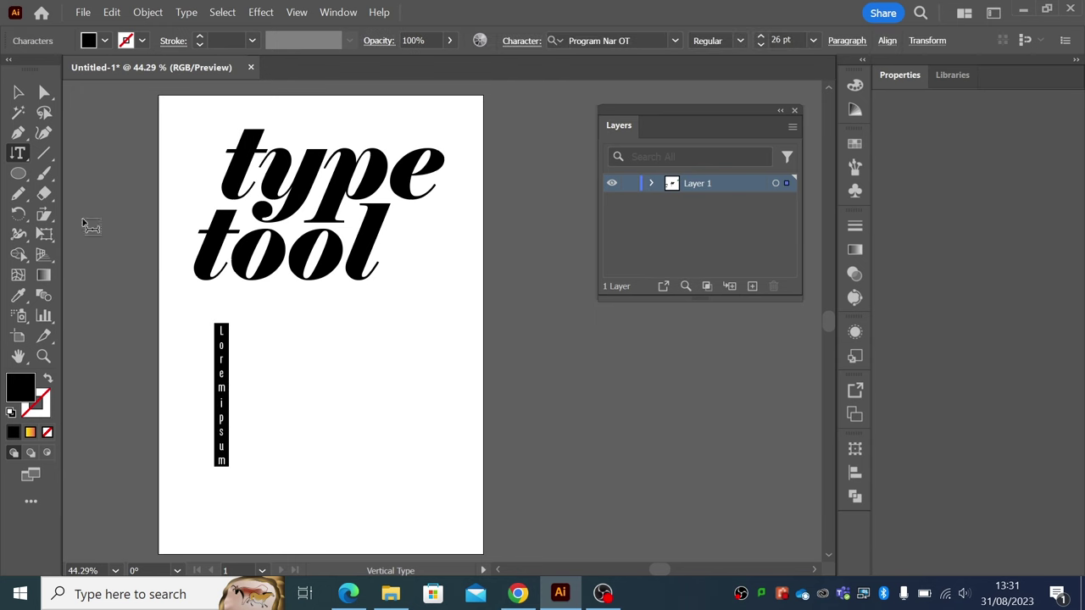
pyautogui.click(18, 91)
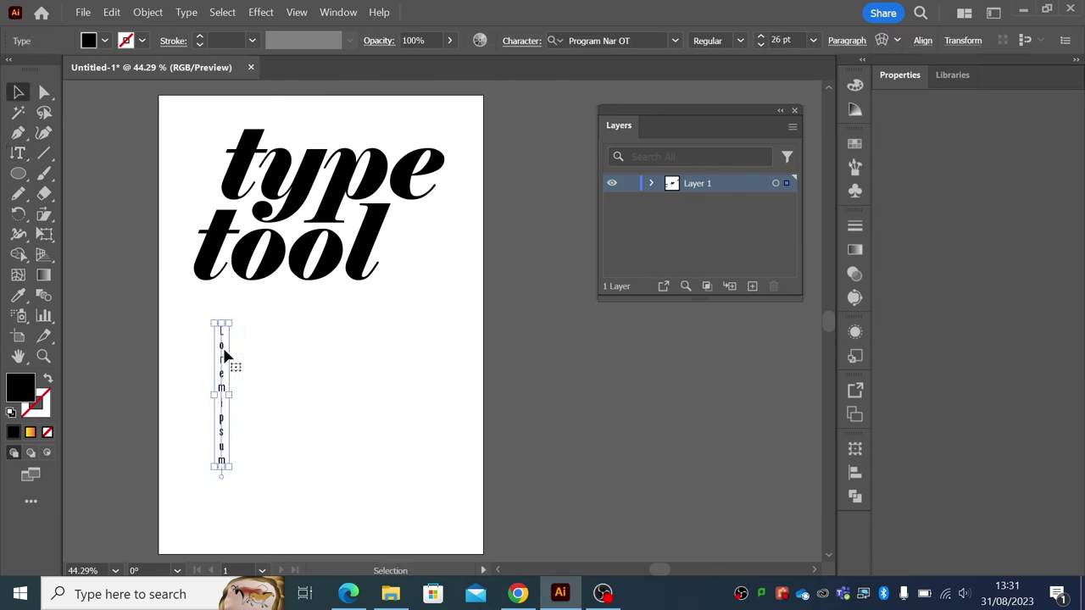
pyautogui.press('Delete')
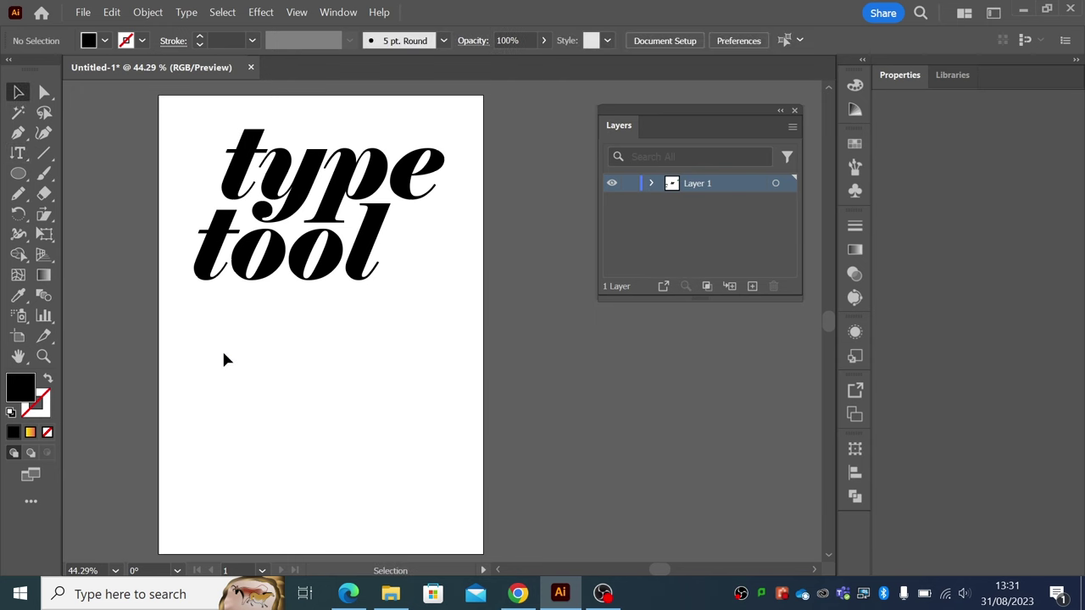
# - Return to the horizontal Type tool and then the Selection tool
pyautogui.click(18, 153)
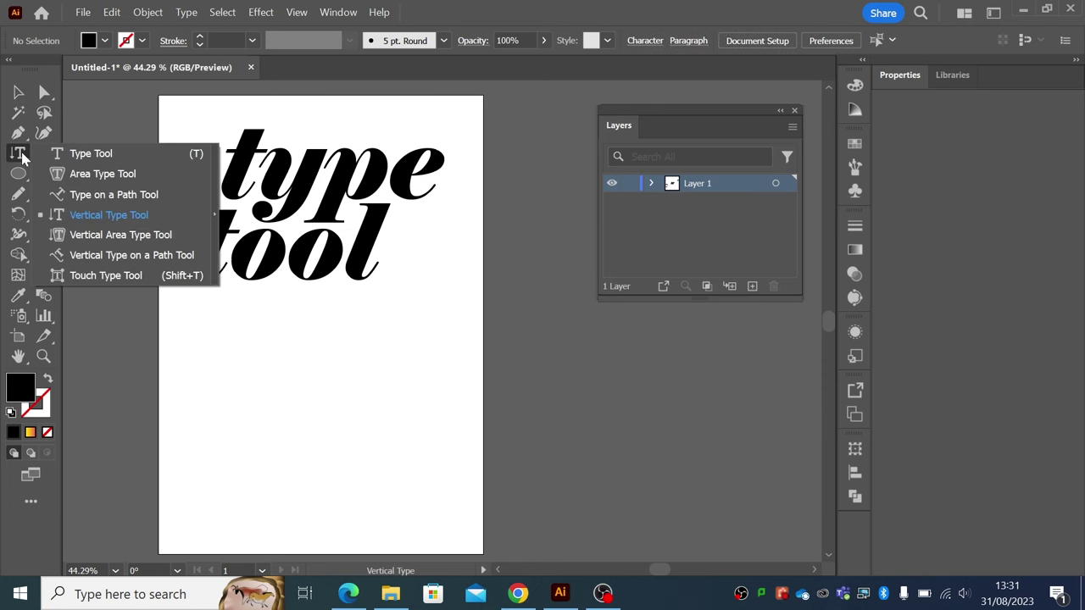
pyautogui.click(90, 154)
pyautogui.click(18, 92)
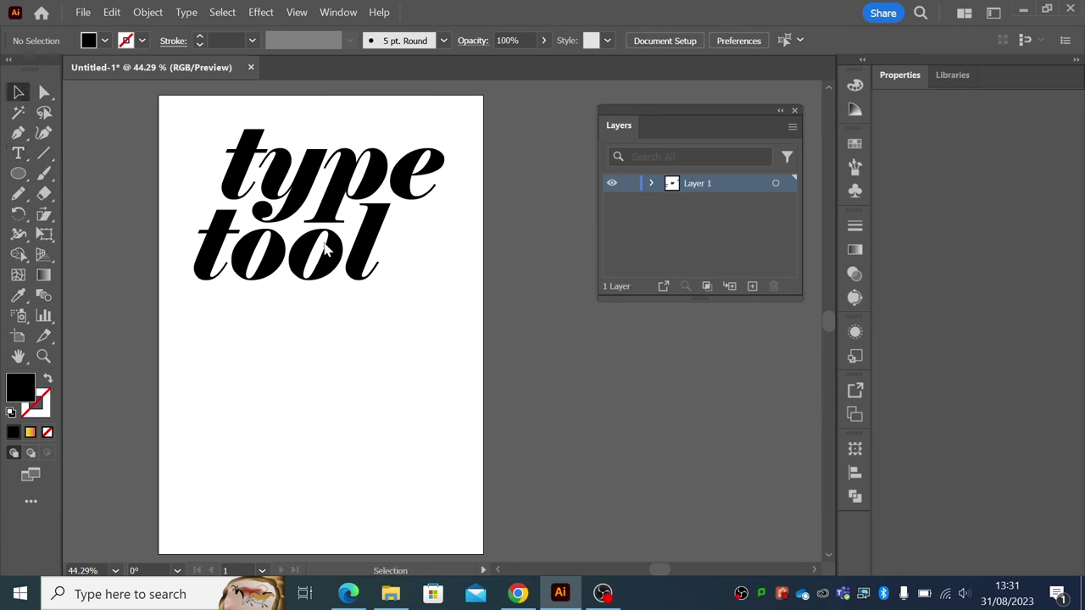
# - Add a new blank artboard from the Artboards panel
pyautogui.click(854, 414)
pyautogui.click(786, 541)
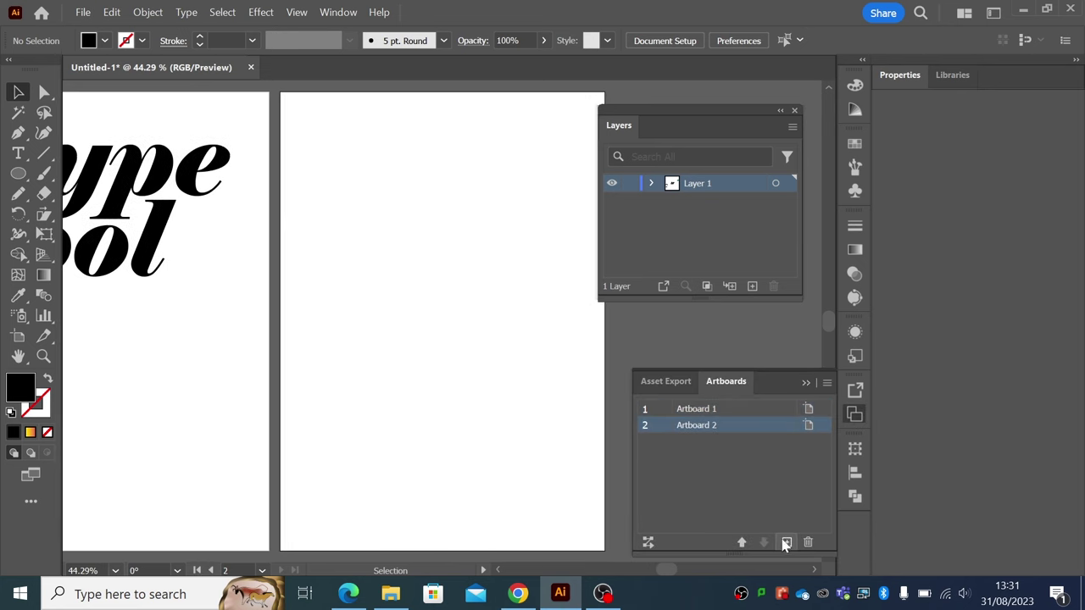
pyautogui.moveTo(644, 122); pyautogui.dragTo(670, 117)
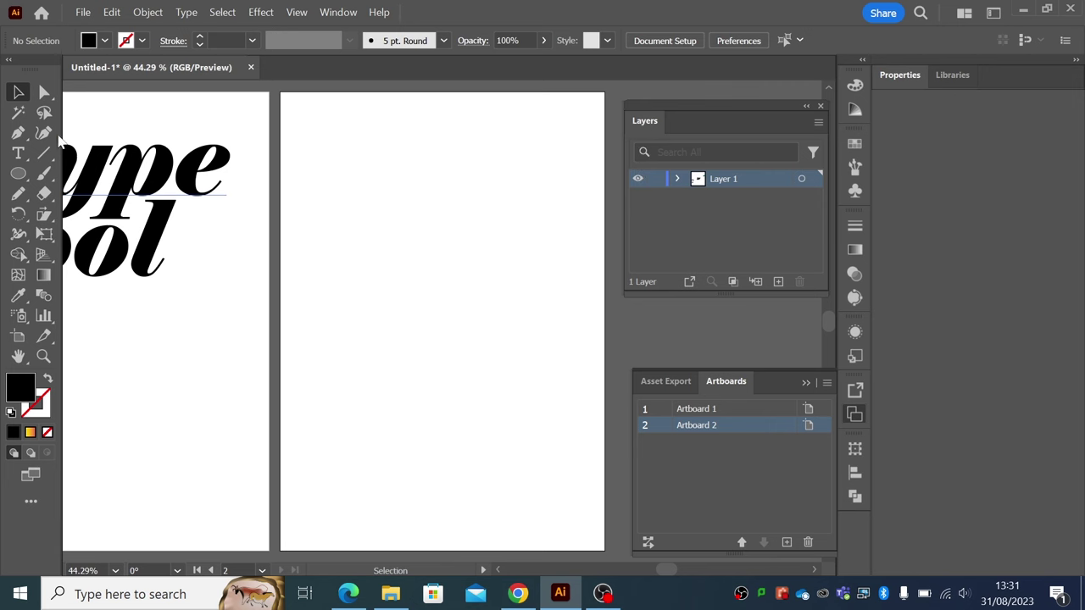
# - Type TEXT on Artboard 2, enlarge it to 333 pt, and move it up
pyautogui.click(17, 153)
pyautogui.moveTo(327, 228); pyautogui.dragTo(257, 232)
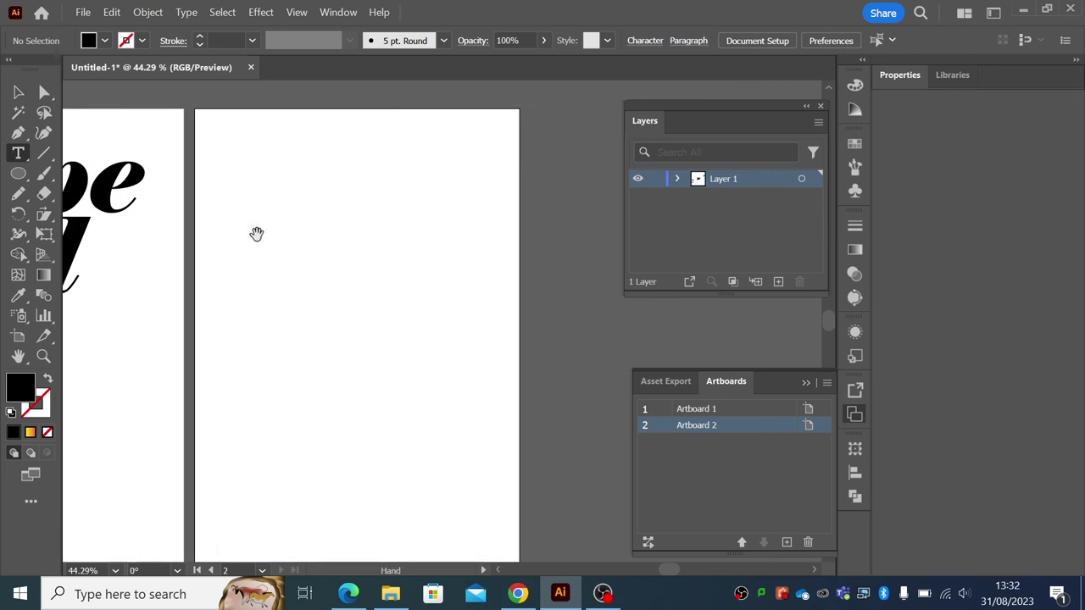
pyautogui.click(238, 216)
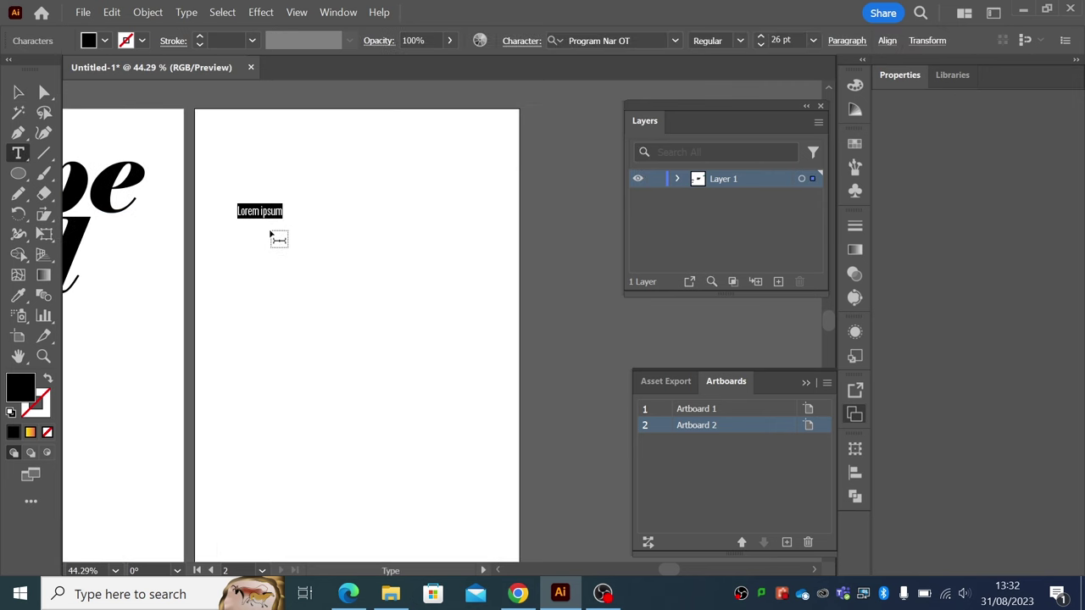
pyautogui.write('TEXT')
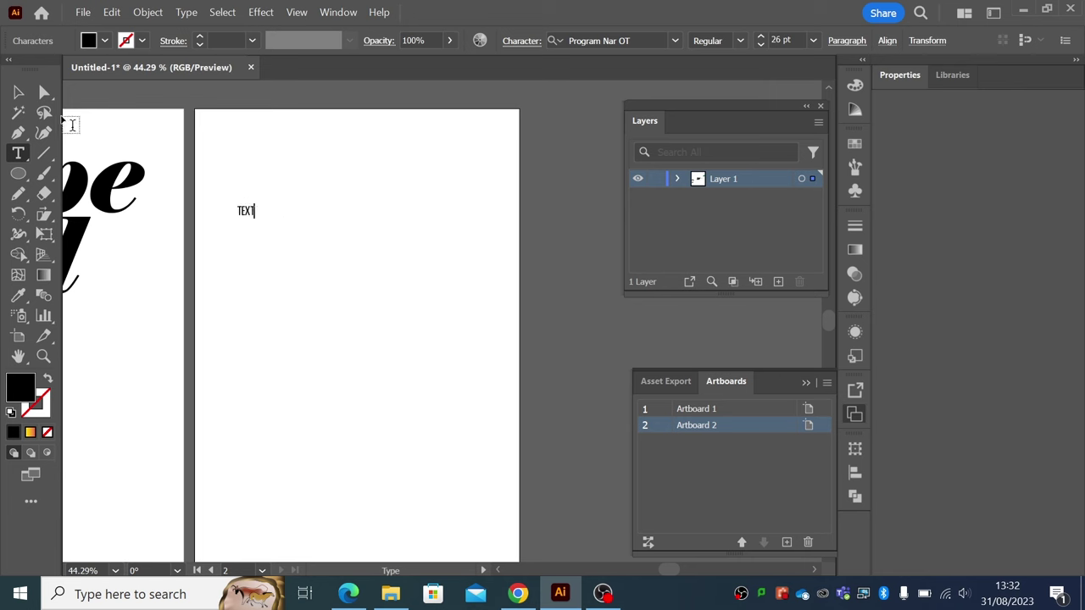
pyautogui.press('Escape')
pyautogui.moveTo(260, 222); pyautogui.dragTo(465, 375)
pyautogui.moveTo(437, 314); pyautogui.dragTo(438, 277)
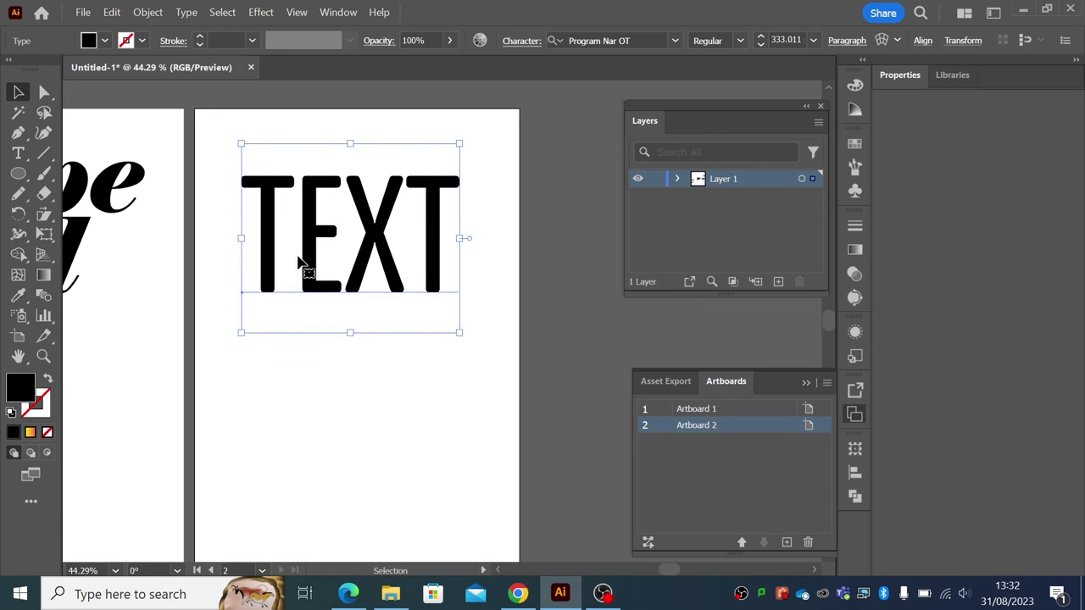
# - Reselect TEXT, nudge it up-left, and apply Type > Create Outlines
pyautogui.click(19, 173)
pyautogui.press('v')
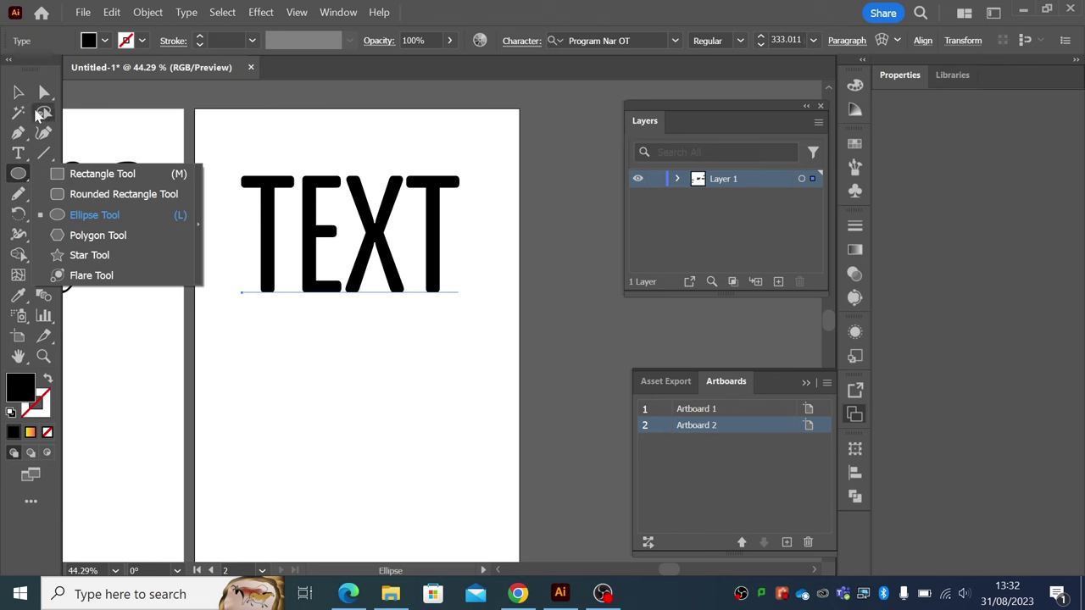
pyautogui.click(140, 165)
pyautogui.moveTo(279, 201); pyautogui.dragTo(272, 203)
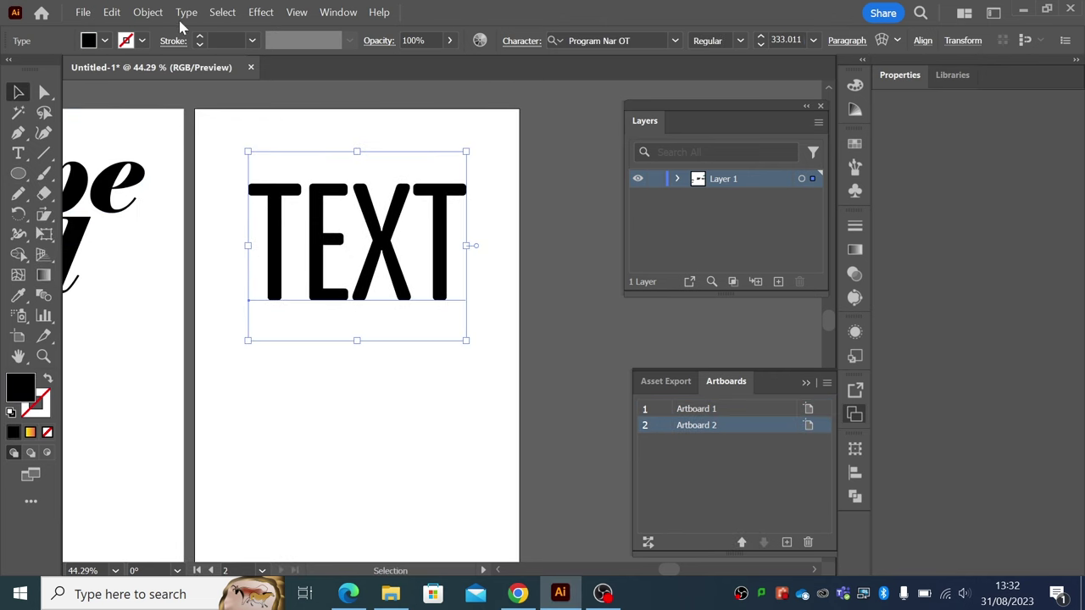
pyautogui.click(185, 12)
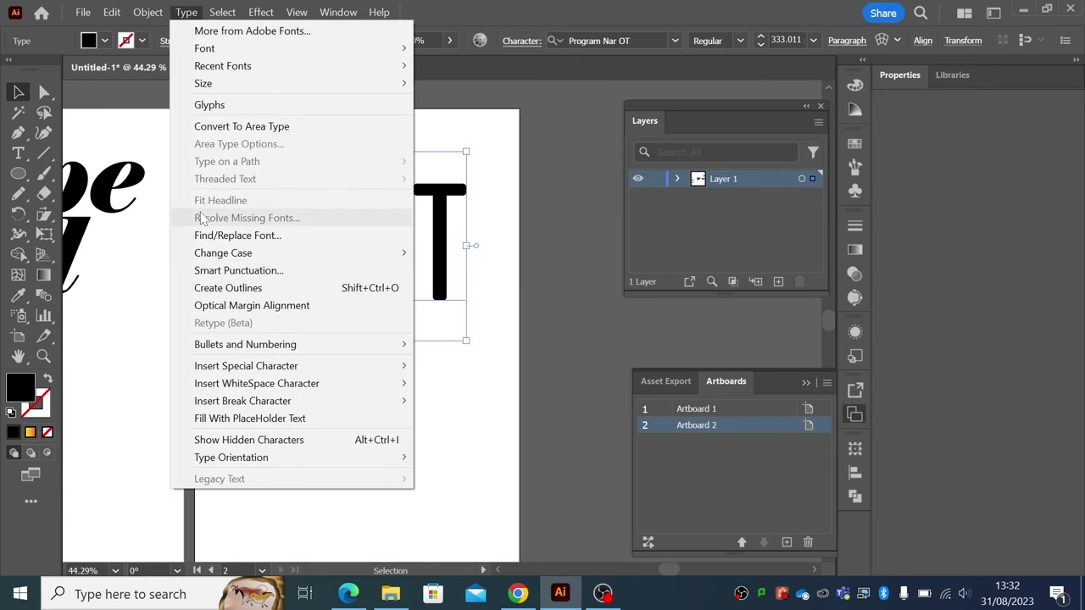
pyautogui.click(236, 288)
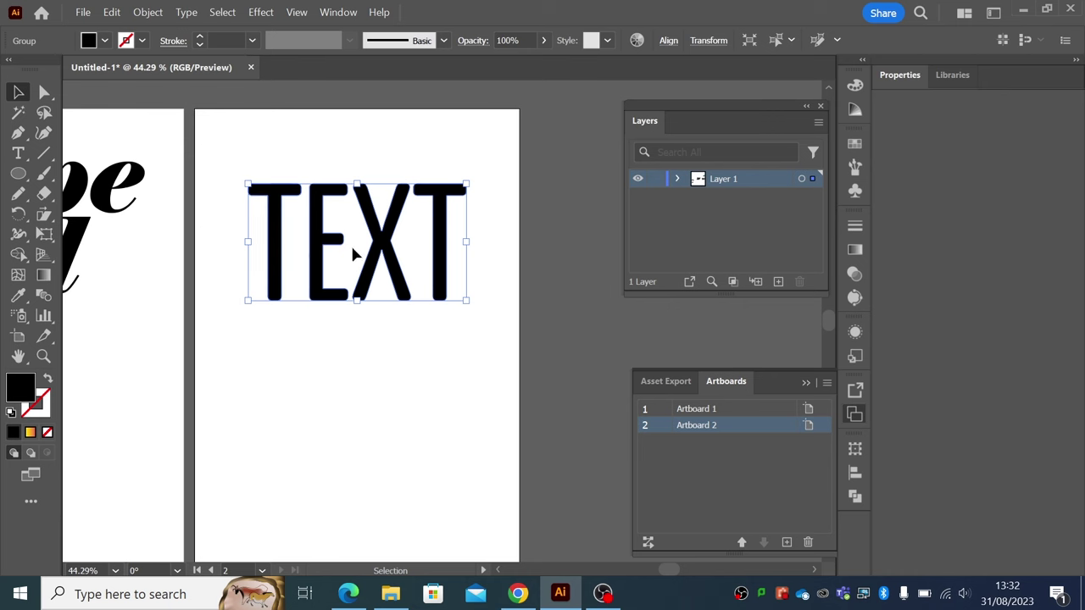
pyautogui.click(284, 168)
pyautogui.click(18, 153)
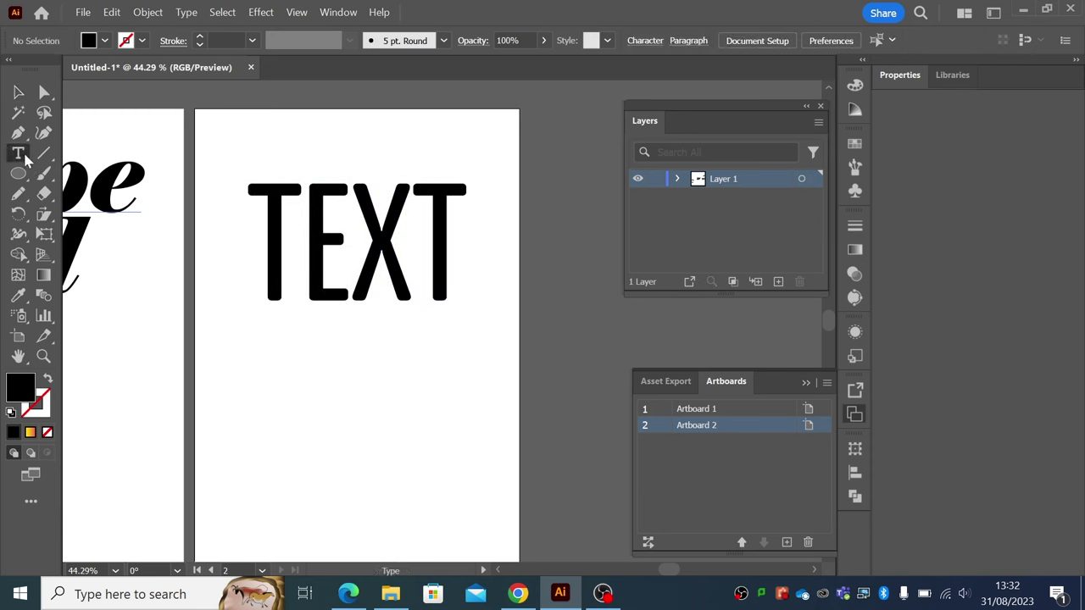
# - Move the outlined TEXT group up-left, stretching then restoring its height
pyautogui.click(297, 248)
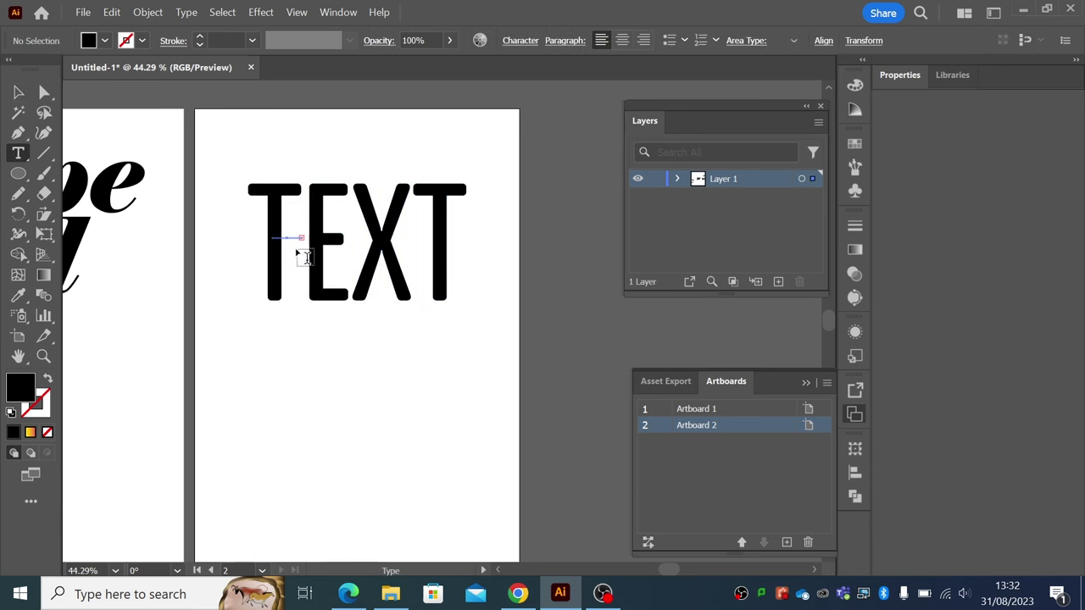
pyautogui.press('Escape')
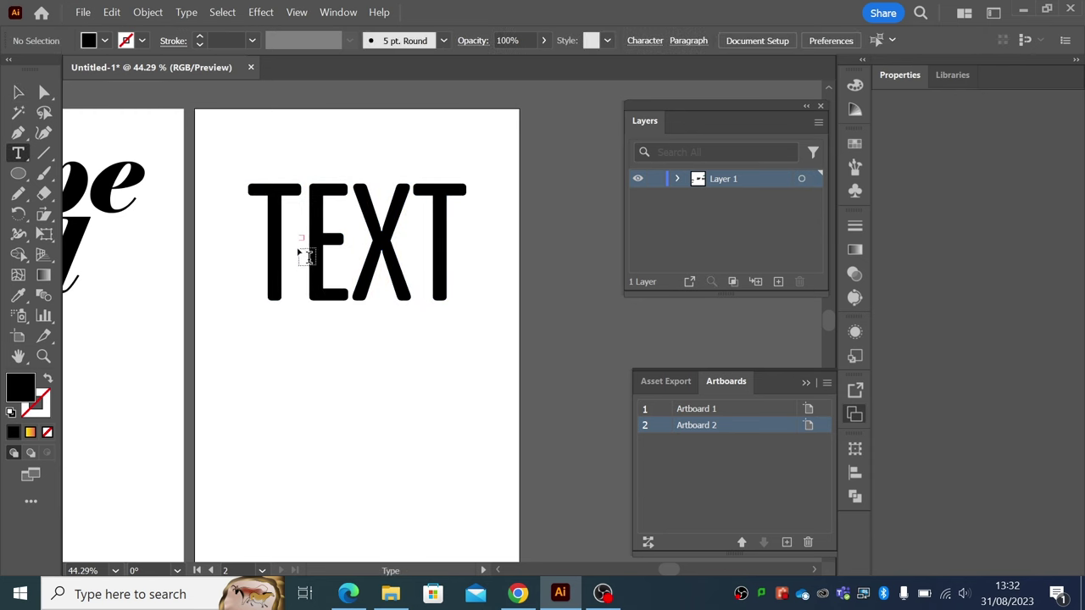
pyautogui.click(19, 92)
pyautogui.moveTo(270, 207)
pyautogui.mouseDown()
pyautogui.moveTo(251, 202)
pyautogui.moveTo(268, 191)
pyautogui.mouseUp()
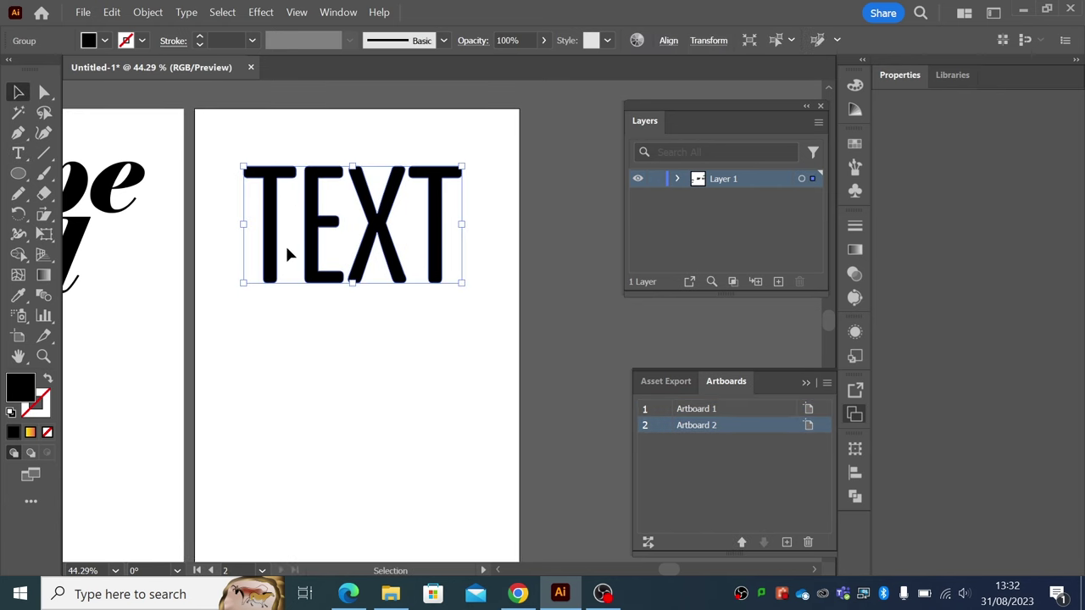
pyautogui.moveTo(352, 282)
pyautogui.mouseDown()
pyautogui.moveTo(352, 378)
pyautogui.moveTo(351, 265)
pyautogui.moveTo(352, 276)
pyautogui.mouseUp()
pyautogui.moveTo(462, 222); pyautogui.dragTo(452, 222)
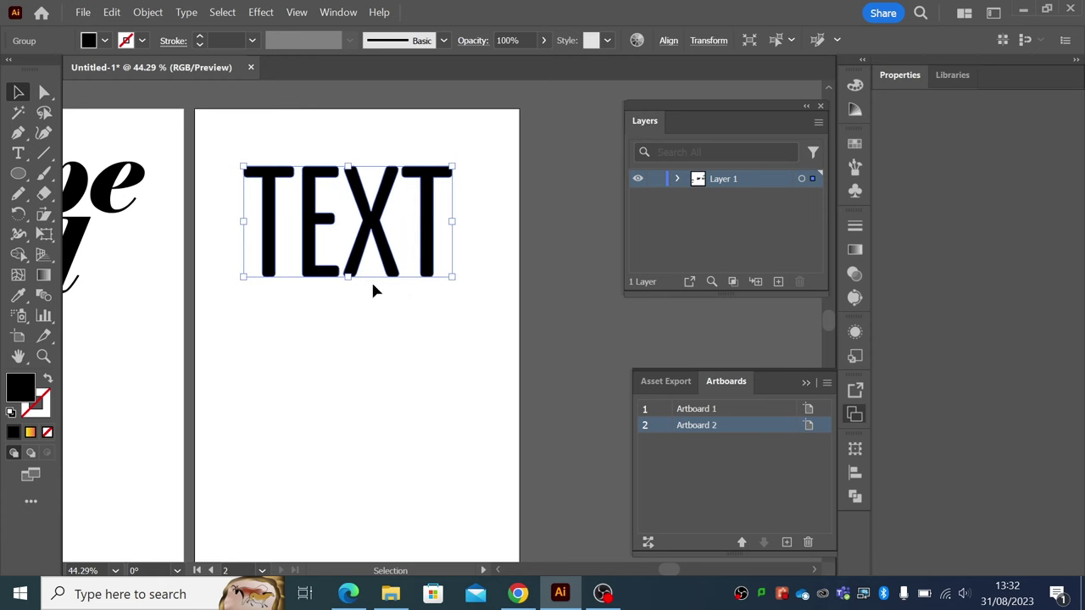
# - Inspect the anchor points of each letter T, E, X, T with Direct Selection
pyautogui.click(44, 92)
pyautogui.click(297, 129)
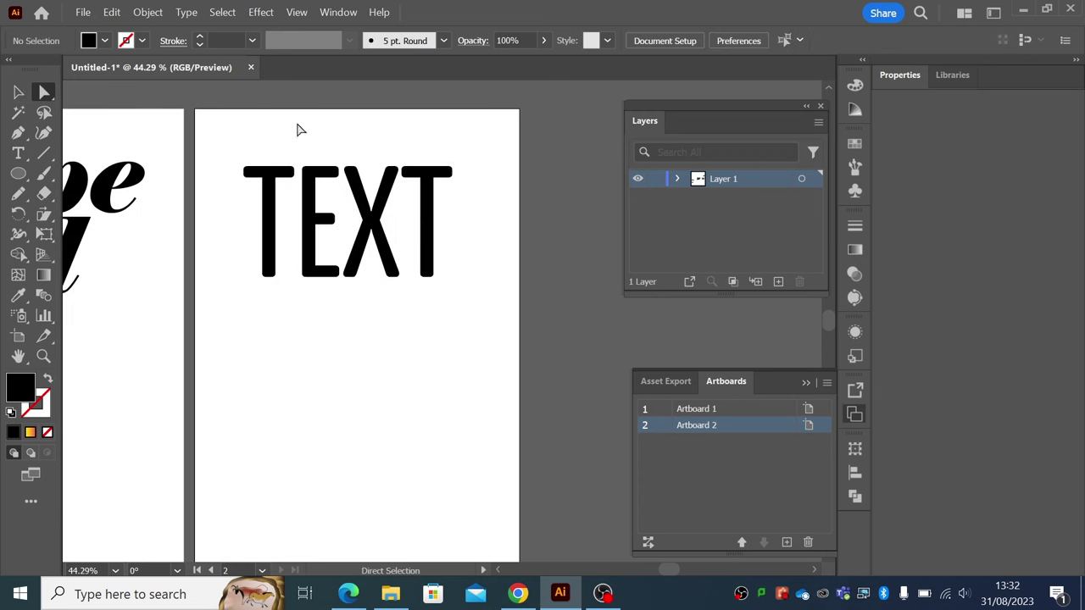
pyautogui.click(282, 179)
pyautogui.click(333, 178)
pyautogui.click(362, 192)
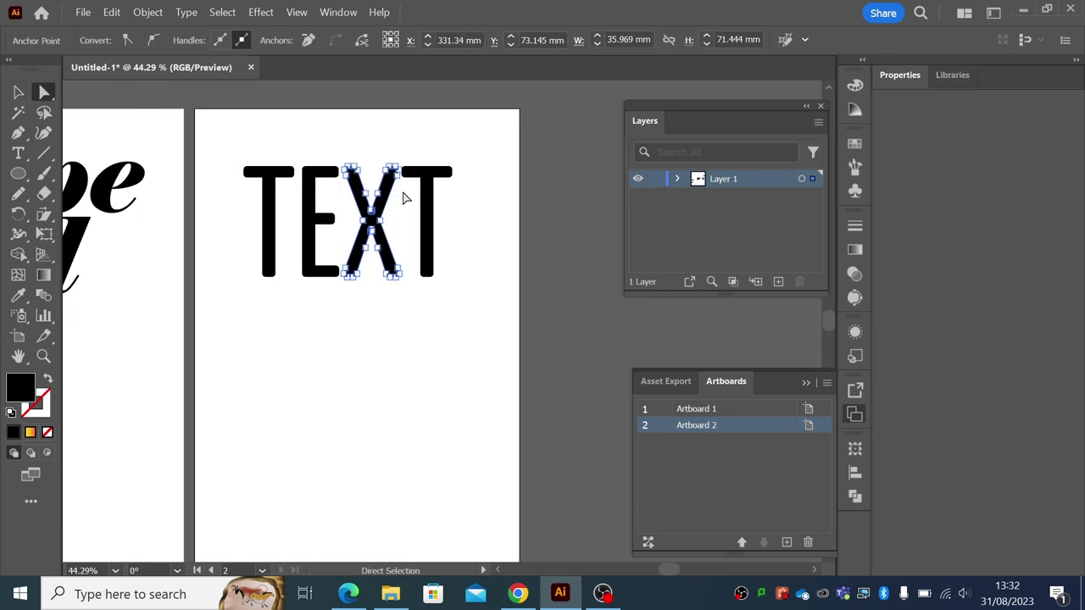
pyautogui.click(430, 175)
pyautogui.click(287, 180)
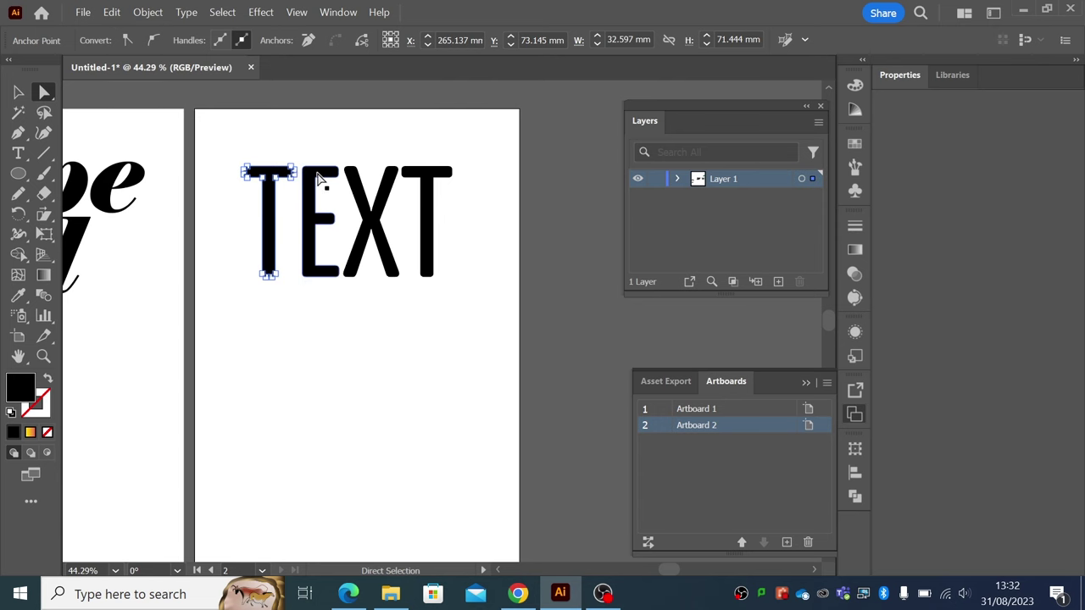
# - Zoom in on the first T, ungroup the TEXT letters, and adjust the T's size
pyautogui.click(43, 356)
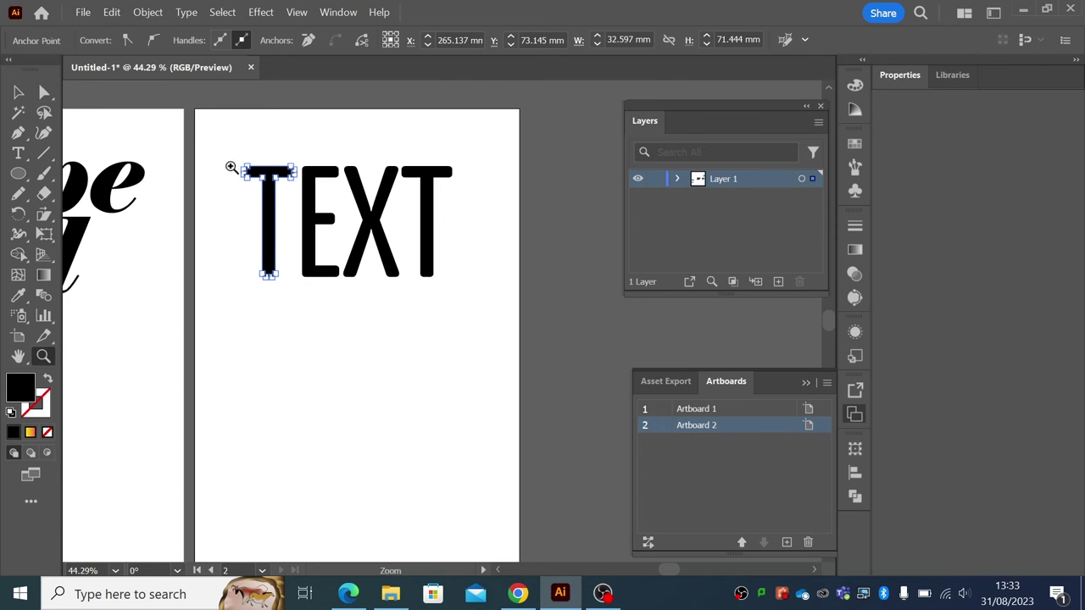
pyautogui.moveTo(244, 160); pyautogui.dragTo(233, 211)
pyautogui.press('a')
pyautogui.press('v')
pyautogui.click(151, 13)
pyautogui.click(214, 132)
pyautogui.click(158, 198)
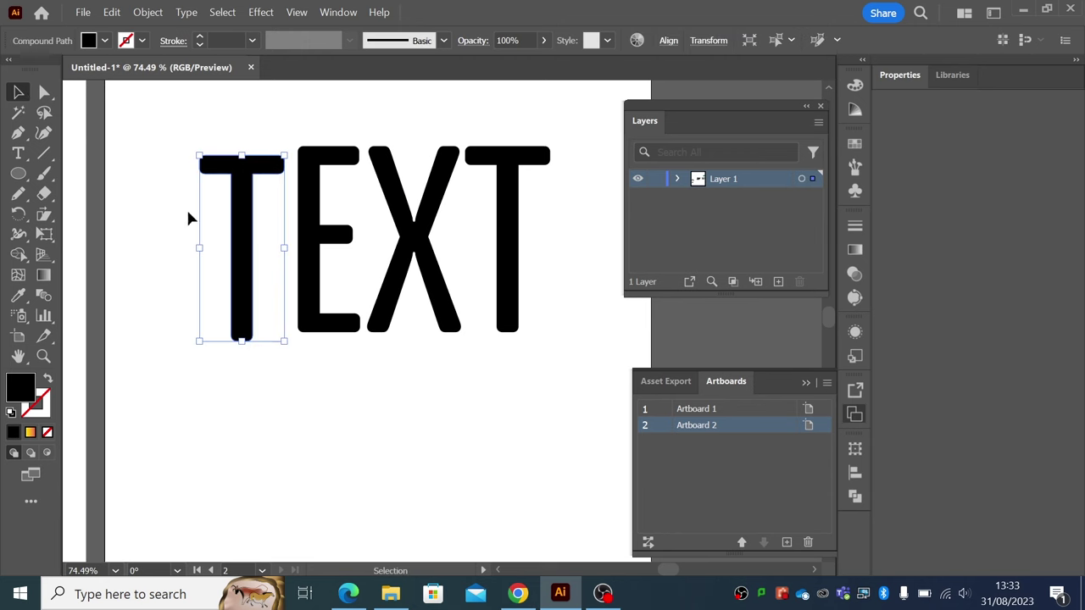
pyautogui.moveTo(202, 248); pyautogui.dragTo(130, 245)
pyautogui.moveTo(204, 252); pyautogui.dragTo(213, 242)
pyautogui.moveTo(220, 329)
pyautogui.mouseDown()
pyautogui.moveTo(217, 259)
pyautogui.moveTo(215, 335)
pyautogui.mouseUp()
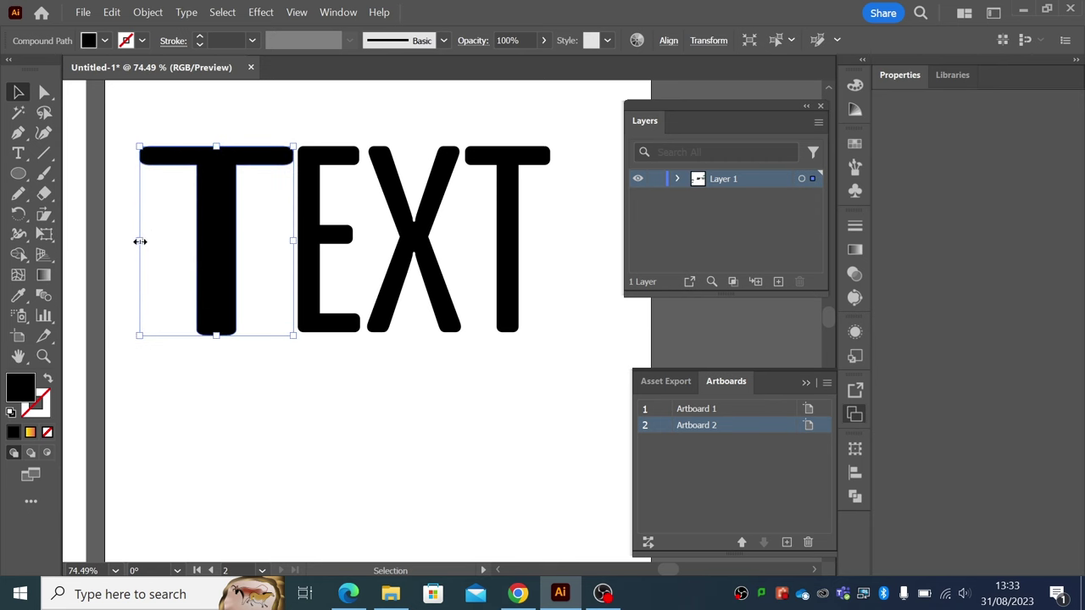
pyautogui.moveTo(140, 241); pyautogui.dragTo(185, 242)
# - Drag the T's bottom anchors down and left anchors left to lengthen stem and crossbar
pyautogui.click(44, 93)
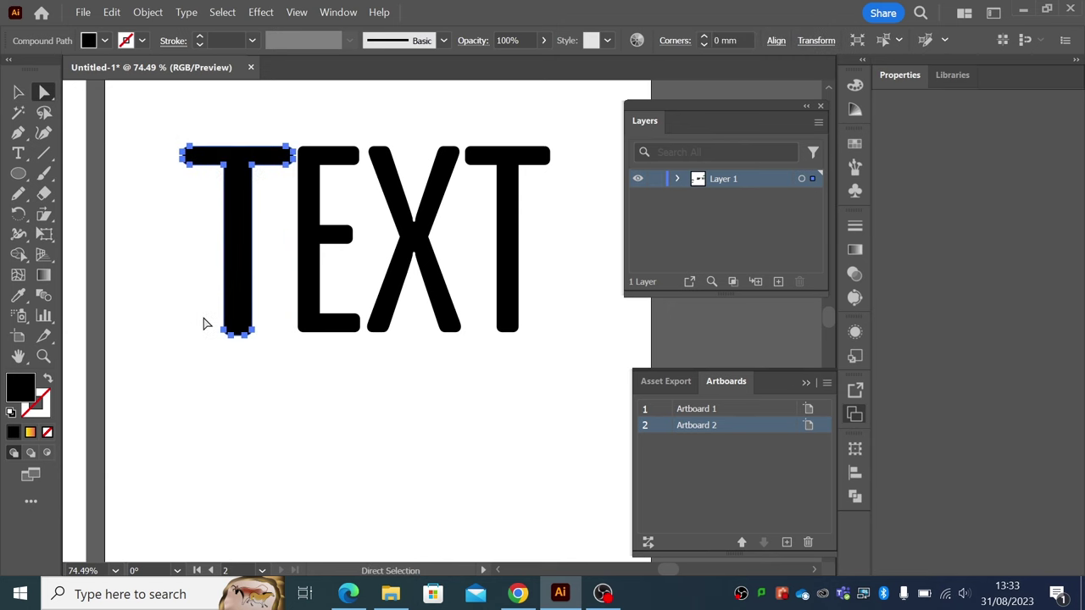
pyautogui.moveTo(203, 323); pyautogui.dragTo(252, 465)
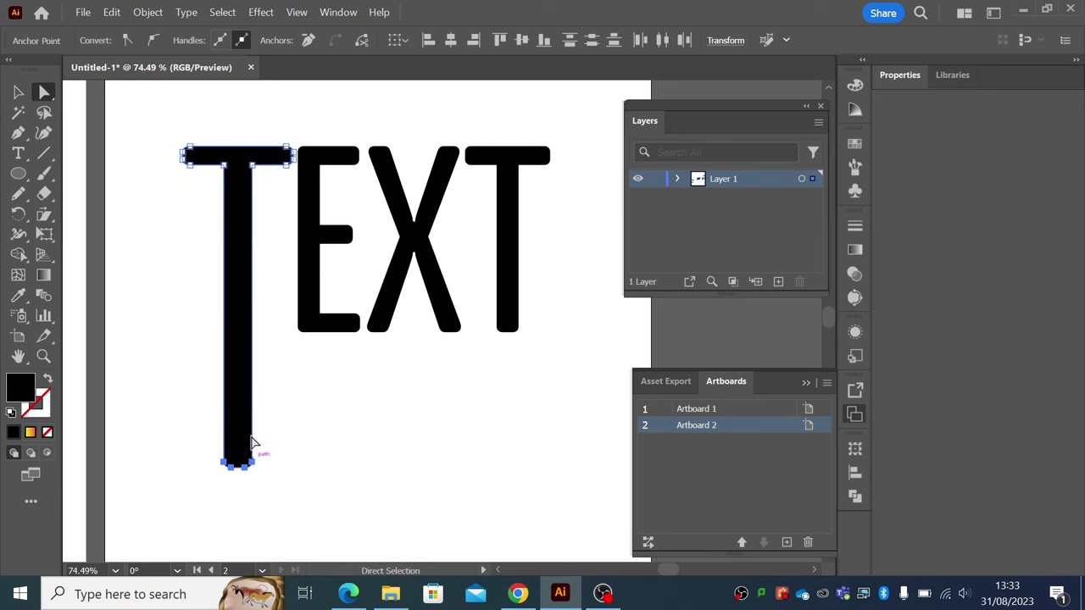
pyautogui.moveTo(193, 173); pyautogui.dragTo(140, 169)
pyautogui.press('v')
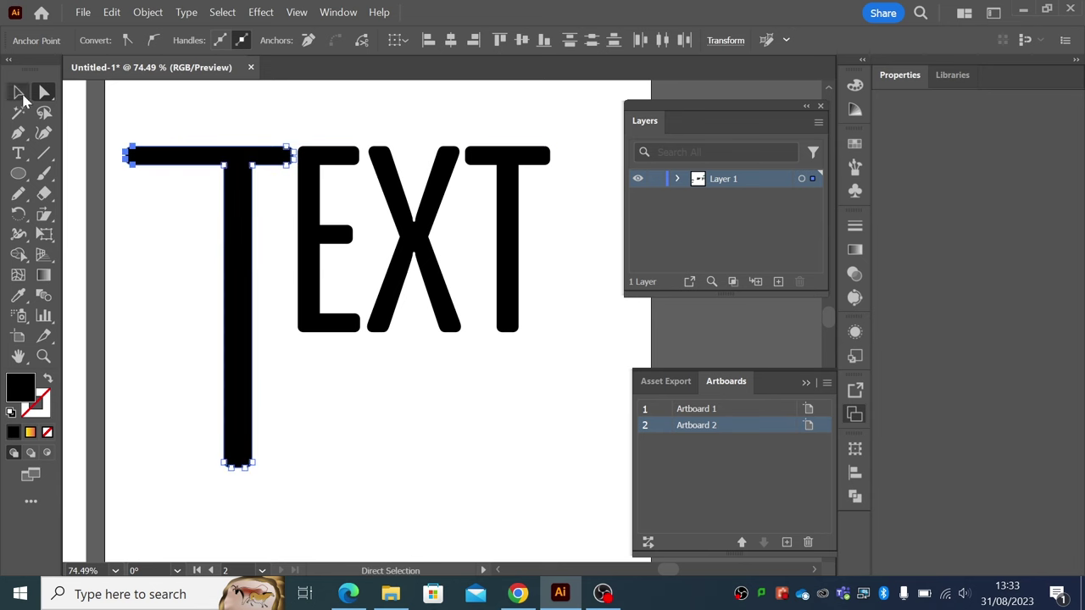
pyautogui.click(218, 126)
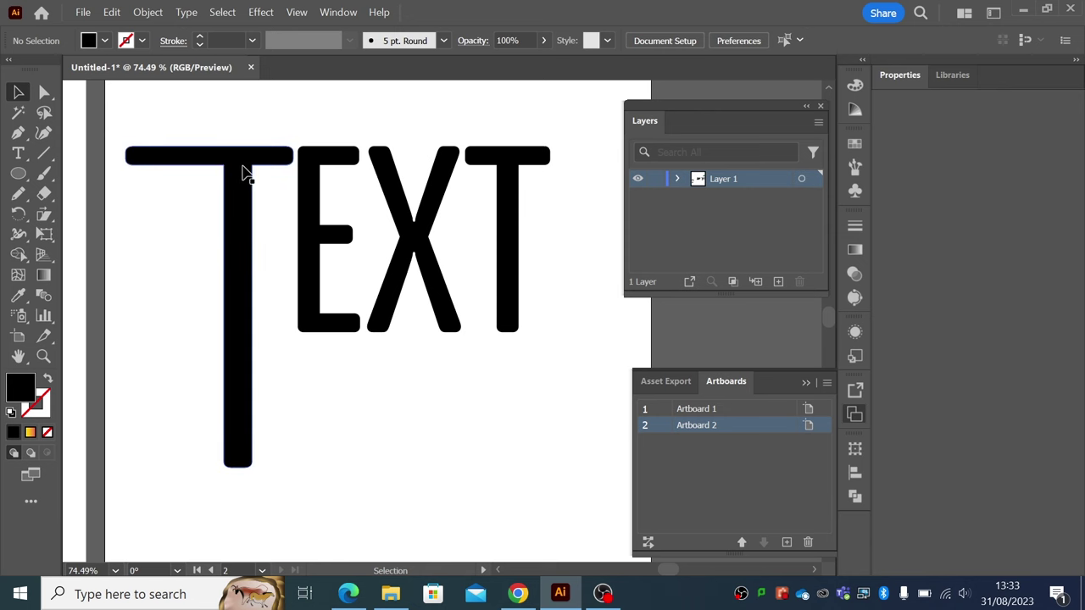
# - Zoom out and pan right to bring all the TEXT lettering into view
pyautogui.click(43, 356)
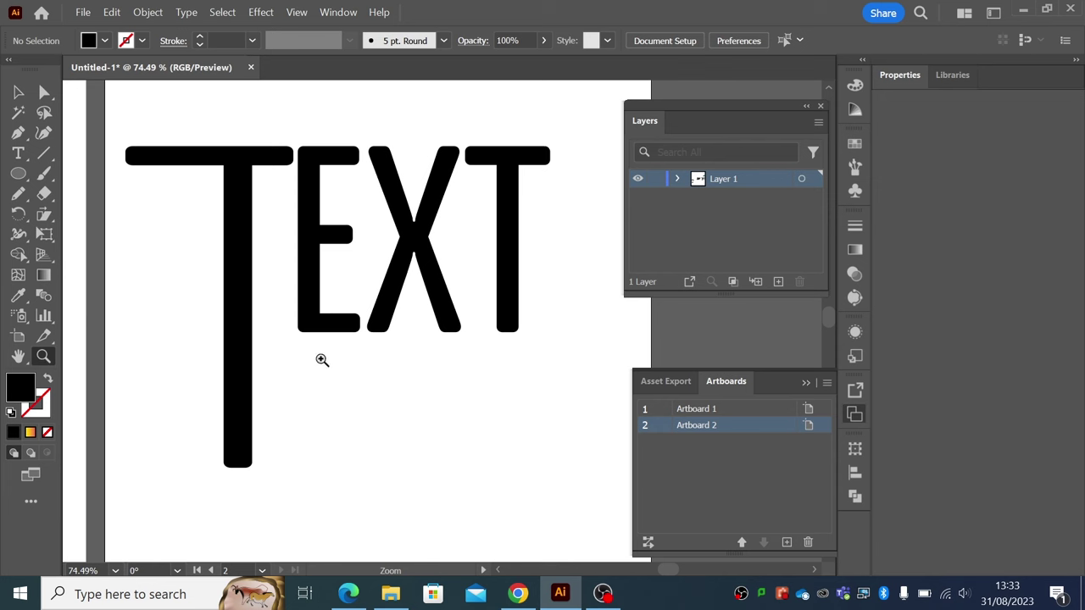
pyautogui.keyDown('alt'); pyautogui.click(326, 315); pyautogui.keyUp('alt')
pyautogui.hscroll(-3, 460, 317)
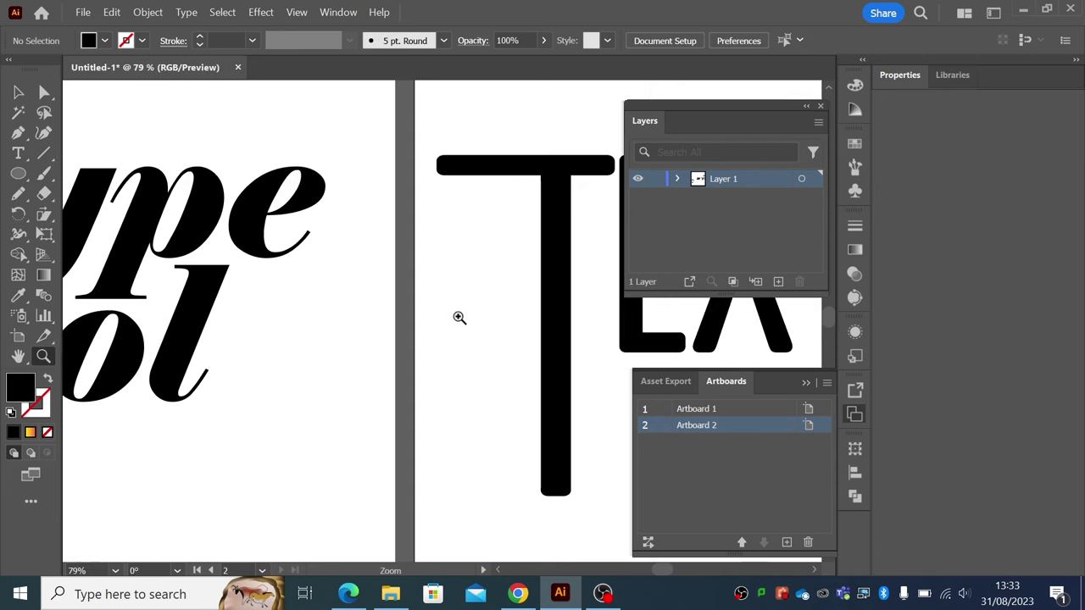
pyautogui.click(463, 316)
pyautogui.keyDown('alt'); pyautogui.click(460, 315); pyautogui.keyUp('alt')
pyautogui.hscroll(3, 497, 300)
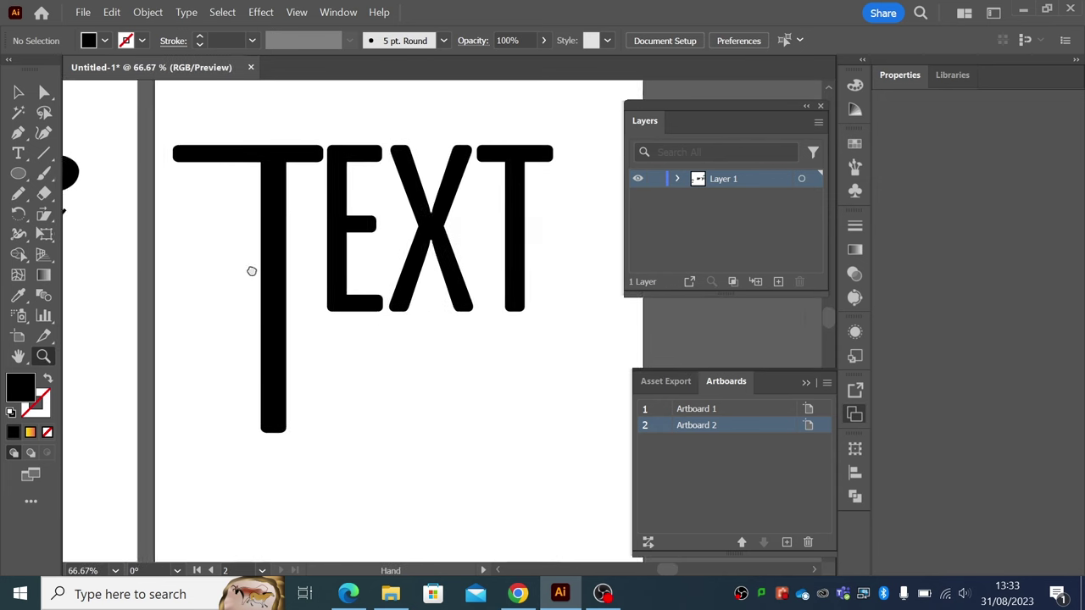
pyautogui.click(18, 91)
pyautogui.hscroll(1, 255, 233)
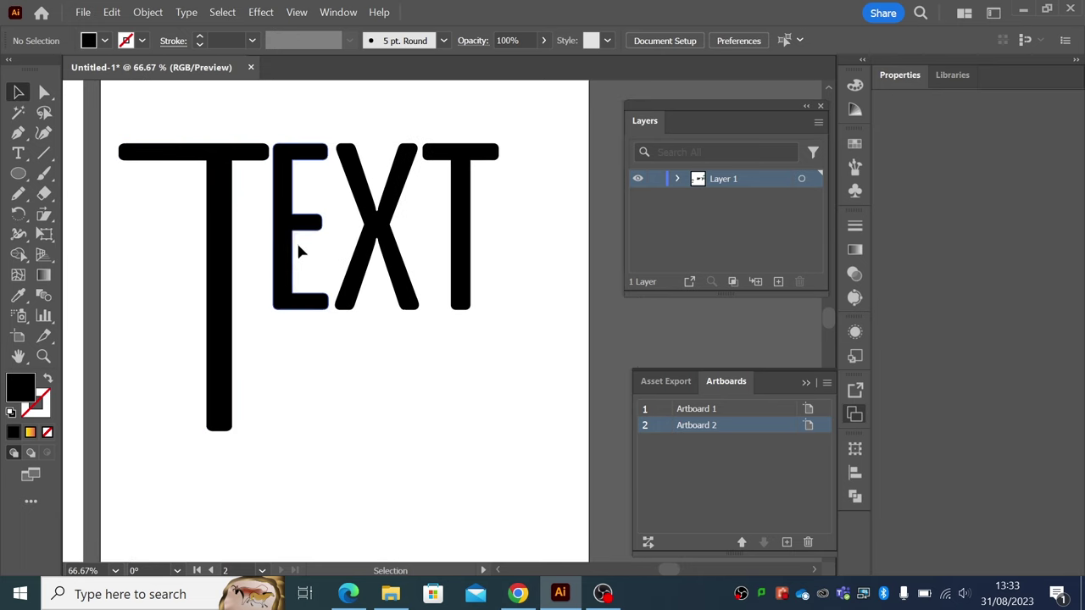
# - Select the final T and show its anchor points with Direct Selection
pyautogui.click(454, 311)
pyautogui.click(44, 91)
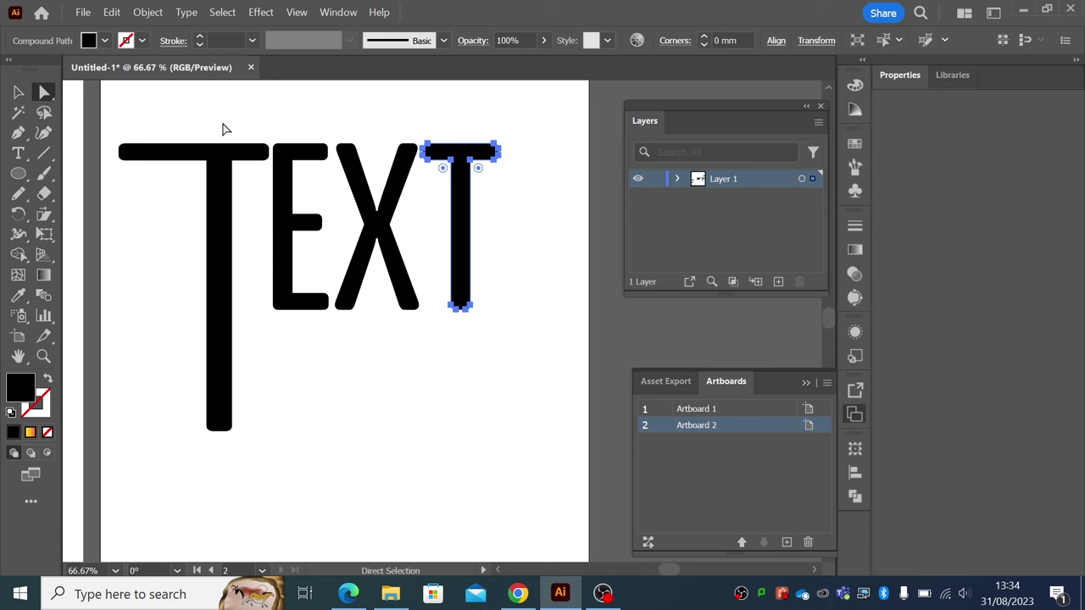
pyautogui.click(18, 92)
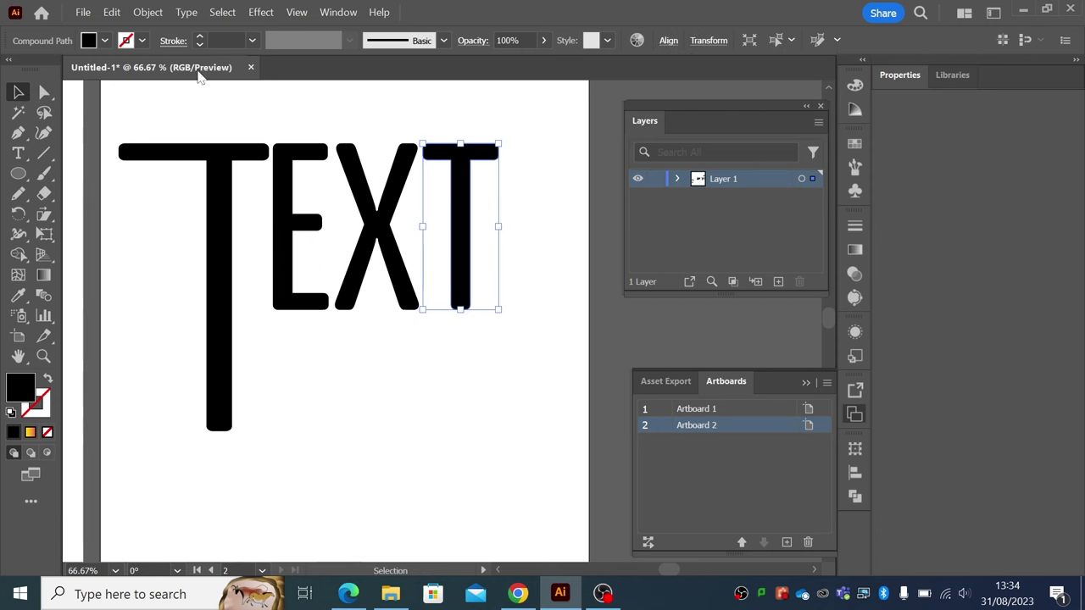
pyautogui.click(187, 12)
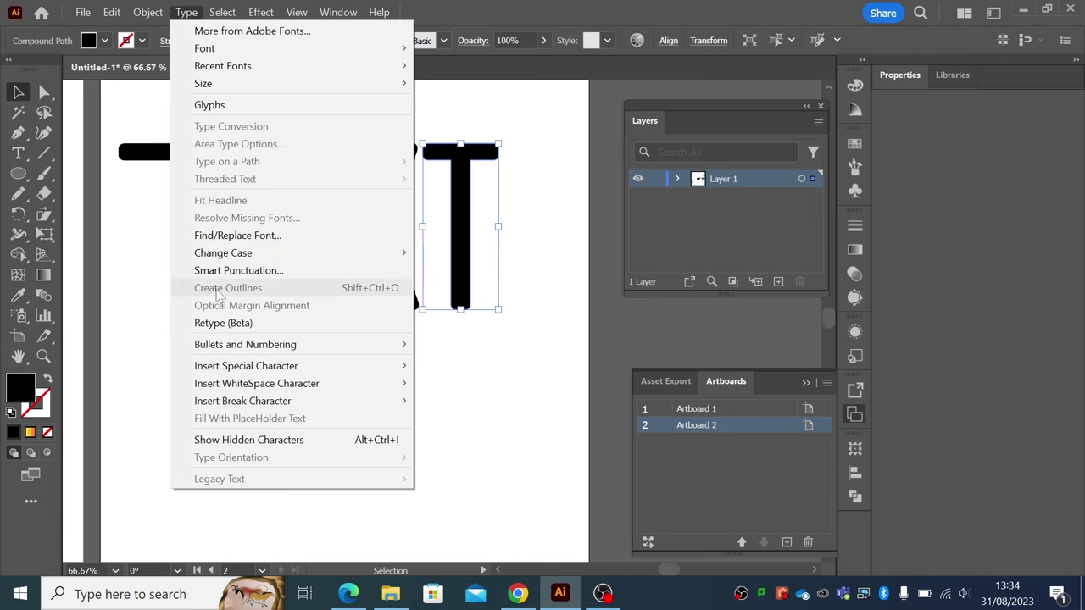
pyautogui.click(19, 95)
pyautogui.click(46, 93)
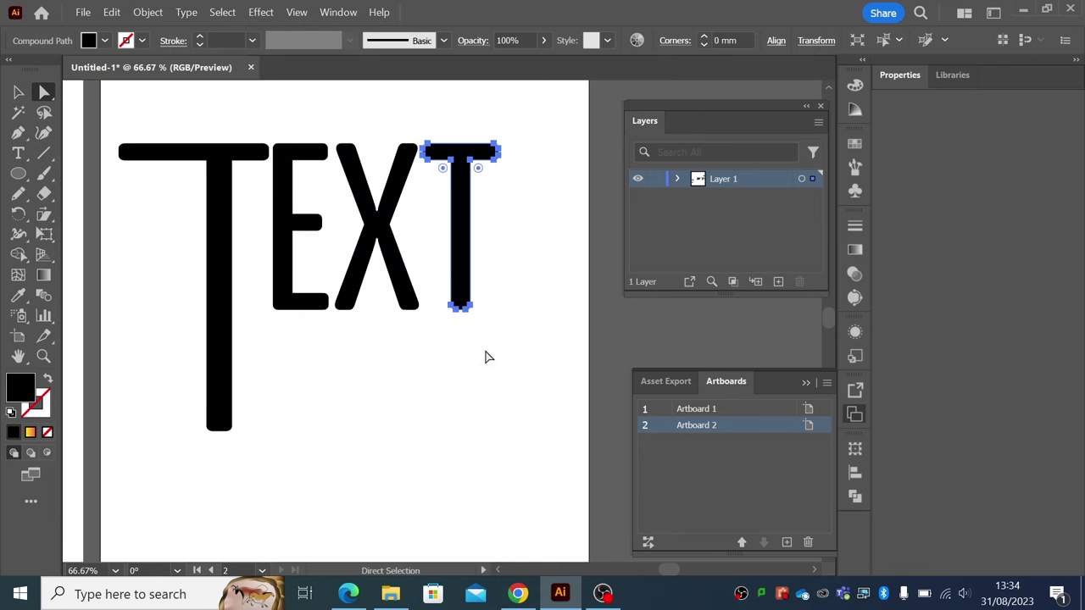
# - Drag the final T's anchors into a wide irregular block, undoing the first slant, then deselect
pyautogui.moveTo(475, 311); pyautogui.dragTo(473, 285)
pyautogui.hotkey('ctrl', 'z')
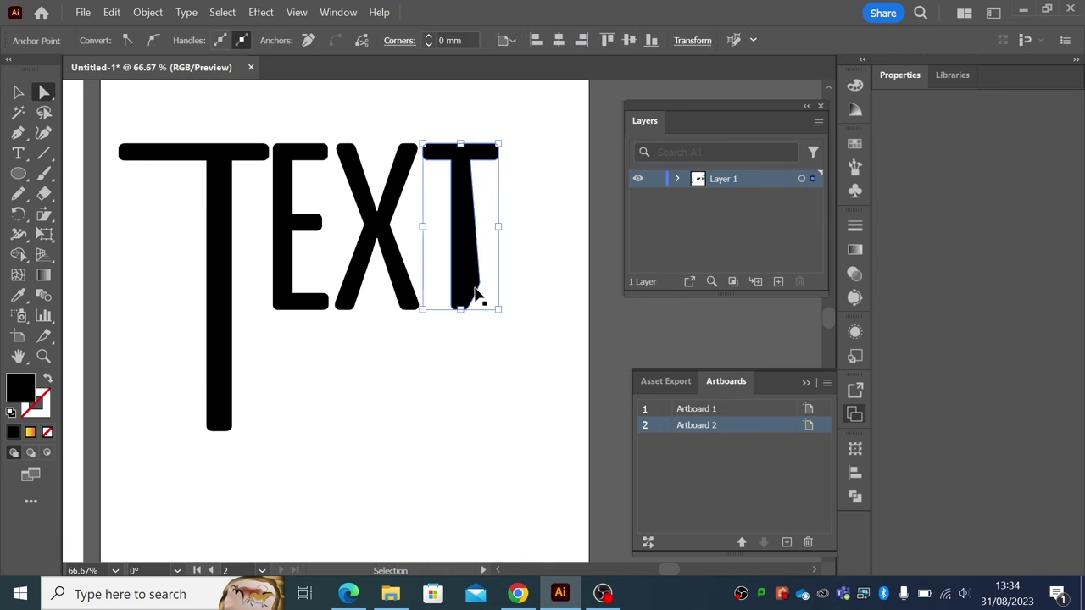
pyautogui.moveTo(498, 171); pyautogui.dragTo(515, 202)
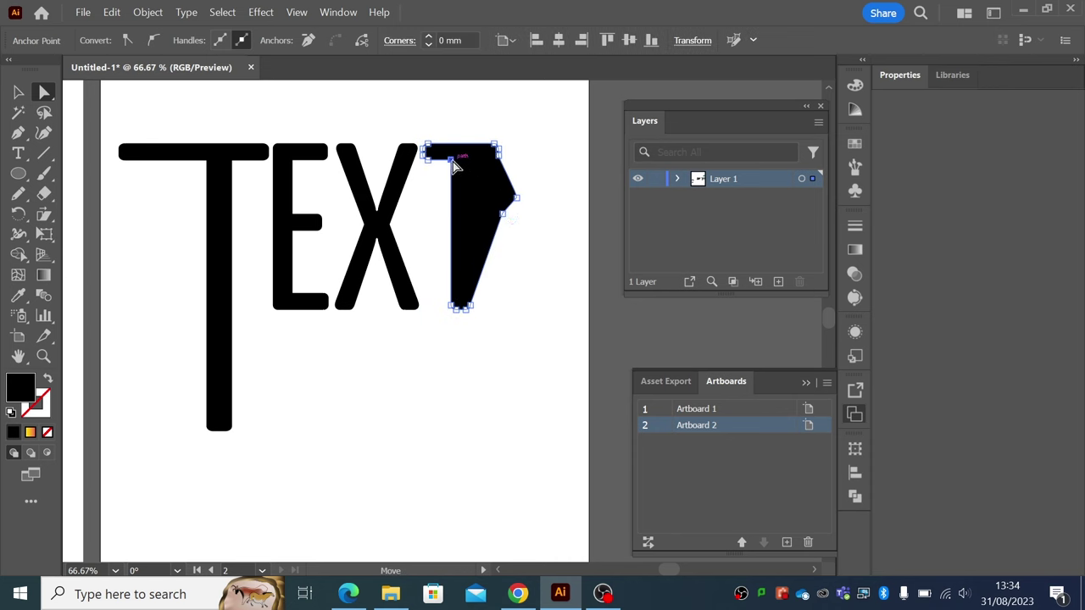
pyautogui.moveTo(455, 167); pyautogui.dragTo(428, 159)
pyautogui.moveTo(508, 161); pyautogui.dragTo(494, 129)
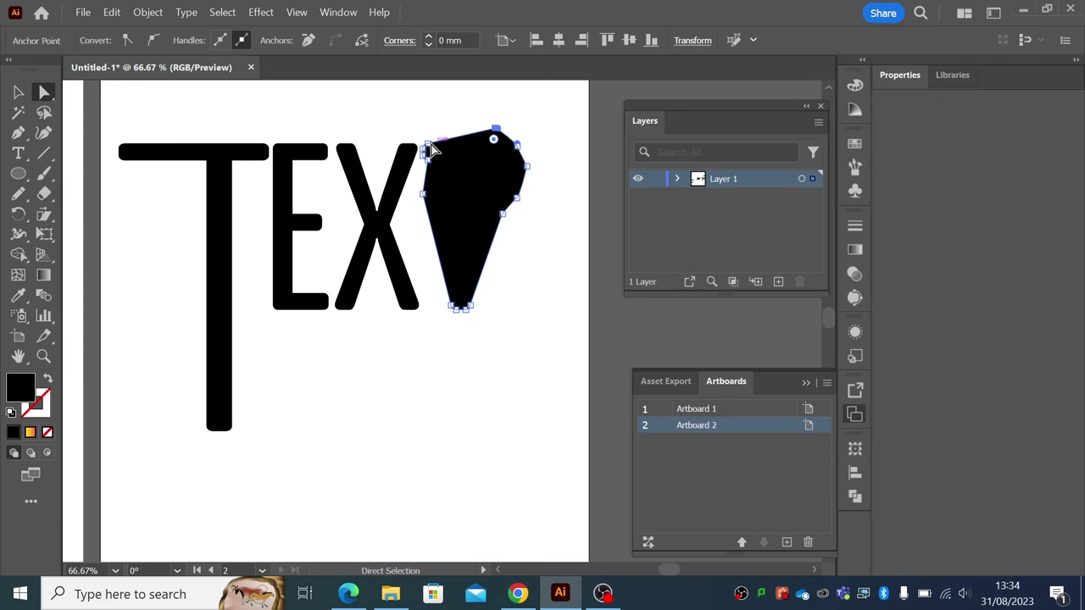
pyautogui.moveTo(430, 147); pyautogui.dragTo(429, 129)
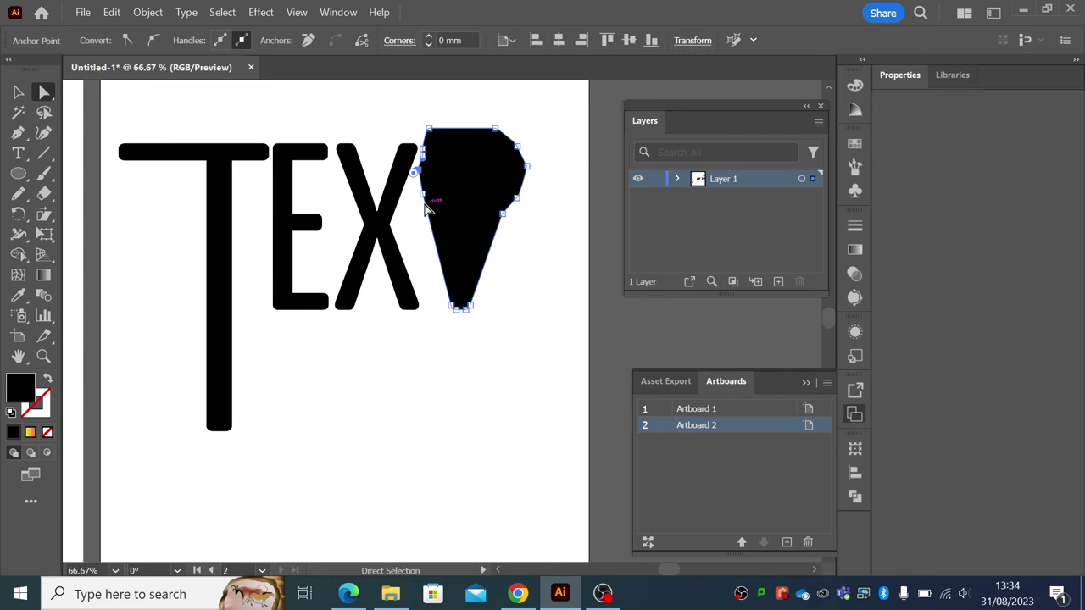
pyautogui.moveTo(426, 210); pyautogui.dragTo(416, 259)
pyautogui.moveTo(451, 307); pyautogui.dragTo(489, 306)
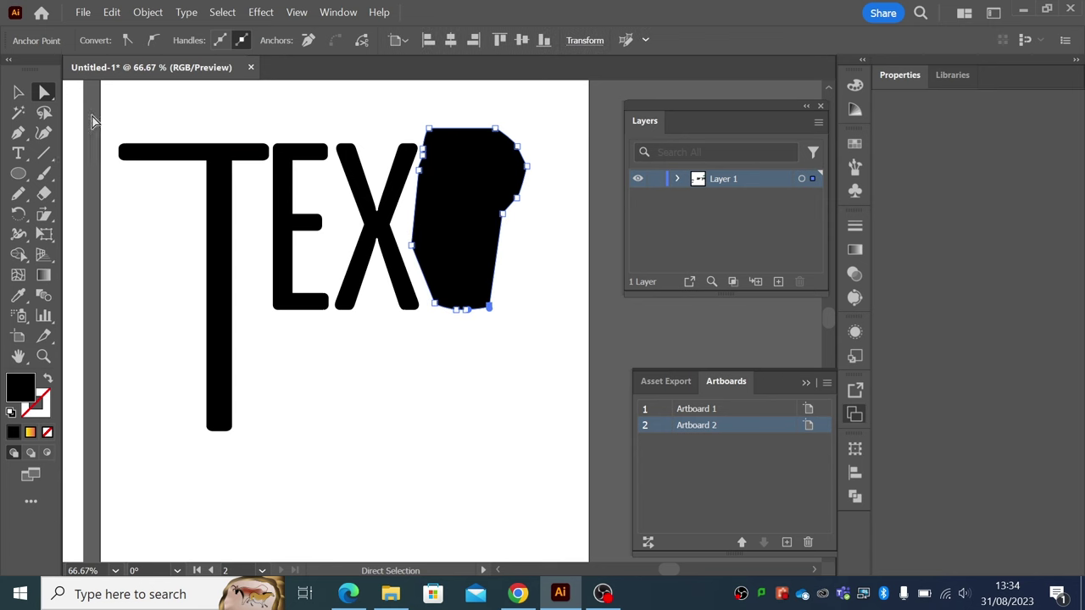
pyautogui.click(19, 91)
pyautogui.click(331, 195)
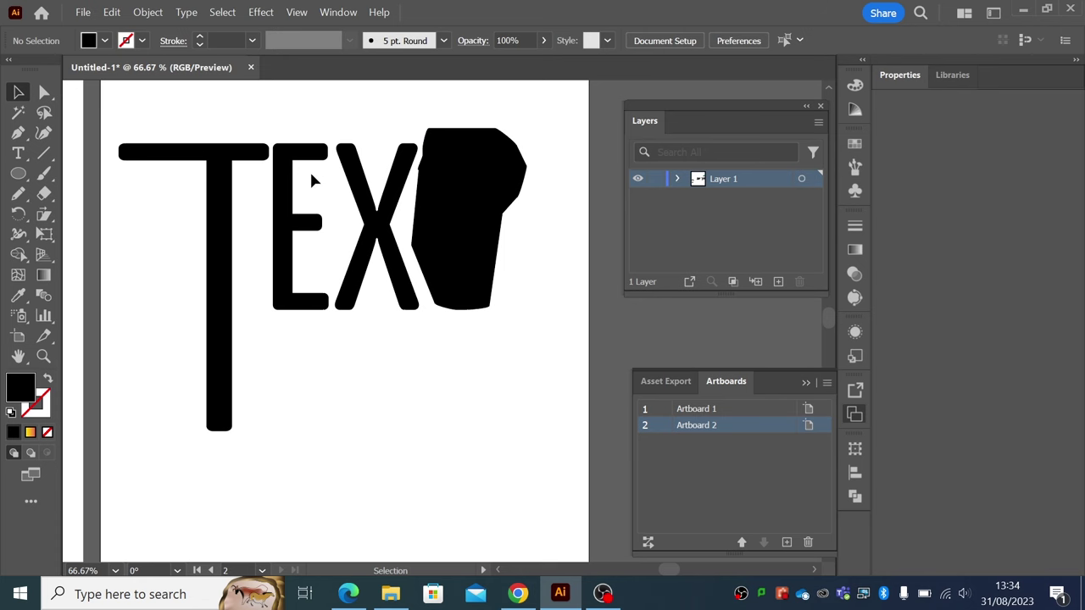
# - Zoom out to 50% and type a new TEXT line below the reshaped lettering
pyautogui.click(43, 356)
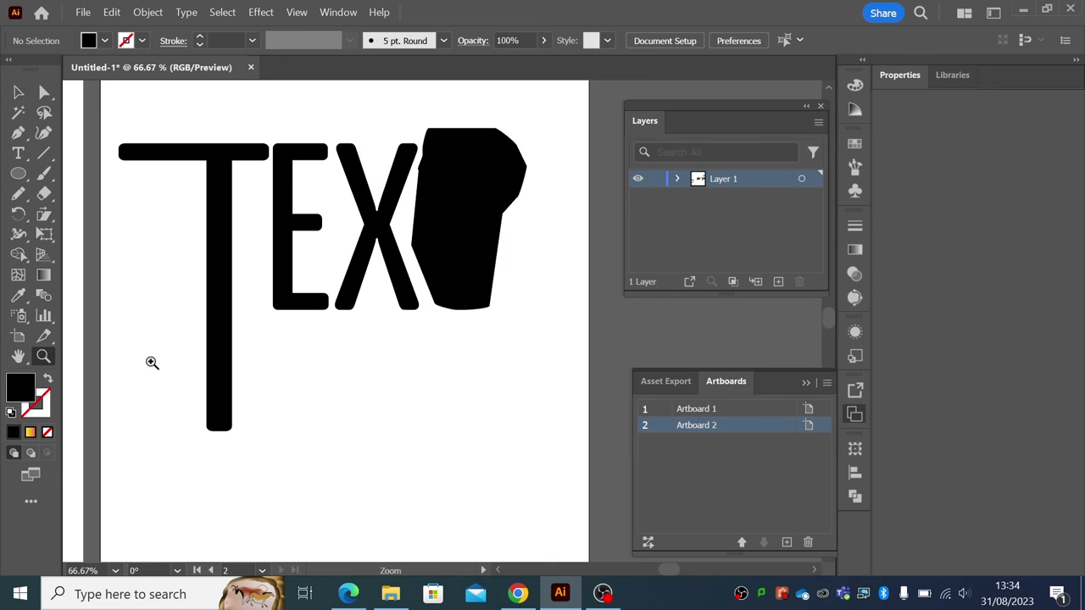
pyautogui.keyDown('alt'); pyautogui.click(314, 383); pyautogui.keyUp('alt')
pyautogui.scroll(-4, 303, 363)
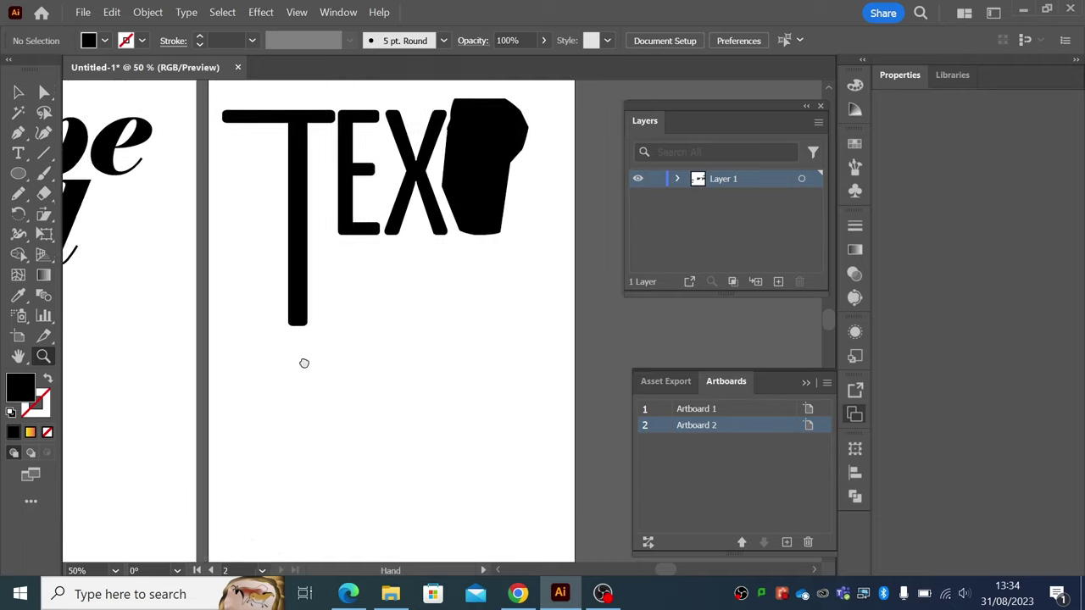
pyautogui.click(17, 91)
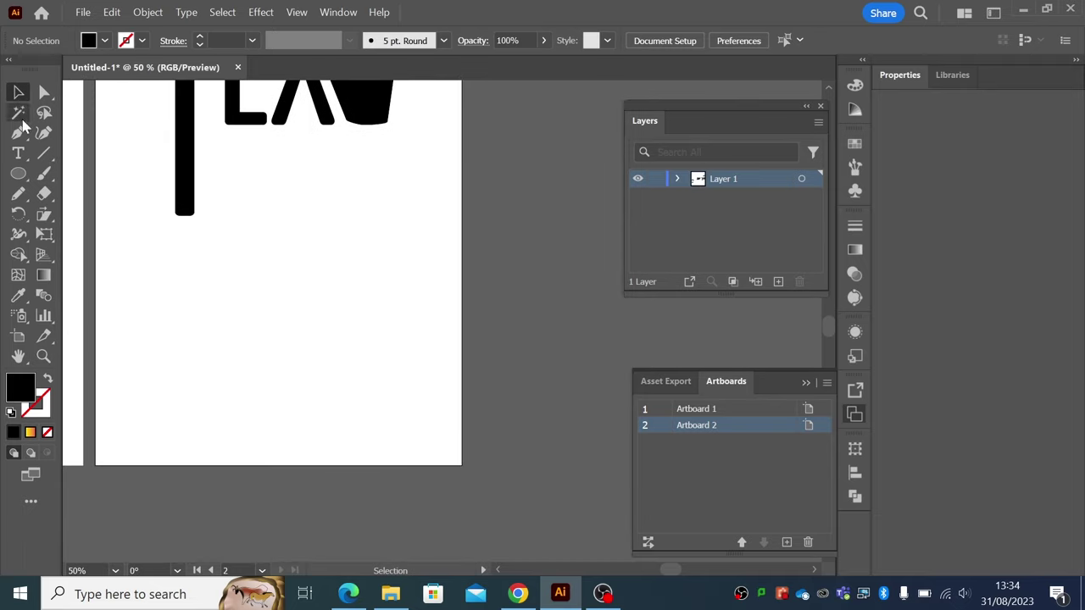
pyautogui.click(17, 151)
pyautogui.click(176, 312)
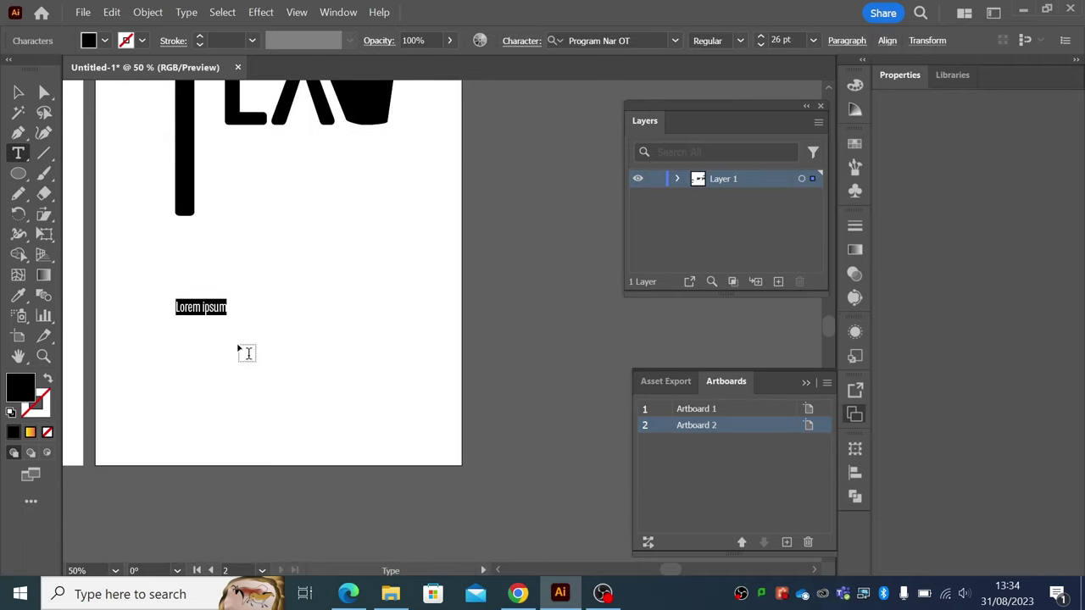
pyautogui.write('1')
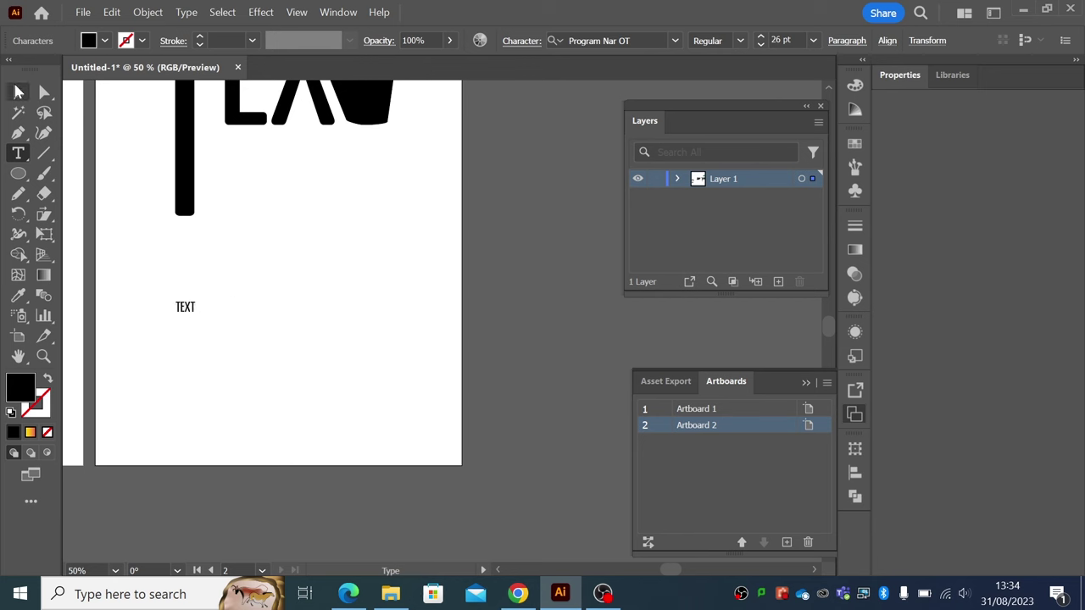
# - Scale the TEXT line up to about 333 pt and shift it left
pyautogui.click(18, 92)
pyautogui.moveTo(196, 316); pyautogui.dragTo(430, 460)
pyautogui.moveTo(395, 399); pyautogui.dragTo(363, 396)
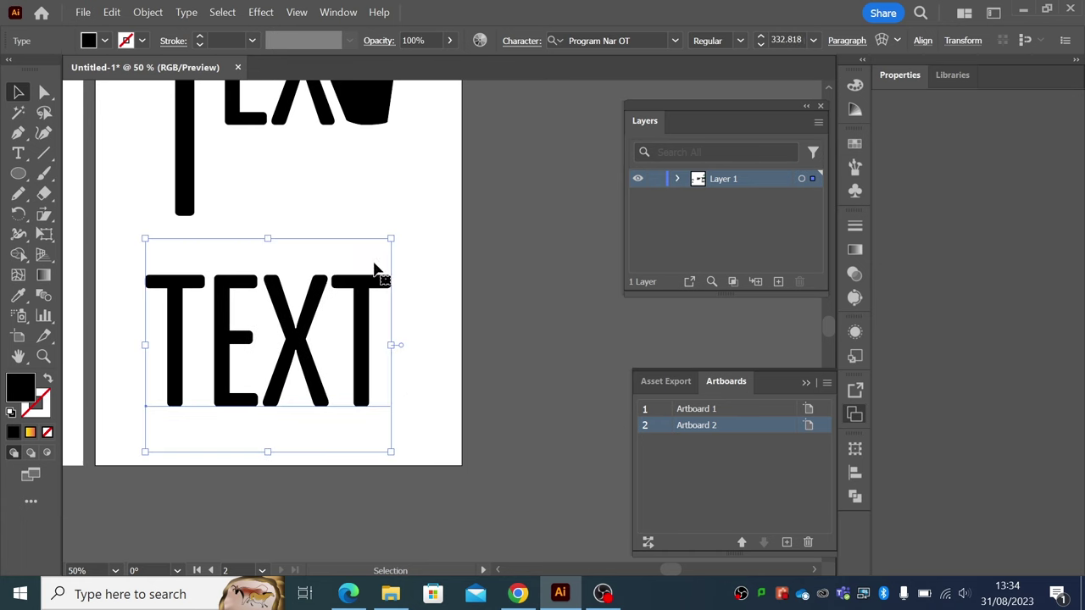
# - Set the lower text WORD in Elephant, shrink it to about 108 pt, and zoom in on it
pyautogui.click(519, 42)
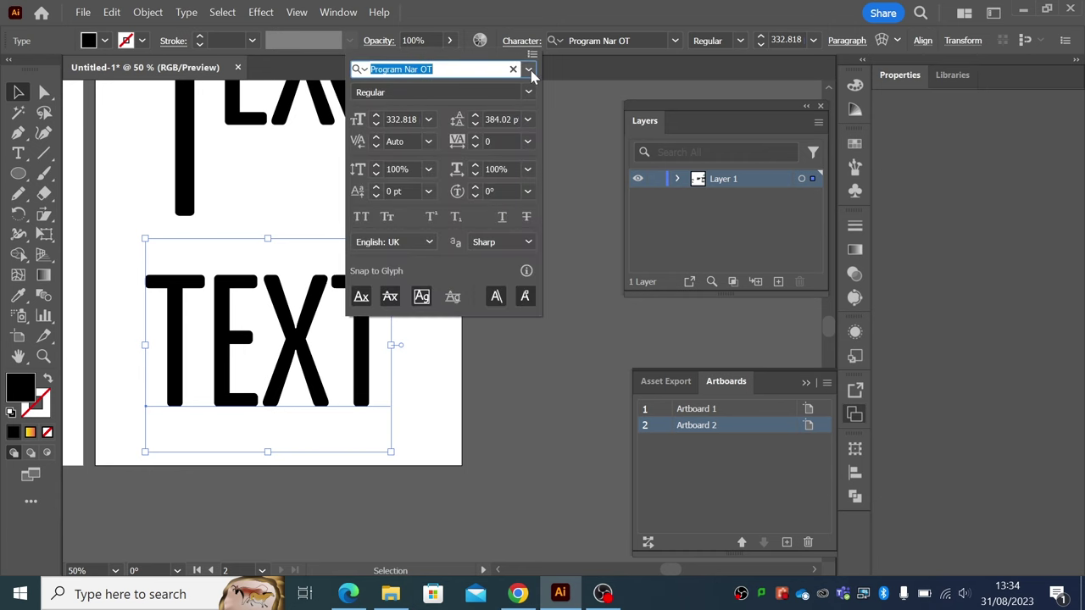
pyautogui.click(529, 71)
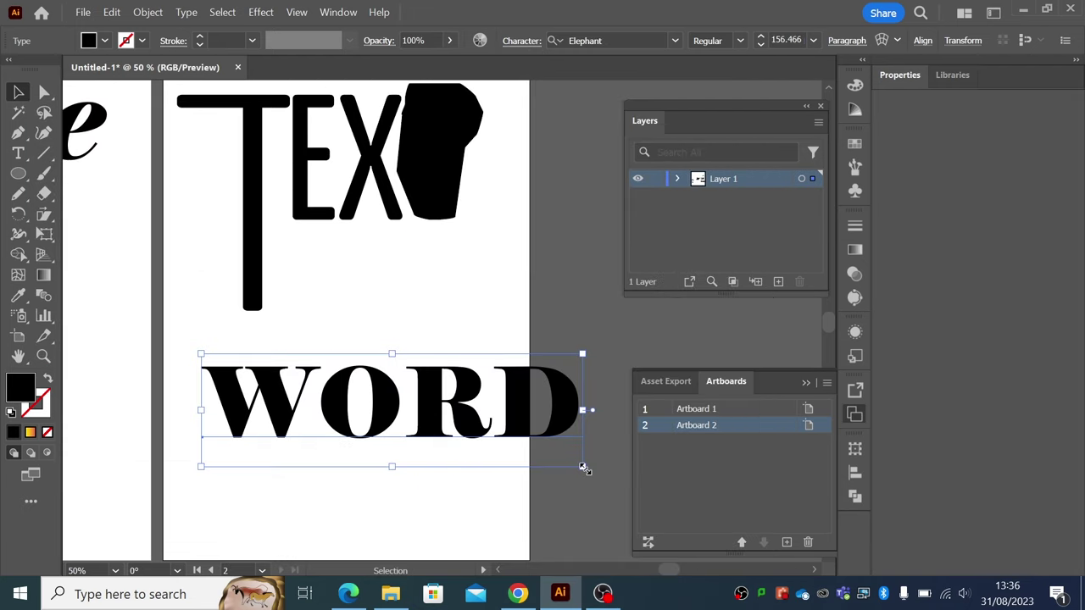
pyautogui.moveTo(583, 467); pyautogui.dragTo(454, 432)
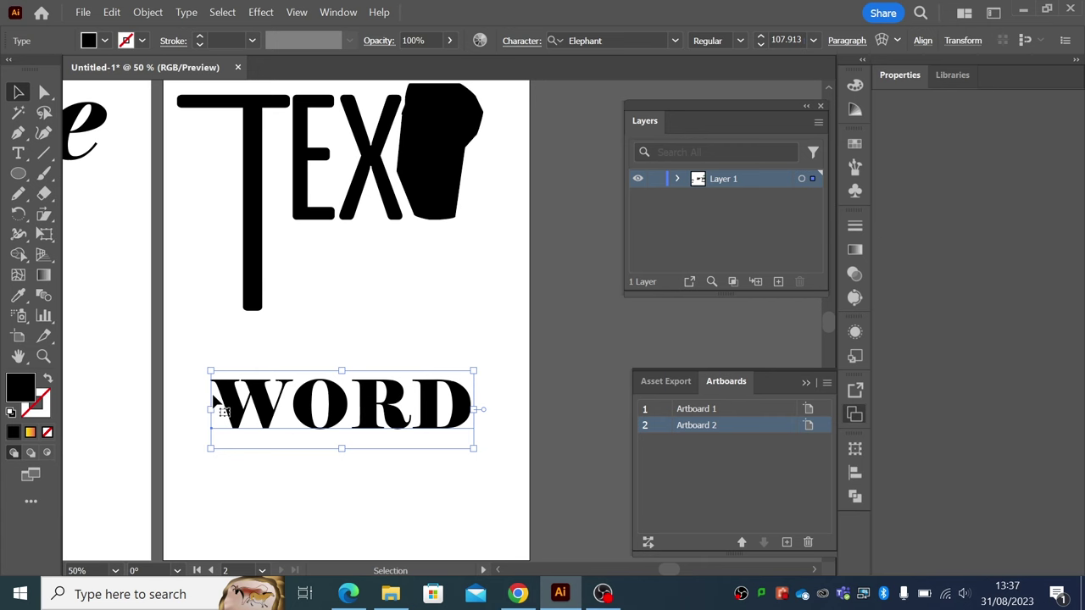
pyautogui.click(43, 356)
pyautogui.moveTo(282, 405); pyautogui.dragTo(390, 431)
pyautogui.click(19, 93)
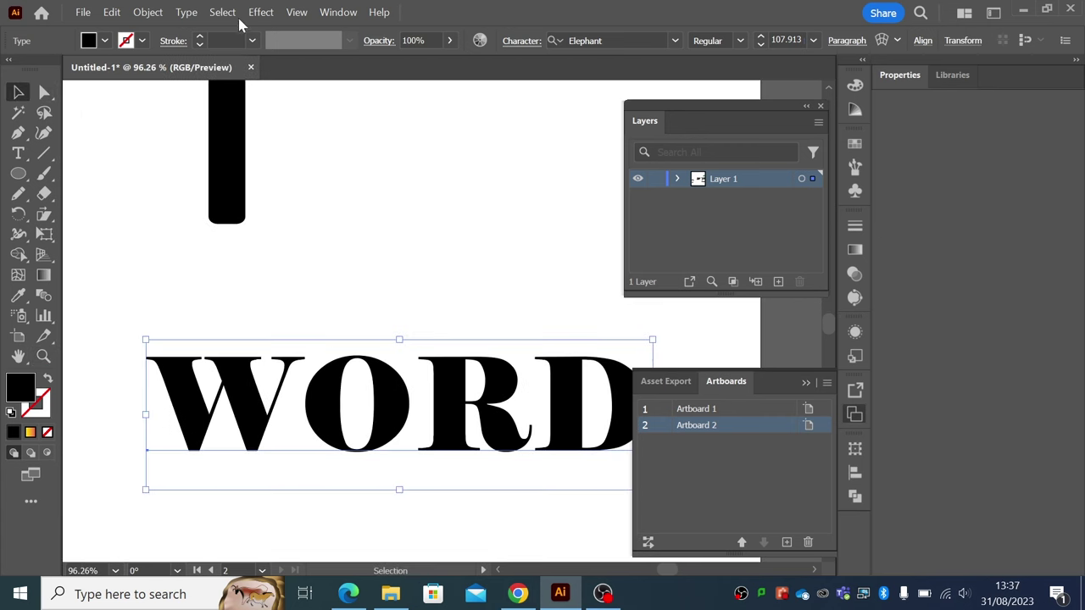
# - Set WORD's kerning to Optical in the Character panel
pyautogui.click(186, 11)
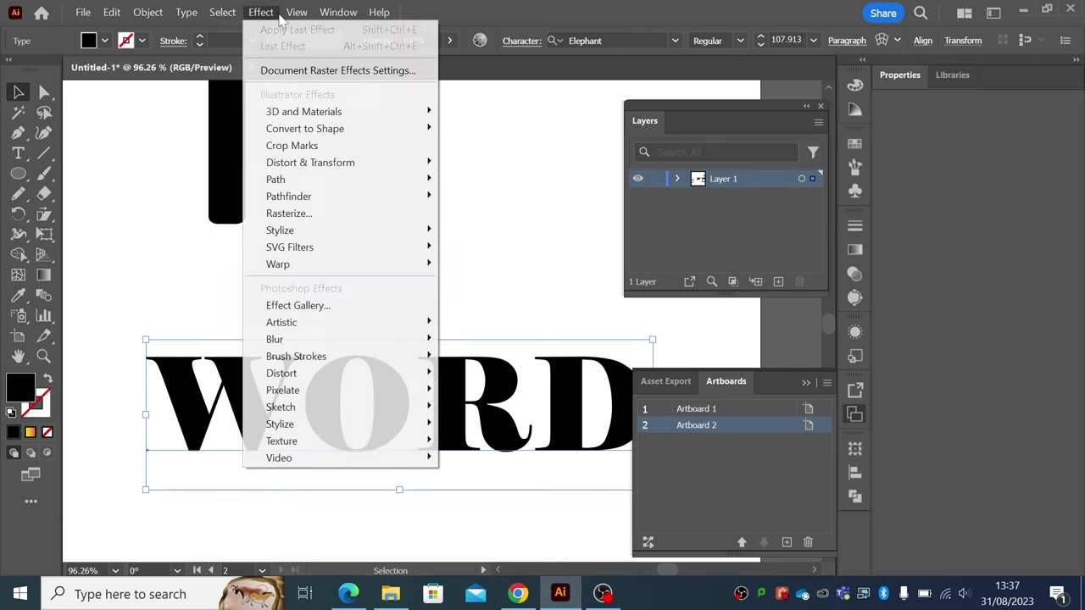
pyautogui.moveTo(339, 12)
pyautogui.click(489, 19)
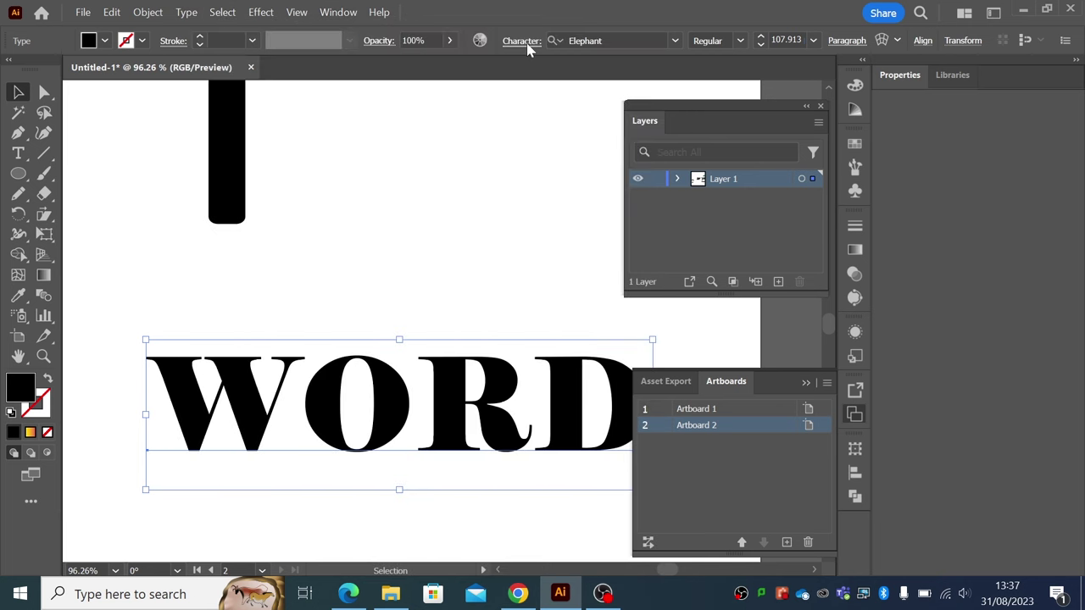
pyautogui.click(523, 43)
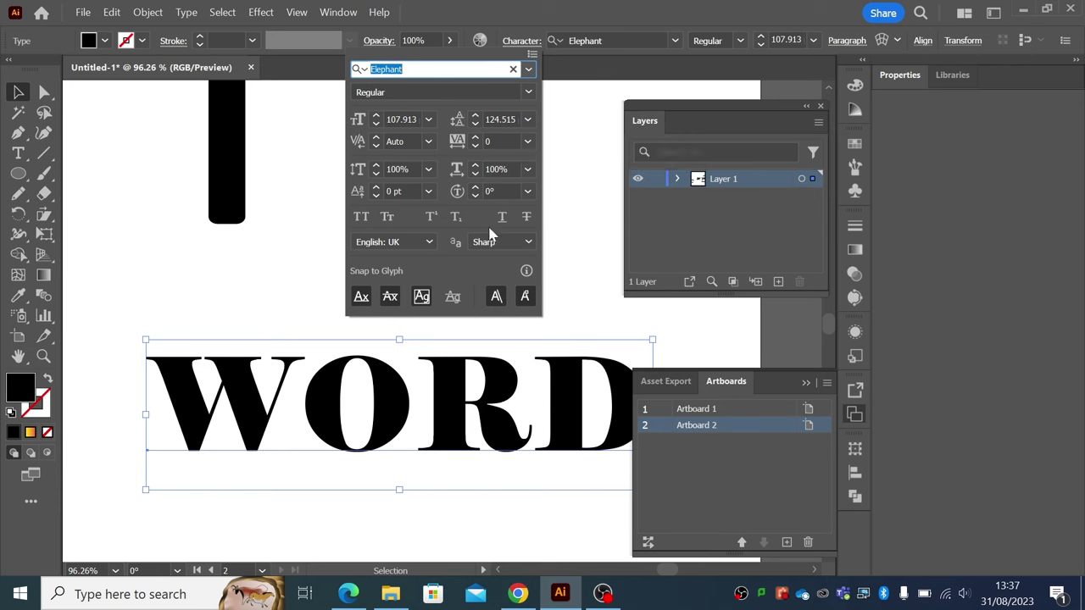
pyautogui.click(428, 142)
pyautogui.click(432, 176)
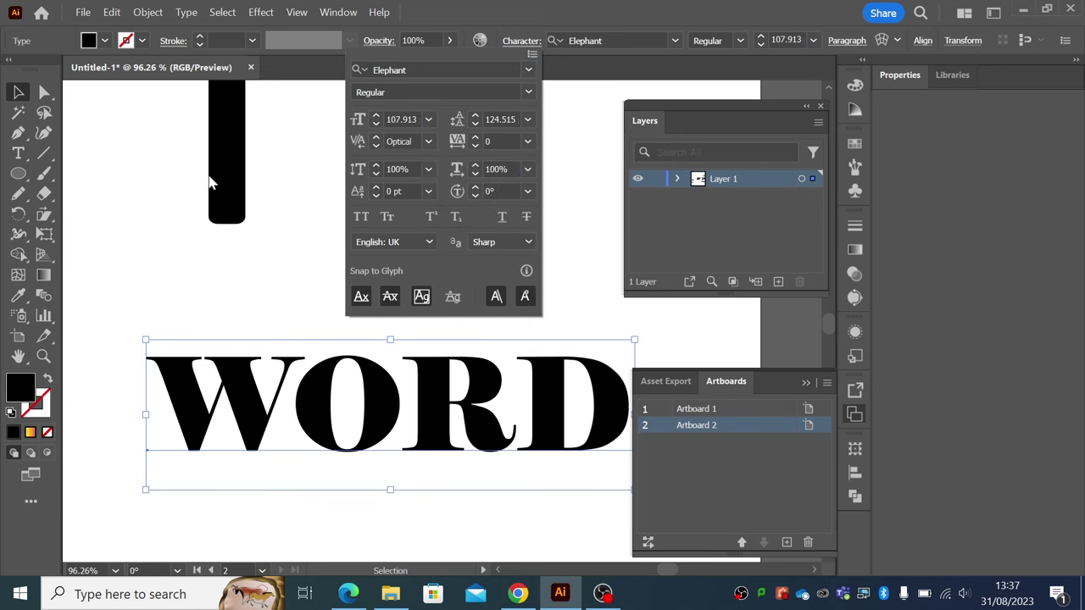
pyautogui.click(22, 93)
# - Convert WORD to outlines, ungroup the letters, and deselect them with Direct Selection
pyautogui.click(149, 13)
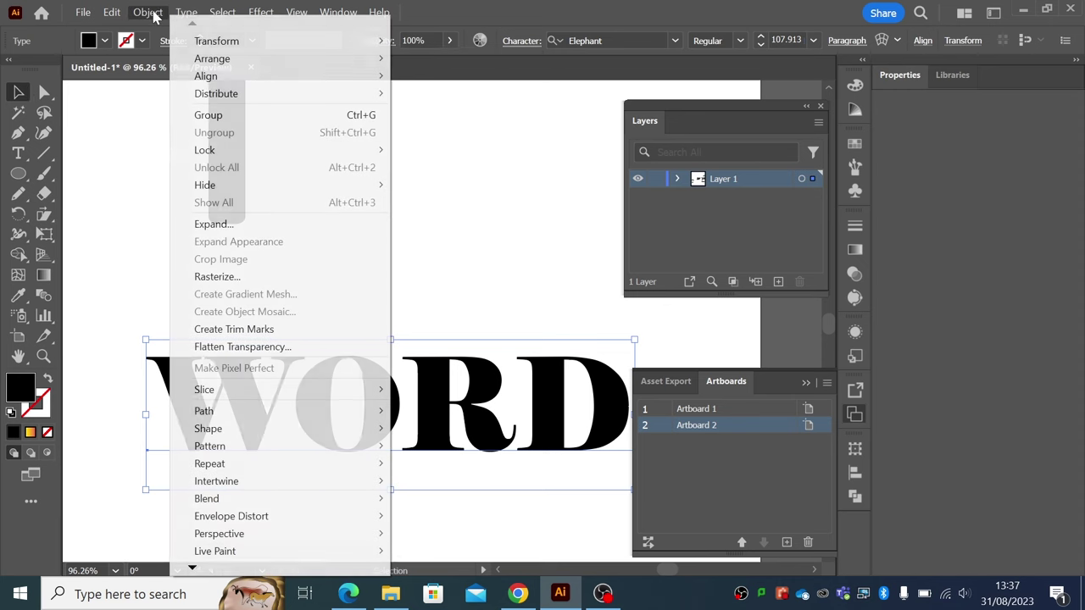
pyautogui.moveTo(193, 17)
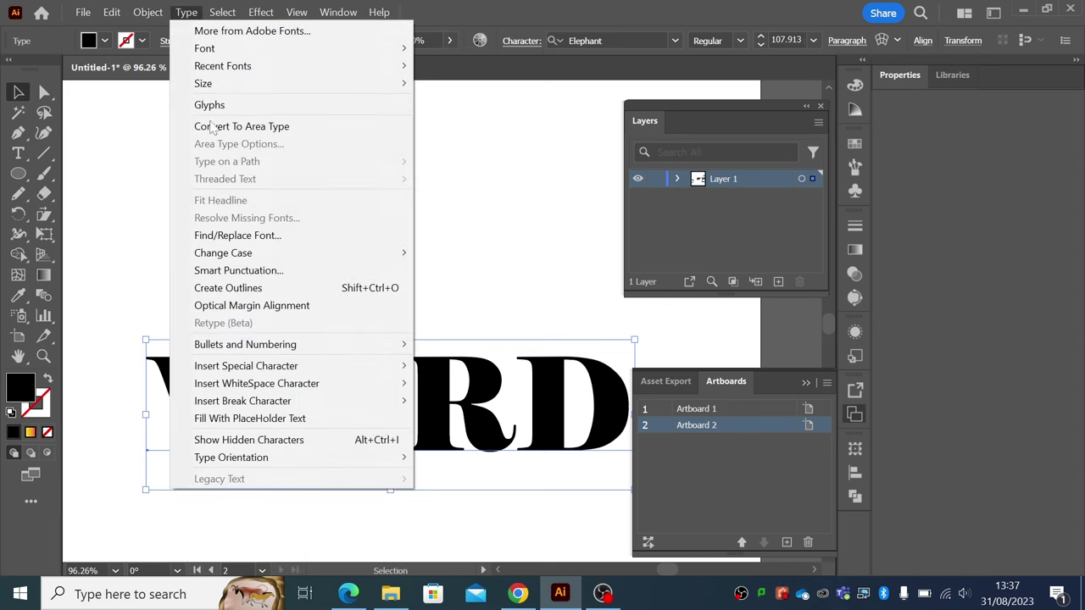
pyautogui.click(230, 289)
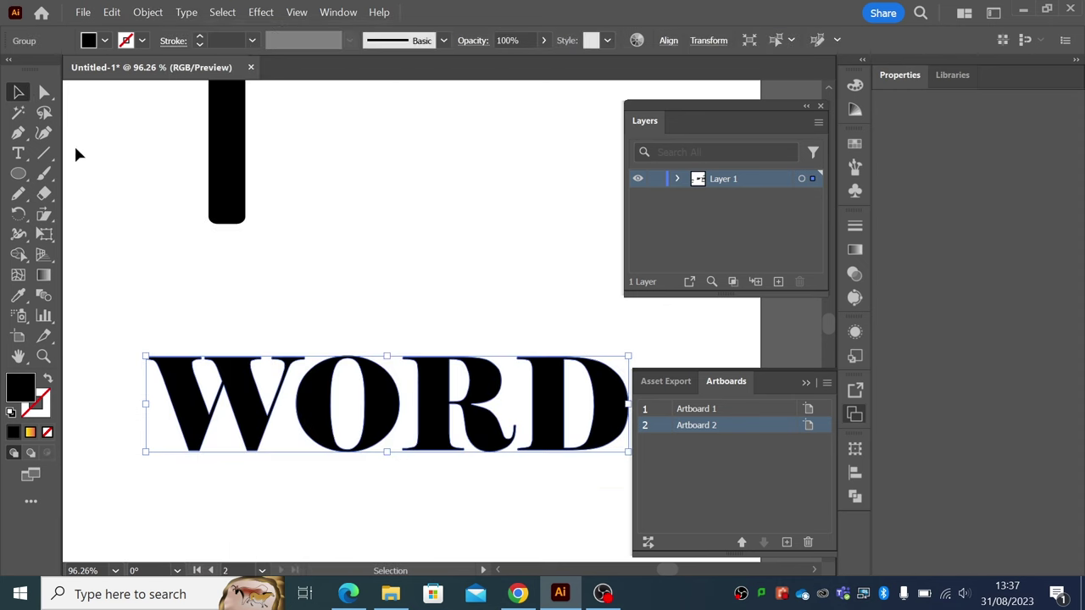
pyautogui.click(148, 13)
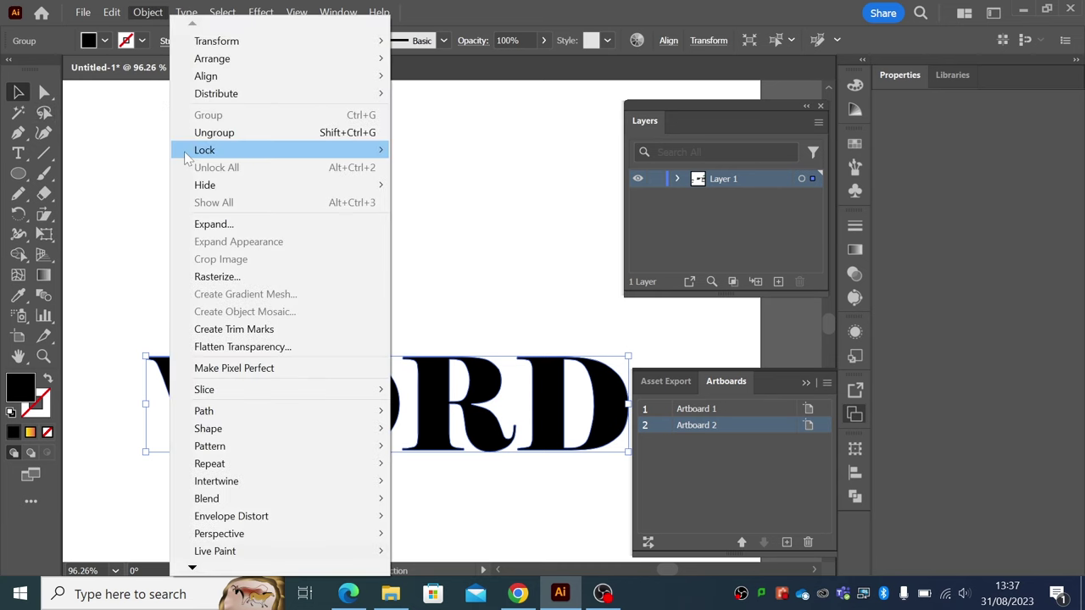
pyautogui.click(207, 132)
pyautogui.press('a')
pyautogui.click(164, 322)
# - With the W selected, draw a curled Pencil swash off its top-left serif, merging into the letter
pyautogui.click(178, 379)
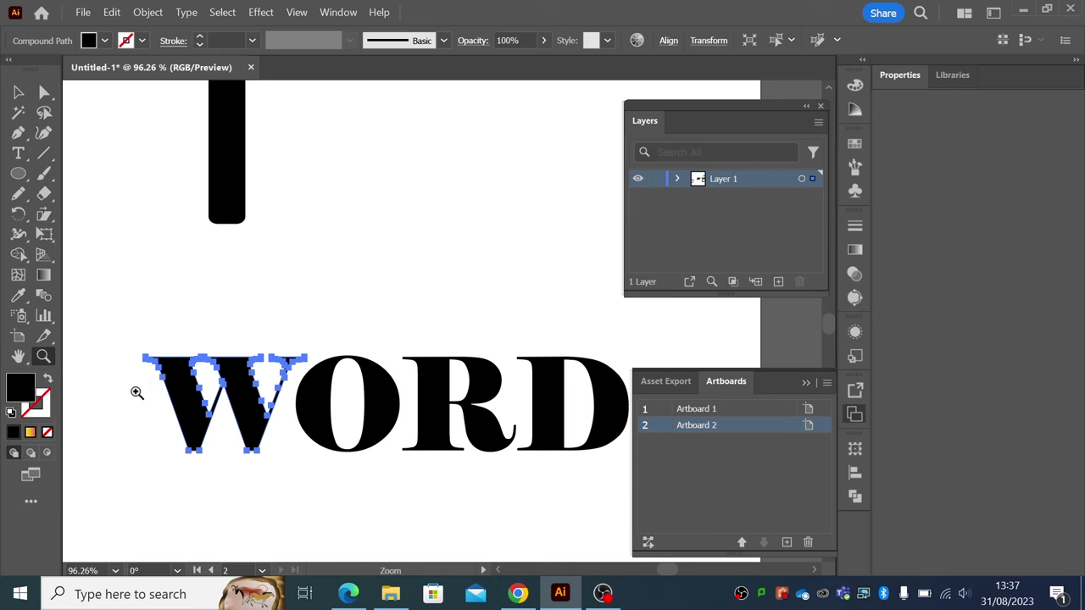
pyautogui.moveTo(136, 392); pyautogui.dragTo(239, 421)
pyautogui.moveTo(312, 428); pyautogui.dragTo(201, 251)
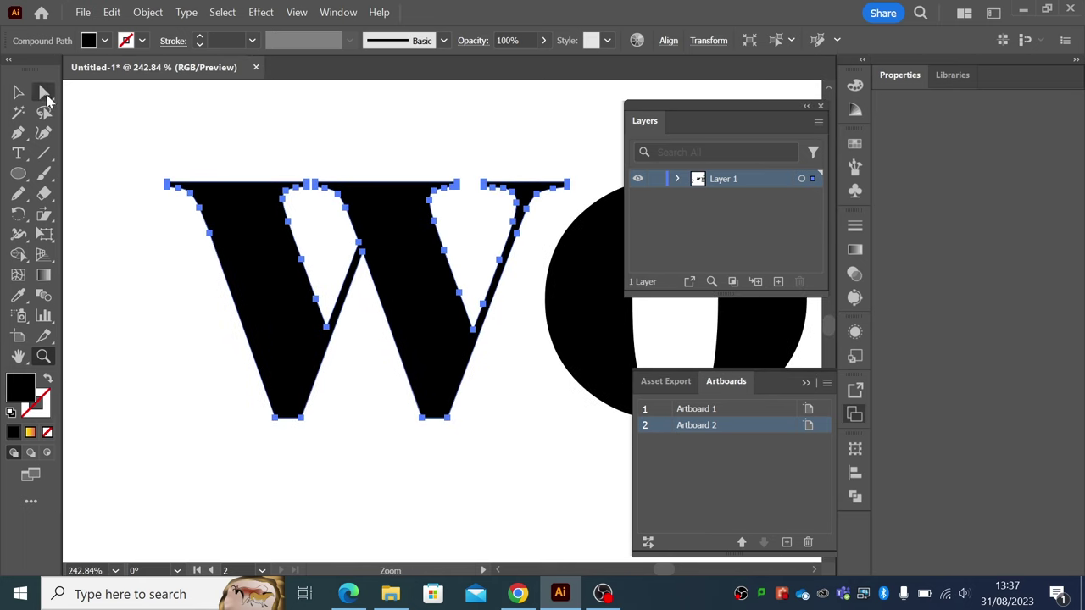
pyautogui.click(44, 91)
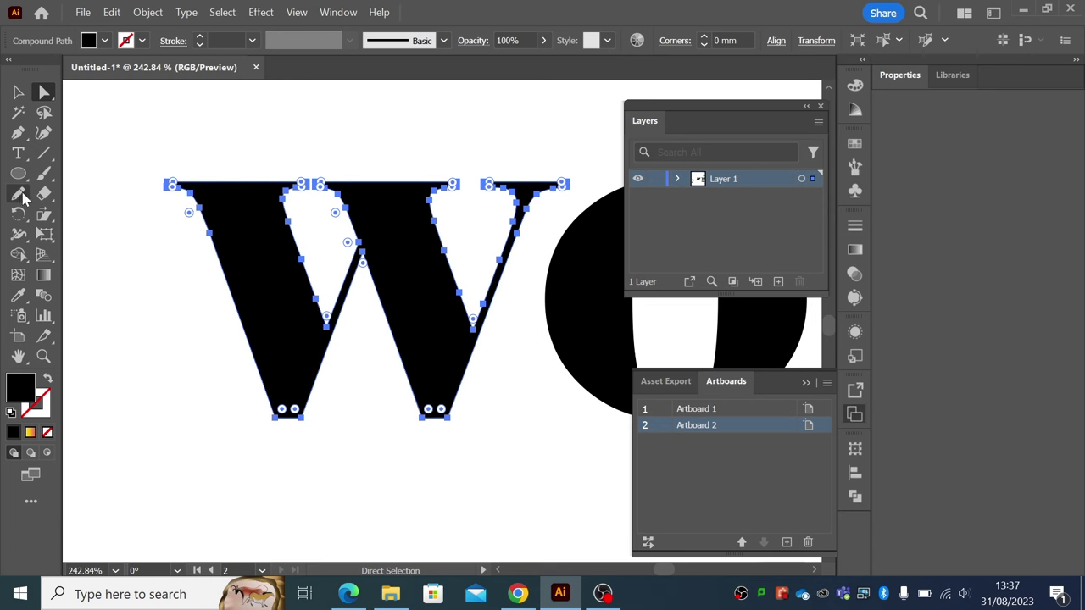
pyautogui.click(21, 195)
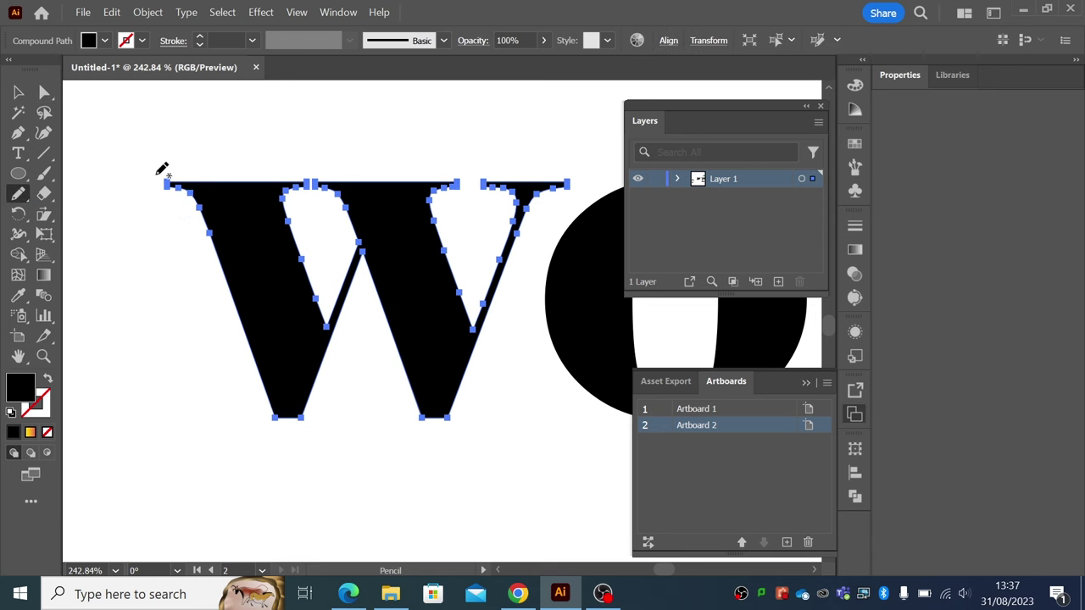
pyautogui.moveTo(167, 209); pyautogui.dragTo(337, 227)
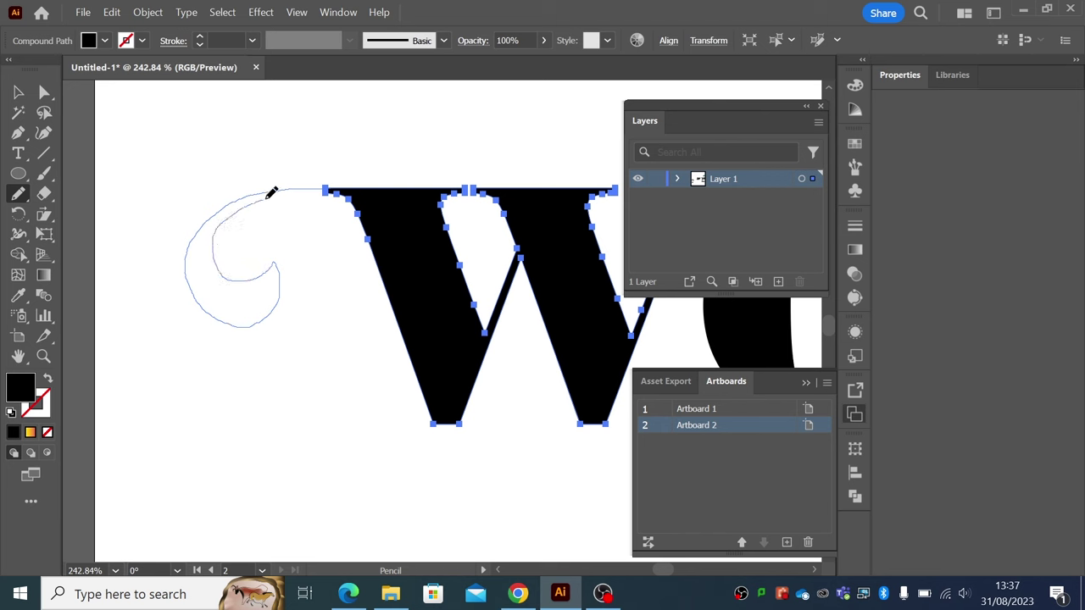
pyautogui.moveTo(339, 190); pyautogui.dragTo(343, 189)
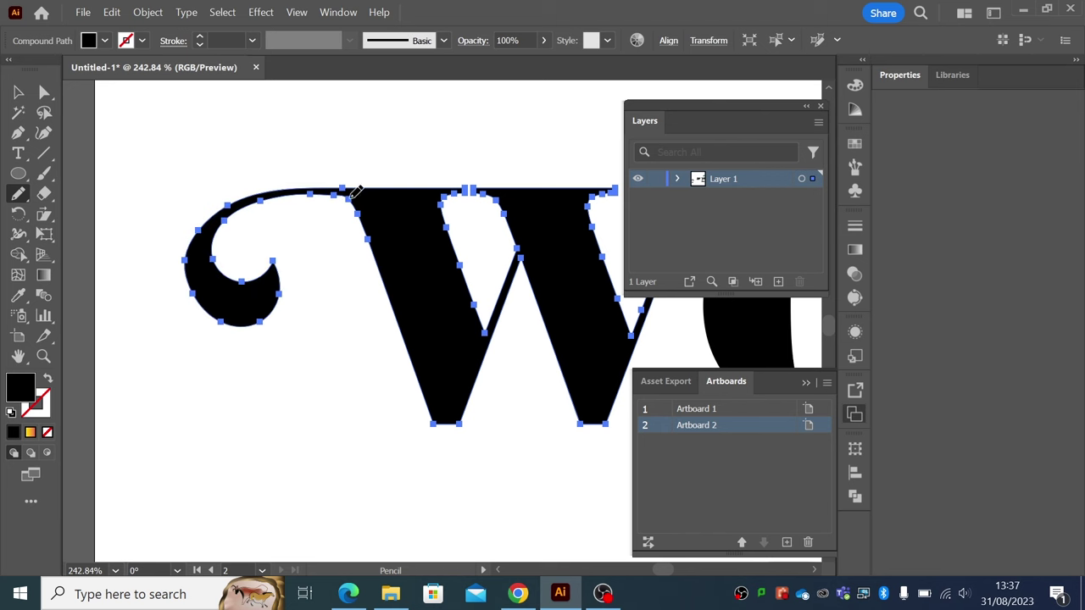
pyautogui.click(44, 92)
pyautogui.click(203, 205)
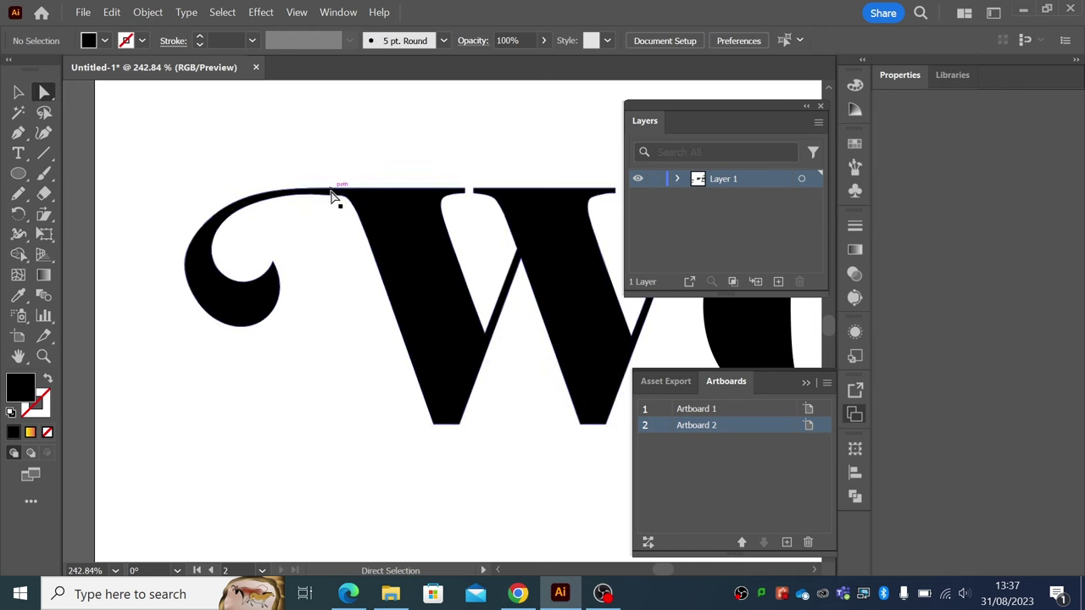
# - Delete the corner anchor at the swash join and nudge the curl's left anchor to round it
pyautogui.click(43, 356)
pyautogui.moveTo(285, 177); pyautogui.dragTo(392, 226)
pyautogui.click(44, 91)
pyautogui.click(381, 229)
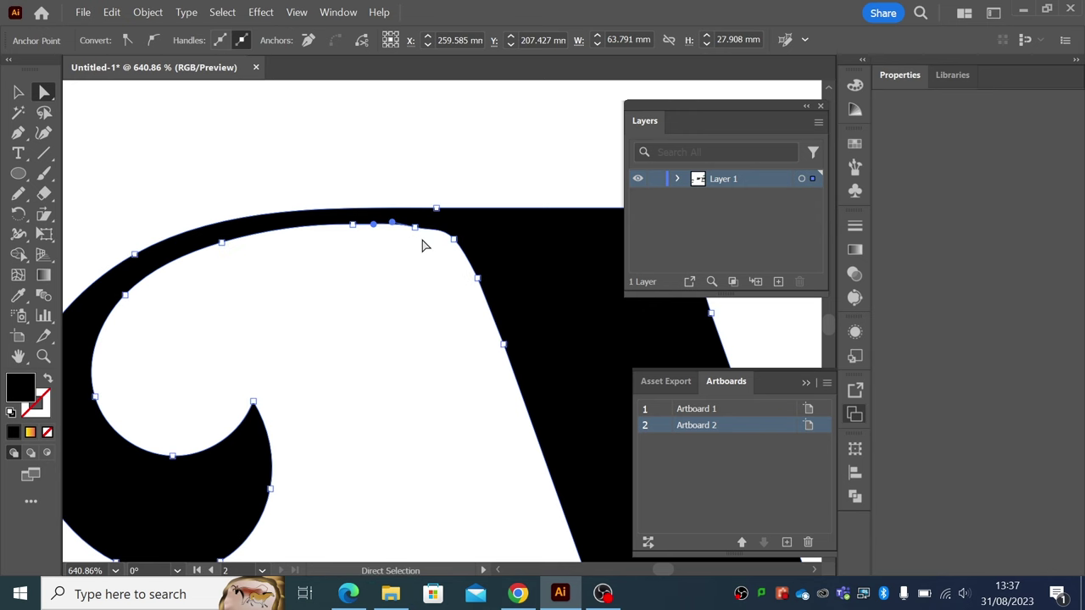
pyautogui.click(453, 240)
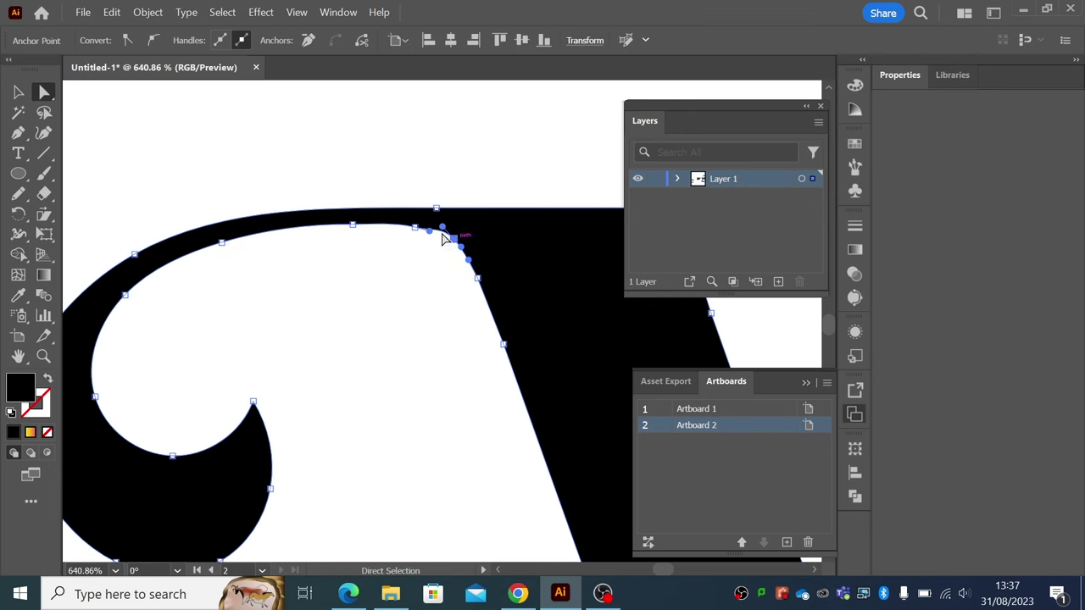
pyautogui.click(308, 40)
pyautogui.moveTo(433, 239)
pyautogui.mouseDown()
pyautogui.moveTo(450, 243)
pyautogui.moveTo(430, 236)
pyautogui.moveTo(436, 254)
pyautogui.mouseUp()
pyautogui.hotkey('ctrl', 'z')
pyautogui.hotkey('ctrl', 'z')
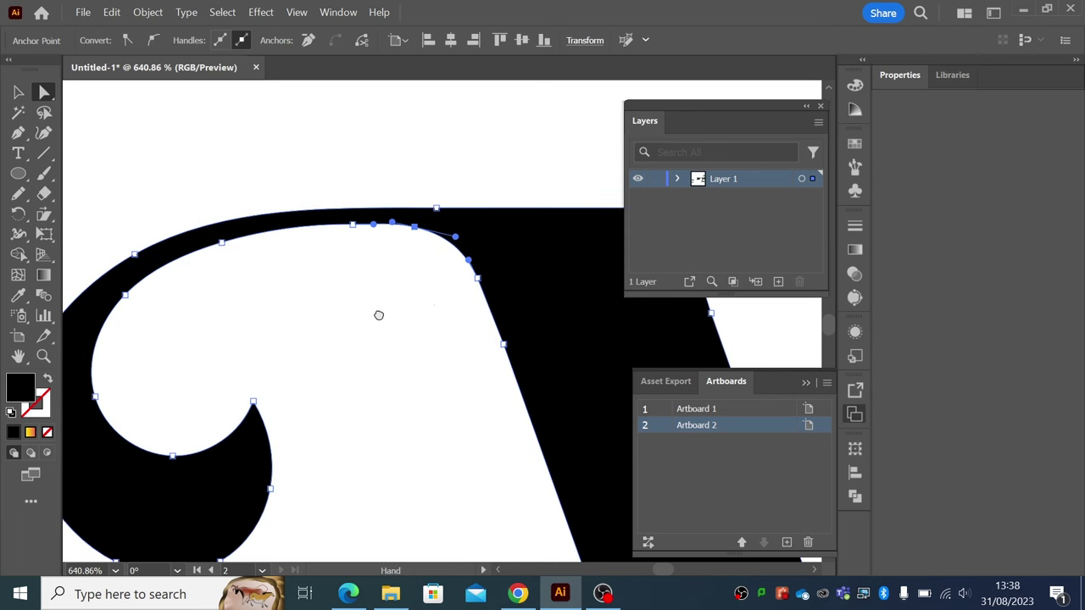
pyautogui.scroll(-2, 378, 314)
pyautogui.hscroll(-2, 378, 315)
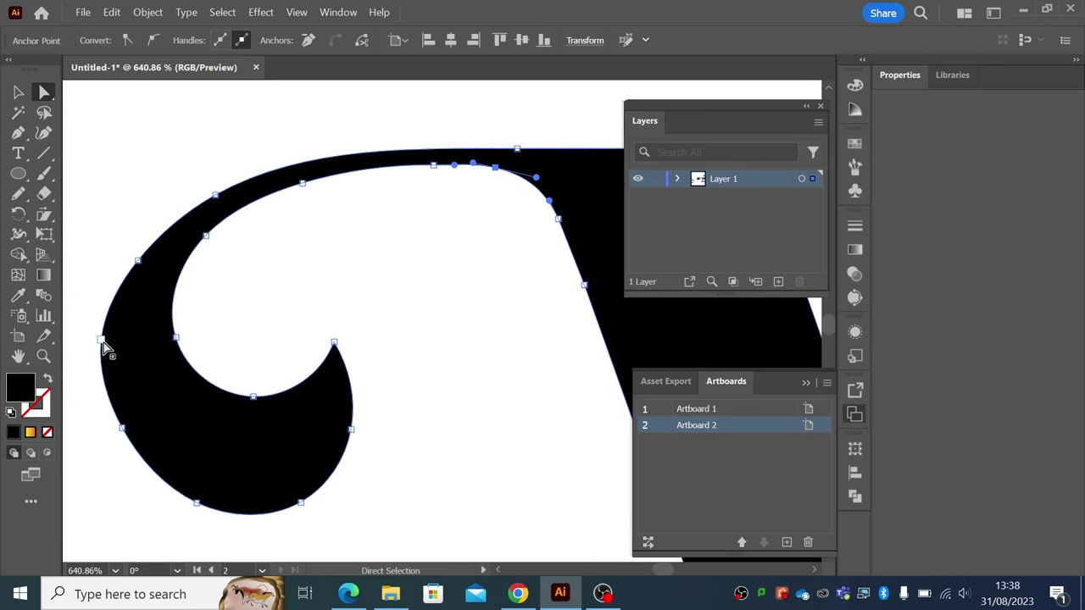
pyautogui.moveTo(103, 346); pyautogui.dragTo(108, 347)
# - Zoom back out, centre WORD in view, and deselect to preview the smoothed curl
pyautogui.click(43, 357)
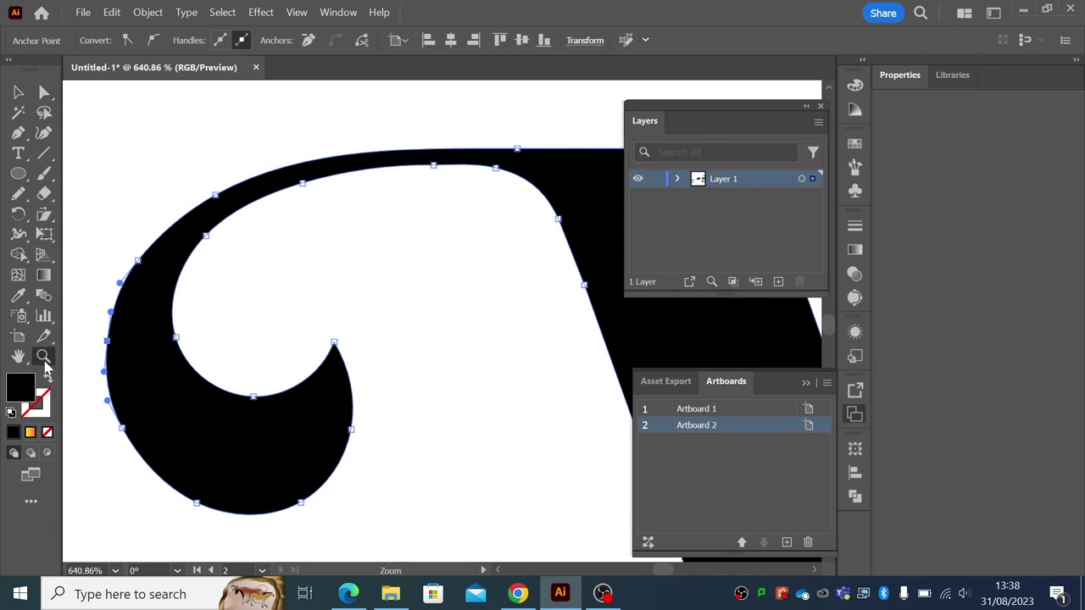
pyautogui.click(369, 356)
pyautogui.press('super')
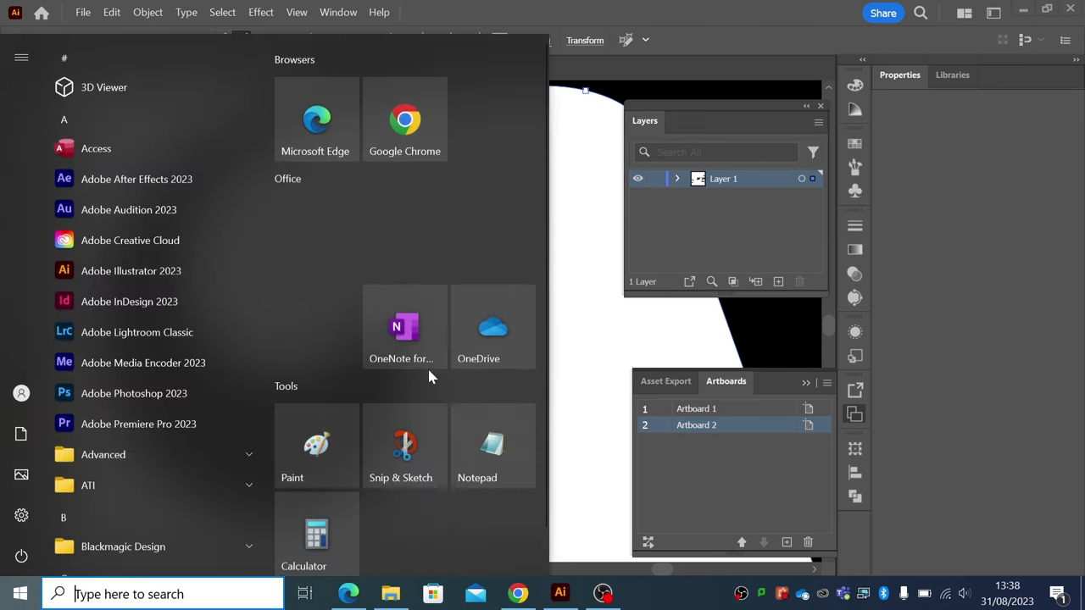
pyautogui.click(563, 340)
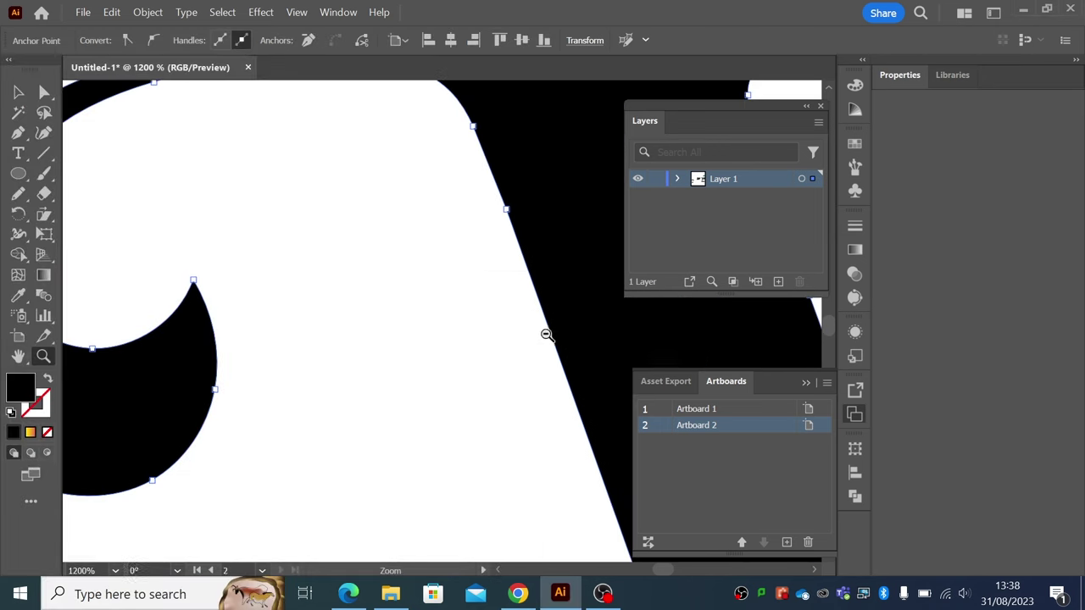
pyautogui.click(519, 344)
pyautogui.keyDown('alt'); pyautogui.click(518, 344); pyautogui.keyUp('alt')
pyautogui.keyDown('alt'); pyautogui.click(512, 346); pyautogui.keyUp('alt')
pyautogui.moveTo(511, 347); pyautogui.dragTo(373, 334)
pyautogui.click(19, 92)
pyautogui.click(144, 127)
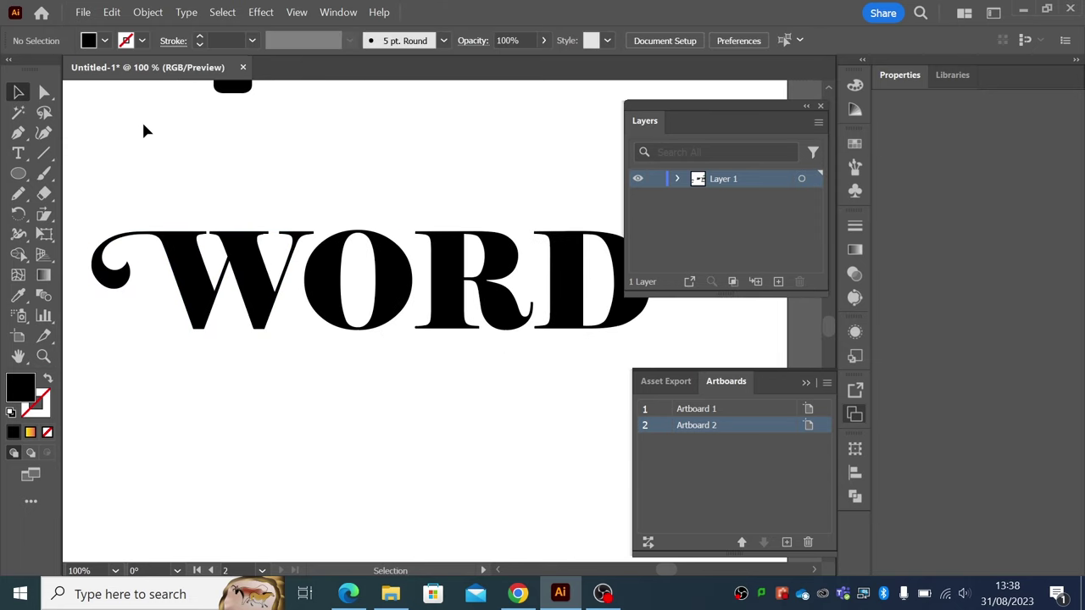
# - Select the R and draw a long Pencil tail from its leg curling below the word
pyautogui.click(51, 96)
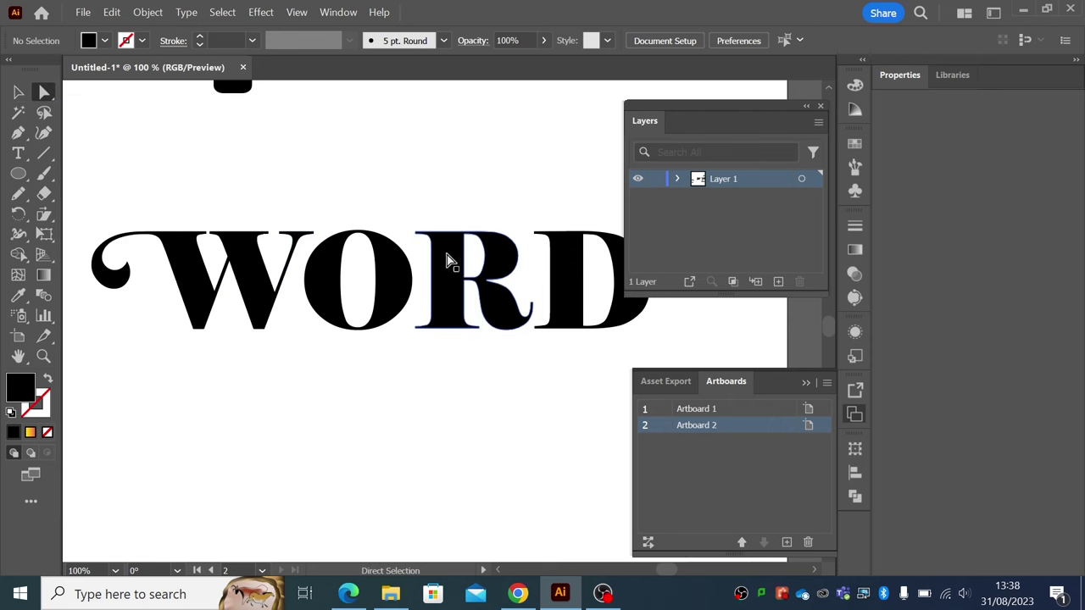
pyautogui.hscroll(3, 462, 267)
pyautogui.scroll(-1, 462, 268)
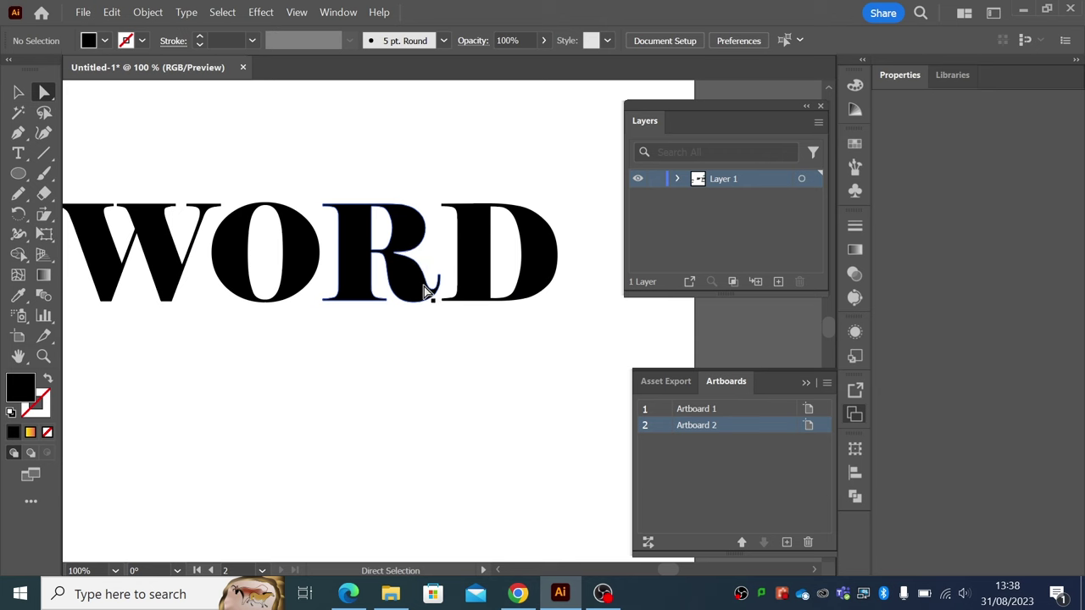
pyautogui.click(429, 291)
pyautogui.click(44, 356)
pyautogui.moveTo(225, 351); pyautogui.dragTo(382, 311)
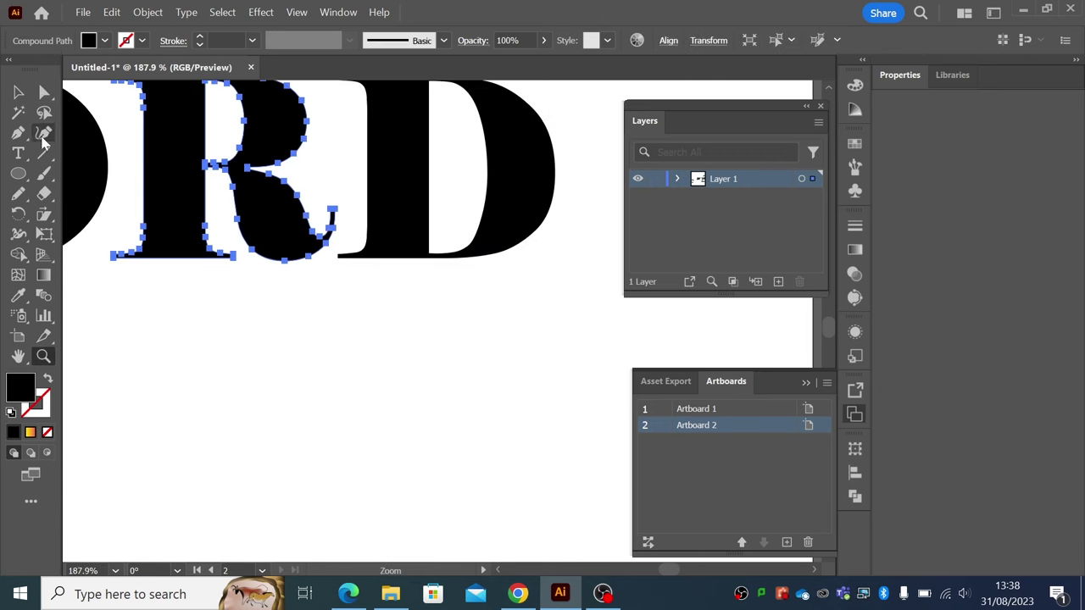
pyautogui.click(19, 193)
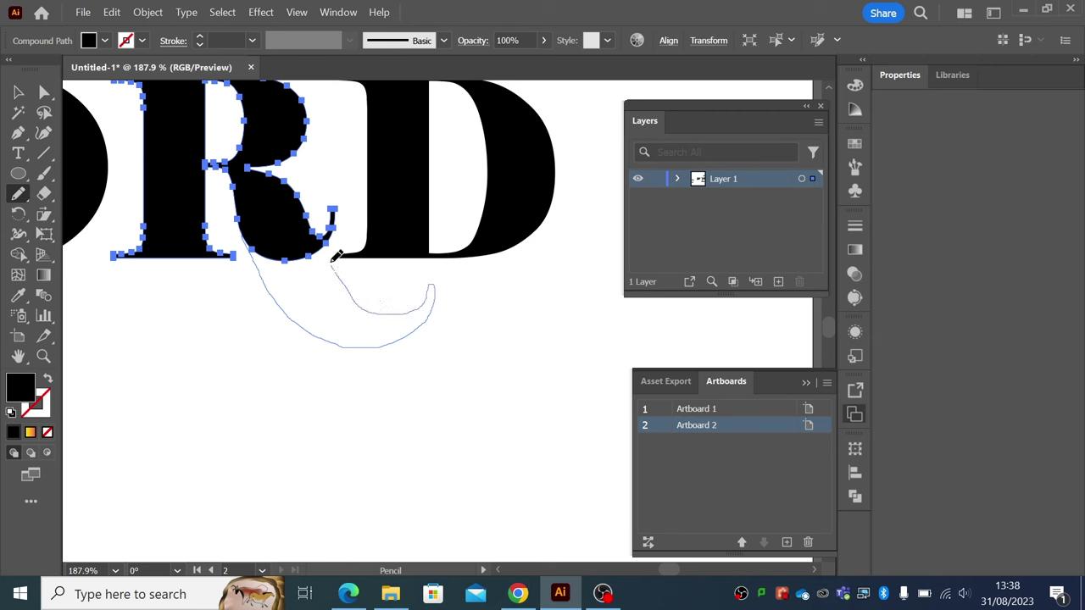
pyautogui.moveTo(306, 217); pyautogui.dragTo(307, 215)
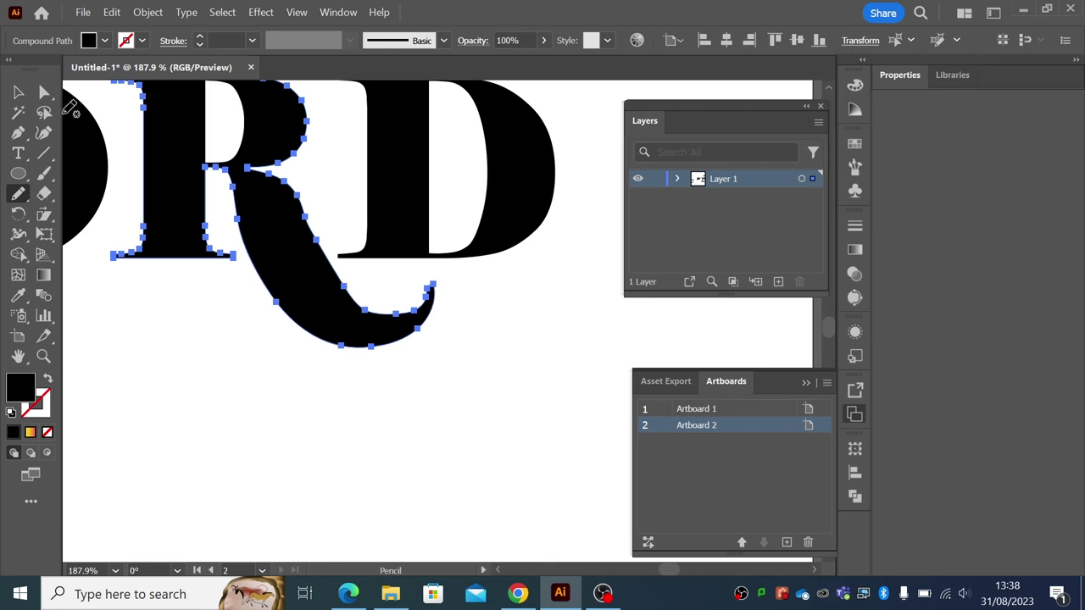
pyautogui.click(44, 91)
pyautogui.click(191, 324)
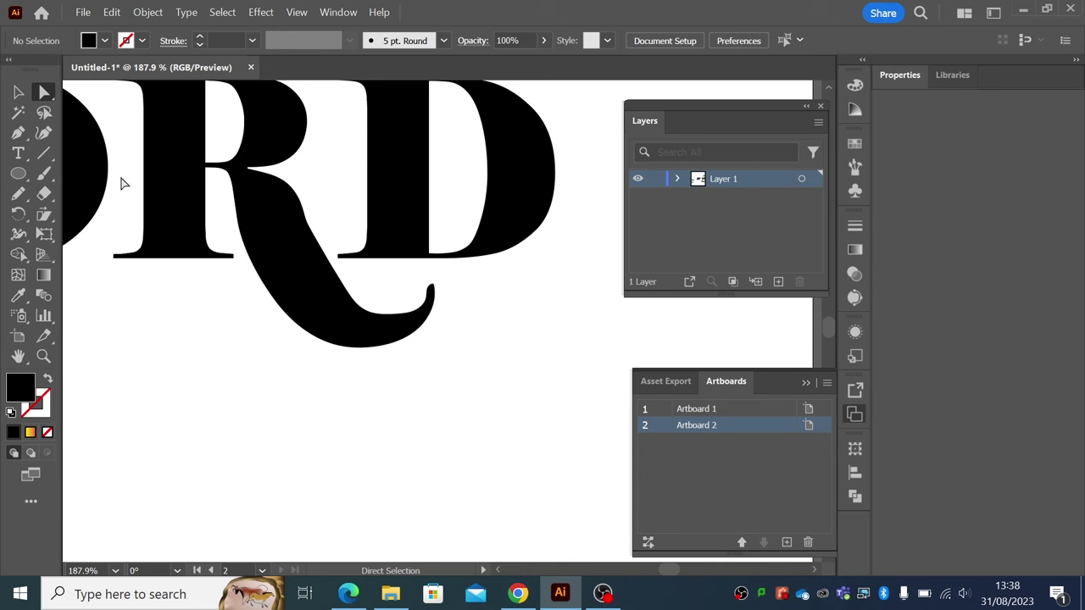
# - Adjust the anchors along the R's tail and preview it with path outlines hidden
pyautogui.click(356, 321)
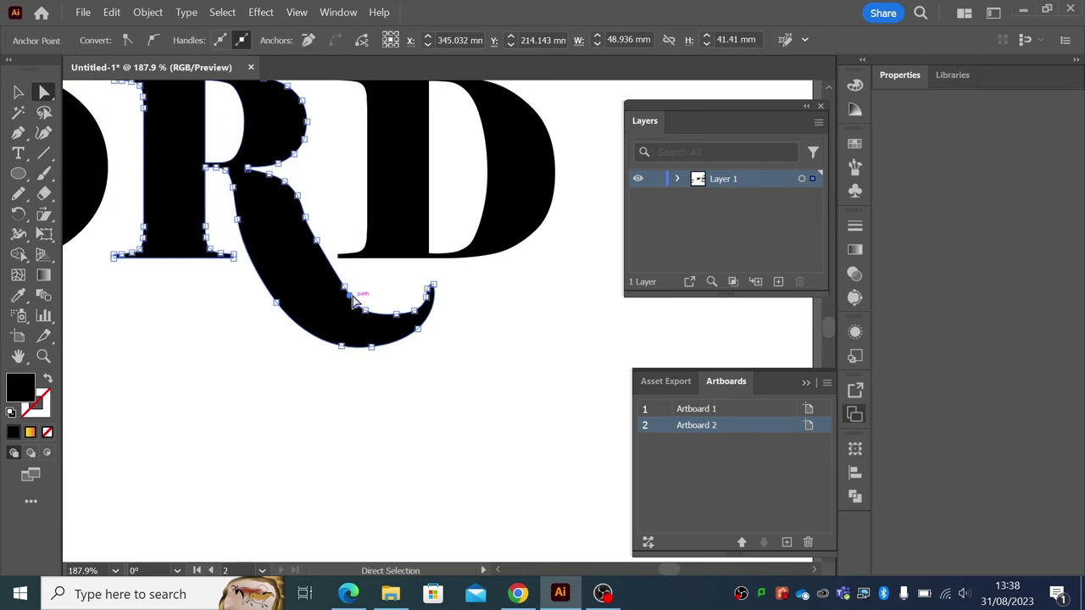
pyautogui.moveTo(348, 289); pyautogui.dragTo(369, 301)
pyautogui.click(394, 351)
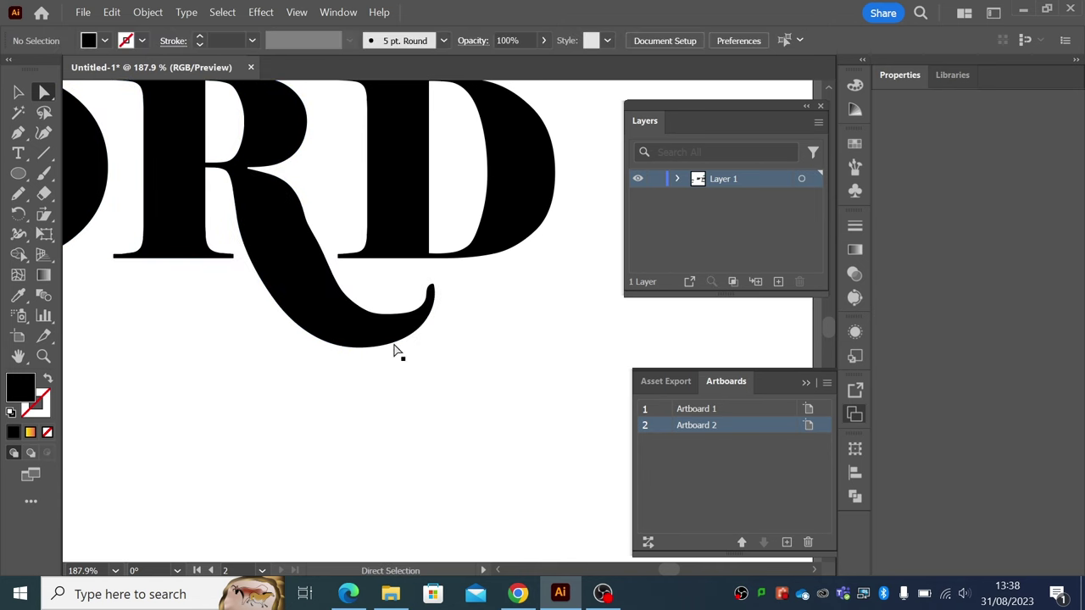
pyautogui.click(428, 298)
pyautogui.hotkey('ctrl', 'h')
pyautogui.click(478, 348)
pyautogui.click(326, 265)
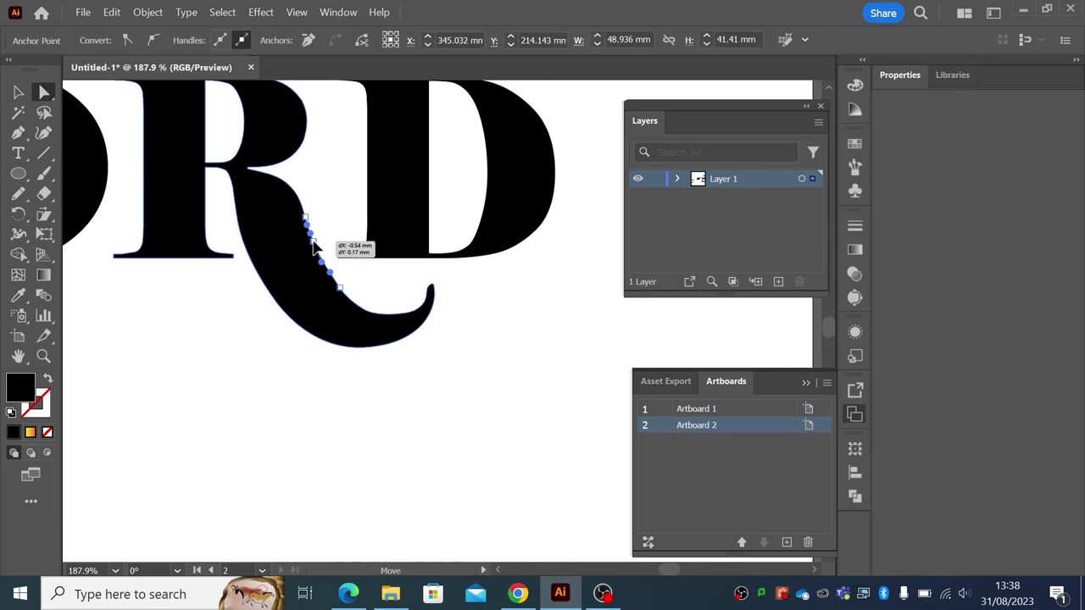
pyautogui.click(403, 307)
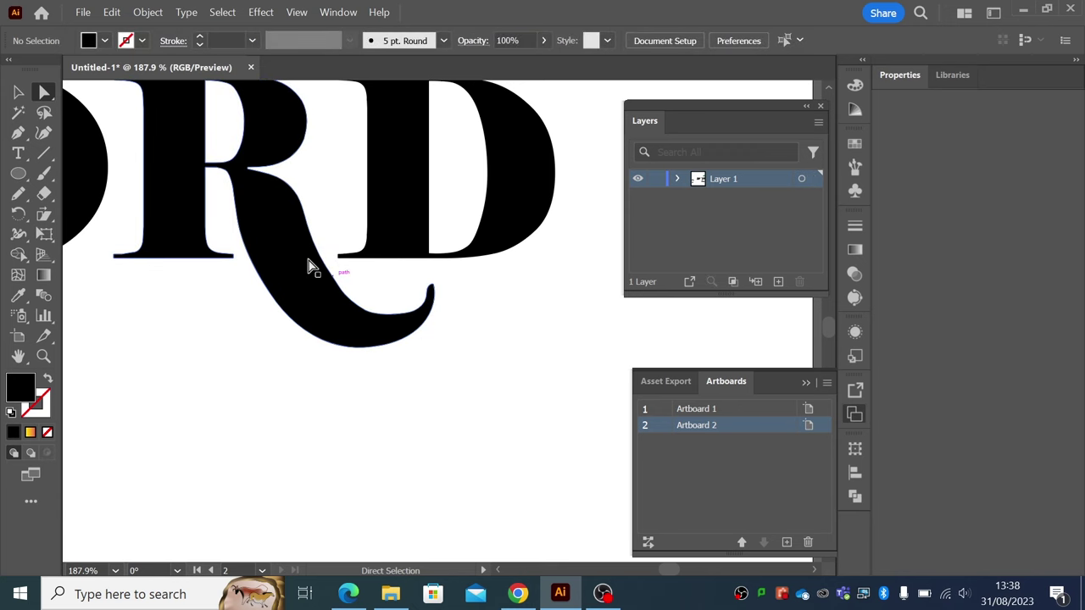
pyautogui.keyDown('ctrl'); pyautogui.click(295, 325); pyautogui.keyUp('ctrl')
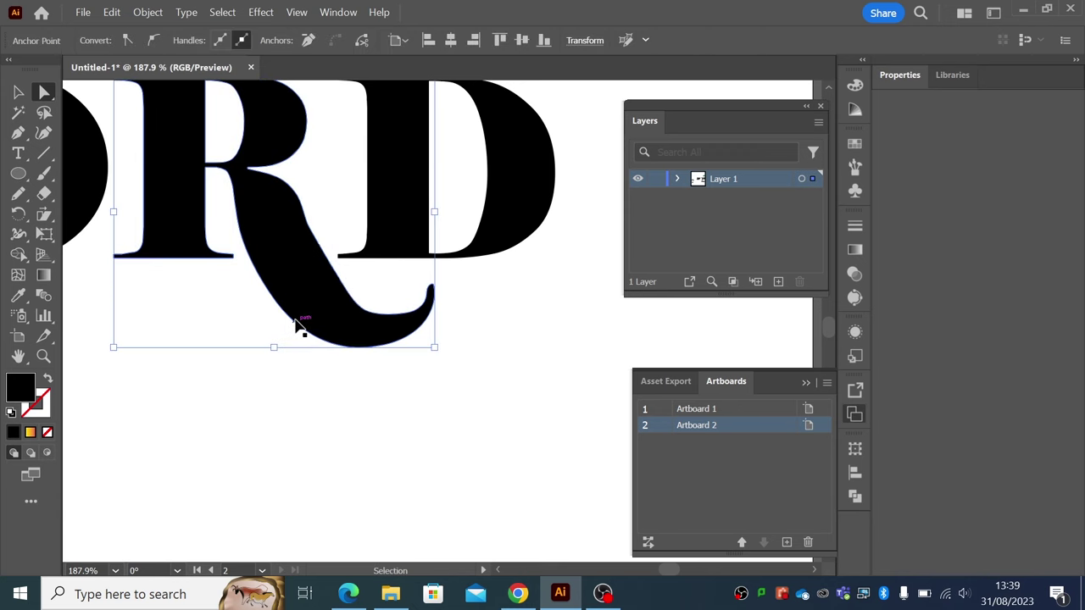
# - Undo the tail, set Pencil fidelity to fully smooth, and redraw a broader sweeping R tail
pyautogui.hotkey('ctrl', 'z')
pyautogui.doubleClick(18, 193)
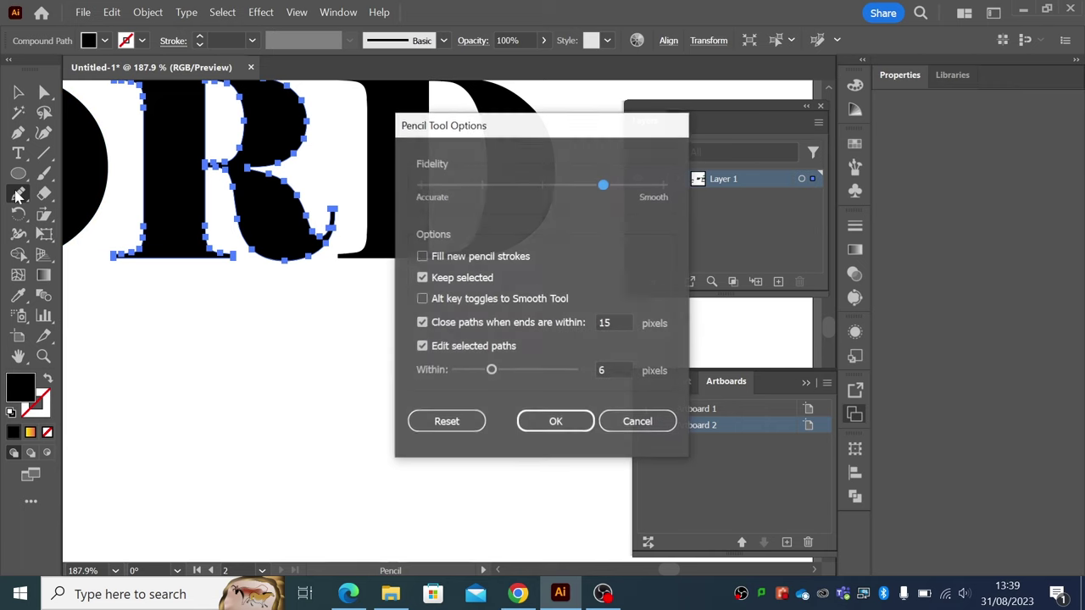
pyautogui.moveTo(602, 185); pyautogui.dragTo(666, 185)
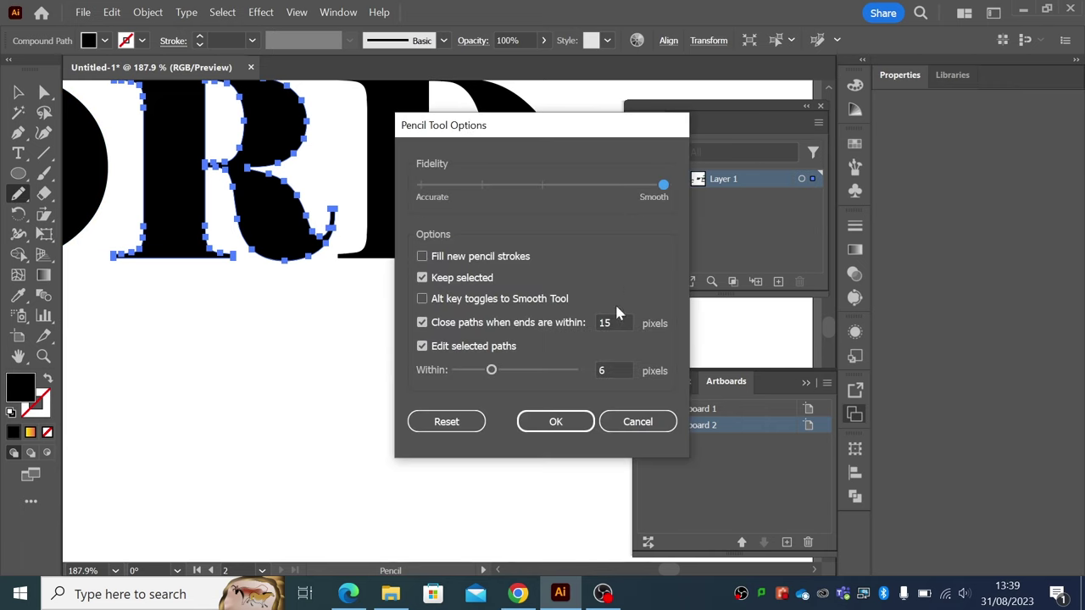
pyautogui.click(555, 421)
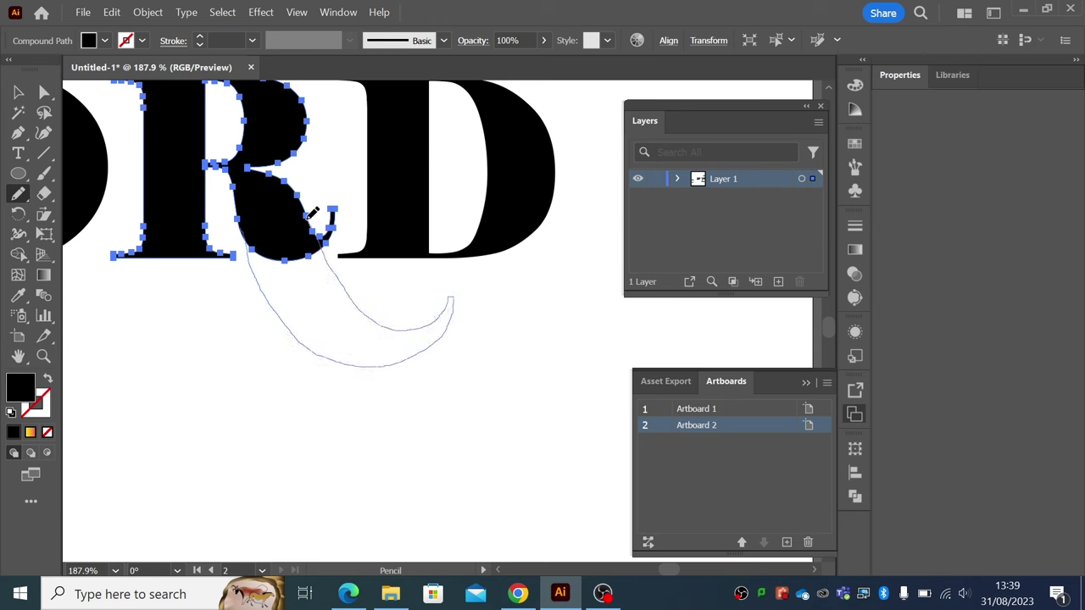
pyautogui.moveTo(312, 211); pyautogui.dragTo(309, 212)
pyautogui.click(44, 92)
pyautogui.click(221, 350)
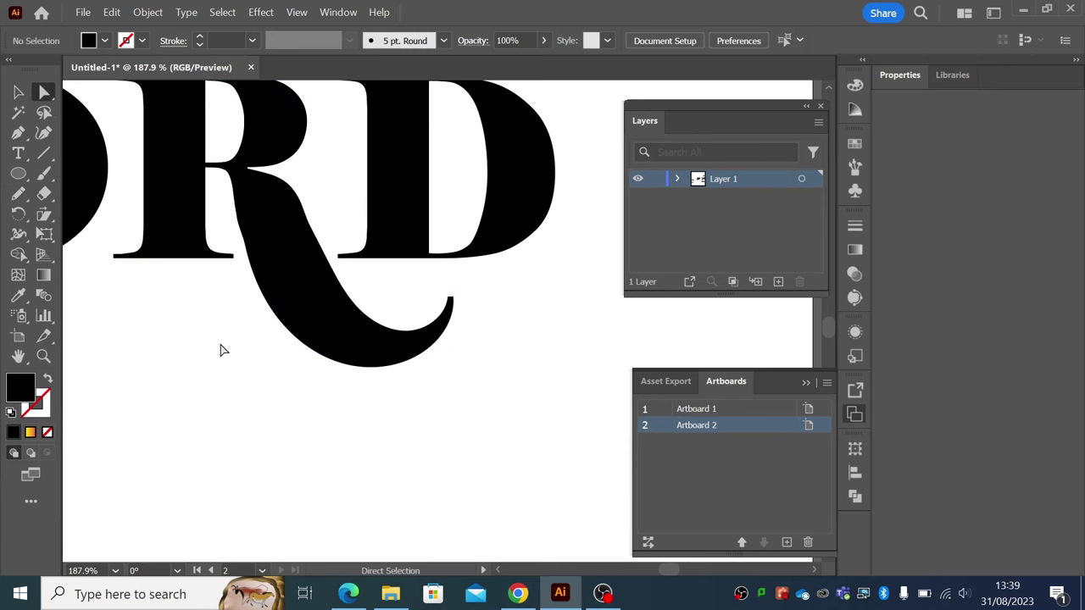
# - Zoom out and scroll the canvas past Artboard 2 to empty space
pyautogui.click(43, 356)
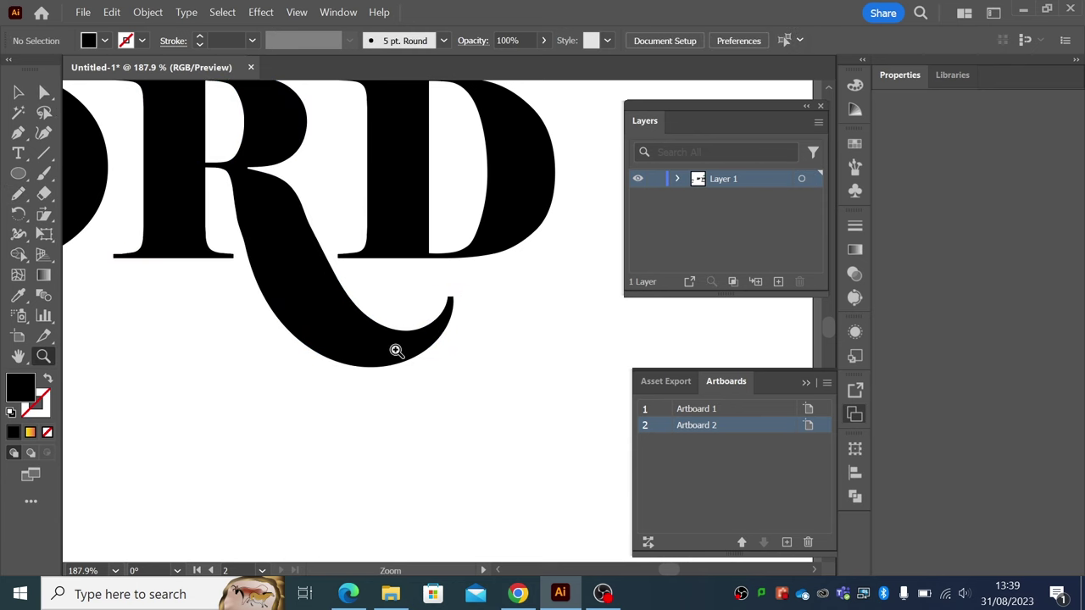
pyautogui.hotkey('ctrl', '-')
pyautogui.hotkey('ctrl', '-')
pyautogui.moveTo(435, 317); pyautogui.dragTo(394, 359)
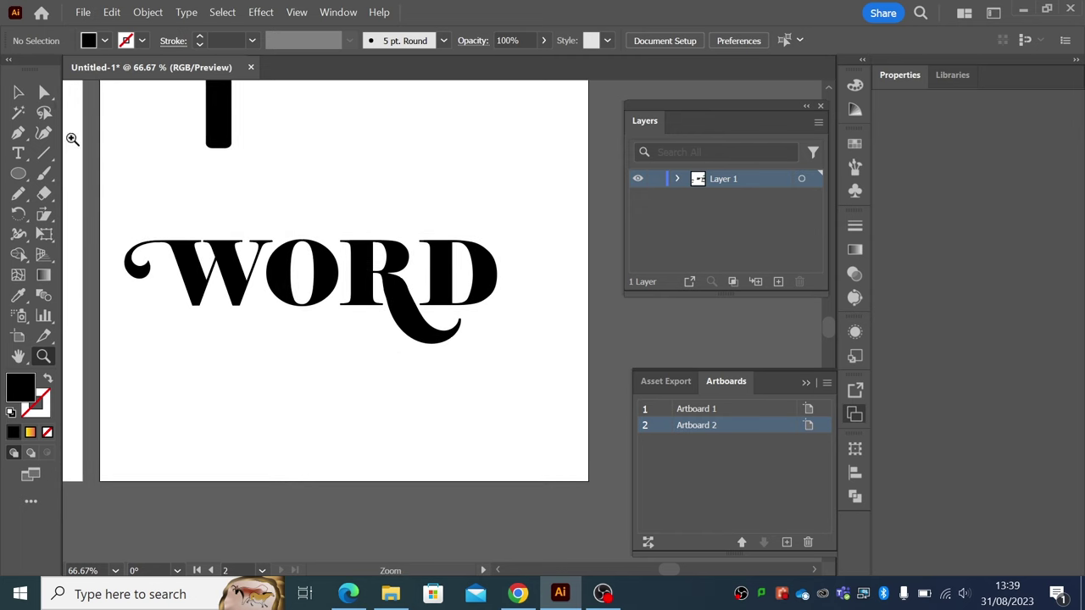
pyautogui.press('v')
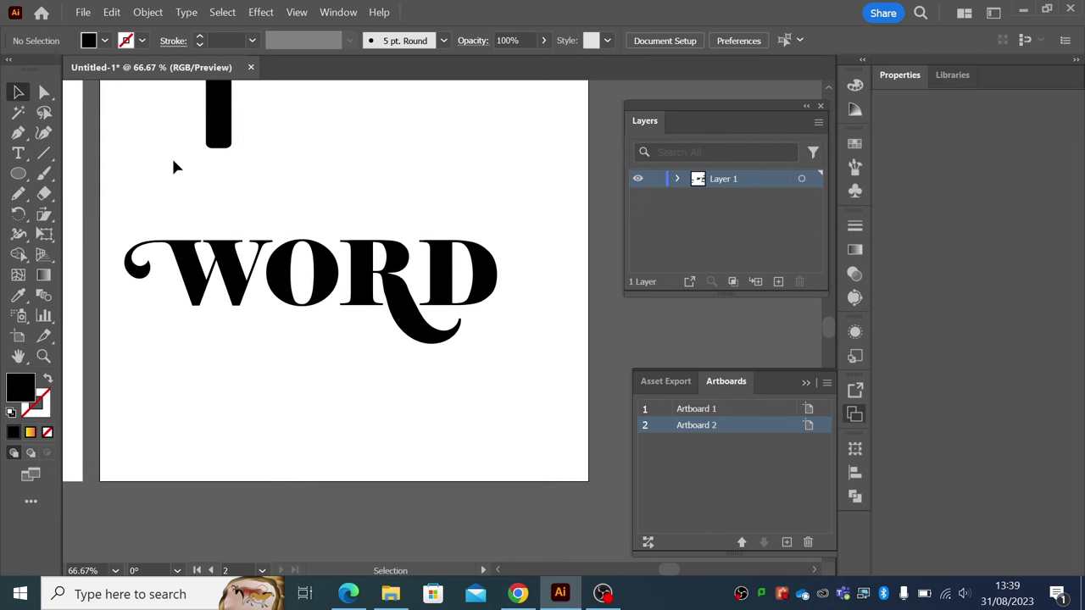
pyautogui.hscroll(8, 293, 361)
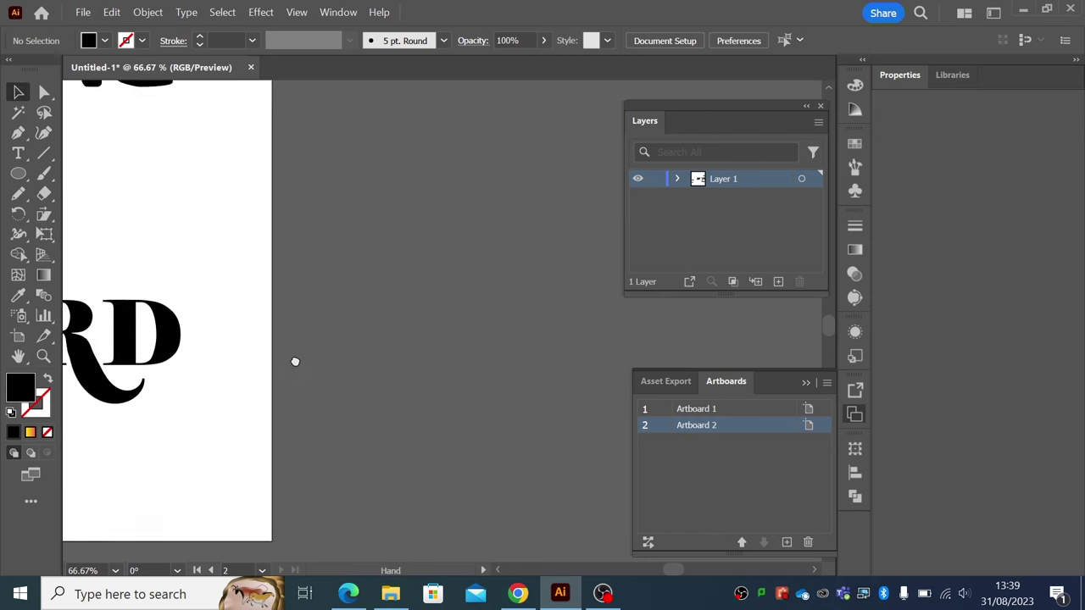
# - Add Artboard 3 and type 'Live Text' on it
pyautogui.click(786, 542)
pyautogui.moveTo(453, 390); pyautogui.dragTo(382, 374)
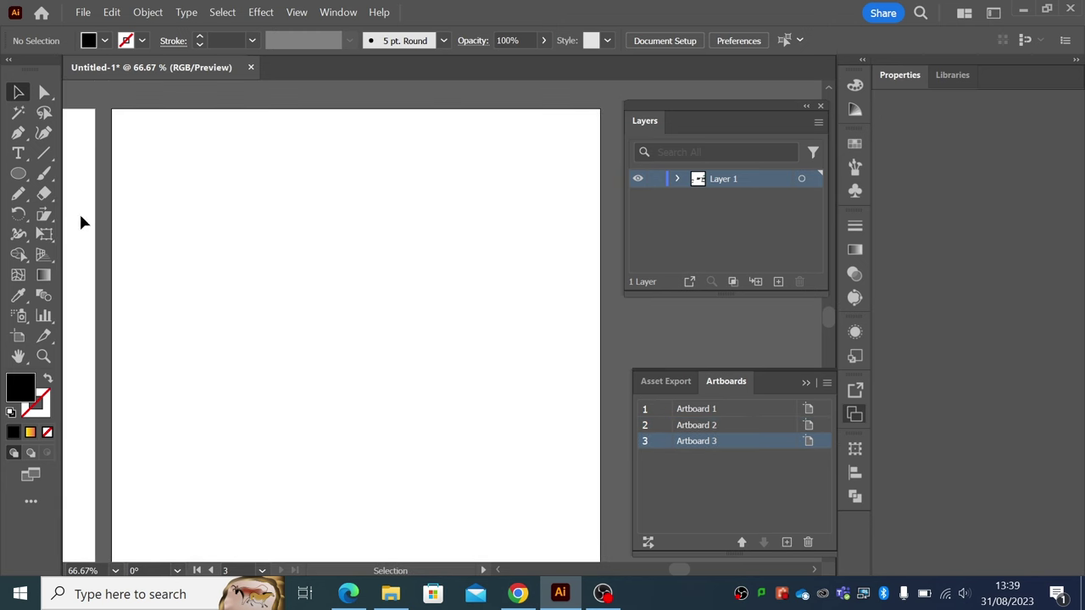
pyautogui.click(17, 153)
pyautogui.click(202, 191)
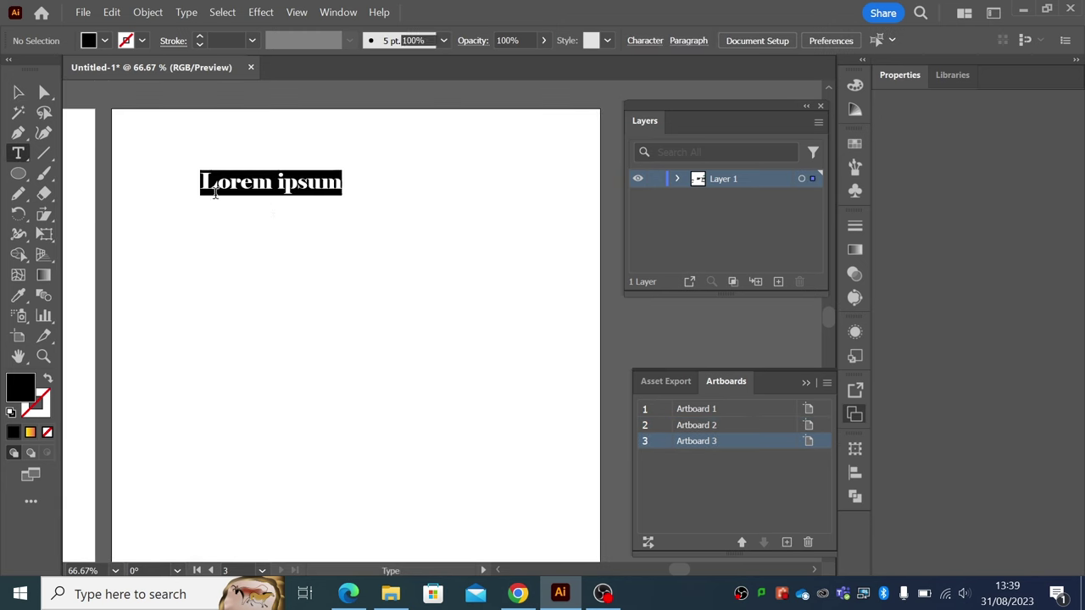
pyautogui.write('Live')
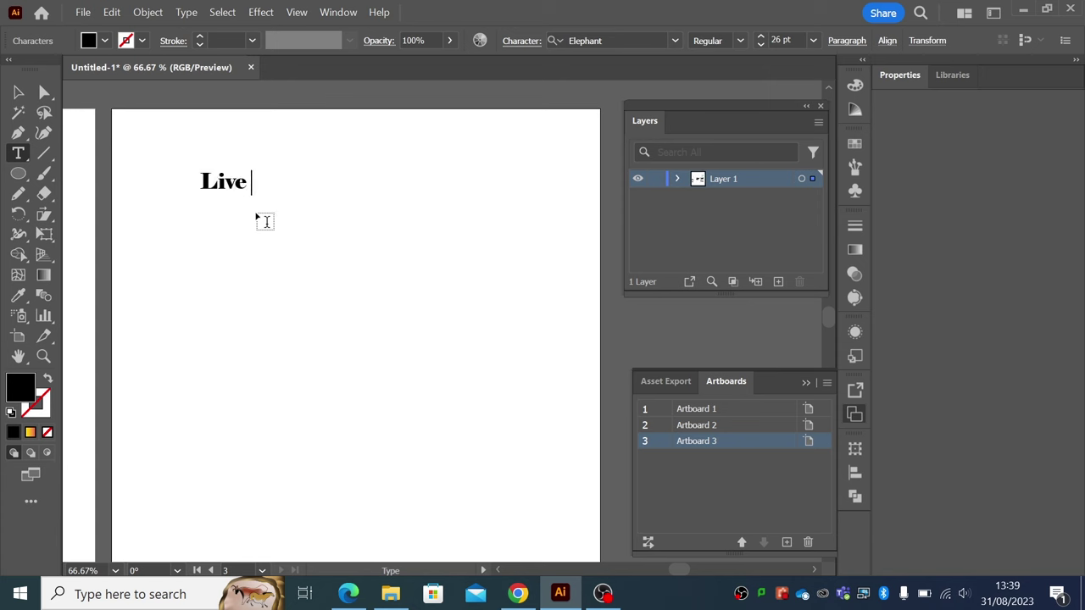
pyautogui.write(' Text')
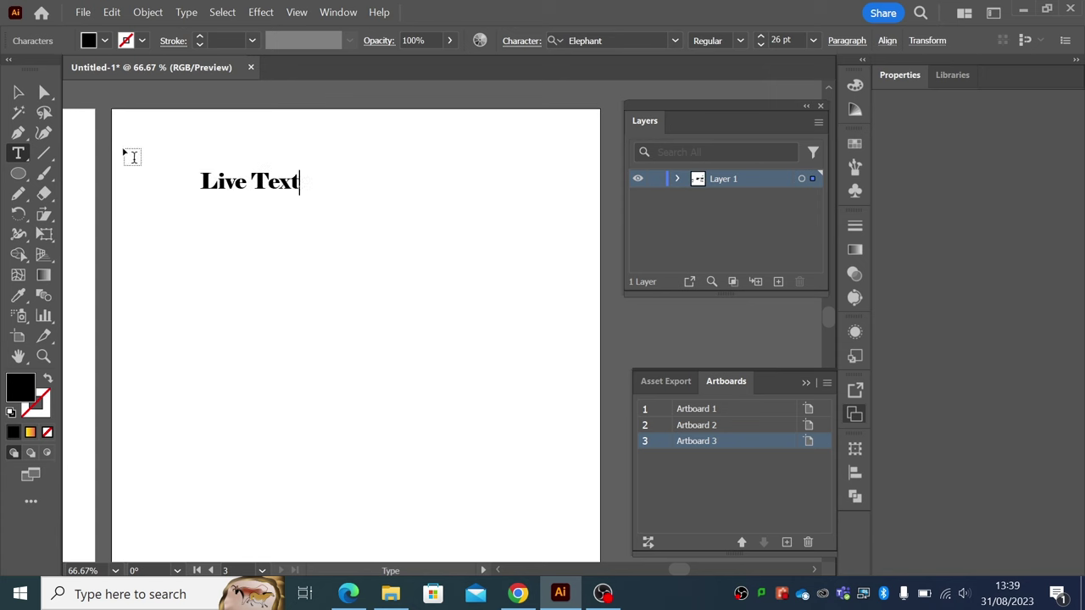
# - Enlarge Live Text to about 80 pt and nudge it slightly left
pyautogui.click(18, 92)
pyautogui.moveTo(302, 196); pyautogui.dragTo(509, 292)
pyautogui.moveTo(464, 229); pyautogui.dragTo(455, 227)
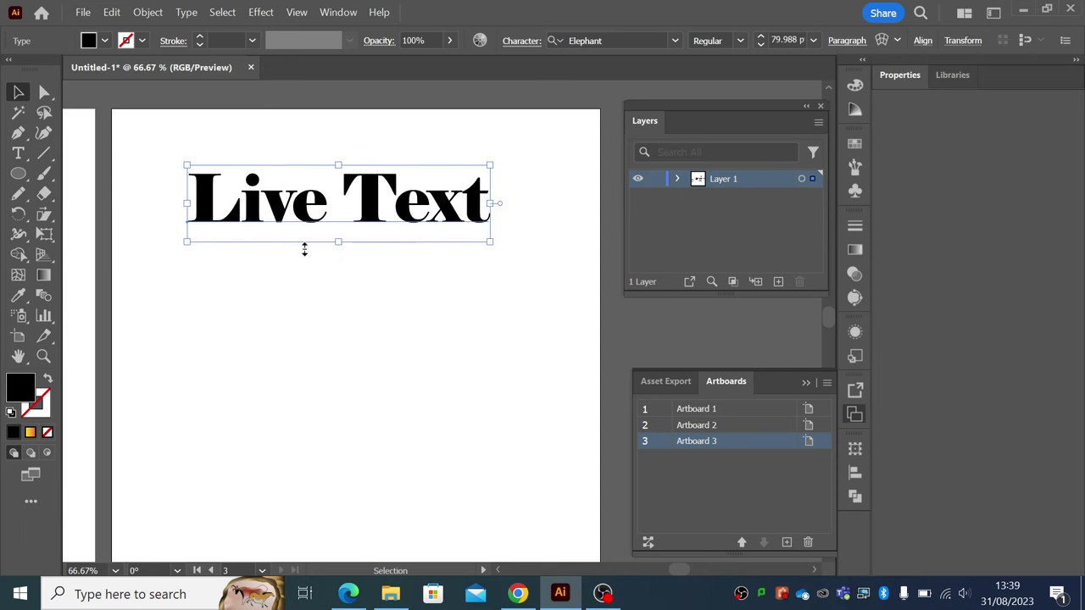
pyautogui.click(18, 153)
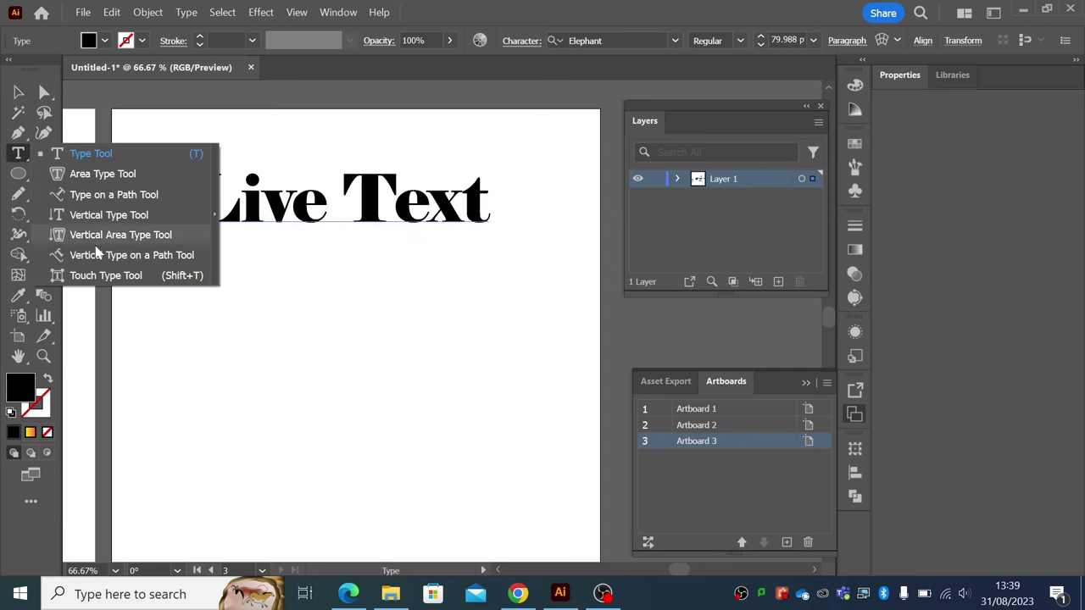
# - With the Touch Type Tool, raise the L and v, lower the e of Text, shift the t and i, and tilt the e
pyautogui.click(76, 275)
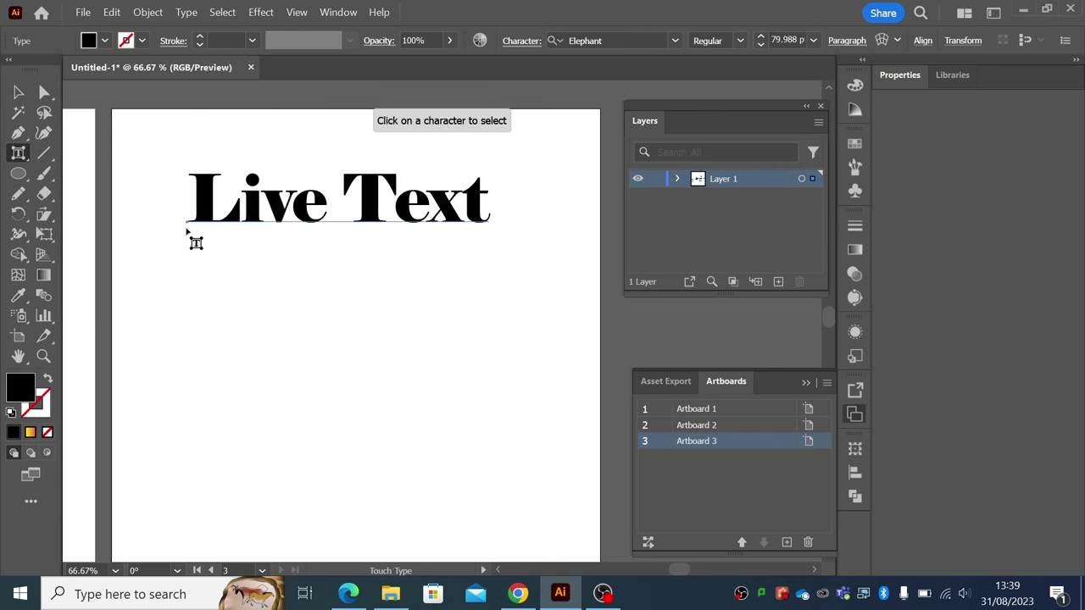
pyautogui.click(214, 211)
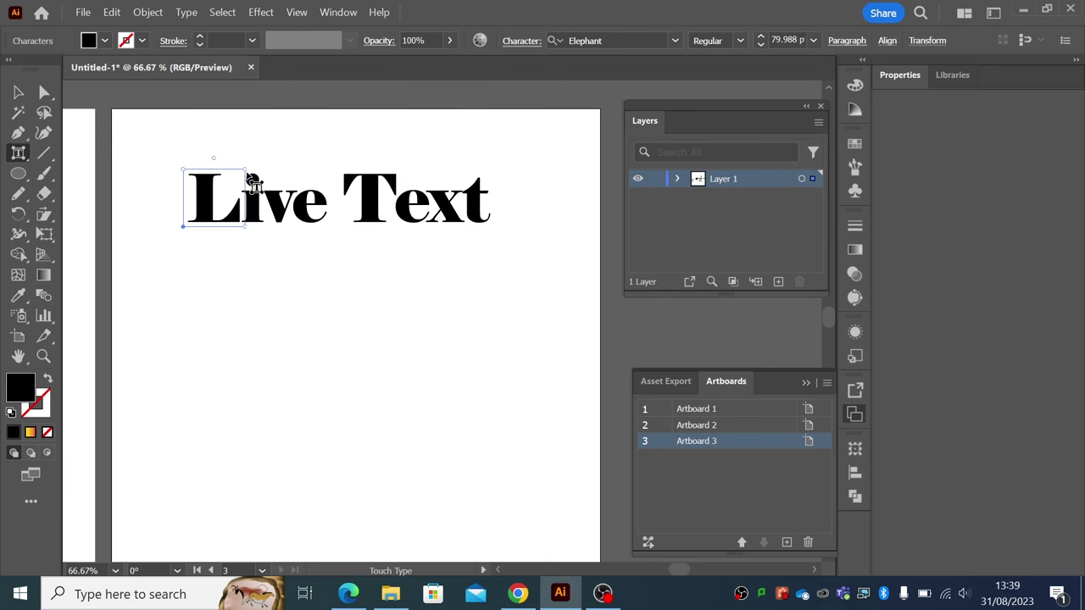
pyautogui.moveTo(208, 189); pyautogui.dragTo(208, 175)
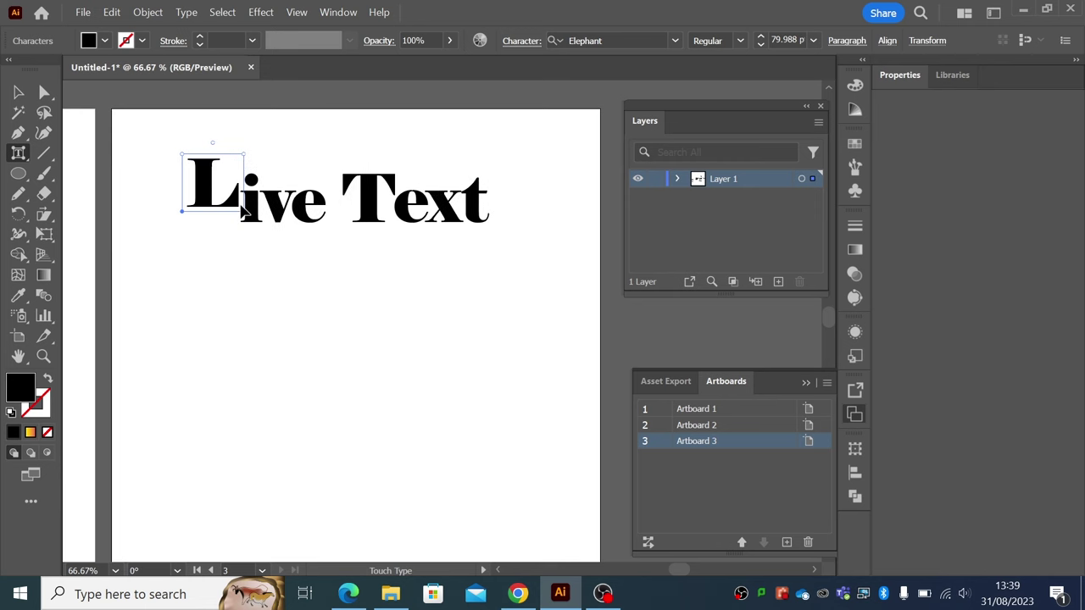
pyautogui.click(277, 217)
pyautogui.moveTo(277, 217); pyautogui.dragTo(303, 223)
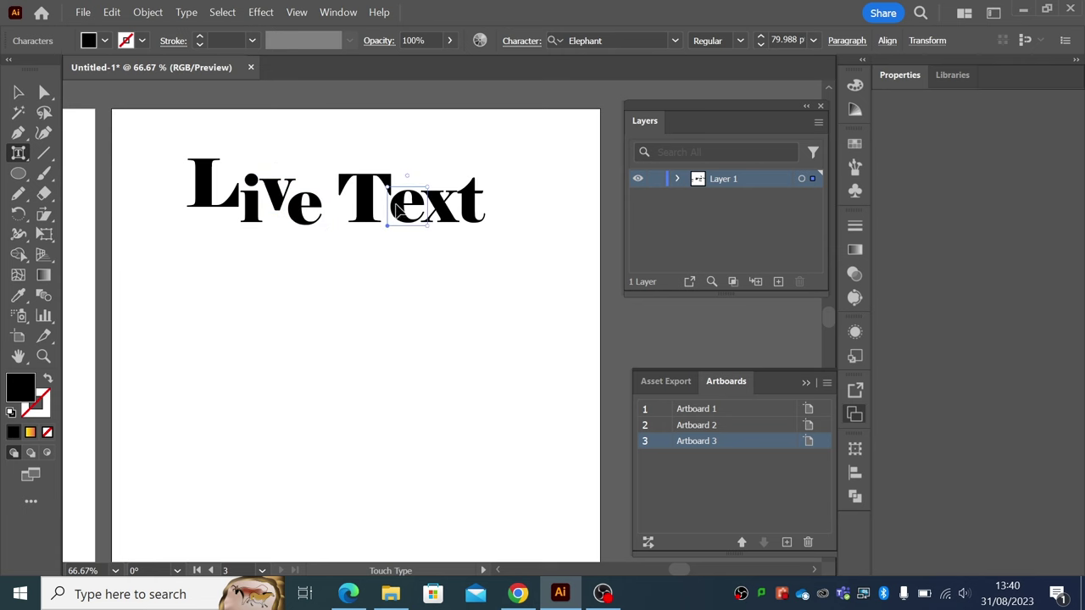
pyautogui.moveTo(399, 206); pyautogui.dragTo(460, 211)
pyautogui.click(460, 217)
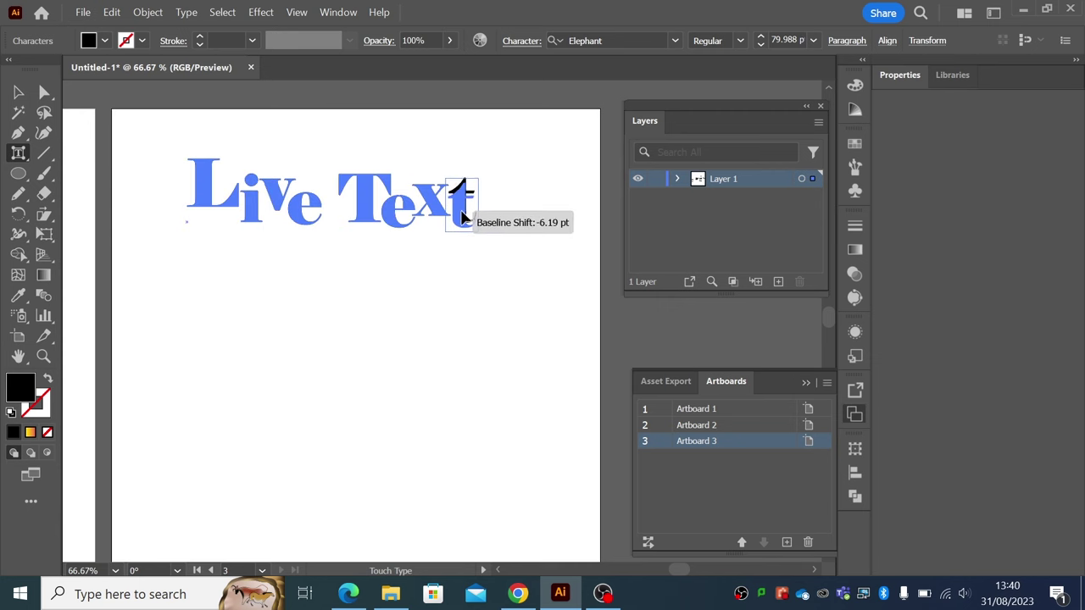
pyautogui.moveTo(232, 212); pyautogui.dragTo(253, 201)
pyautogui.click(223, 208)
pyautogui.click(254, 187)
pyautogui.click(298, 222)
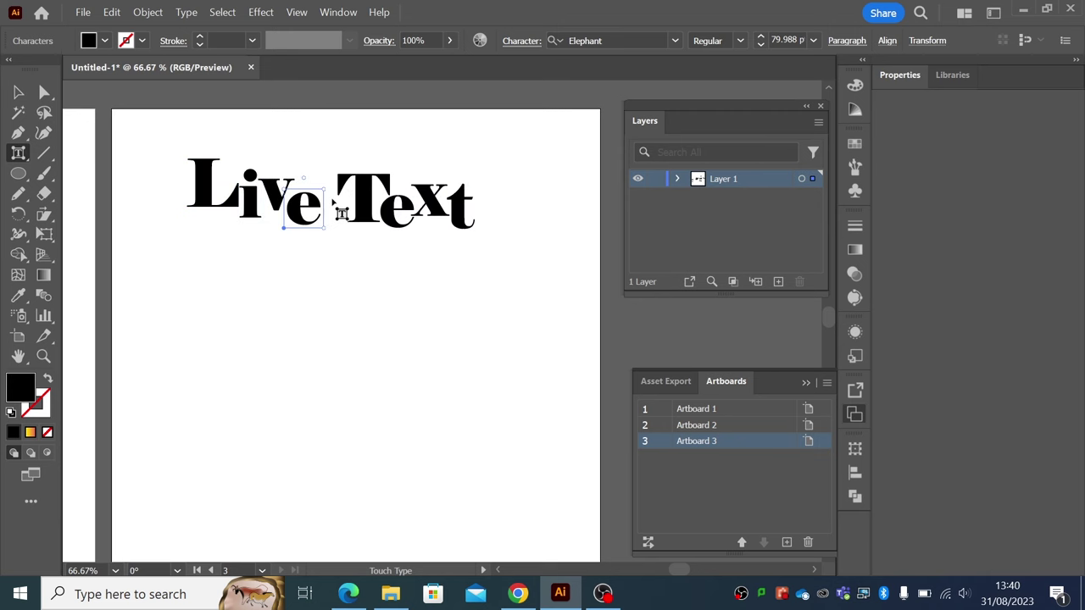
pyautogui.scroll(5, 339, 200)
pyautogui.moveTo(303, 179); pyautogui.dragTo(320, 183)
# - Move the e up-left, tilt the v about 9.5 degrees and the L, and fine-tune the i's baseline
pyautogui.moveTo(428, 268); pyautogui.dragTo(406, 265)
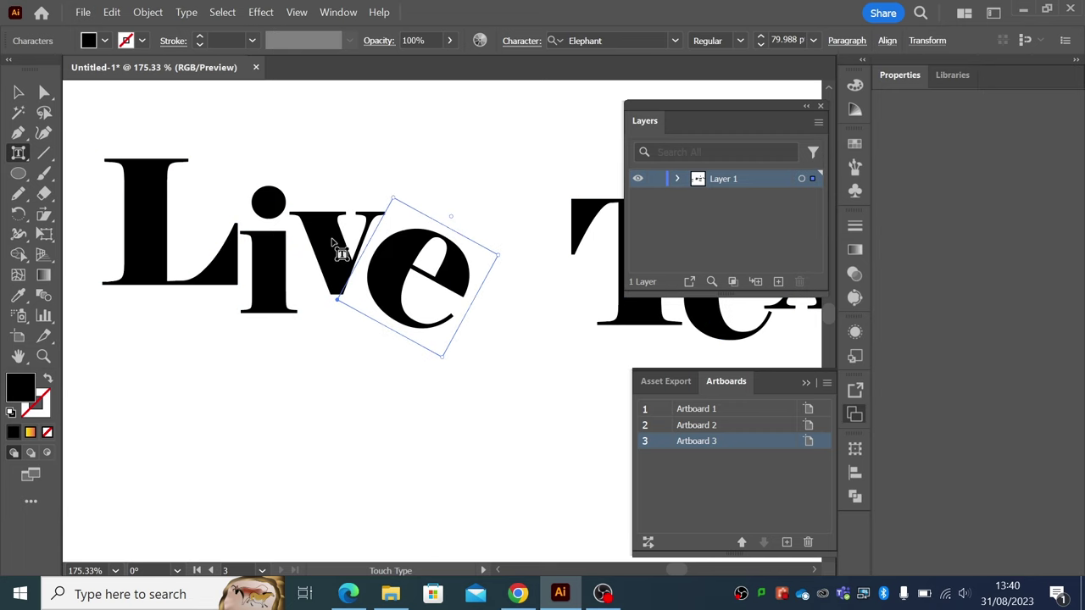
pyautogui.click(339, 243)
pyautogui.moveTo(339, 193)
pyautogui.mouseDown()
pyautogui.moveTo(329, 194)
pyautogui.moveTo(339, 193)
pyautogui.mouseUp()
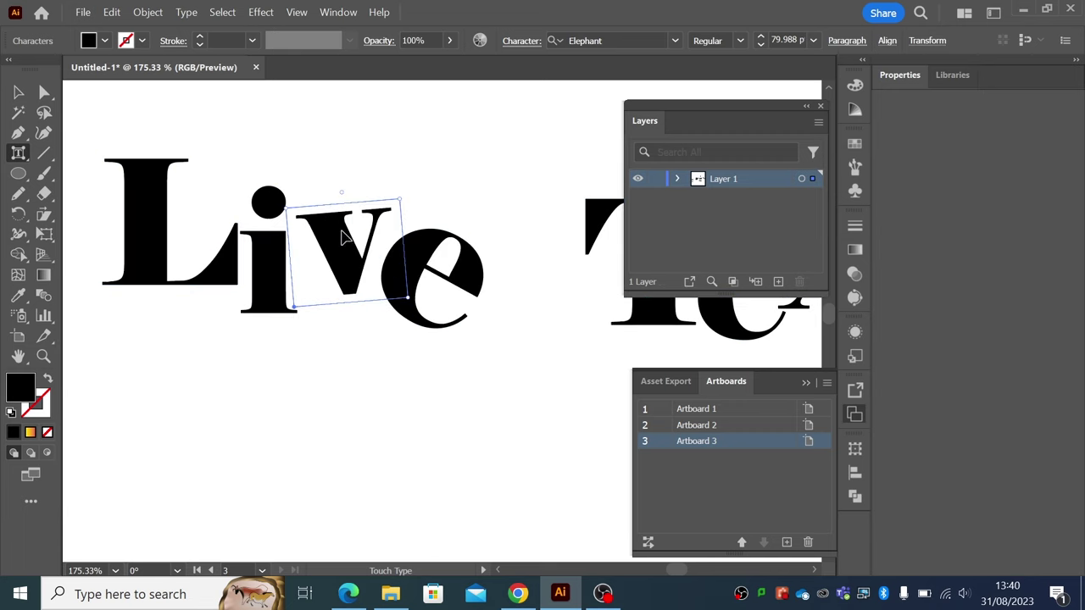
pyautogui.click(405, 266)
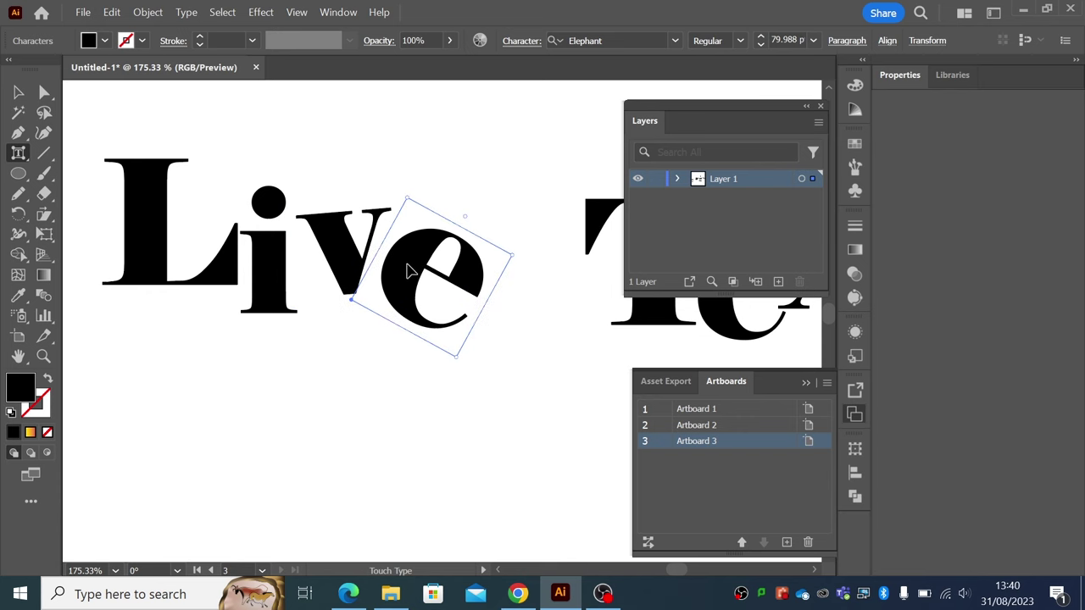
pyautogui.click(407, 270)
pyautogui.click(273, 281)
pyautogui.moveTo(274, 280); pyautogui.dragTo(282, 288)
pyautogui.click(188, 190)
pyautogui.moveTo(169, 139); pyautogui.dragTo(183, 141)
pyautogui.click(295, 284)
pyautogui.moveTo(295, 283); pyautogui.dragTo(291, 273)
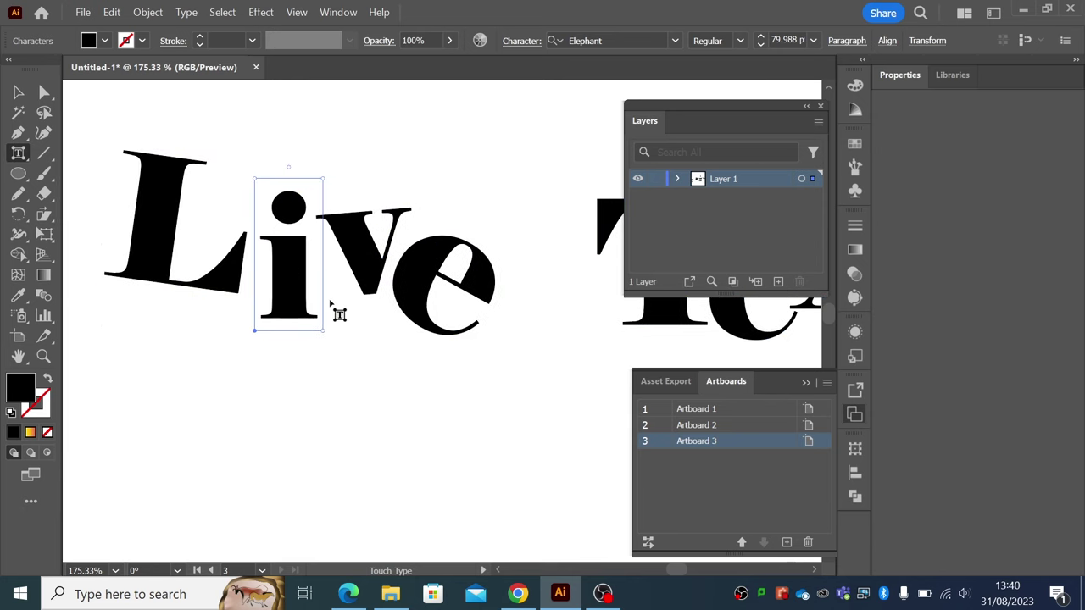
pyautogui.click(43, 356)
# - Zoom back out onto Artboard 3 and move Live Text slightly left
pyautogui.keyDown('alt'); pyautogui.click(356, 366); pyautogui.keyUp('alt')
pyautogui.keyDown('alt'); pyautogui.click(373, 361); pyautogui.keyUp('alt')
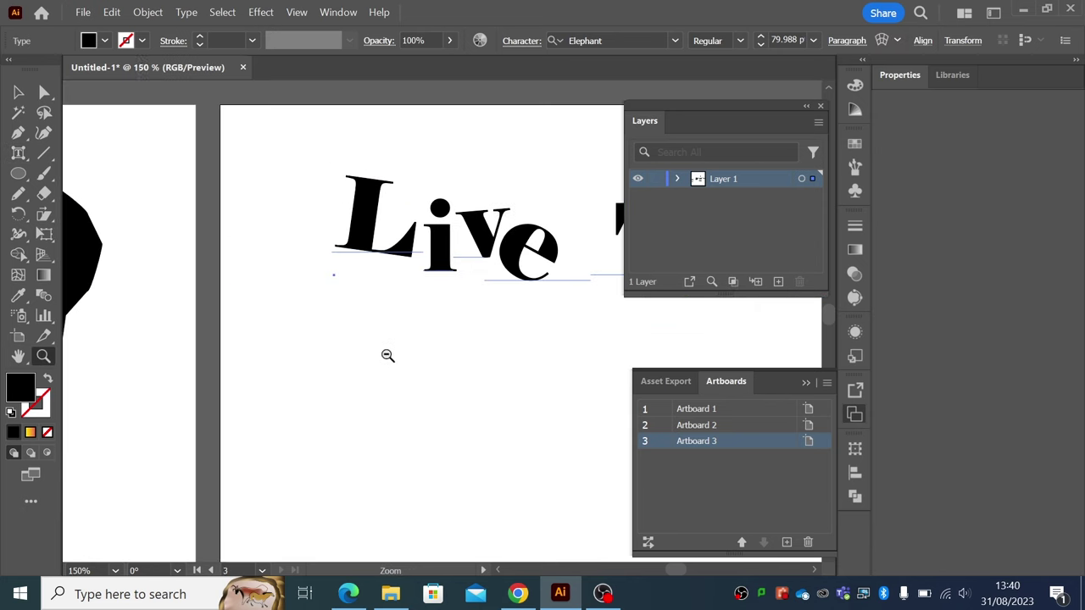
pyautogui.keyDown('alt'); pyautogui.click(407, 343); pyautogui.keyUp('alt')
pyautogui.moveTo(453, 314); pyautogui.dragTo(283, 313)
pyautogui.click(19, 91)
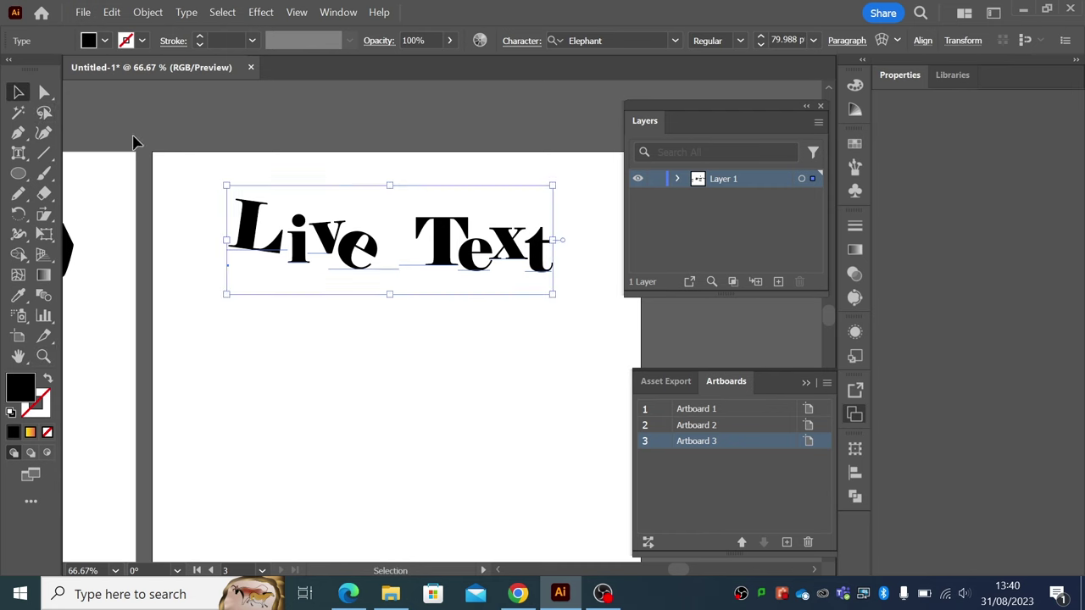
pyautogui.moveTo(334, 247); pyautogui.dragTo(313, 246)
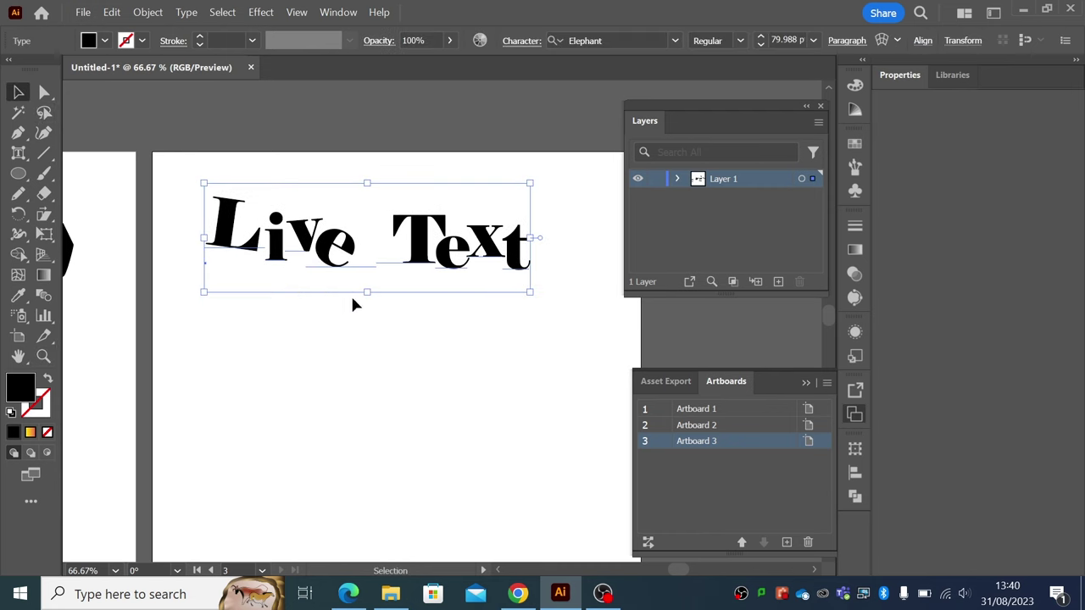
pyautogui.moveTo(421, 259)
pyautogui.mouseDown()
pyautogui.moveTo(422, 239)
pyautogui.moveTo(421, 254)
pyautogui.mouseUp()
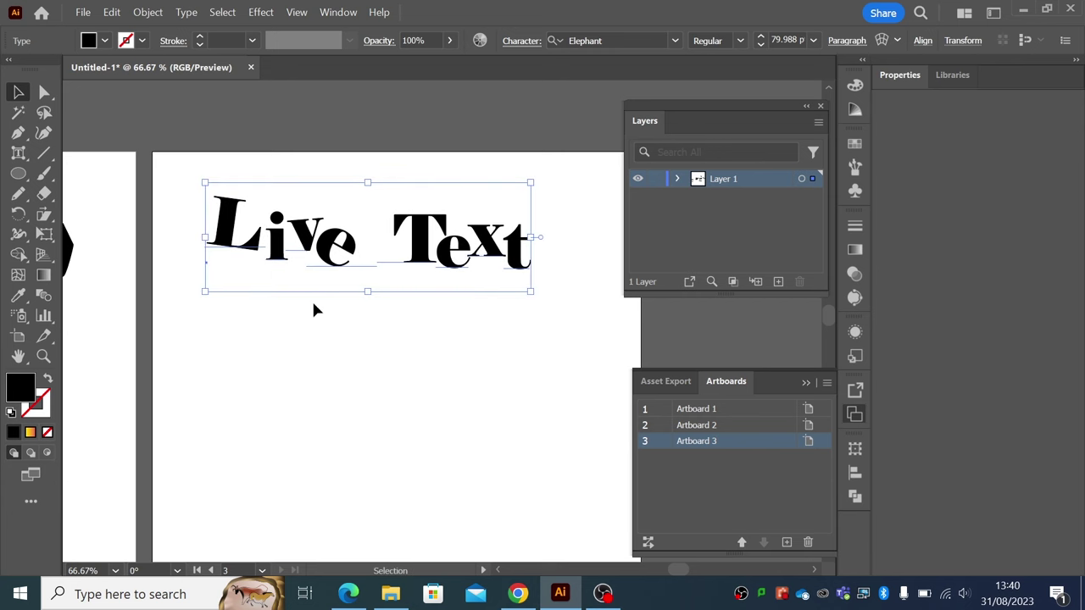
# - Select all the wording with the Type tool and retype 'Live Text' as a plain line
pyautogui.click(21, 155)
pyautogui.moveTo(19, 153); pyautogui.dragTo(84, 152)
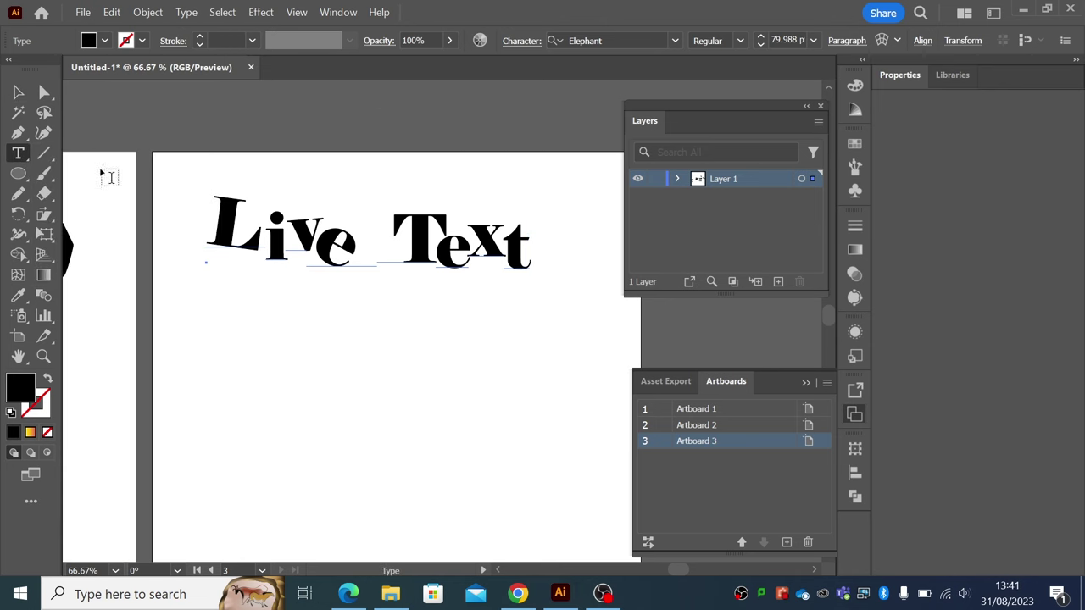
pyautogui.moveTo(522, 255); pyautogui.dragTo(206, 267)
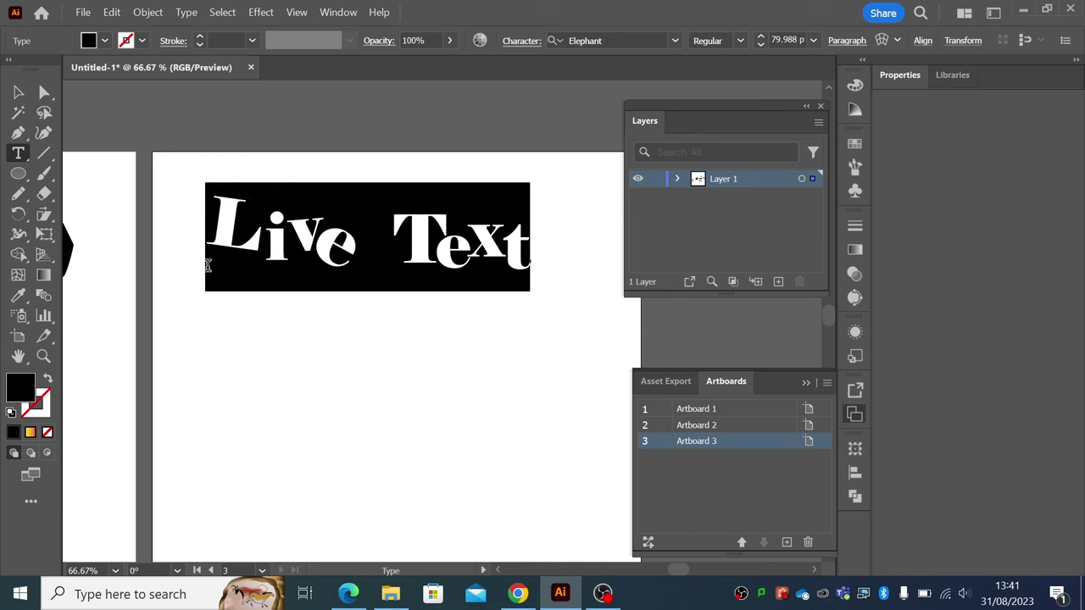
pyautogui.write('Liv')
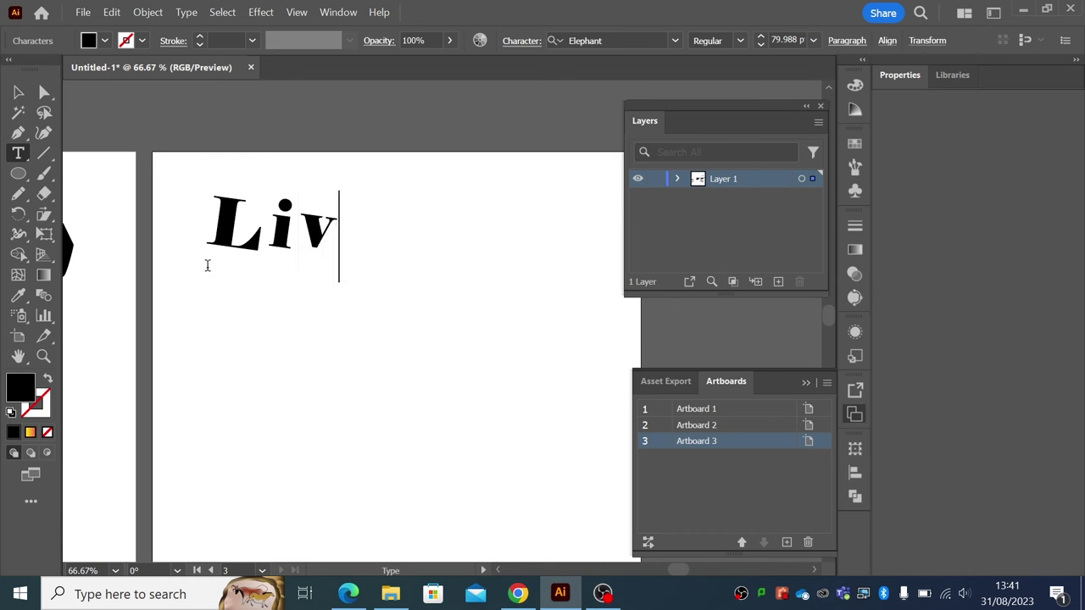
pyautogui.write('e Text')
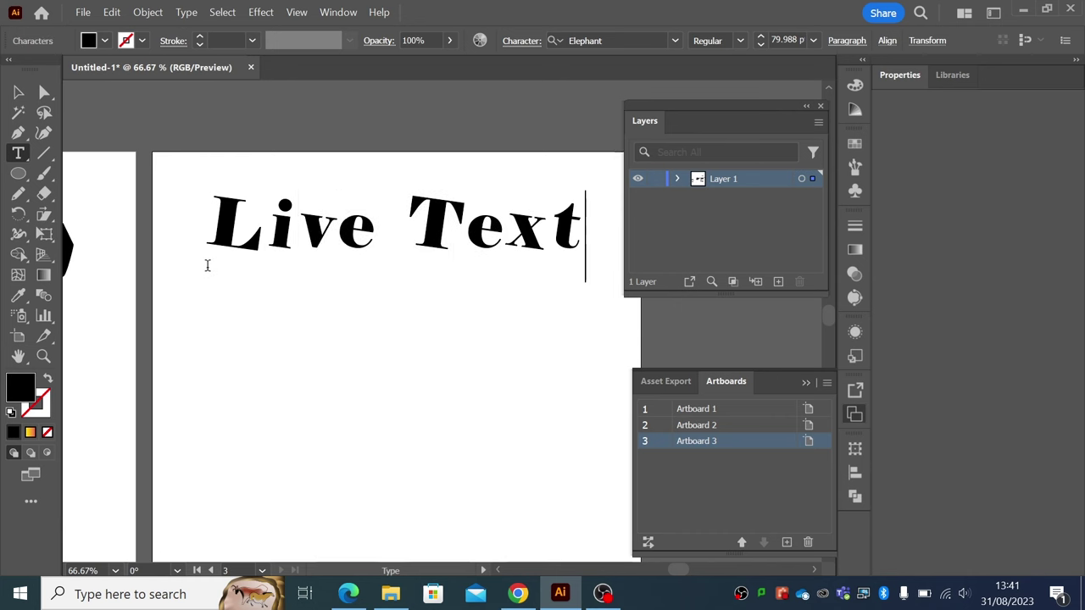
pyautogui.click(18, 95)
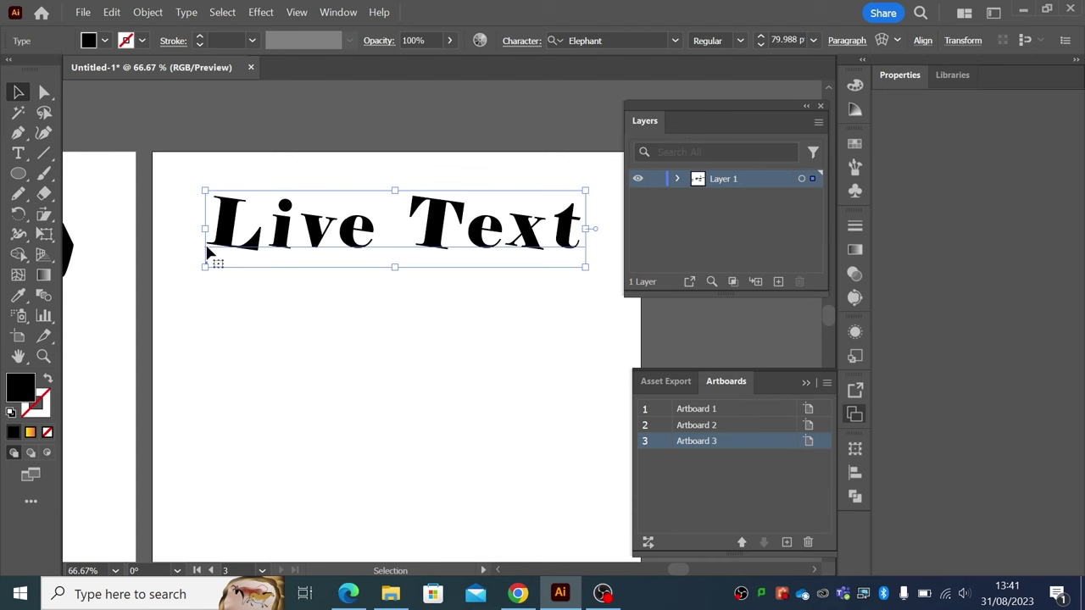
# - Delete the existing Live Text object from the artboard
pyautogui.click(151, 140)
pyautogui.click(240, 201)
pyautogui.press('Delete')
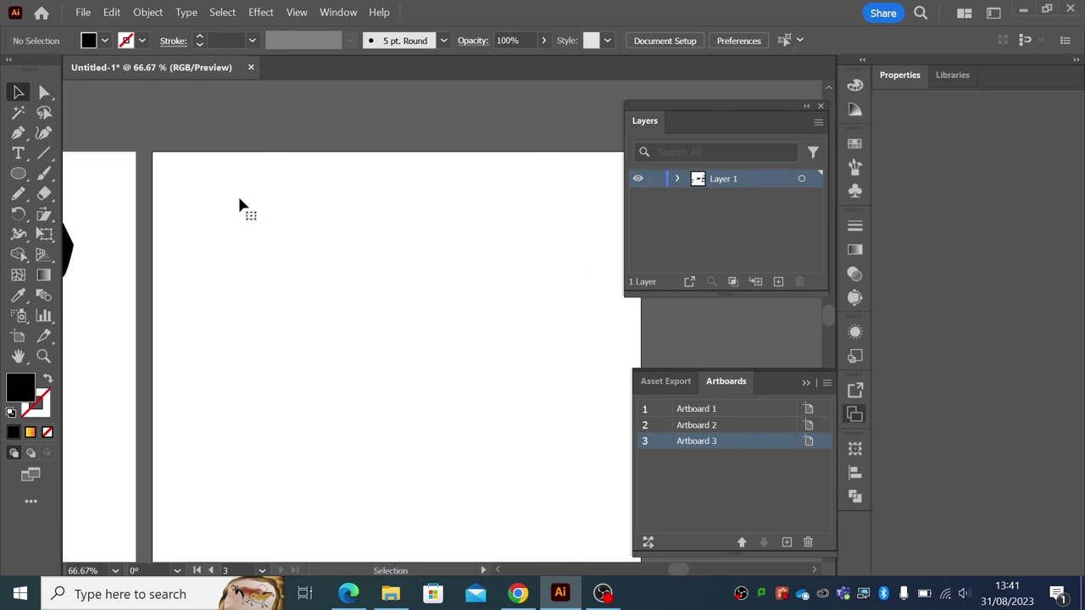
# - Type 'Curved Type' in Elephant and scale it up to about 54 pt
pyautogui.click(18, 153)
pyautogui.scroll(-1, 254, 271)
pyautogui.hscroll(1, 254, 272)
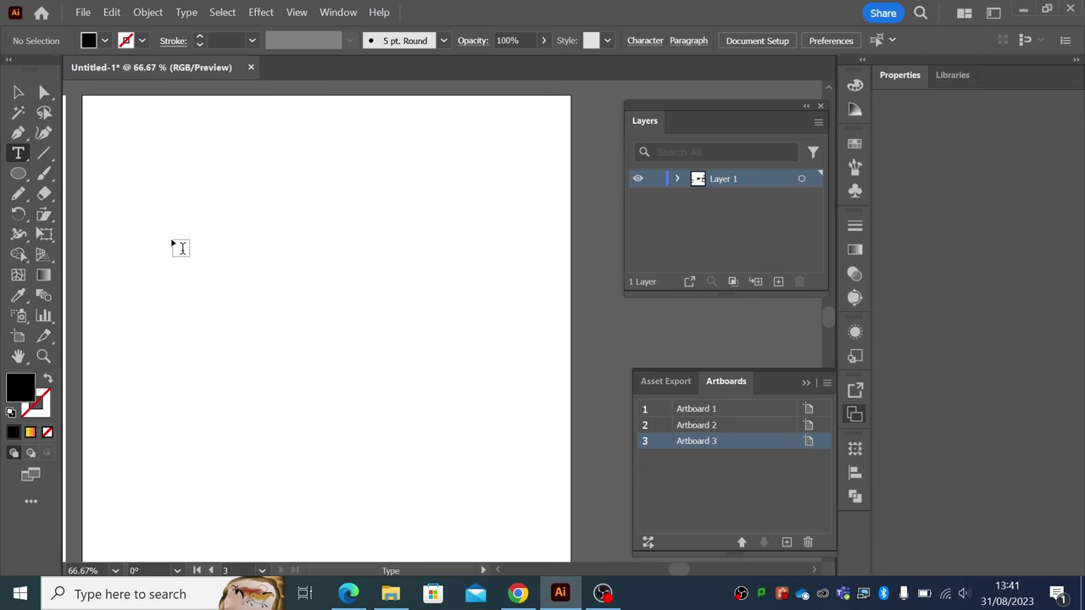
pyautogui.click(184, 213)
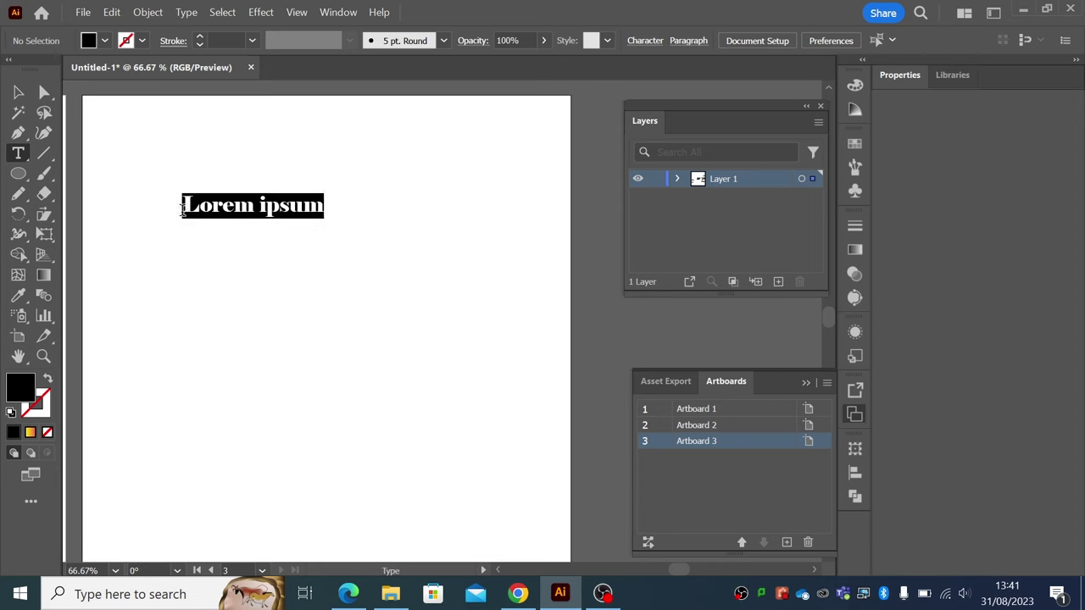
pyautogui.write('C')
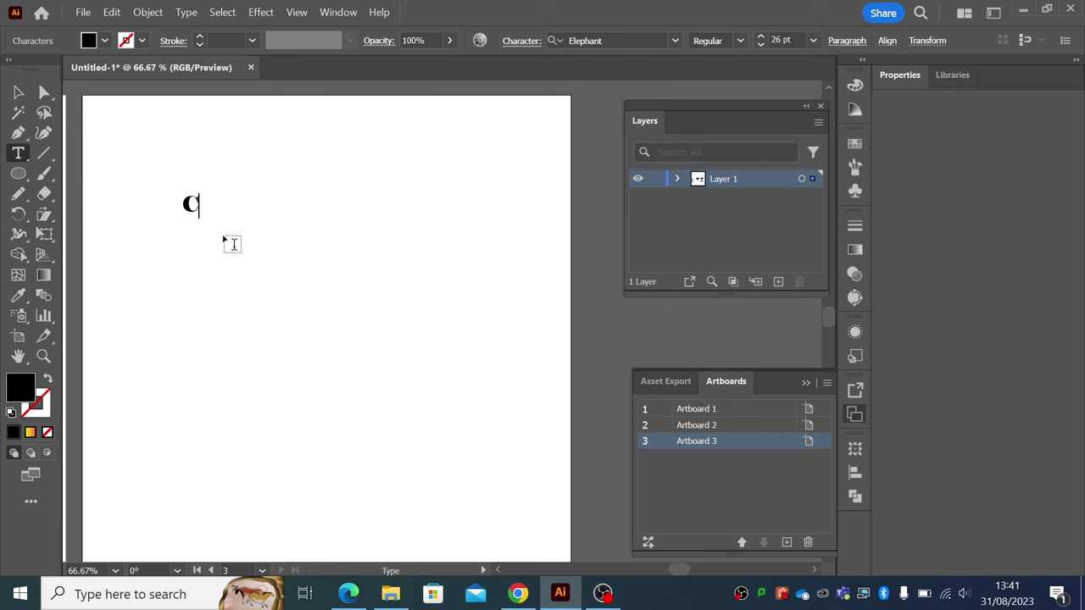
pyautogui.write('urved Type')
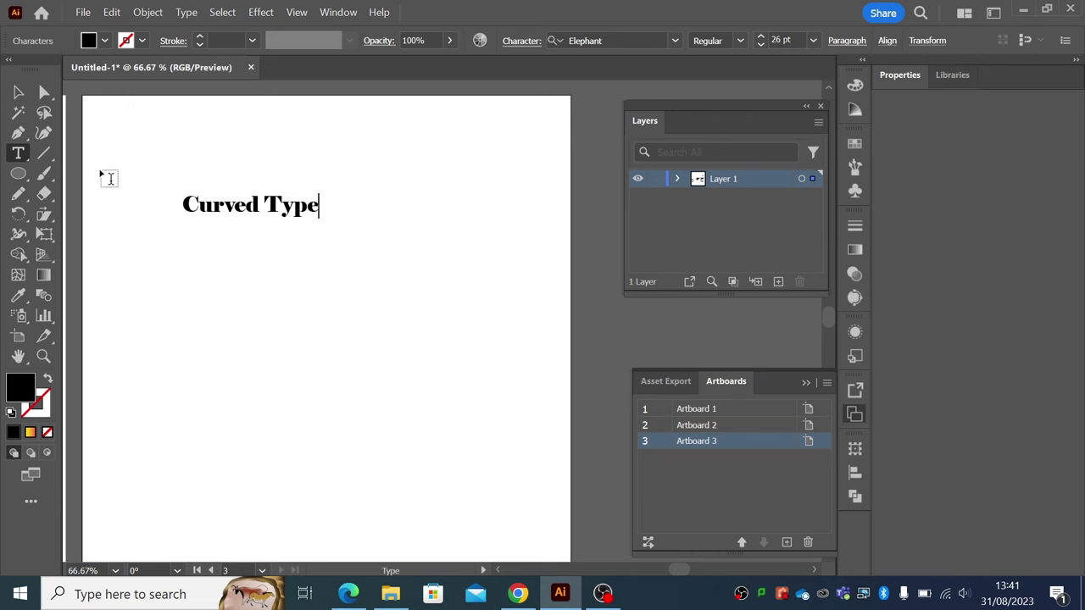
pyautogui.click(18, 92)
pyautogui.moveTo(320, 224); pyautogui.dragTo(372, 256)
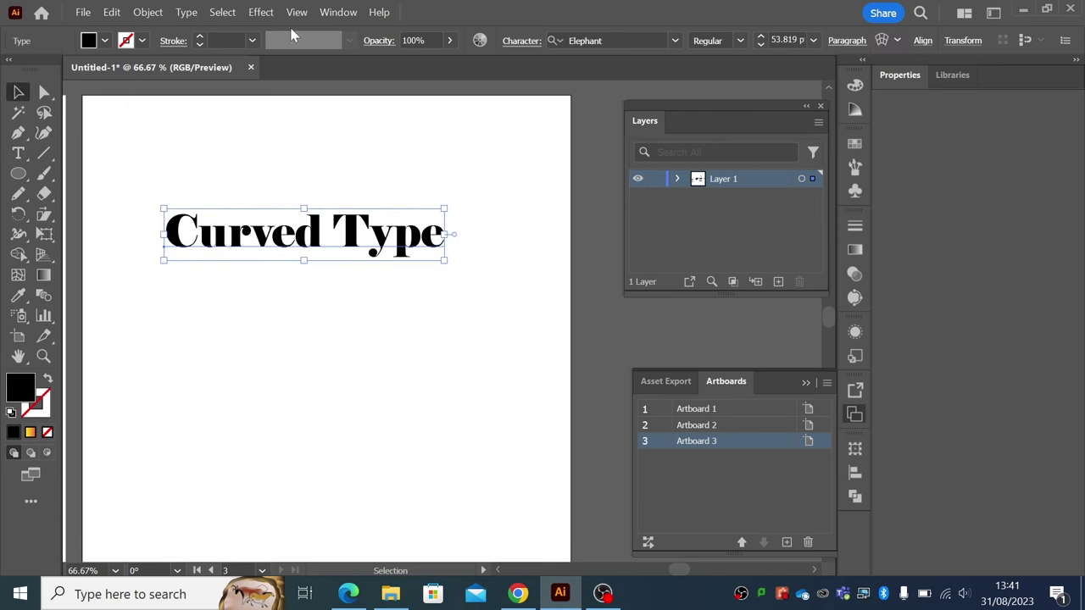
pyautogui.click(261, 12)
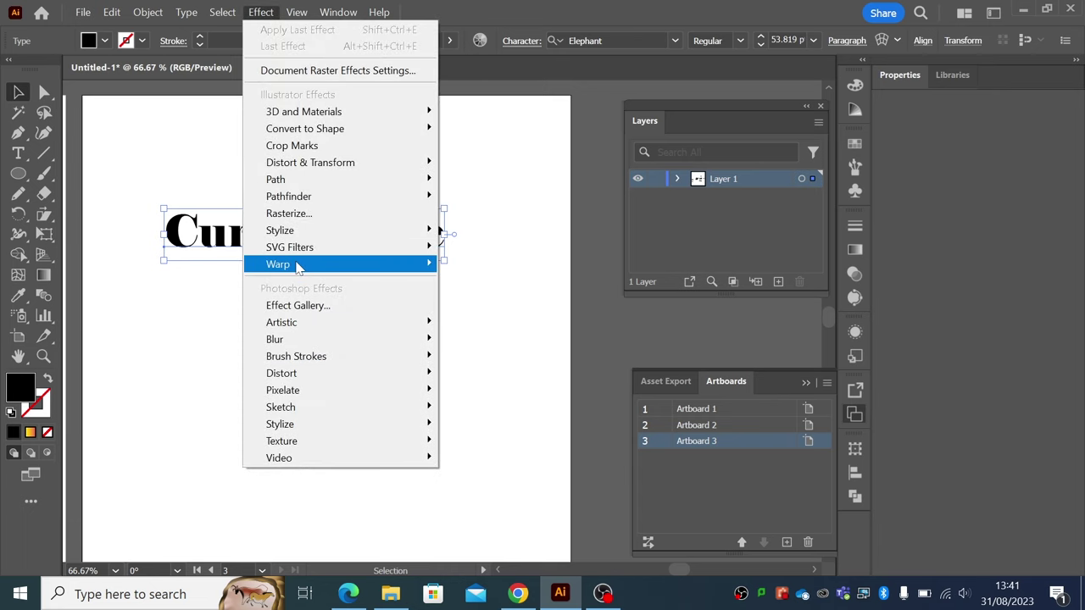
pyautogui.moveTo(297, 267)
pyautogui.click(468, 266)
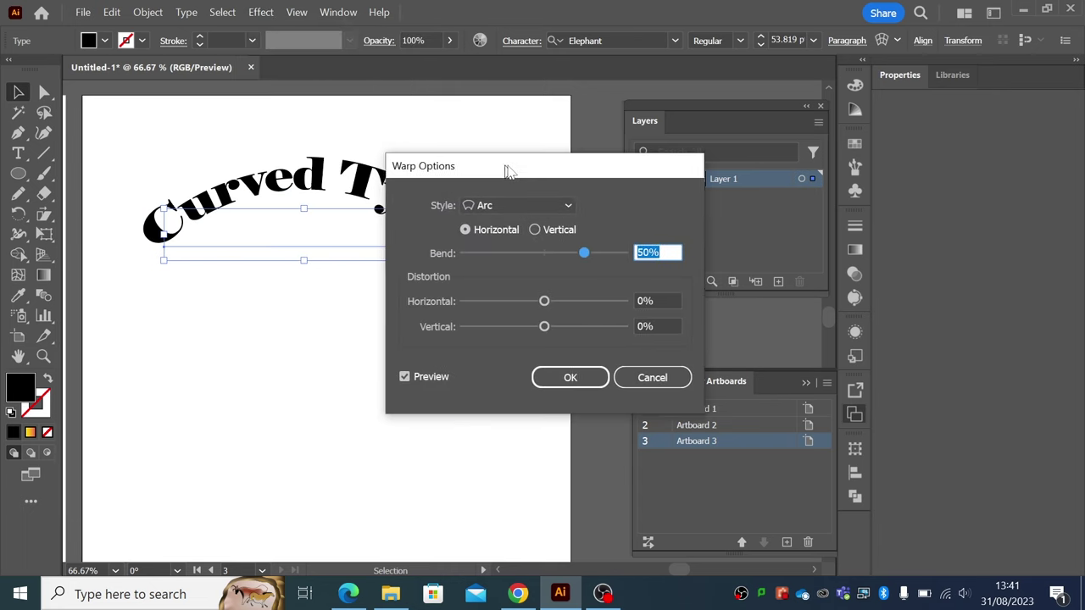
pyautogui.moveTo(507, 172); pyautogui.dragTo(618, 158)
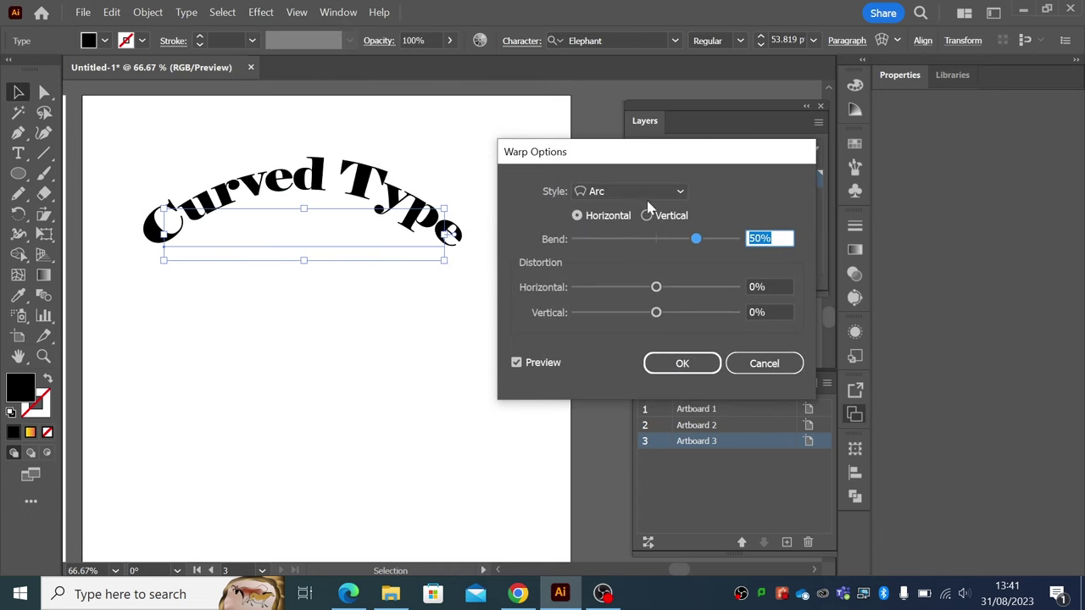
pyautogui.moveTo(695, 242)
pyautogui.mouseDown()
pyautogui.moveTo(650, 242)
pyautogui.moveTo(685, 241)
pyautogui.mouseUp()
pyautogui.click(635, 192)
pyautogui.click(642, 231)
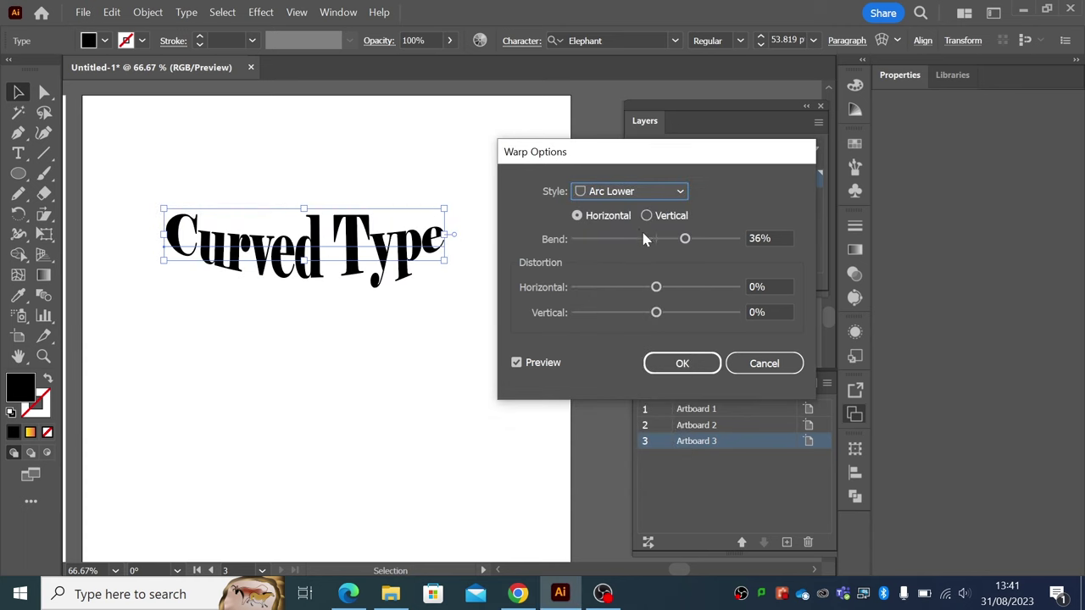
pyautogui.click(632, 195)
pyautogui.click(627, 247)
pyautogui.click(634, 200)
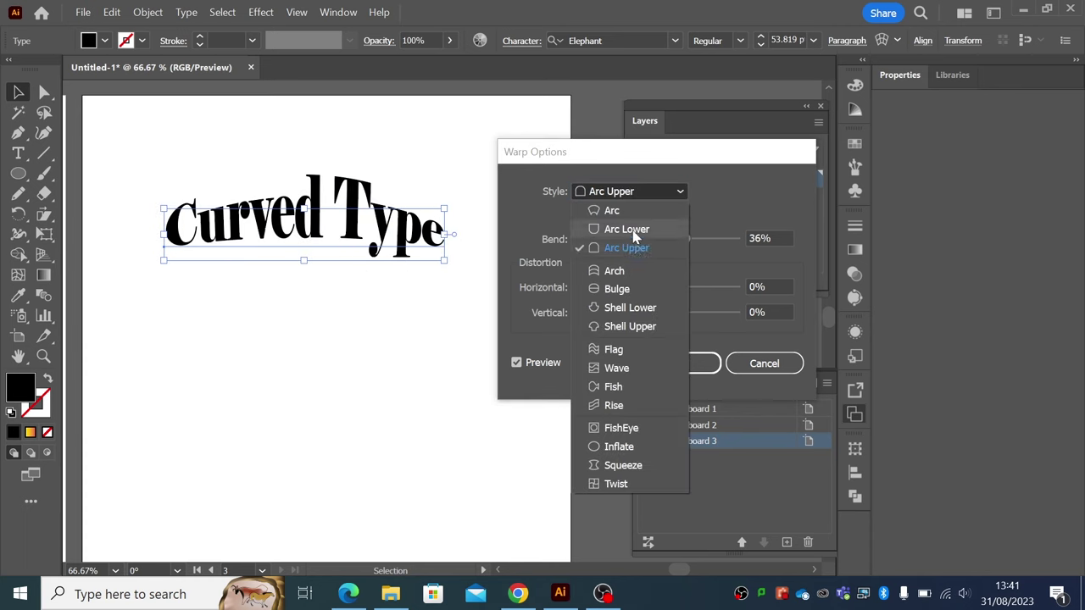
pyautogui.click(629, 268)
pyautogui.click(631, 195)
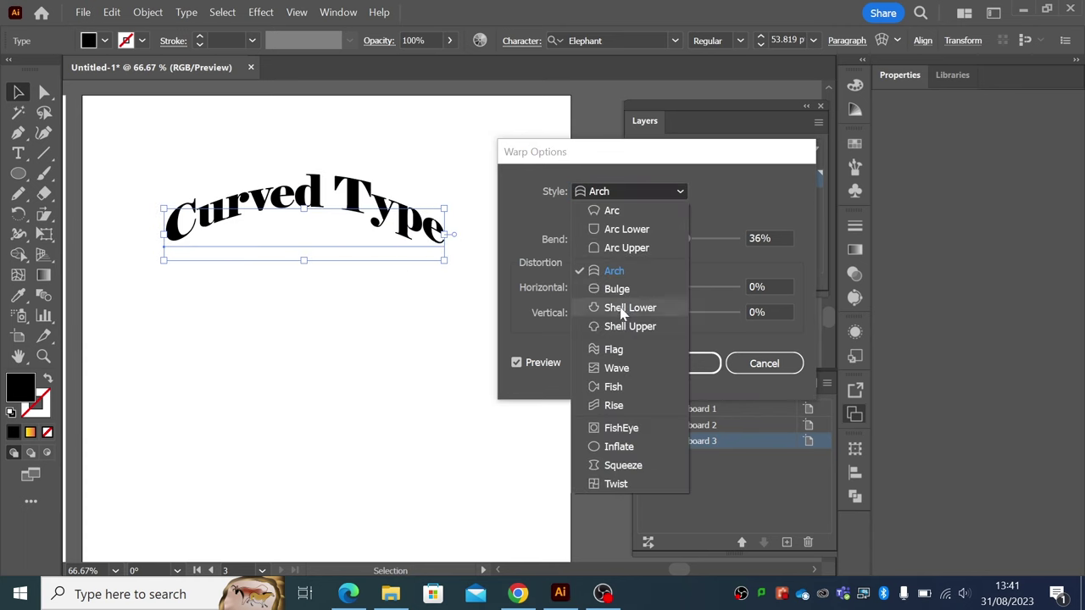
pyautogui.click(616, 354)
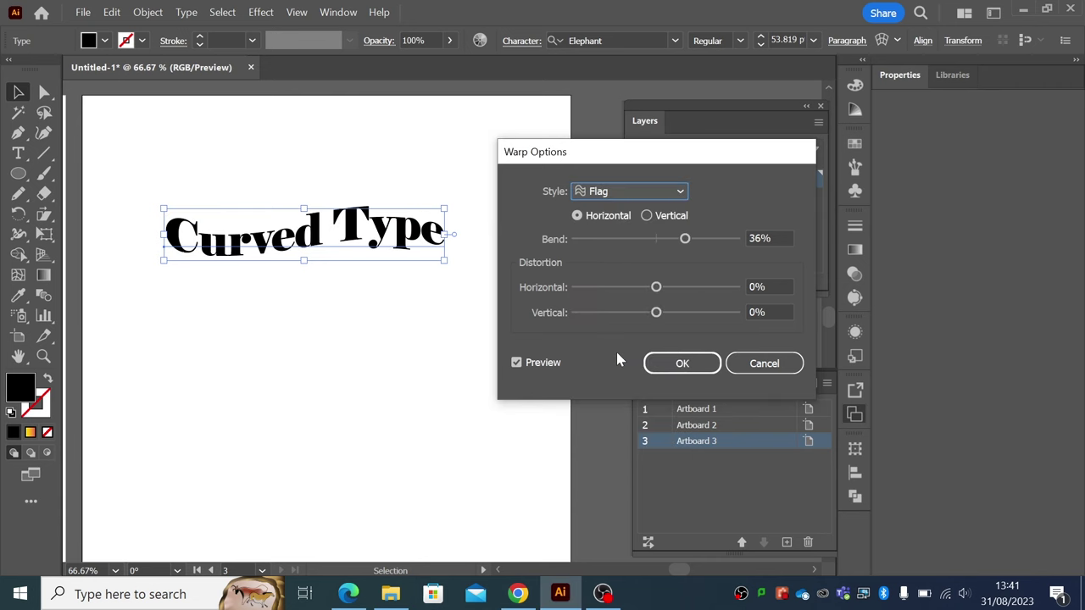
pyautogui.moveTo(691, 247)
pyautogui.mouseDown()
pyautogui.moveTo(704, 244)
pyautogui.moveTo(637, 244)
pyautogui.moveTo(683, 244)
pyautogui.mouseUp()
pyautogui.click(749, 364)
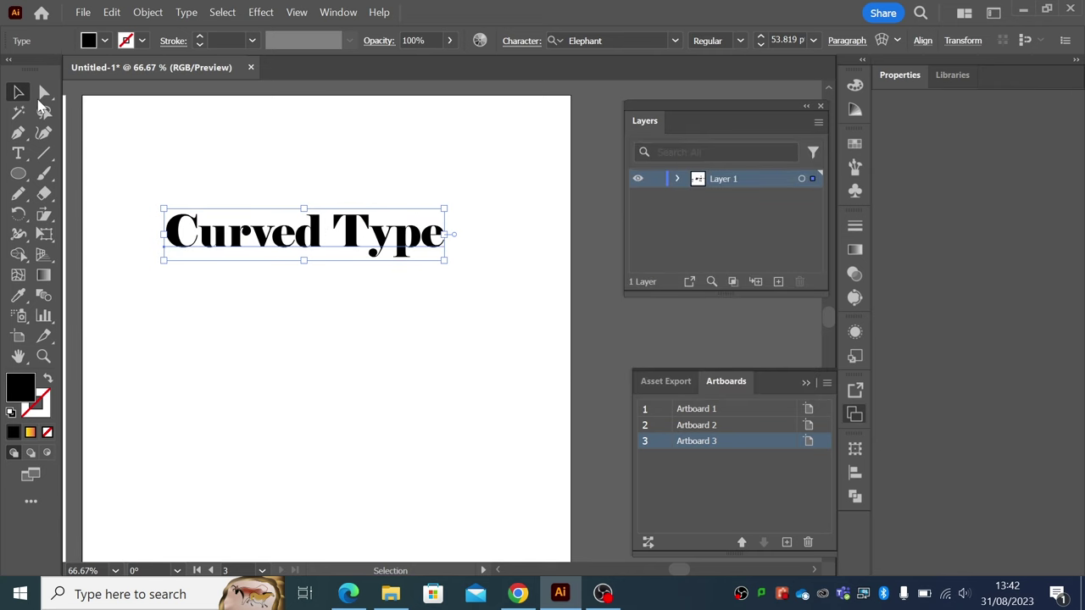
# - Raise the Curved Type headline and pen-draw an unfilled wavy path beneath it
pyautogui.click(161, 152)
pyautogui.moveTo(280, 246); pyautogui.dragTo(280, 182)
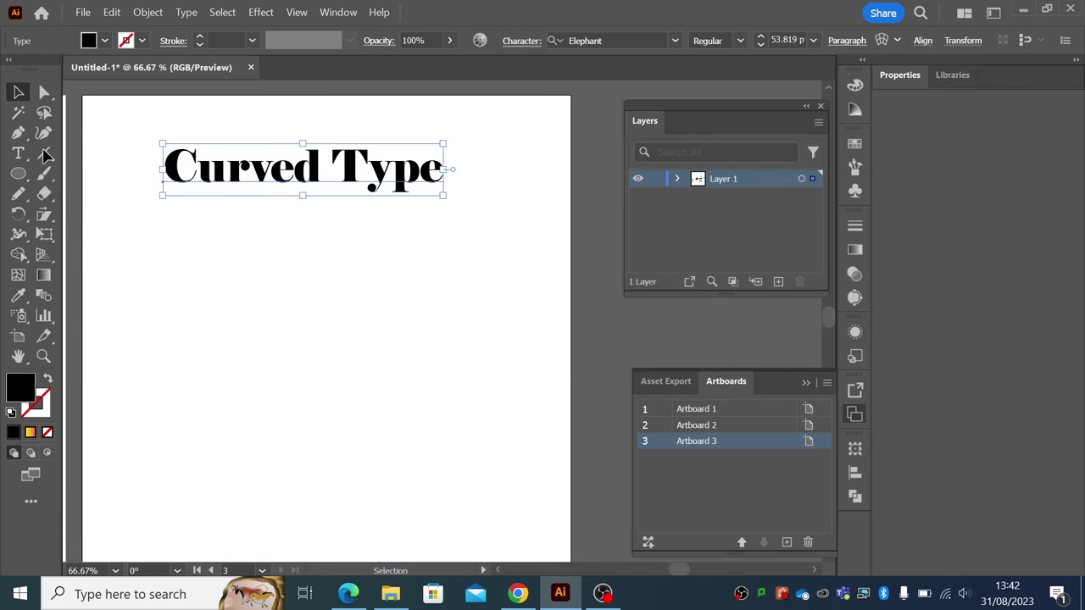
pyautogui.press('p')
pyautogui.click(150, 311)
pyautogui.moveTo(242, 322); pyautogui.dragTo(313, 308)
pyautogui.moveTo(388, 264); pyautogui.dragTo(430, 261)
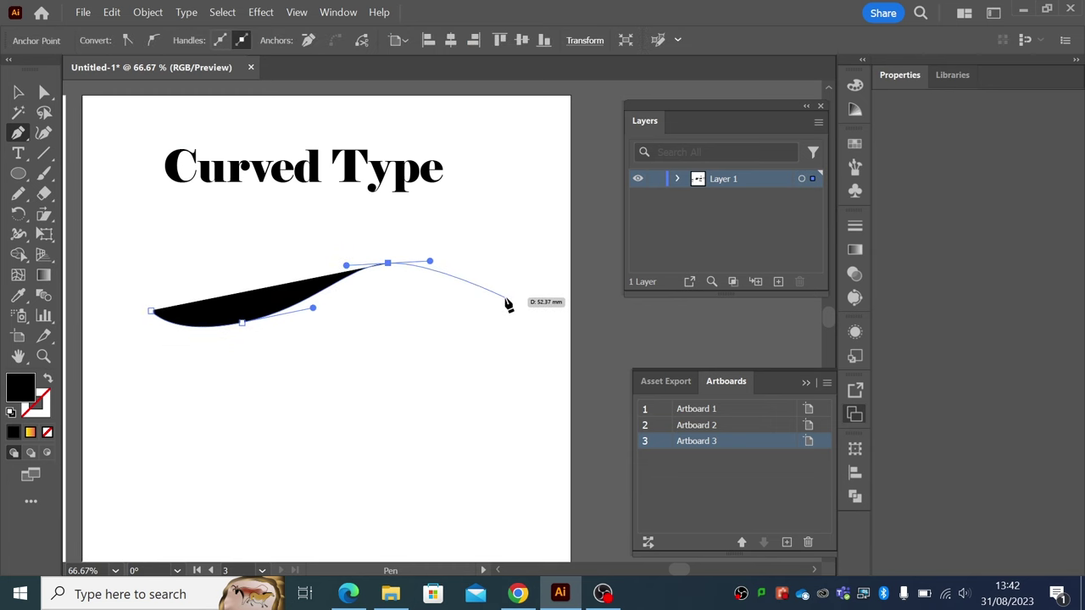
pyautogui.click(506, 298)
pyautogui.click(18, 91)
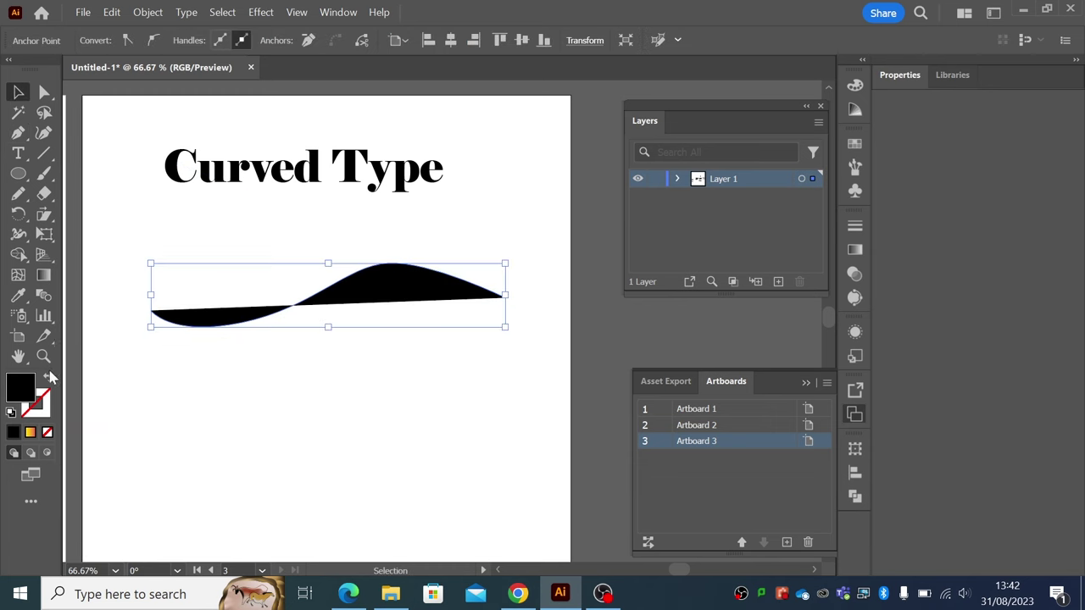
pyautogui.click(50, 375)
# - Reshape the wave's crest handles, both endpoints and the crest anchor with Direct Selection
pyautogui.click(44, 91)
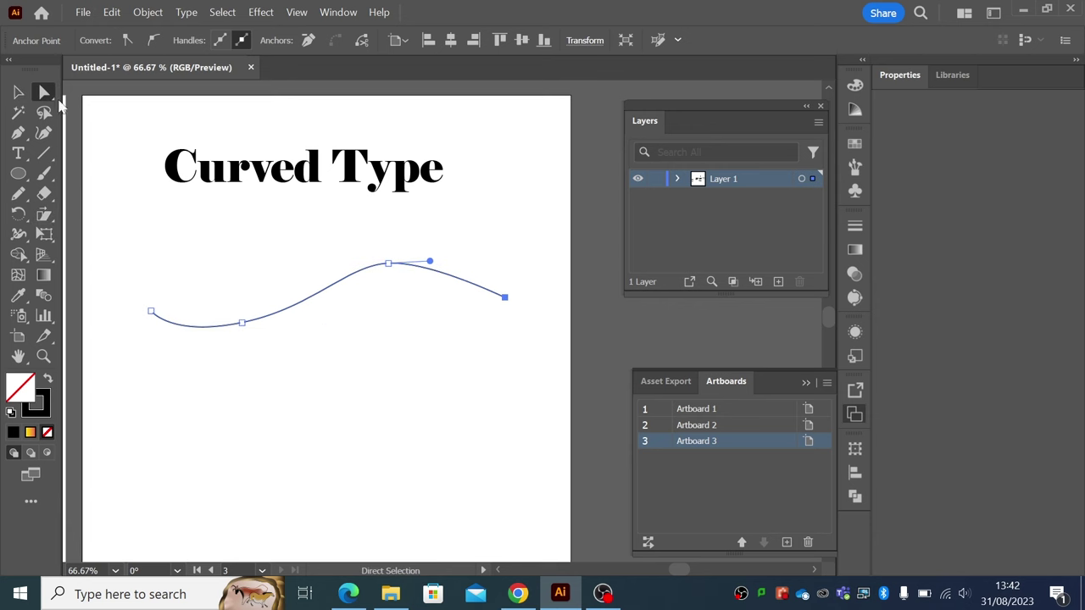
pyautogui.moveTo(425, 265); pyautogui.dragTo(462, 263)
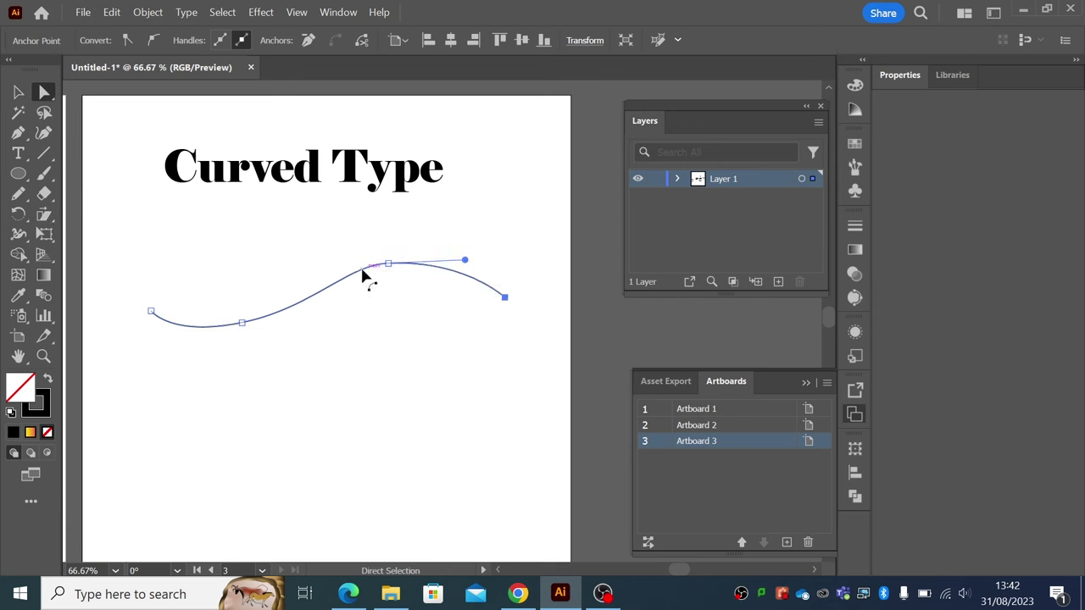
pyautogui.click(387, 264)
pyautogui.moveTo(347, 267); pyautogui.dragTo(326, 266)
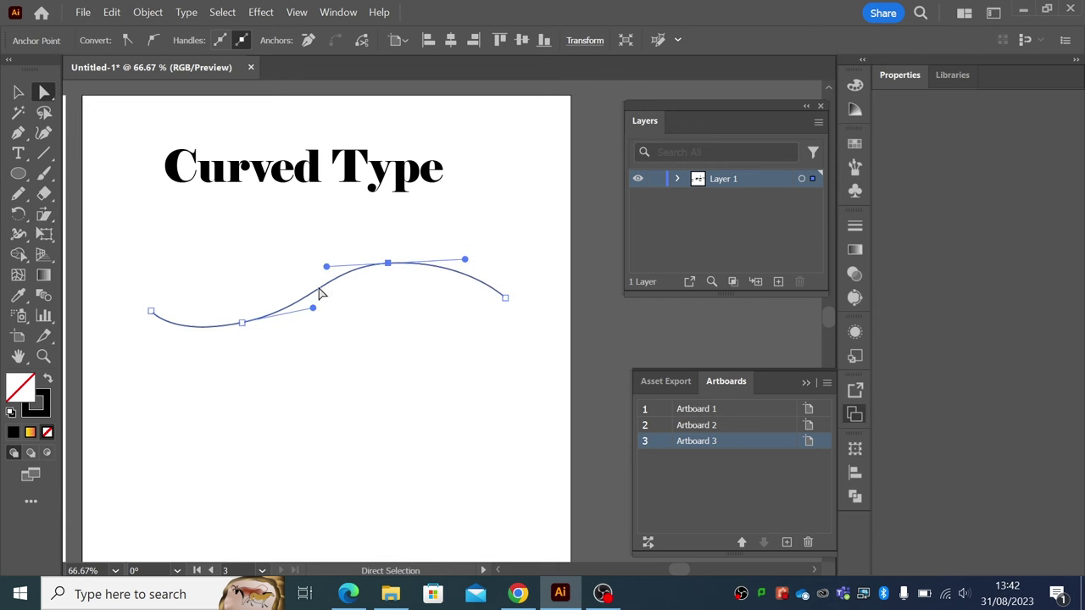
pyautogui.moveTo(314, 312); pyautogui.dragTo(317, 308)
pyautogui.moveTo(151, 311); pyautogui.dragTo(131, 295)
pyautogui.moveTo(170, 342); pyautogui.dragTo(164, 337)
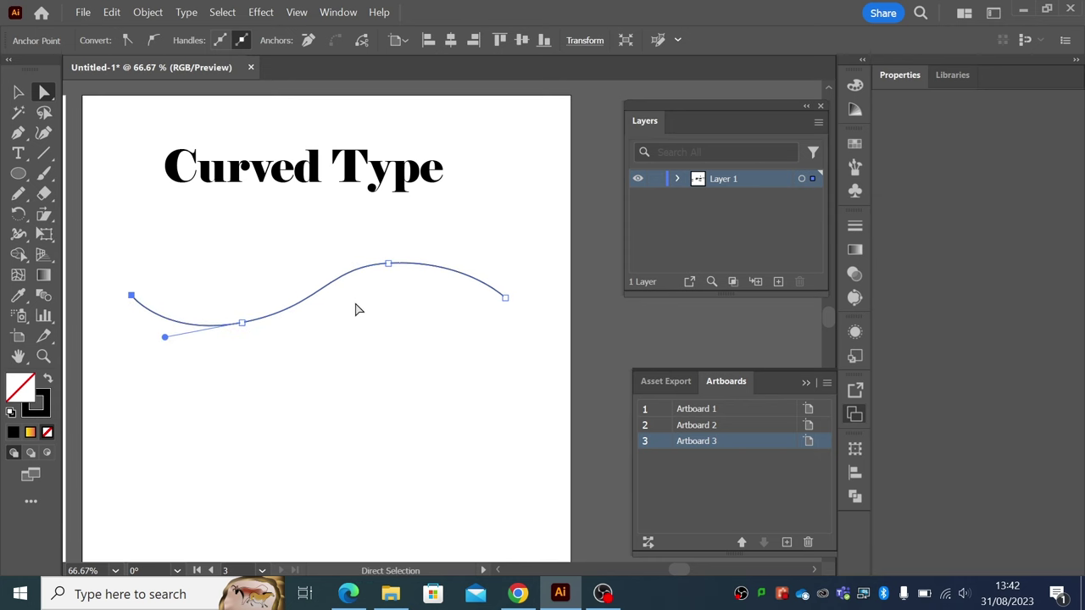
pyautogui.moveTo(506, 298); pyautogui.dragTo(514, 303)
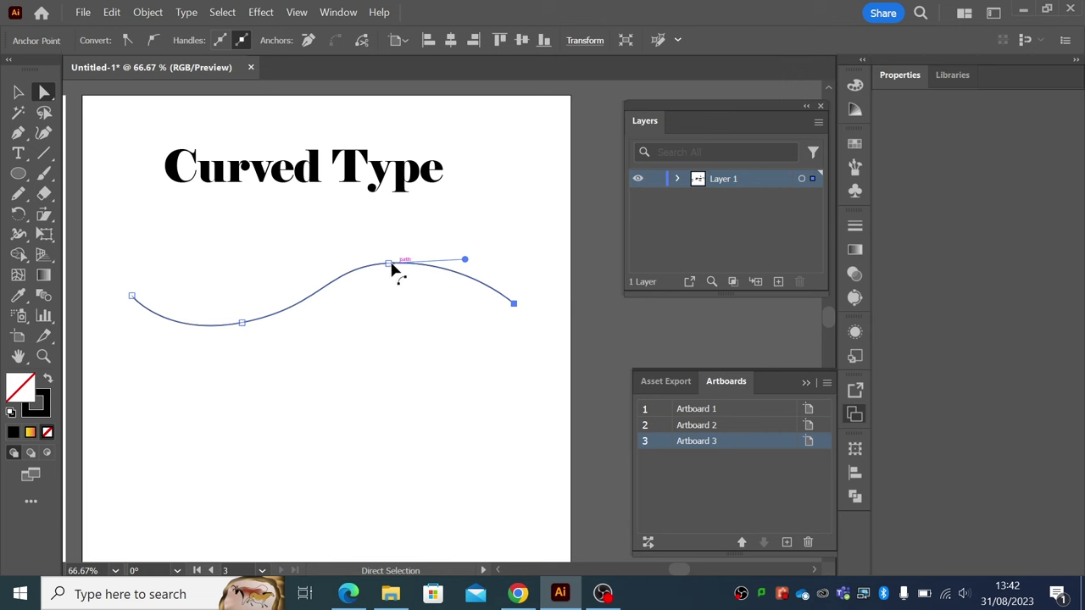
pyautogui.moveTo(390, 265); pyautogui.dragTo(400, 268)
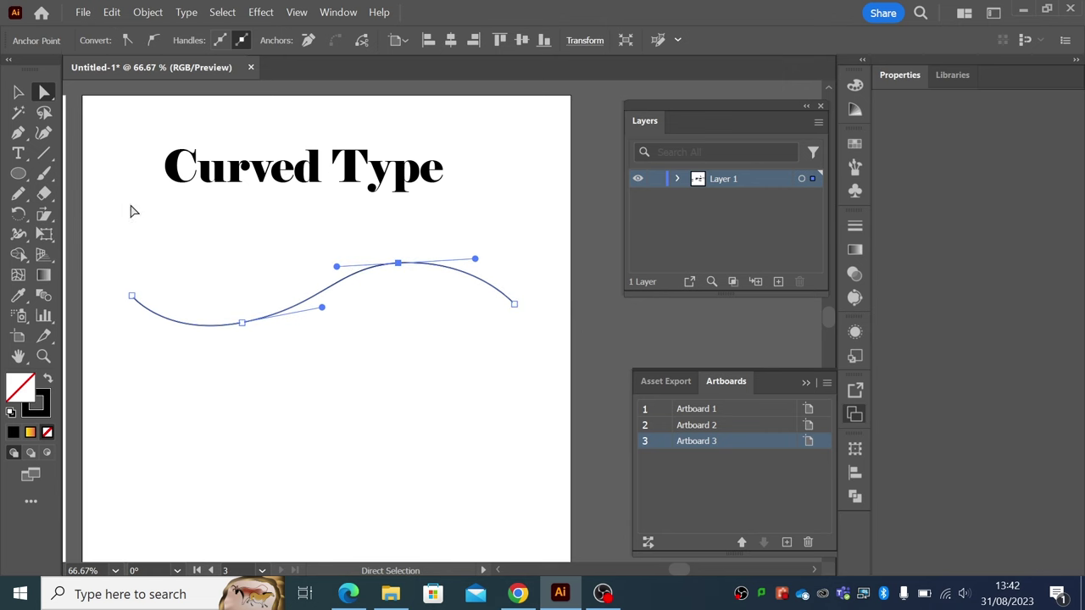
# - Type 'Some Type on a Path' along the wavy curve with the Type on a Path Tool
pyautogui.click(20, 157)
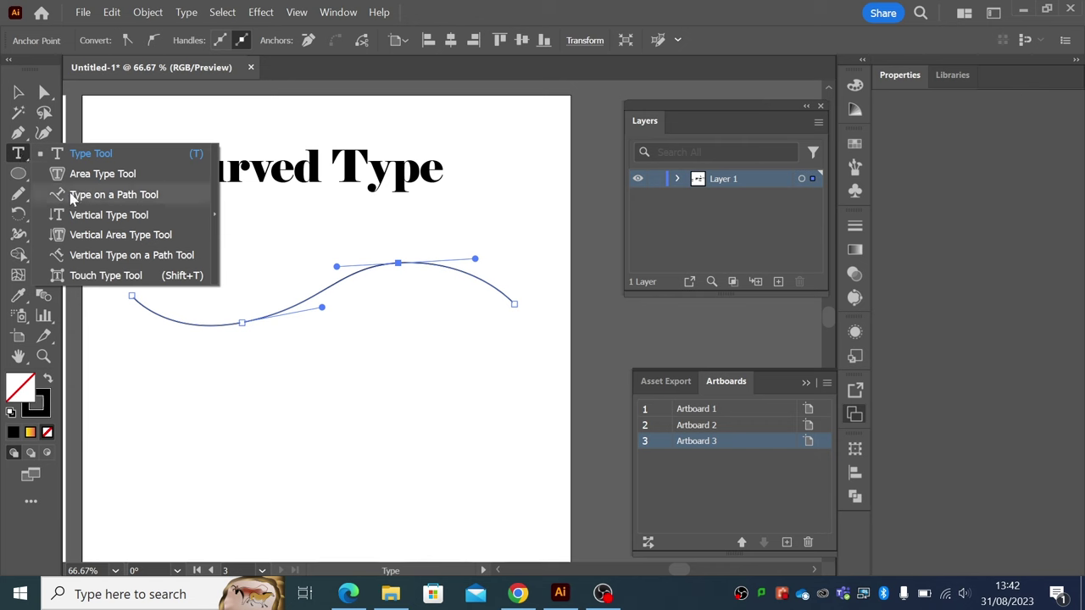
pyautogui.click(97, 195)
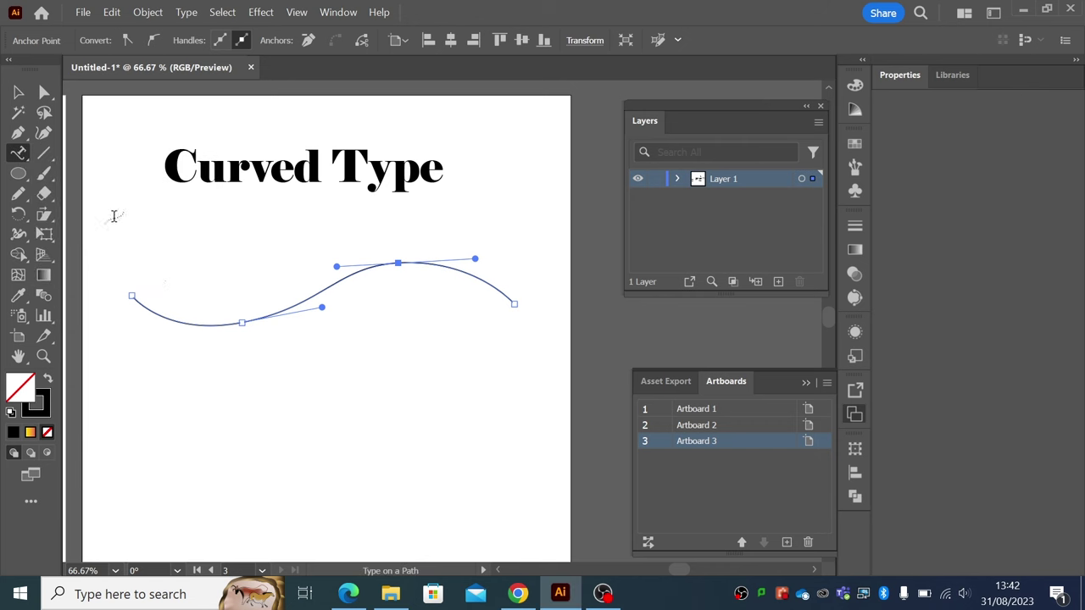
pyautogui.click(156, 312)
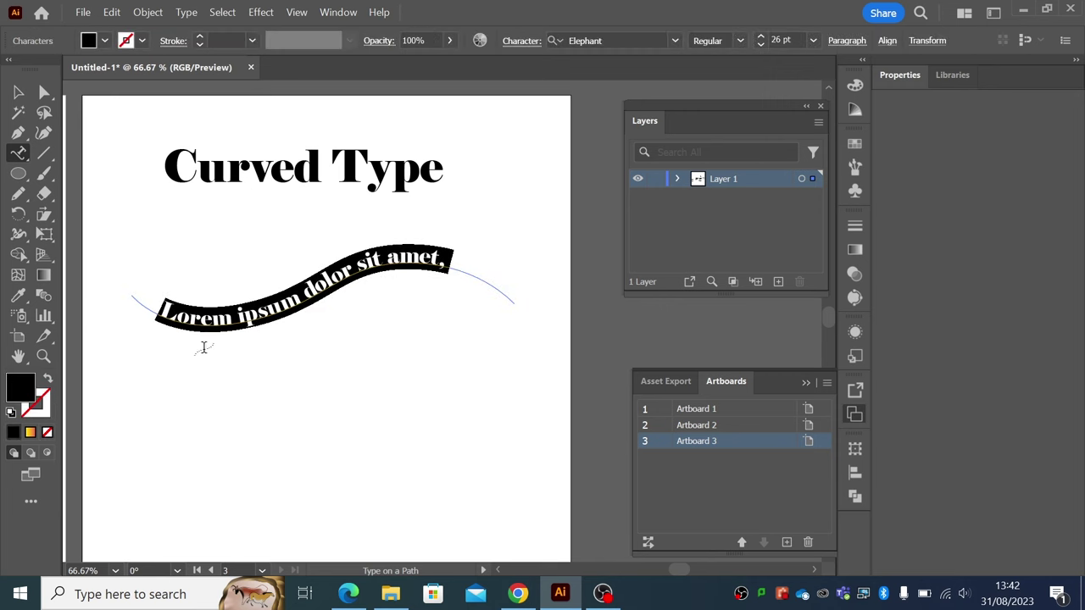
pyautogui.write('Some ')
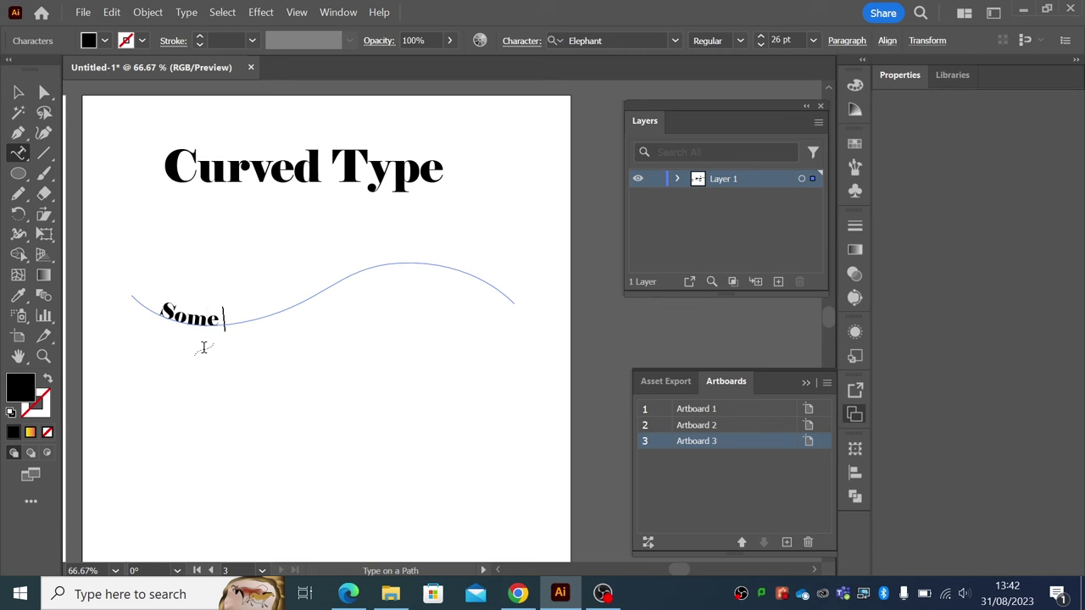
pyautogui.write('Type')
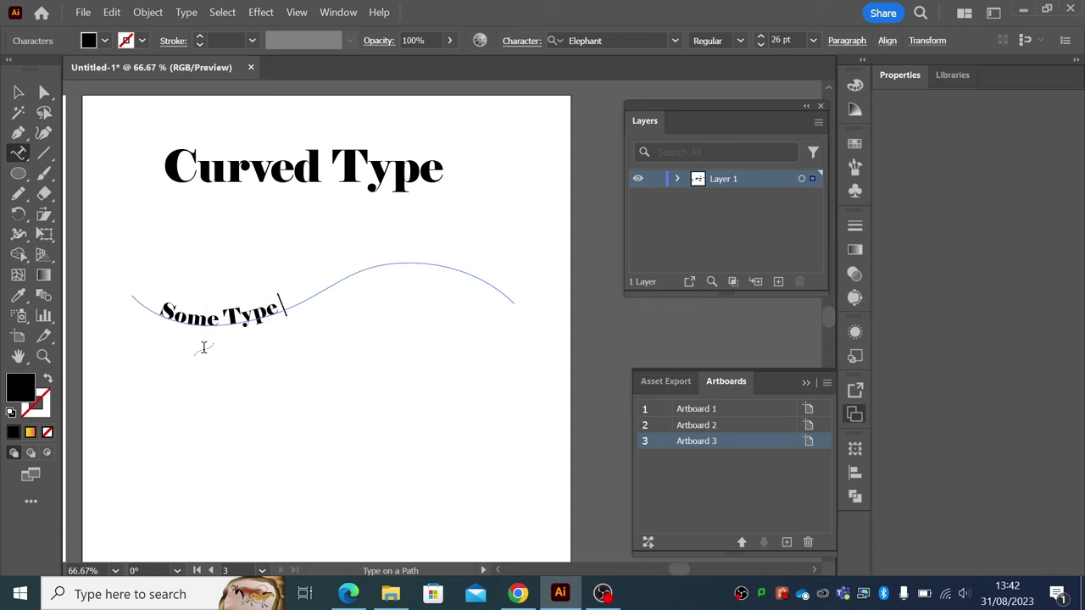
pyautogui.write(' on a Path')
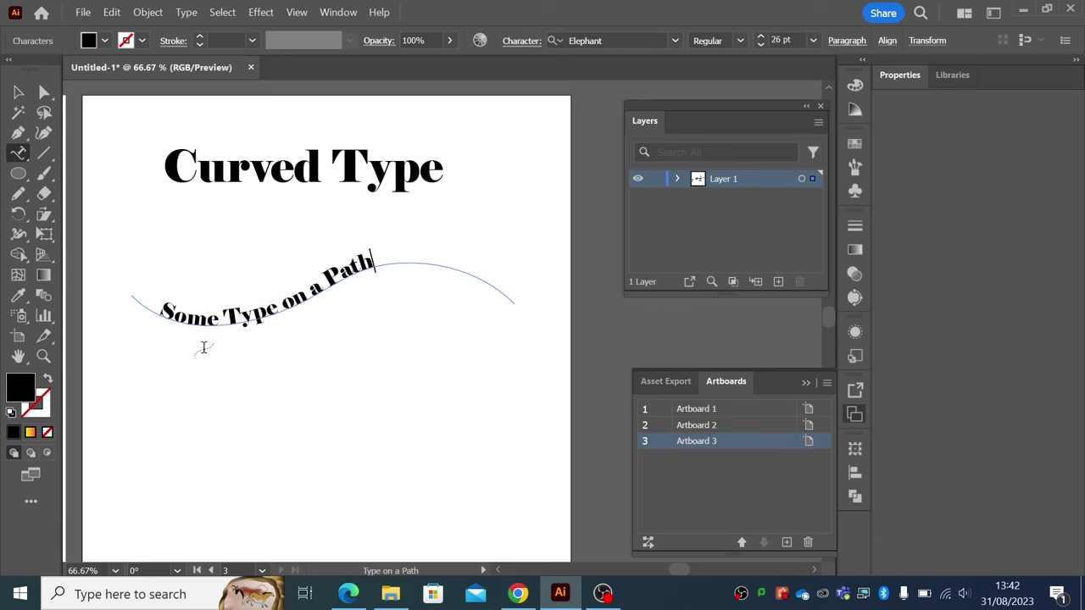
pyautogui.doubleClick(19, 153)
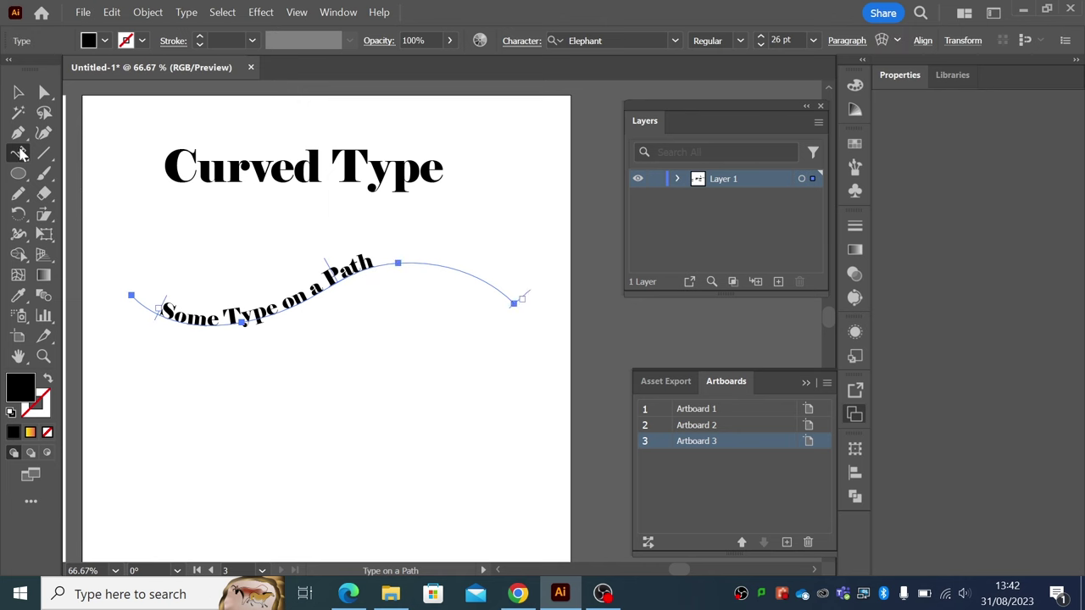
pyautogui.press('Escape')
# - Select the path text and raise its font size from 26 to 40 pt
pyautogui.moveTo(20, 157); pyautogui.dragTo(102, 150)
pyautogui.moveTo(160, 308); pyautogui.dragTo(394, 273)
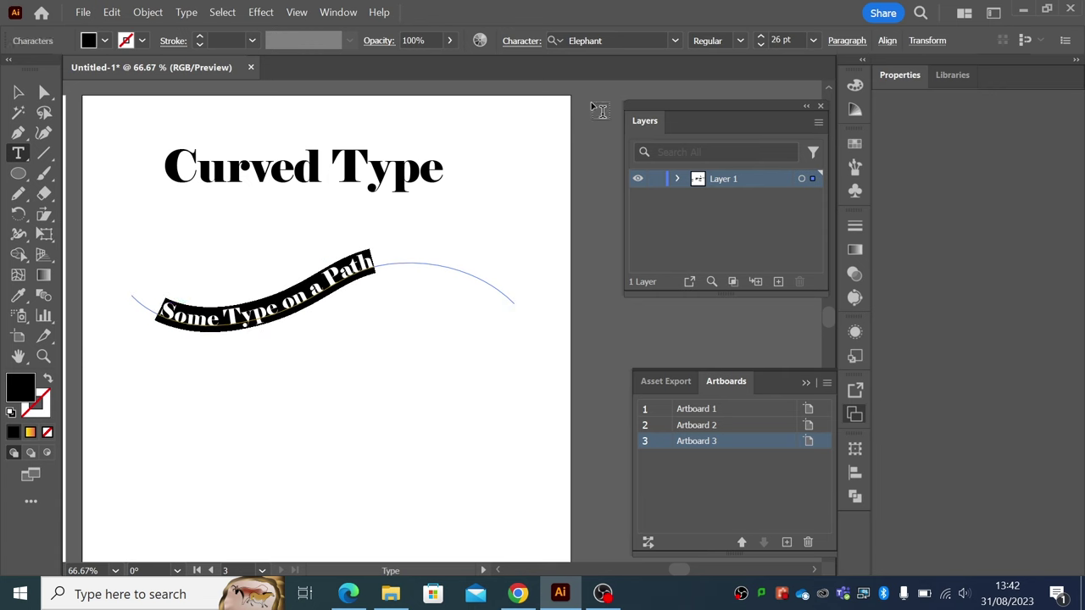
pyautogui.click(761, 39)
pyautogui.click(761, 39)
pyautogui.click(761, 39)
pyautogui.click(761, 39)
pyautogui.click(761, 39)
pyautogui.click(761, 39)
pyautogui.click(761, 39)
pyautogui.click(761, 39)
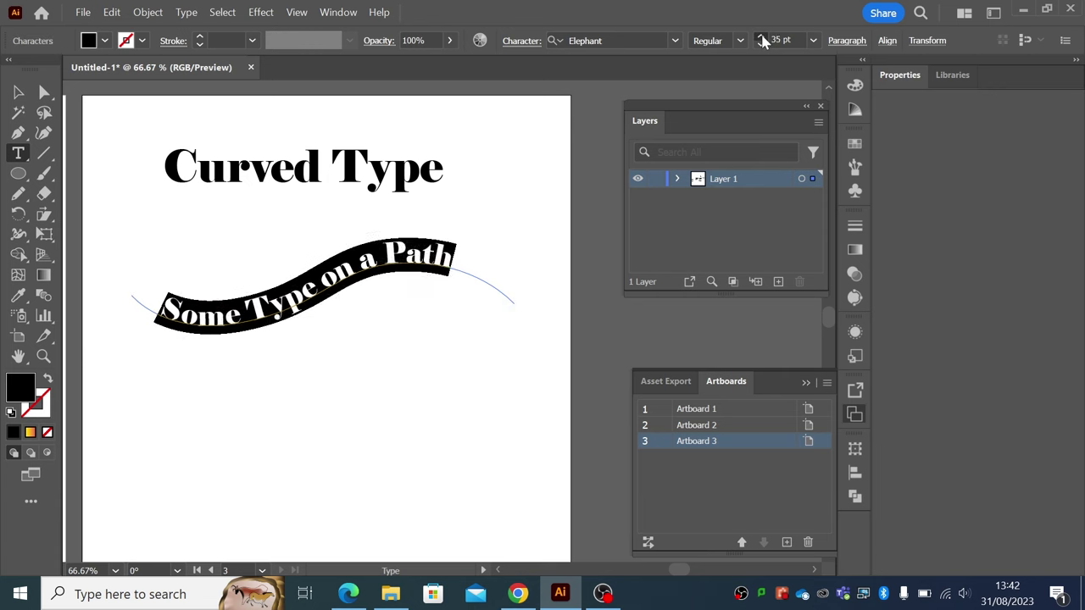
pyautogui.click(761, 39)
pyautogui.click(761, 39)
pyautogui.click(761, 39)
pyautogui.click(761, 39)
pyautogui.click(761, 39)
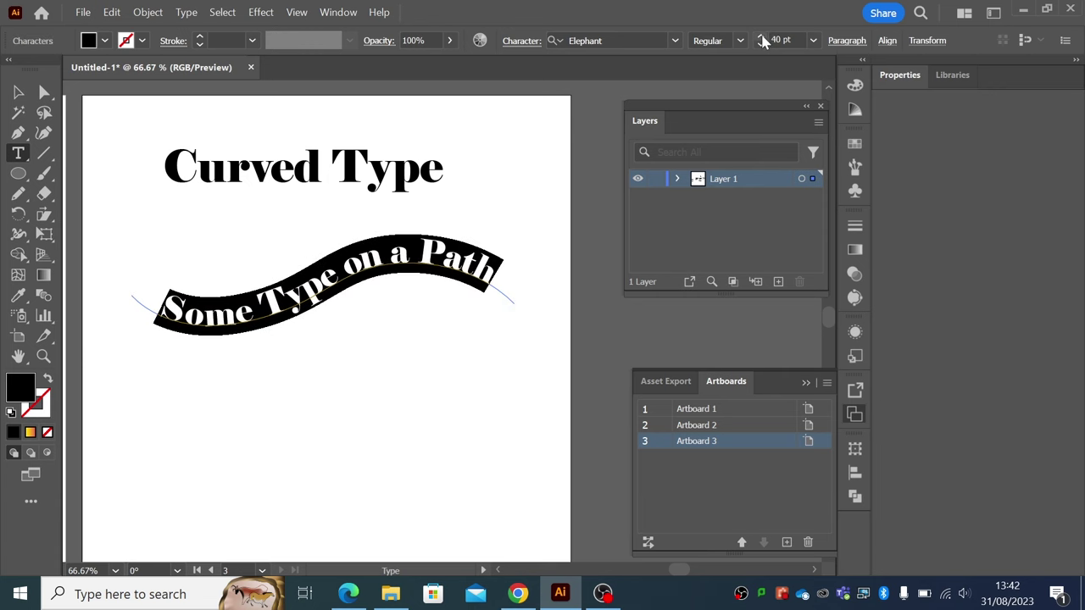
pyautogui.click(18, 92)
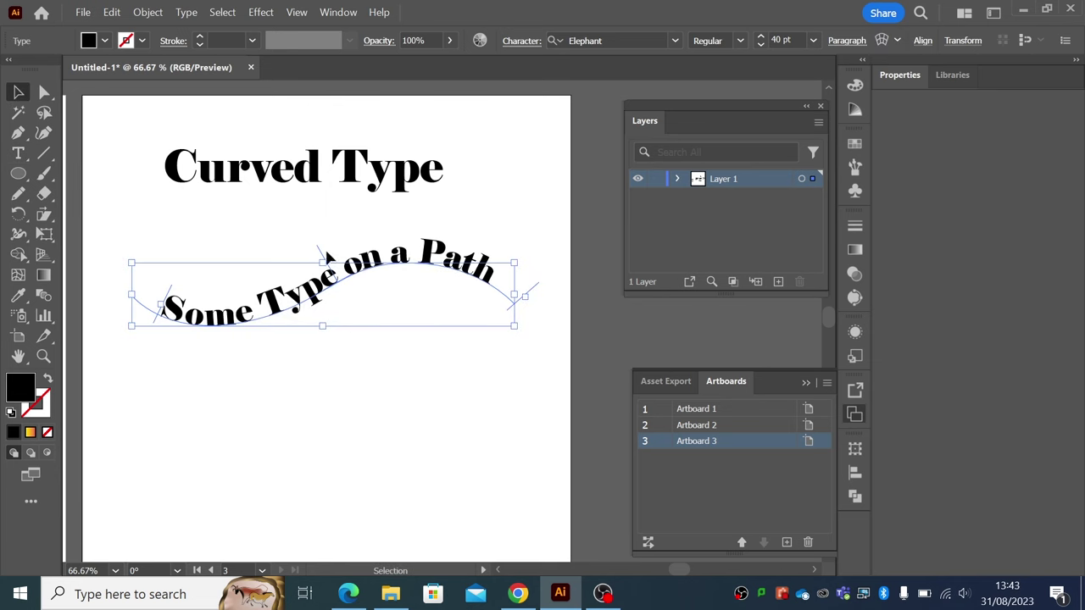
# - Center-align 'Some Type on a Path' along the curve via the Paragraph panel
pyautogui.moveTo(323, 255); pyautogui.dragTo(315, 286)
pyautogui.hotkey('ctrl', 'z')
pyautogui.click(845, 41)
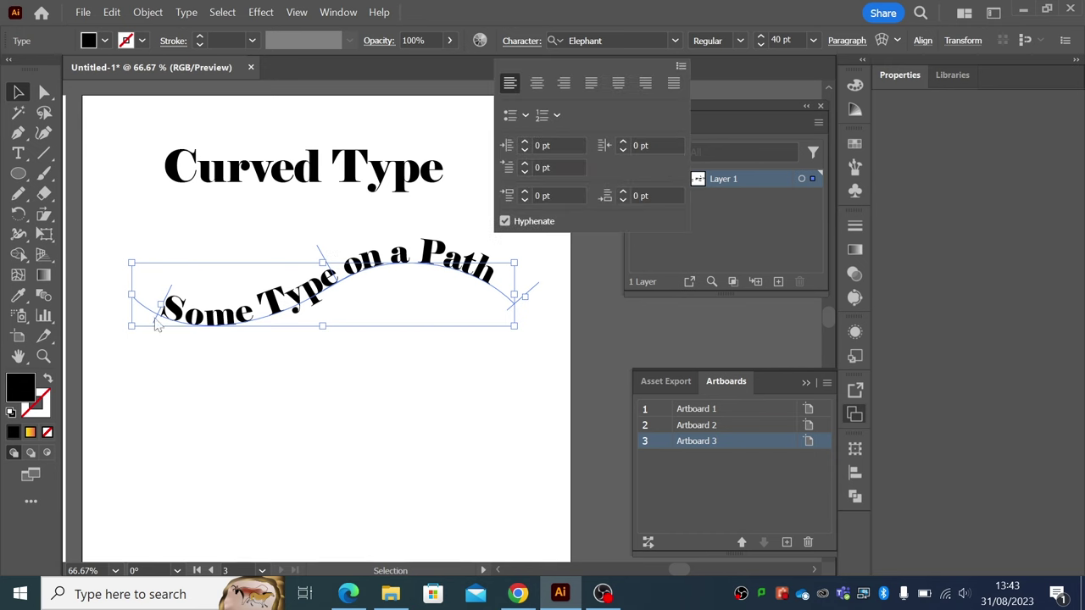
pyautogui.click(565, 87)
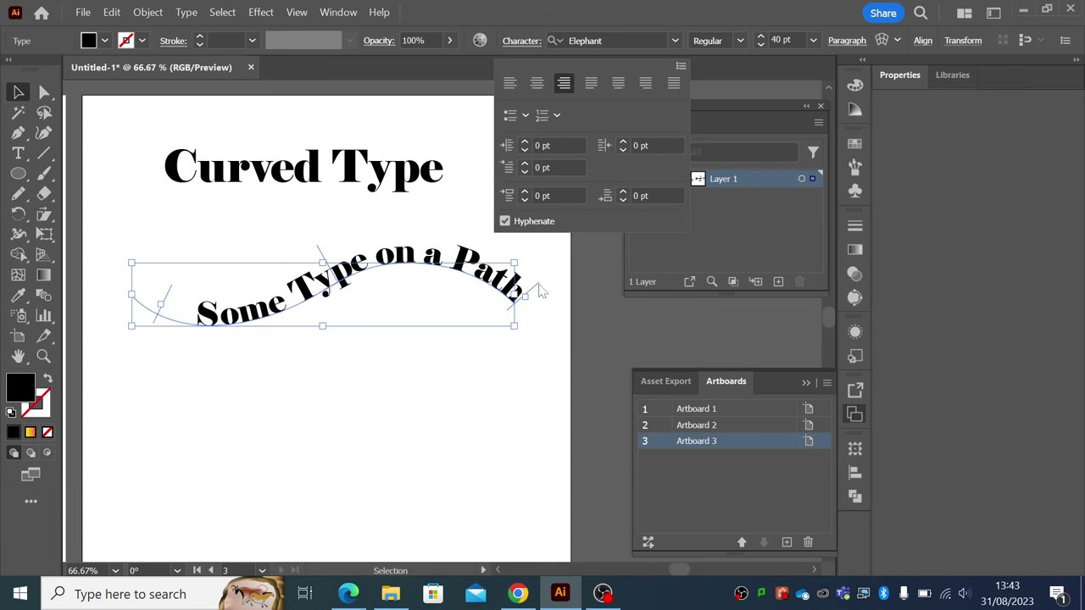
pyautogui.click(537, 85)
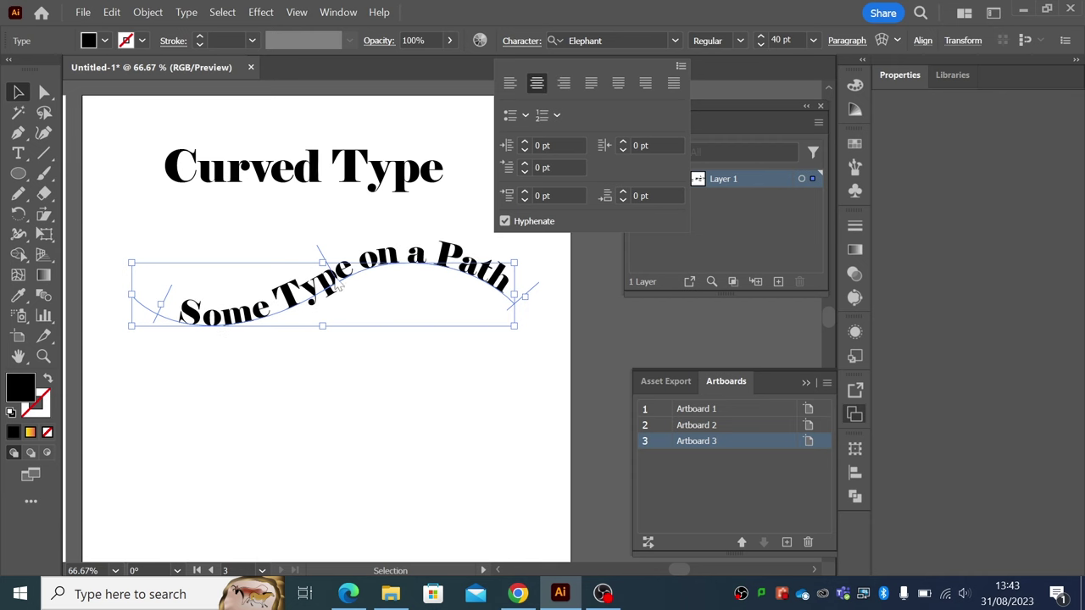
pyautogui.click(322, 257)
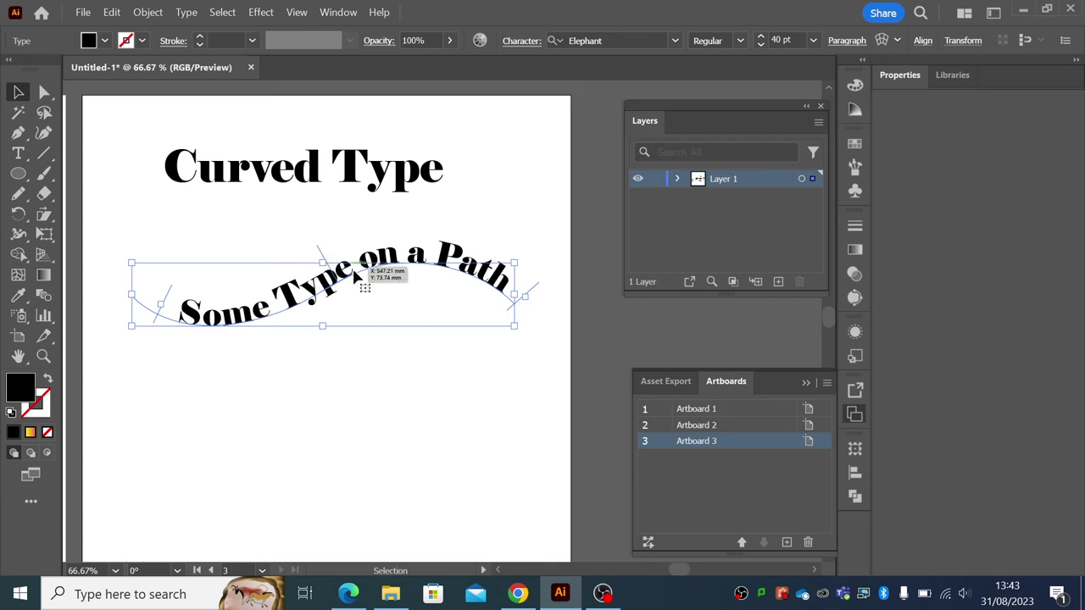
# - Drag the path-type brackets so the whole phrase fits along the curve
pyautogui.moveTo(324, 256); pyautogui.dragTo(343, 284)
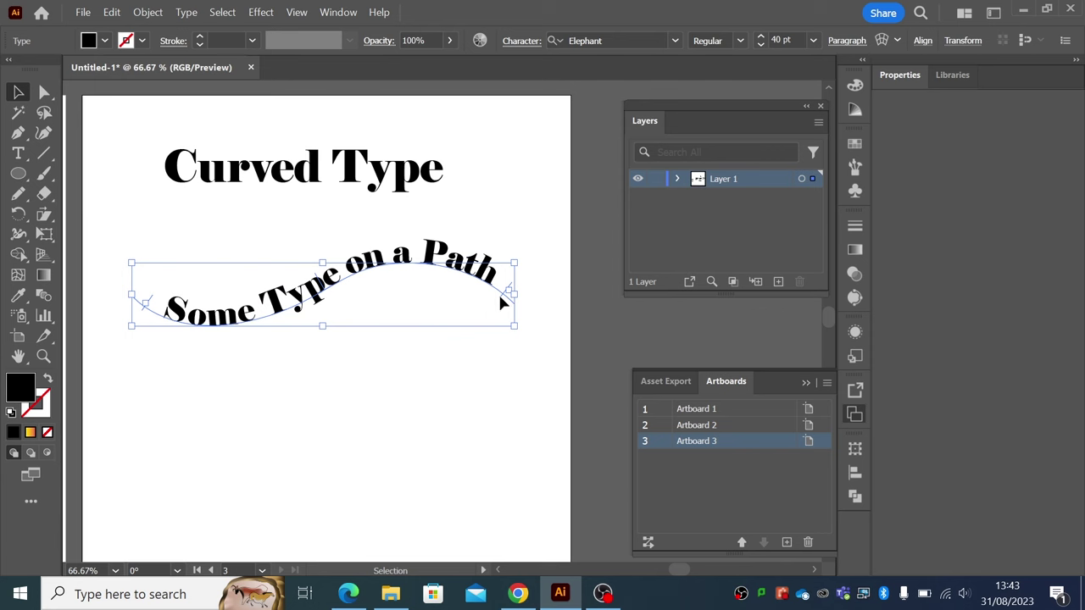
pyautogui.moveTo(500, 296); pyautogui.dragTo(472, 283)
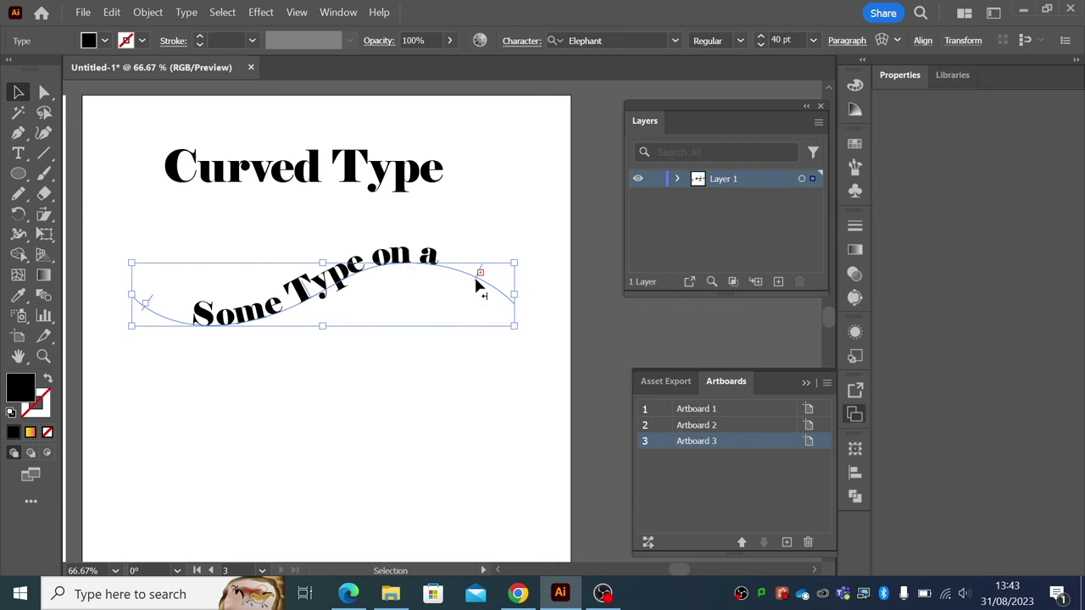
pyautogui.moveTo(474, 284); pyautogui.dragTo(494, 298)
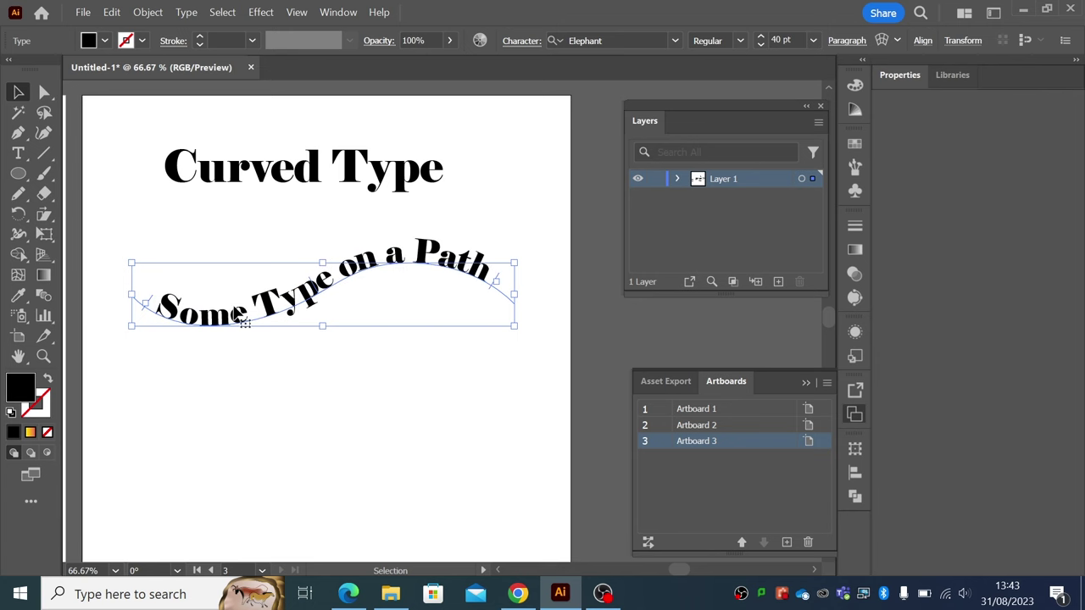
# - Move the wavy text and the Curved Type title higher on the artboard
pyautogui.moveTo(323, 295); pyautogui.dragTo(322, 252)
pyautogui.moveTo(286, 178); pyautogui.dragTo(290, 158)
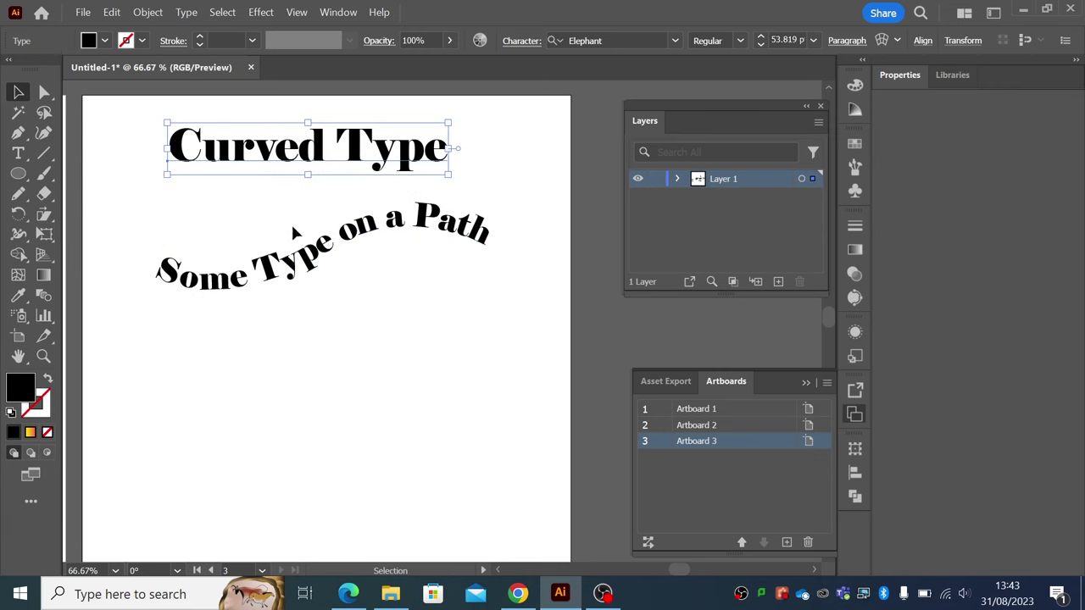
pyautogui.moveTo(306, 255)
pyautogui.mouseDown()
pyautogui.moveTo(322, 251)
pyautogui.moveTo(309, 241)
pyautogui.mouseUp()
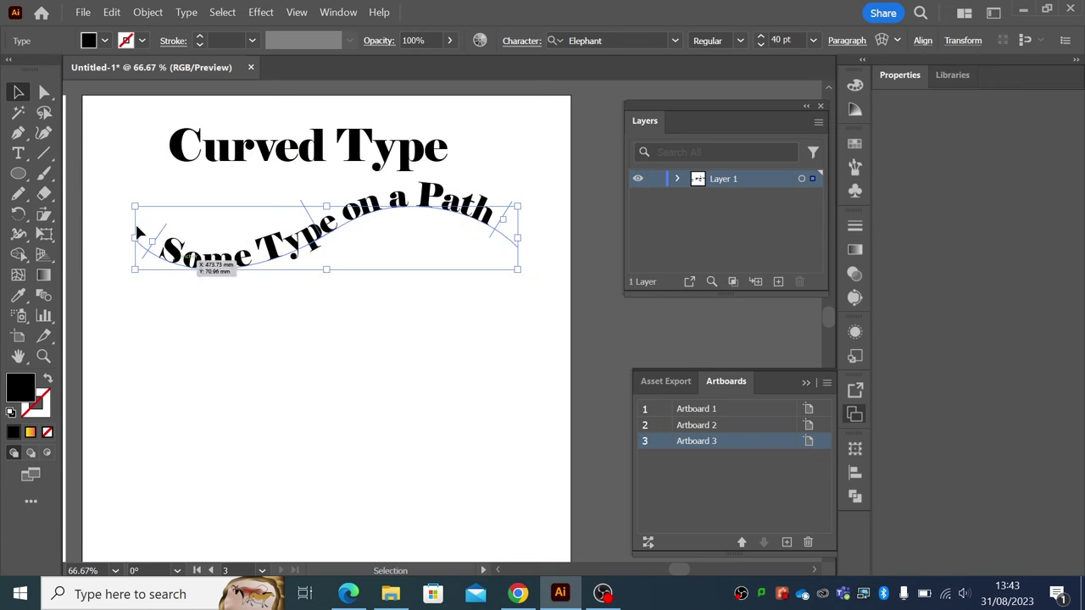
# - Draw an unfilled, stroked circle below the wavy text and position it
pyautogui.click(19, 174)
pyautogui.moveTo(239, 332)
pyautogui.mouseDown()
pyautogui.moveTo(434, 478)
pyautogui.moveTo(411, 431)
pyautogui.mouseUp()
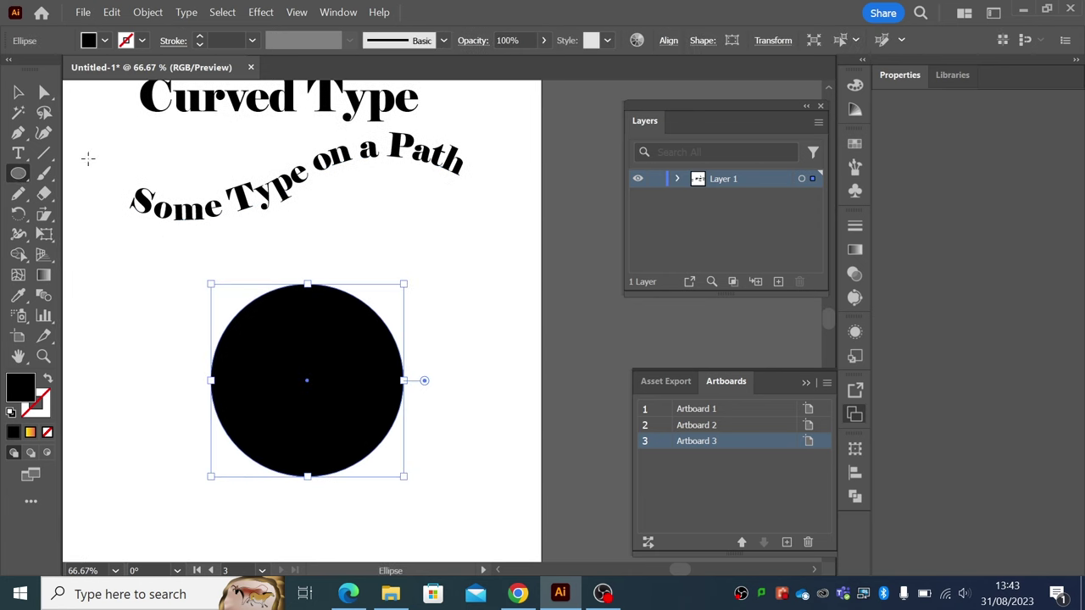
pyautogui.click(19, 92)
pyautogui.moveTo(283, 378); pyautogui.dragTo(280, 368)
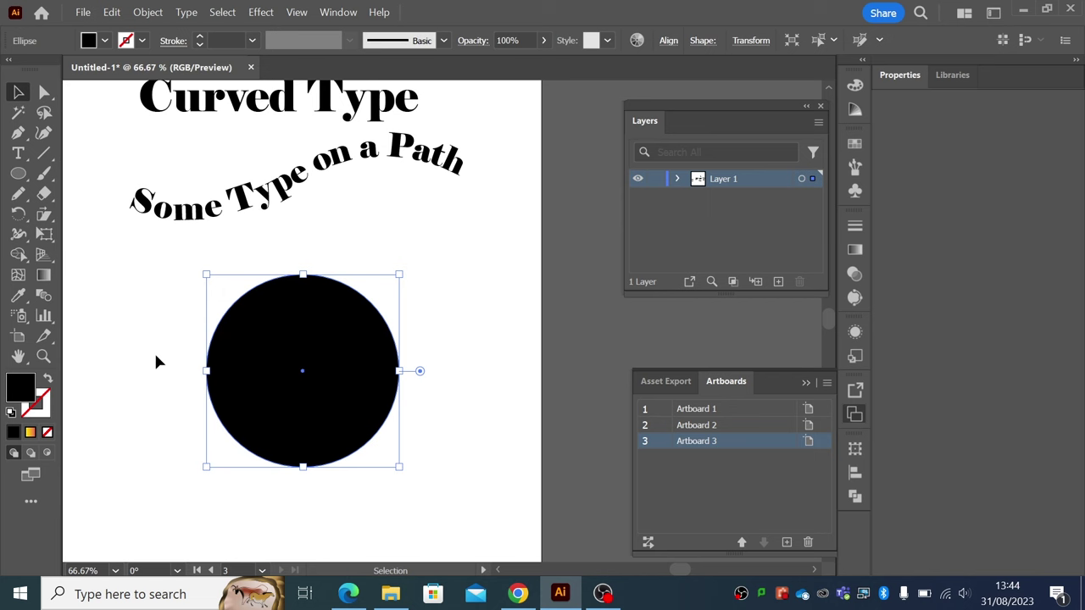
pyautogui.click(49, 379)
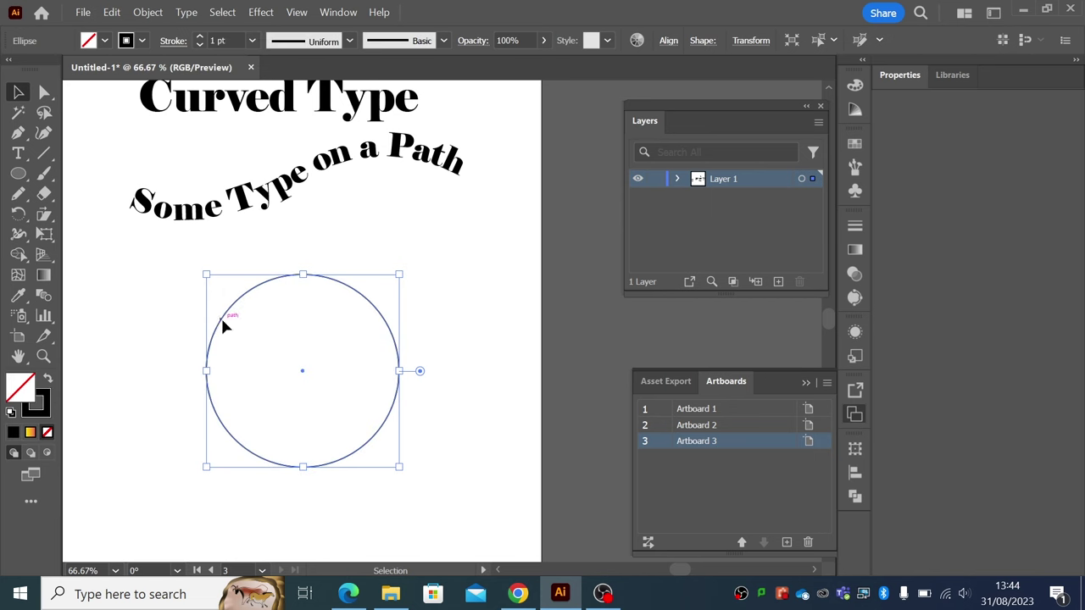
pyautogui.moveTo(223, 322); pyautogui.dragTo(223, 345)
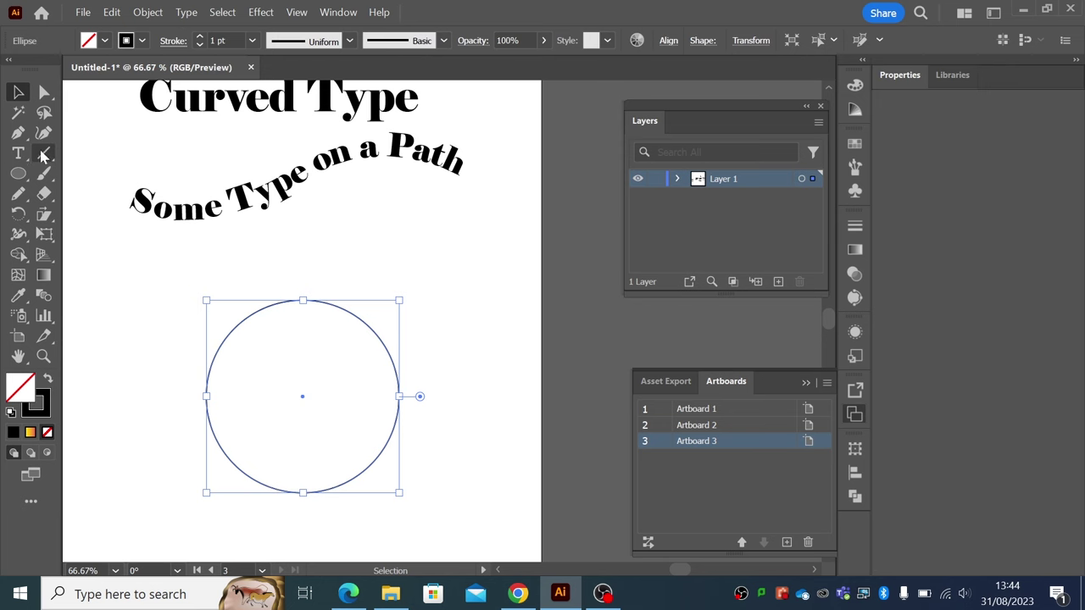
pyautogui.moveTo(18, 153); pyautogui.dragTo(83, 196)
# - Type 'Some text' on the circle's edge and slide it round to the top
pyautogui.click(222, 340)
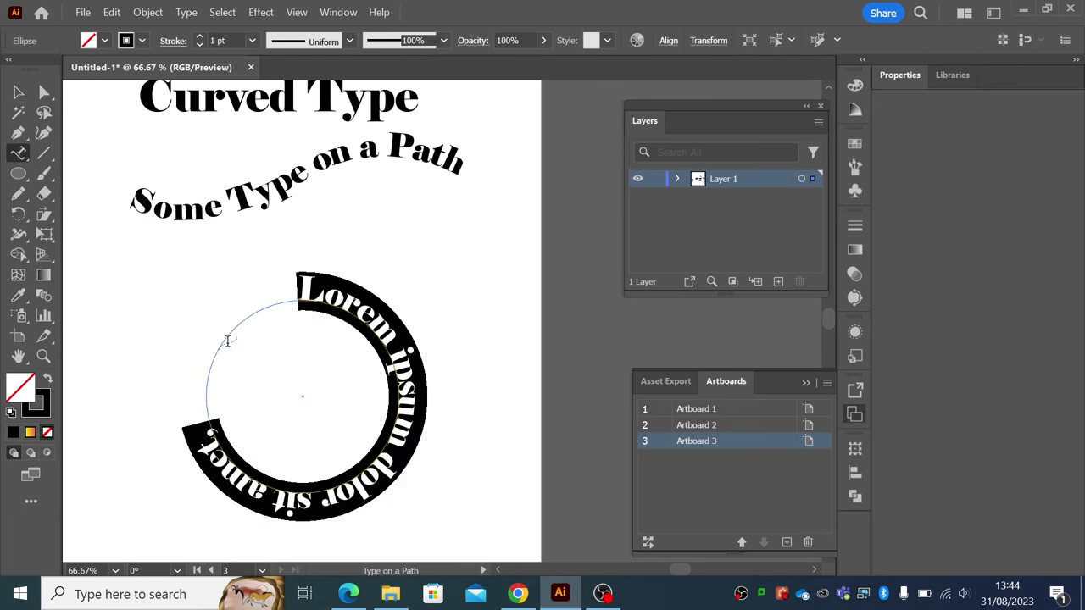
pyautogui.write('Some')
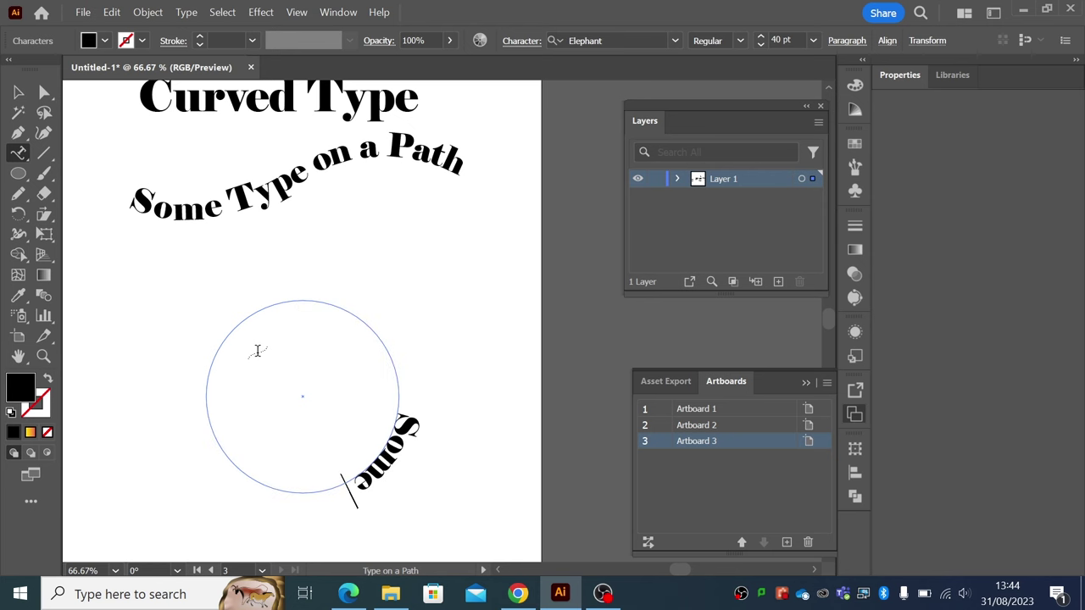
pyautogui.write(' text')
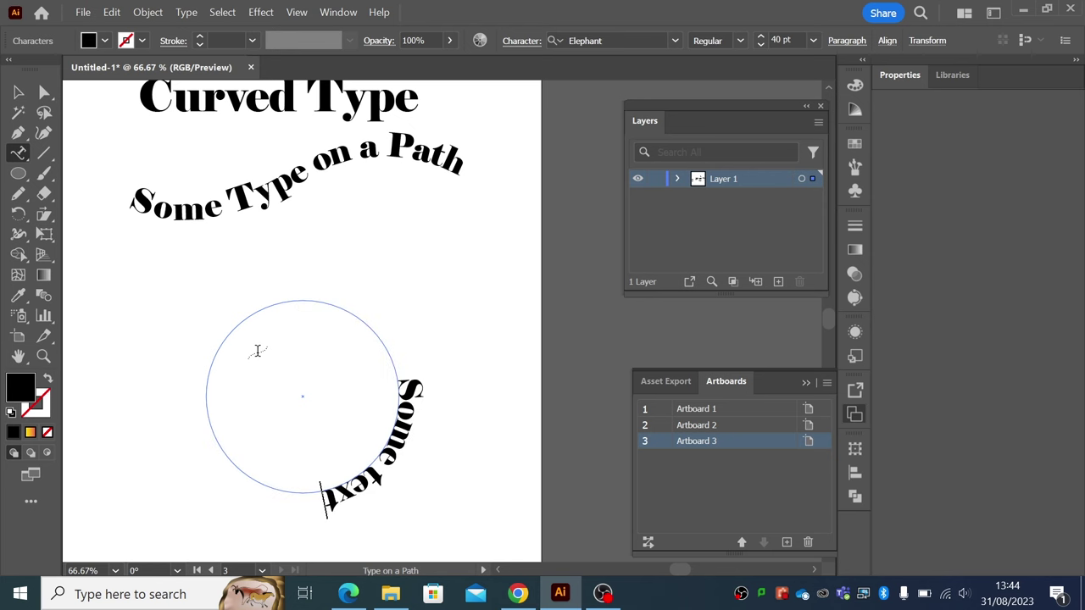
pyautogui.click(19, 92)
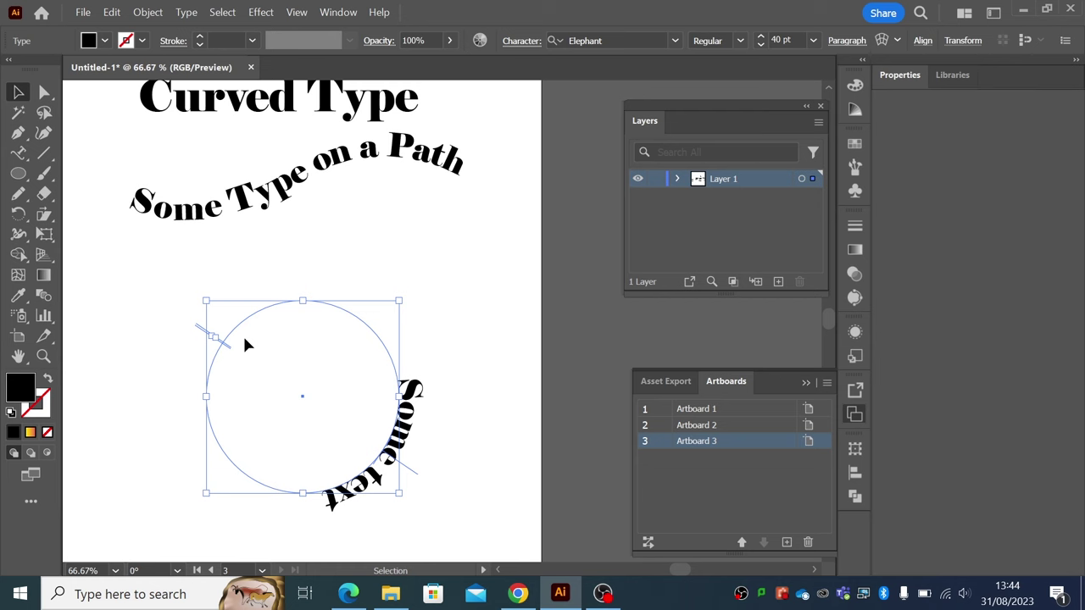
pyautogui.moveTo(412, 473); pyautogui.dragTo(307, 291)
pyautogui.moveTo(343, 291); pyautogui.dragTo(394, 332)
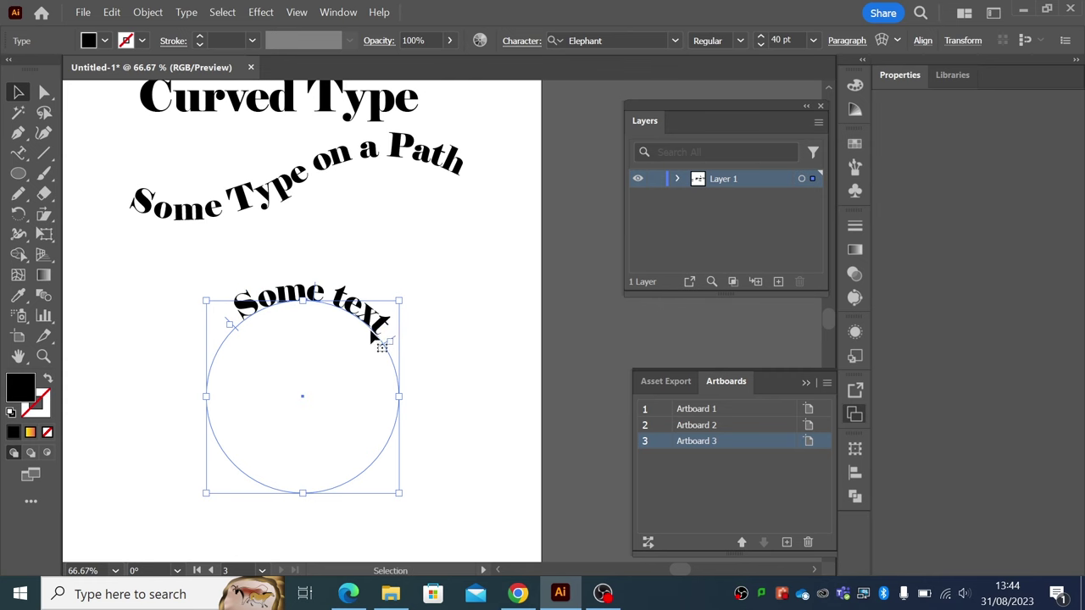
pyautogui.moveTo(326, 301); pyautogui.dragTo(303, 314)
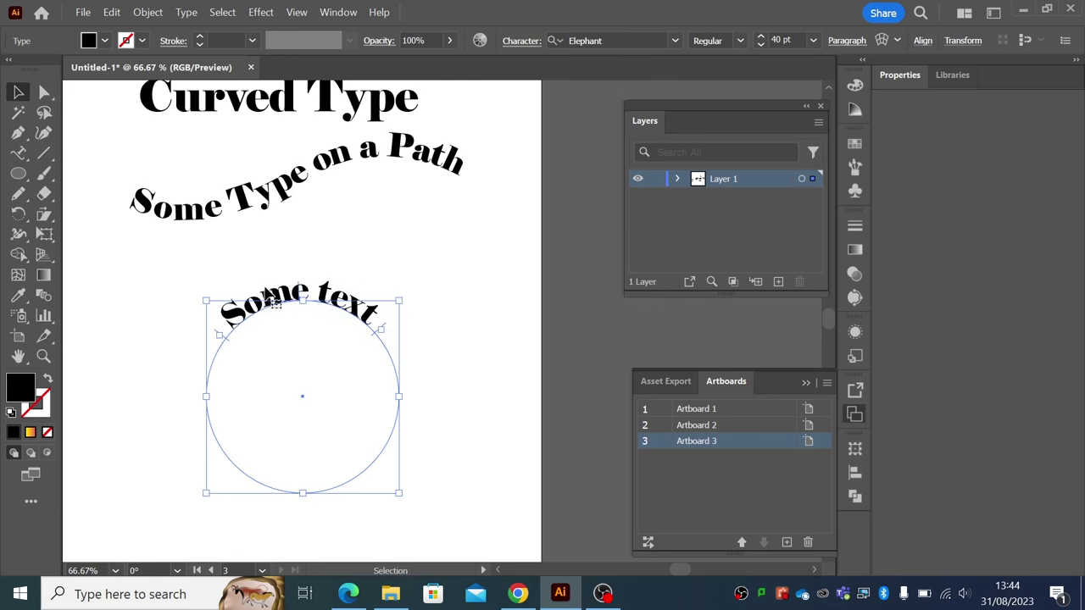
# - Enlarge 'Some text' to 59 pt, widen its start and end brackets, and nudge the circle up-left
pyautogui.click(761, 38)
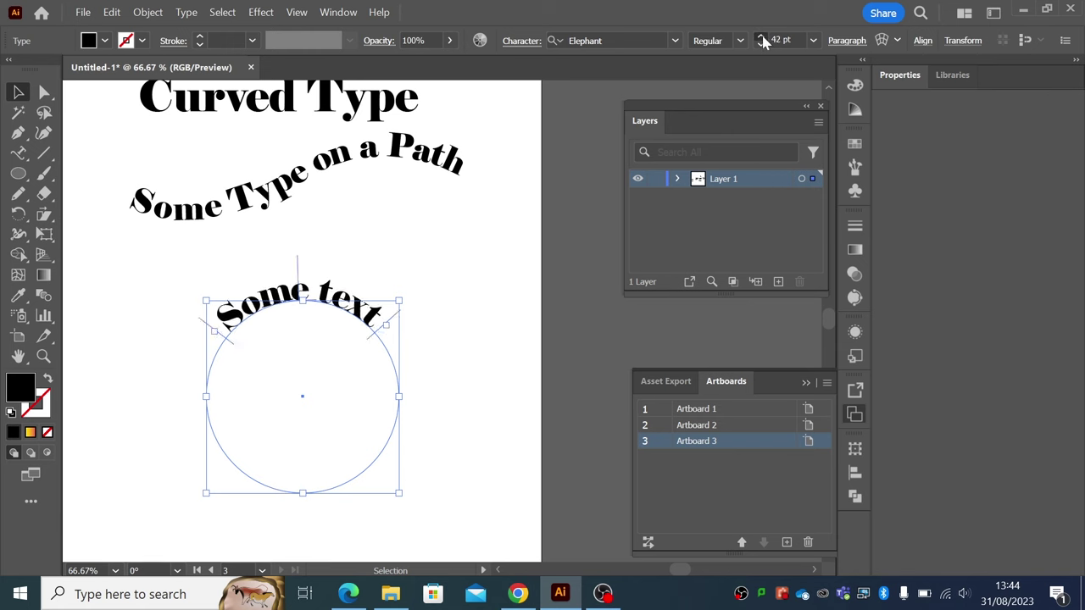
pyautogui.click(761, 38)
pyautogui.click(761, 38)
pyautogui.click(761, 38)
pyautogui.click(761, 38)
pyautogui.click(761, 38)
pyautogui.click(761, 38)
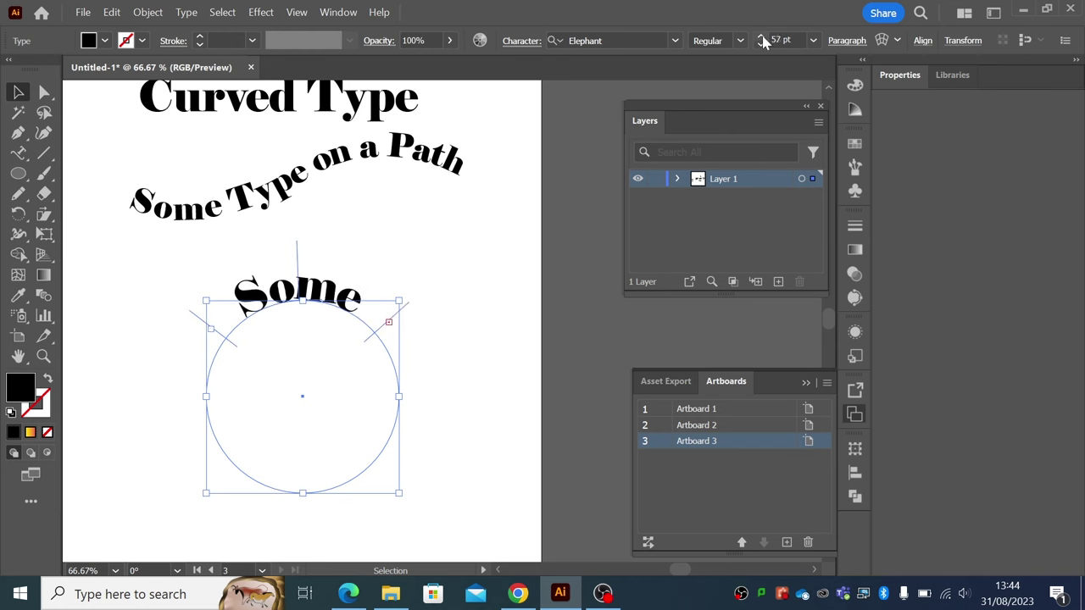
pyautogui.click(761, 38)
pyautogui.click(761, 38)
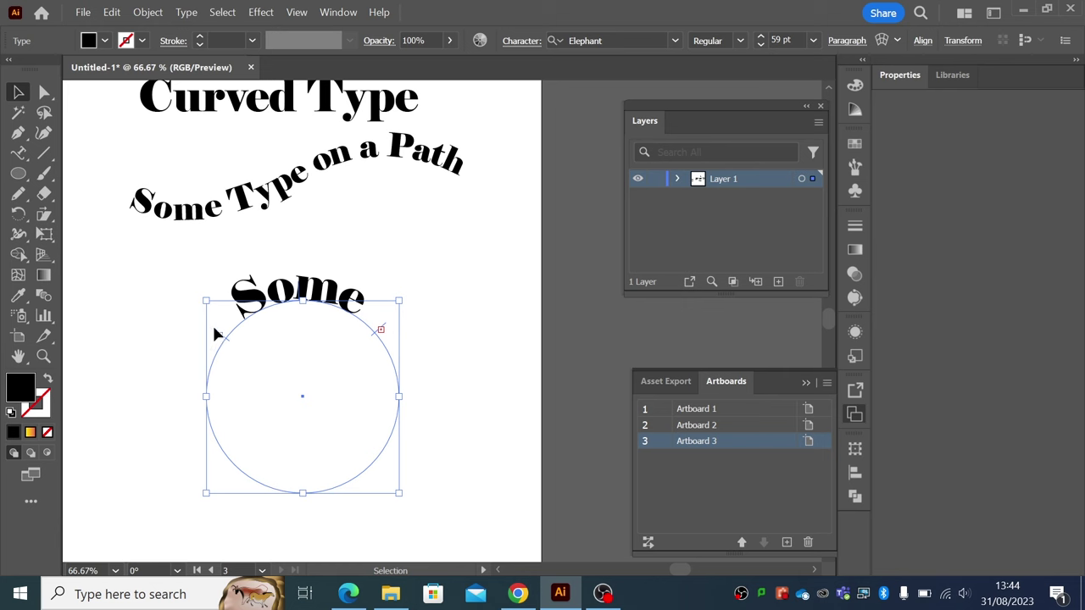
pyautogui.moveTo(226, 344); pyautogui.dragTo(212, 367)
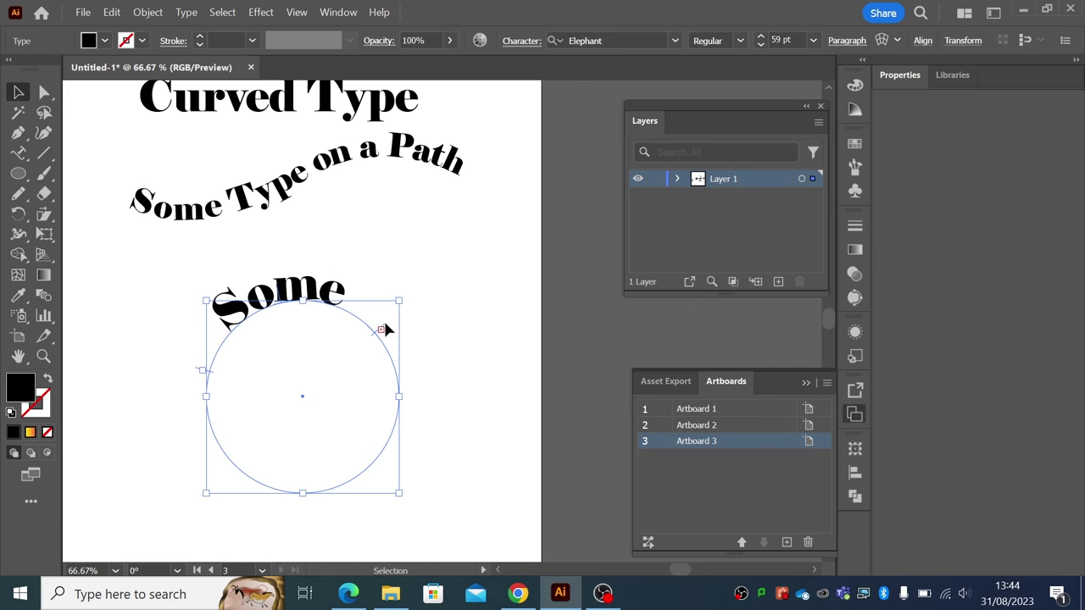
pyautogui.moveTo(385, 325); pyautogui.dragTo(405, 364)
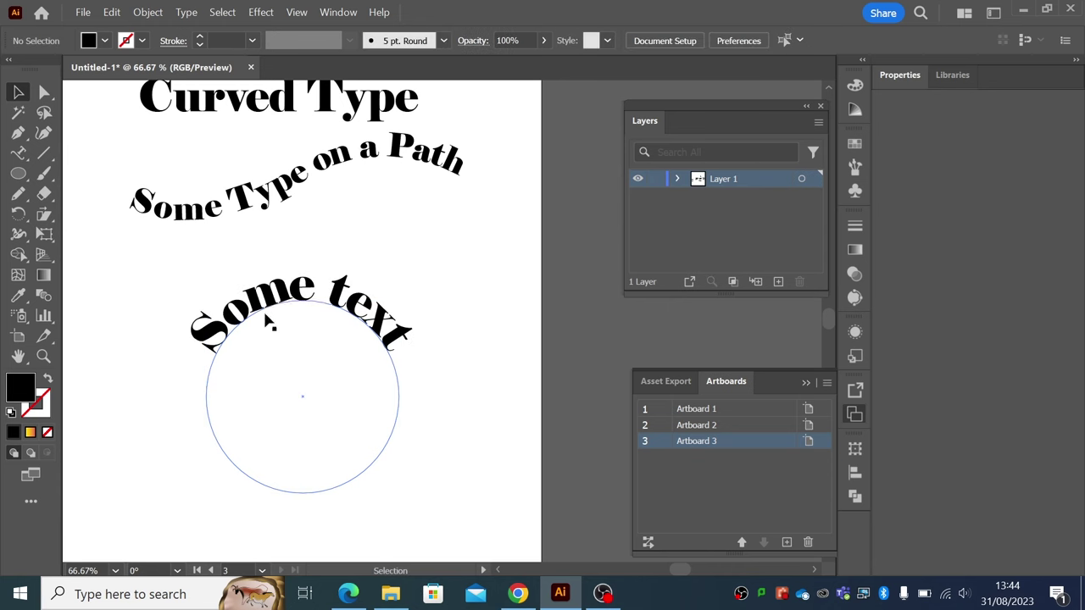
pyautogui.moveTo(301, 326); pyautogui.dragTo(297, 315)
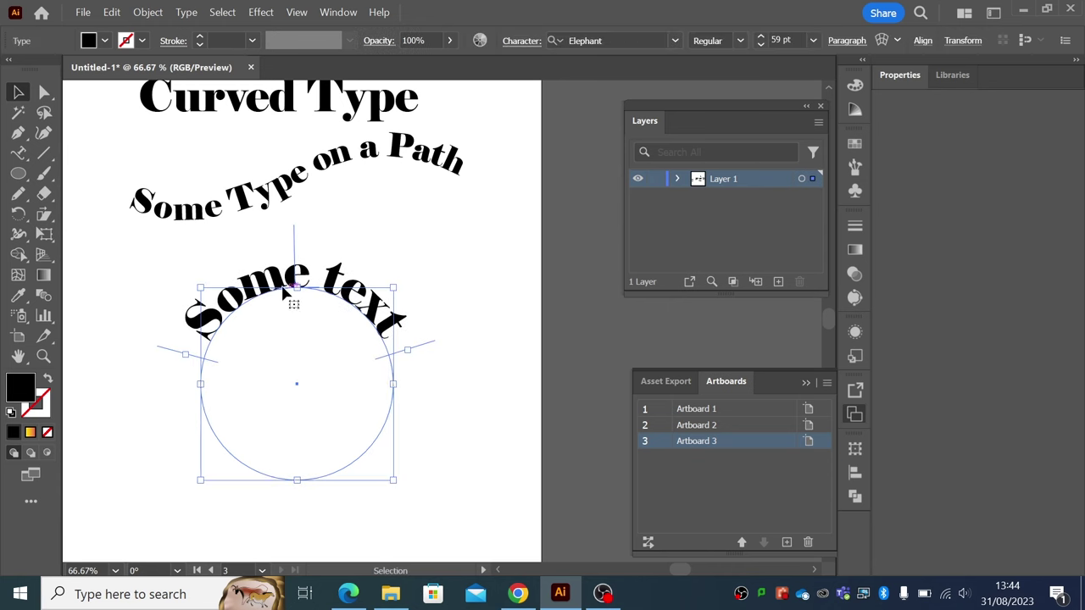
# - Reselect the circle text object and open the Type menu
pyautogui.press('t')
pyautogui.doubleClick(257, 299)
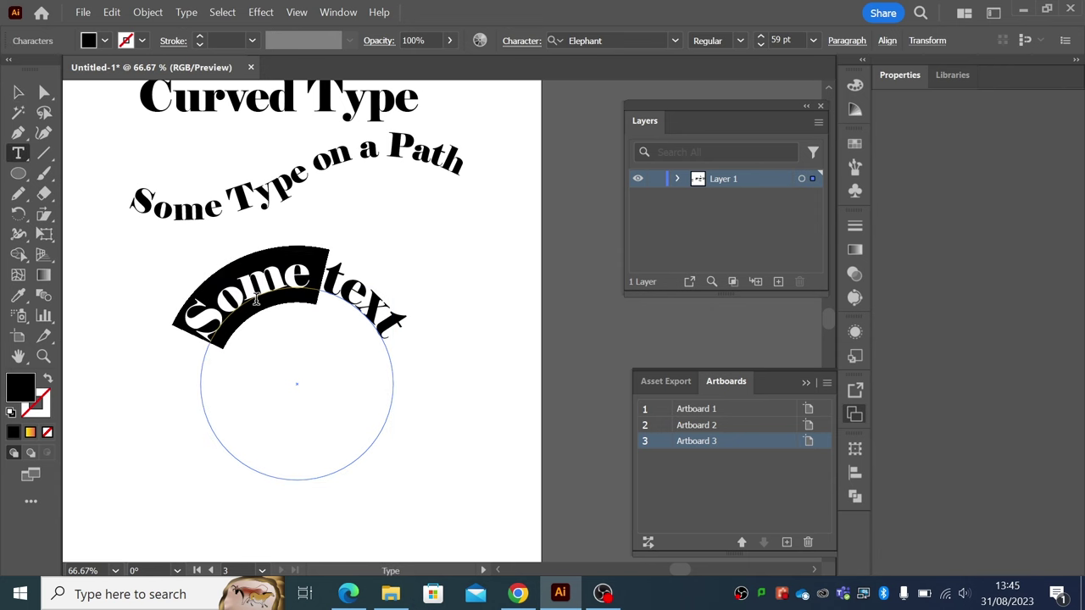
pyautogui.click(308, 259)
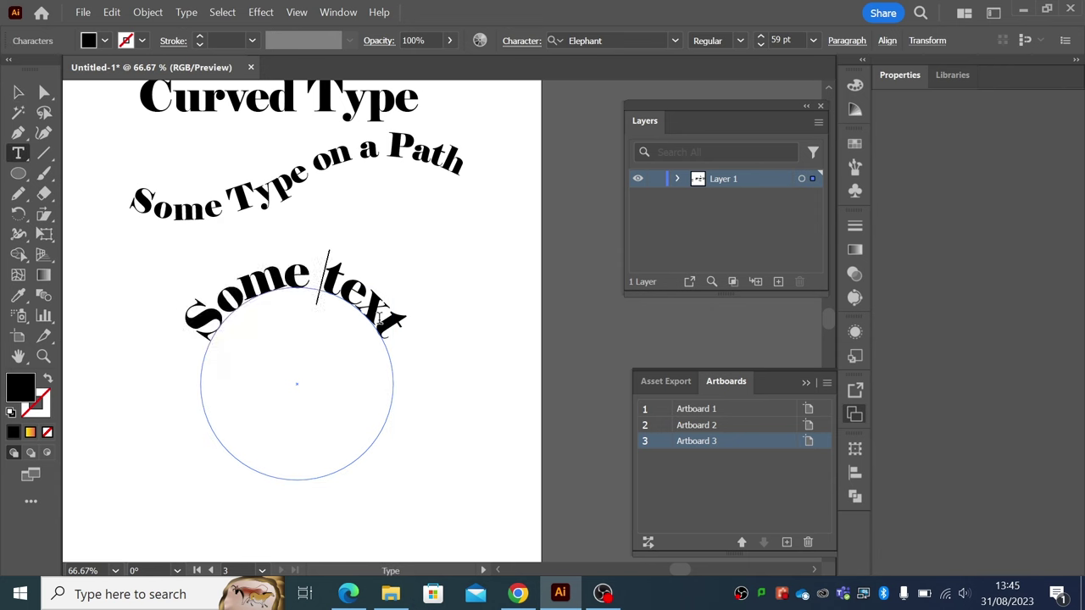
pyautogui.hotkey('ctrl', 'shift', 'a')
pyautogui.click(302, 259)
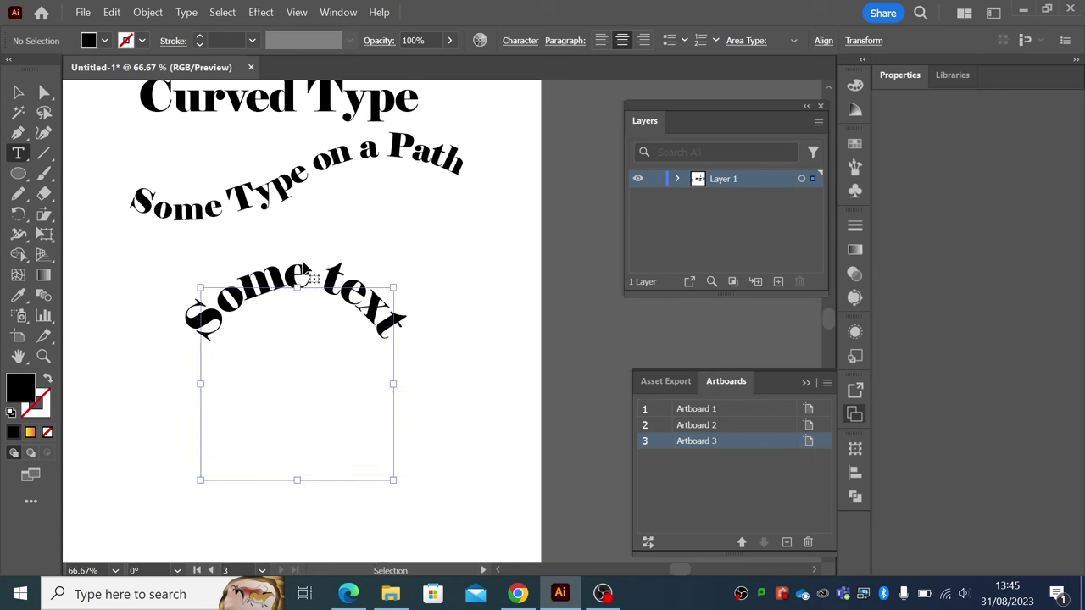
pyautogui.click(19, 92)
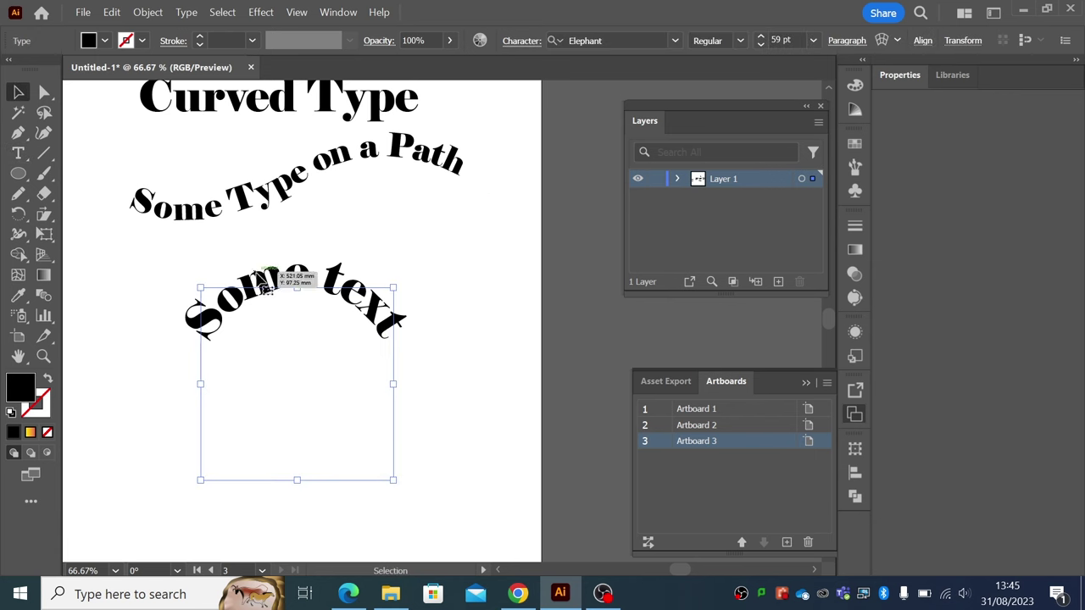
pyautogui.click(186, 12)
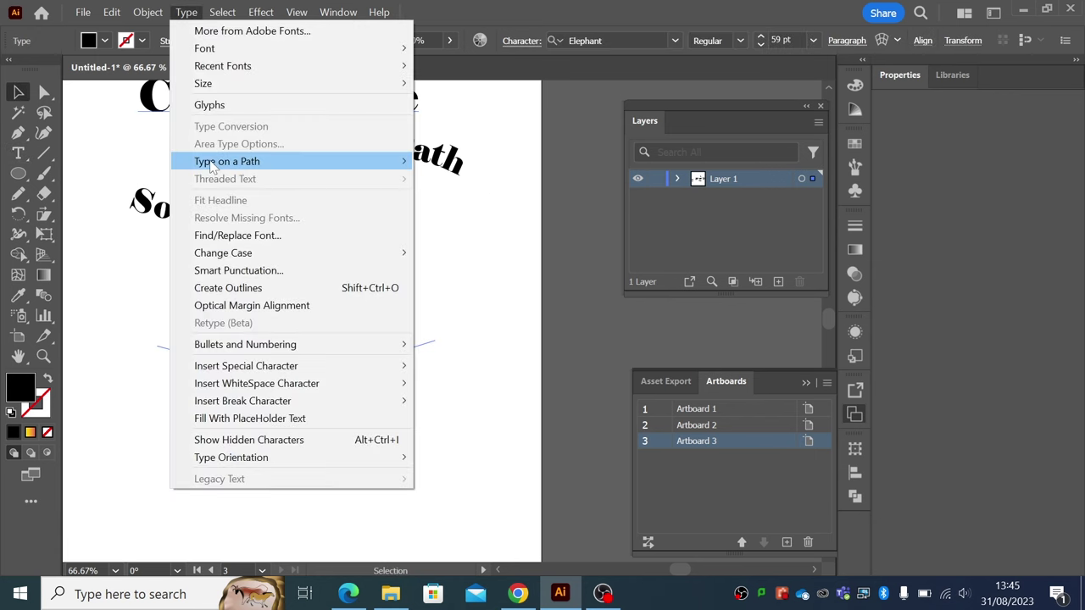
# - In Type on a Path Options, preview Skew, 3D Ribbon, Stair Step and Gravity, then choose Rainbow
pyautogui.moveTo(213, 164)
pyautogui.click(483, 252)
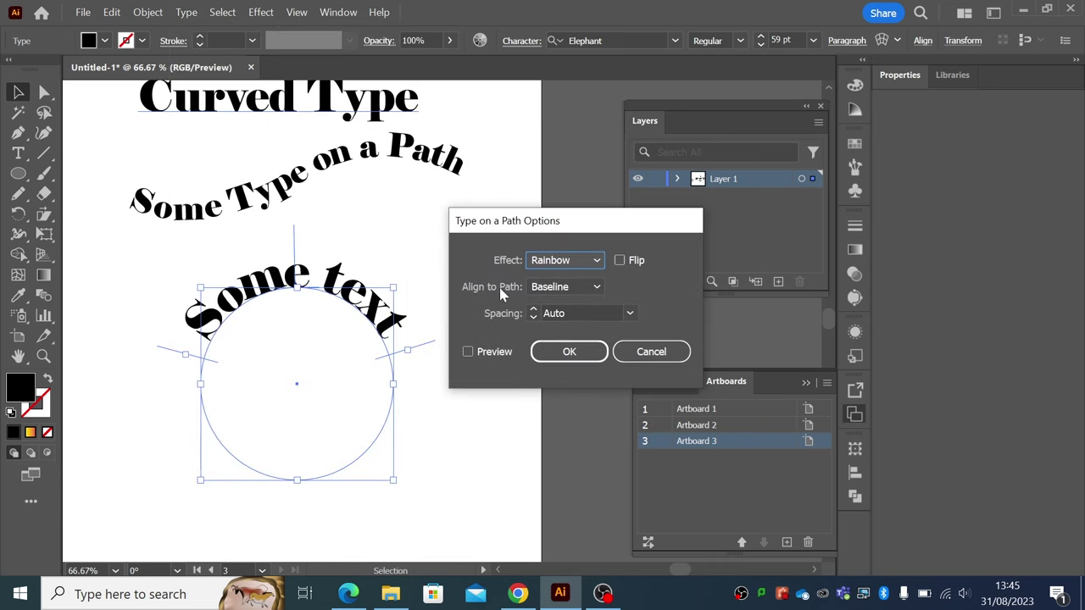
pyautogui.click(551, 263)
pyautogui.click(552, 294)
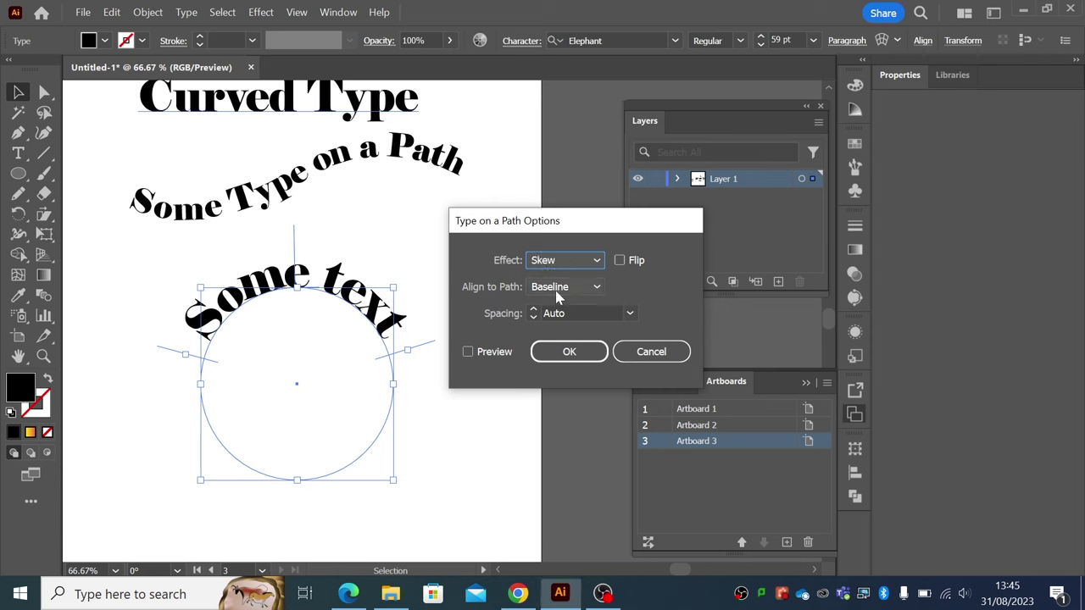
pyautogui.click(468, 352)
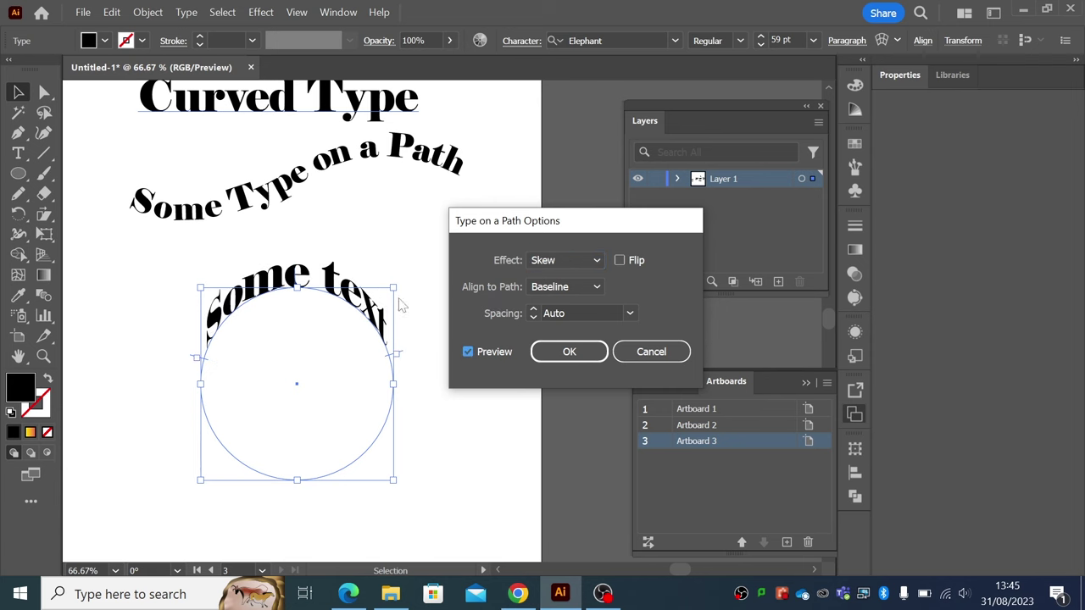
pyautogui.click(547, 261)
pyautogui.click(549, 316)
pyautogui.click(550, 261)
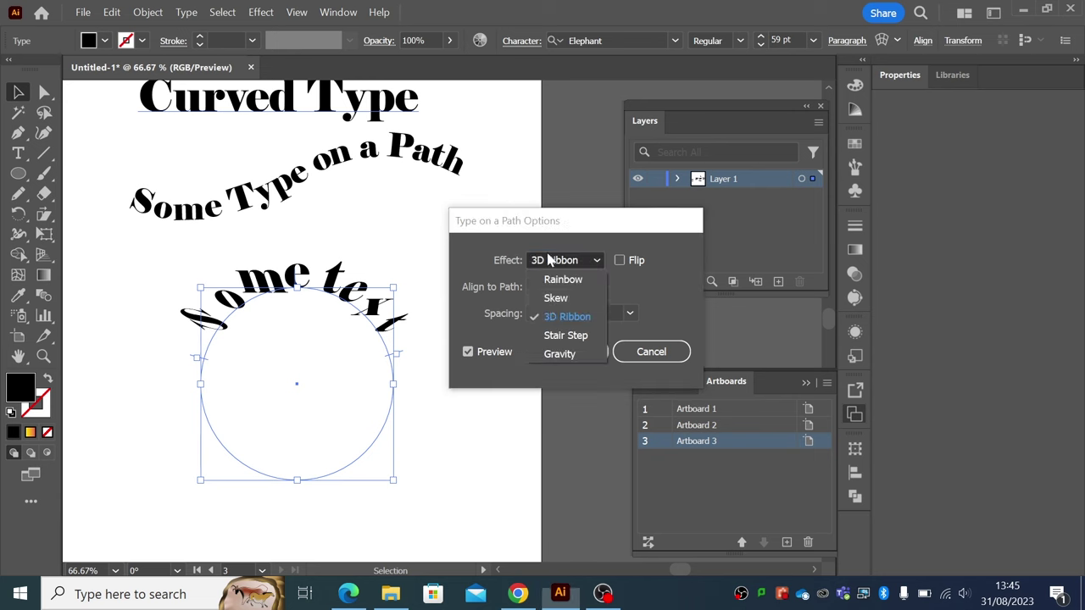
pyautogui.click(561, 335)
pyautogui.click(551, 261)
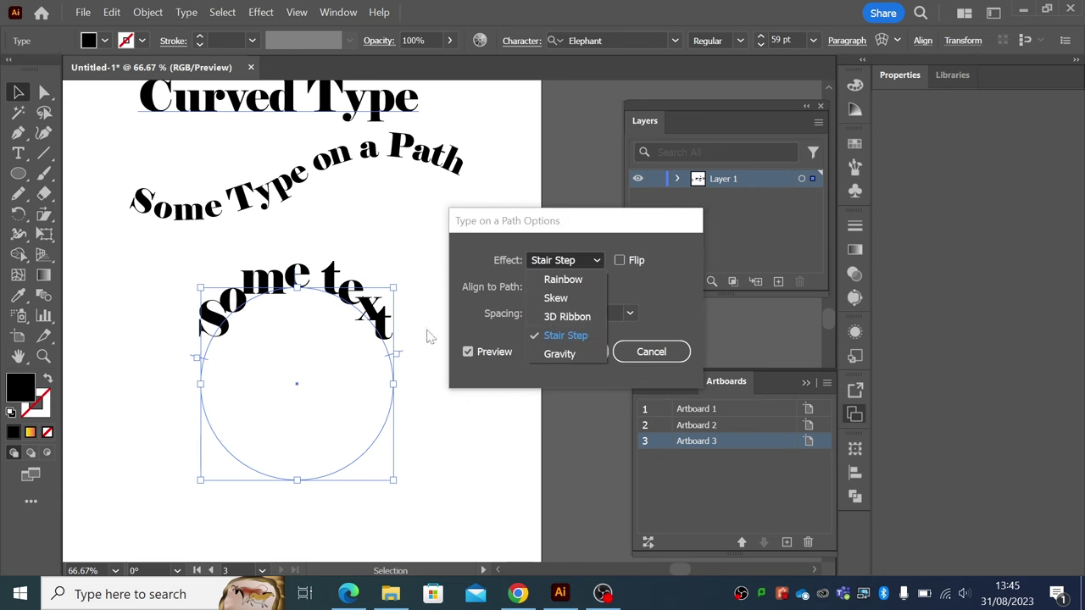
pyautogui.click(557, 354)
pyautogui.click(543, 262)
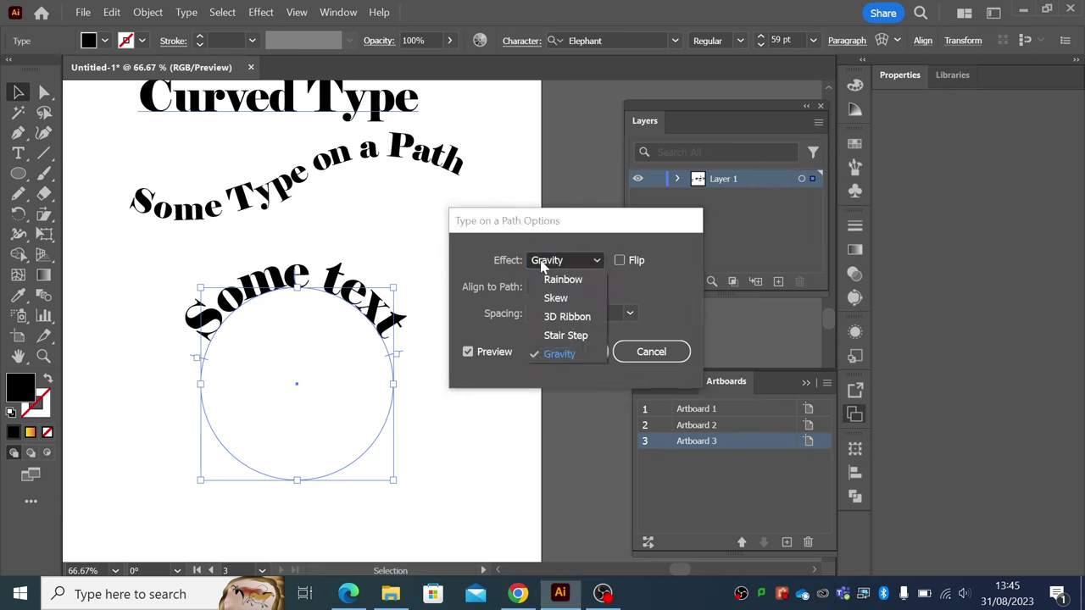
pyautogui.click(549, 279)
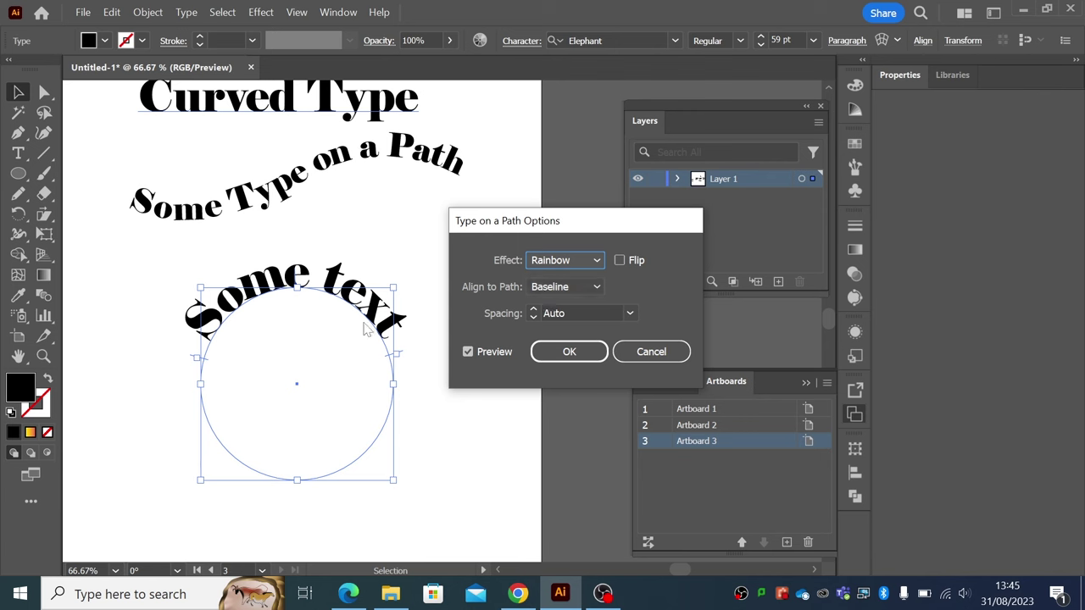
# - Set Align to Path to Descender, after trying Ascender, and confirm with OK
pyautogui.click(549, 287)
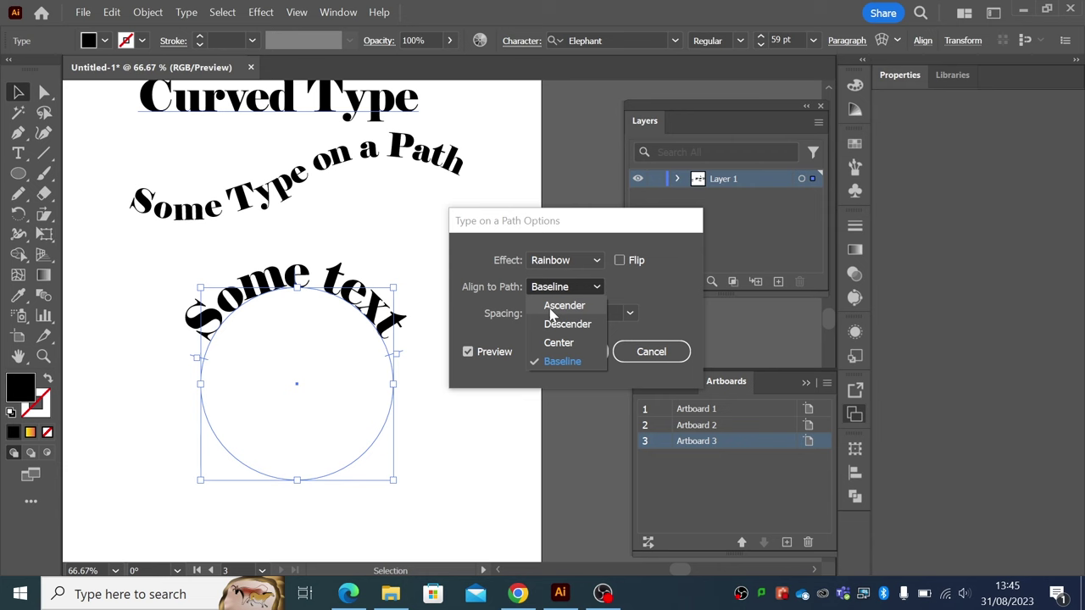
pyautogui.click(552, 309)
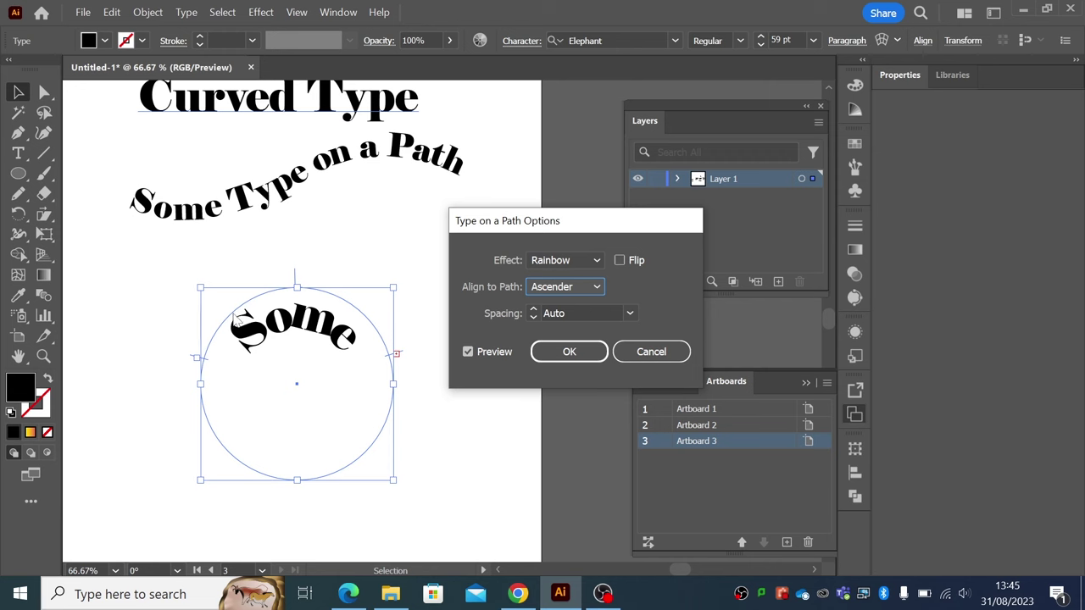
pyautogui.click(537, 288)
pyautogui.click(545, 320)
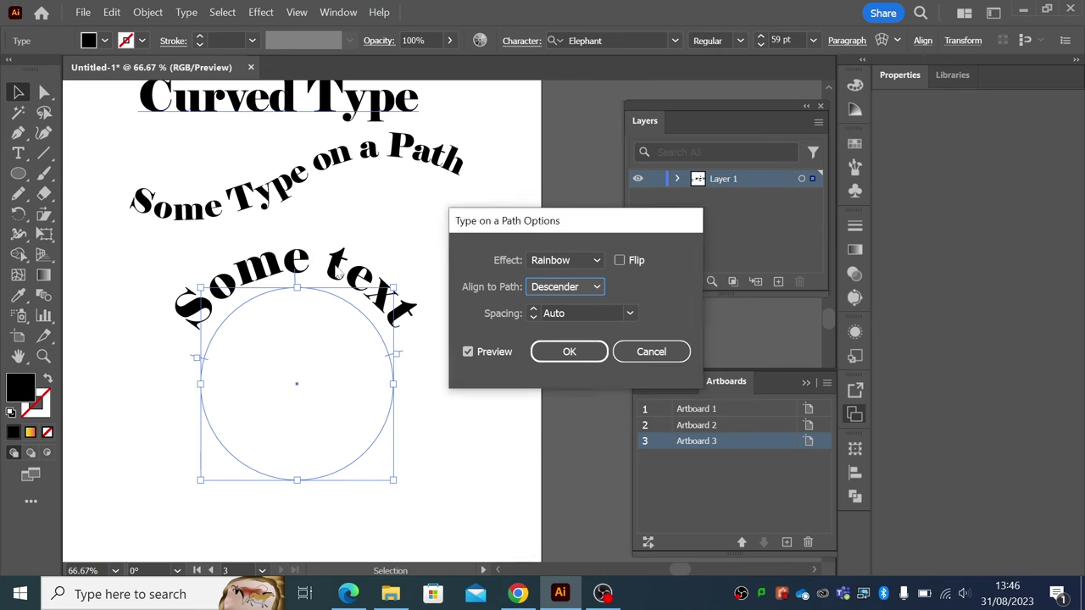
pyautogui.click(569, 352)
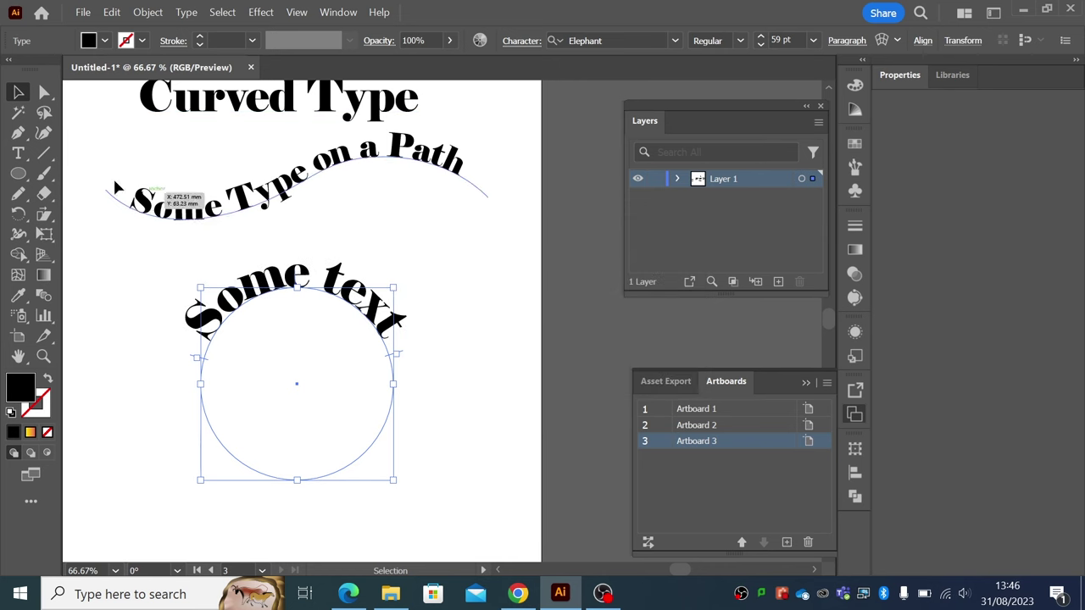
# - Change the circle text from 'Some text' to 'Some type'
pyautogui.click(30, 155)
pyautogui.moveTo(336, 289); pyautogui.dragTo(393, 333)
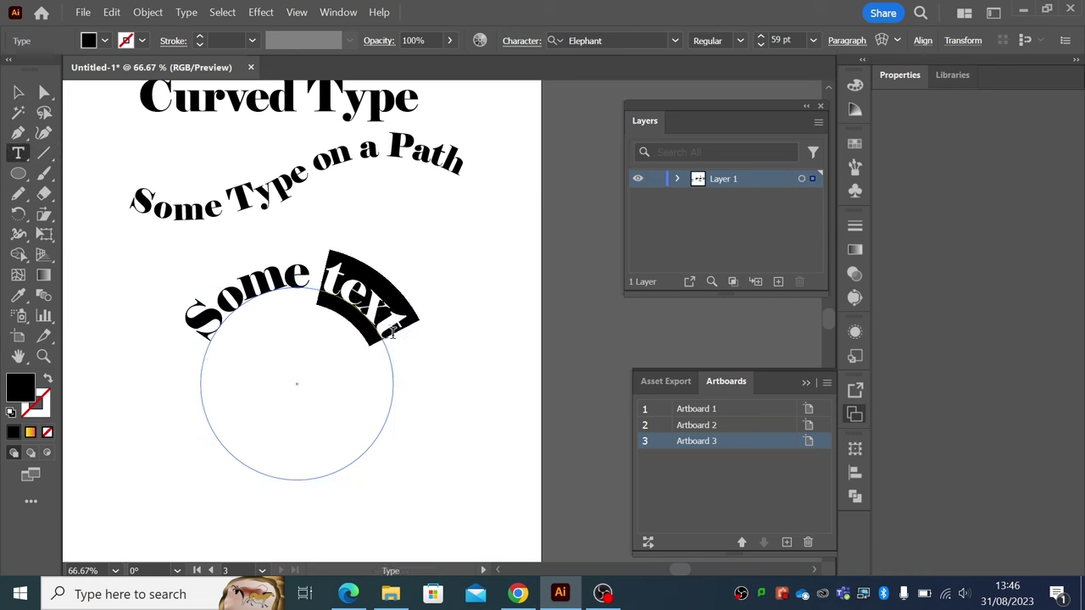
pyautogui.press('BackSpace')
pyautogui.write('ype')
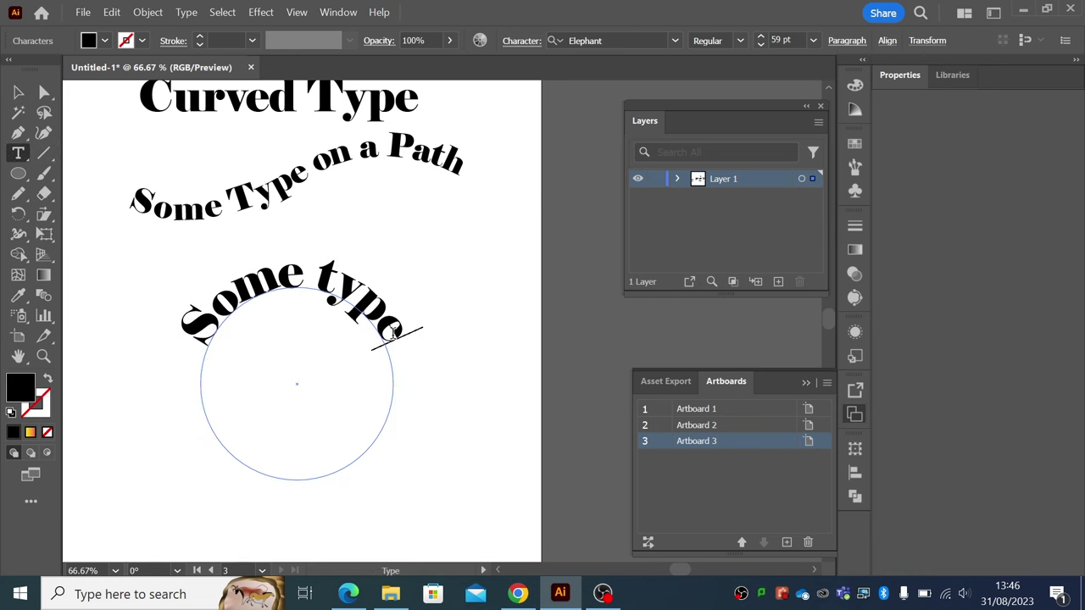
pyautogui.press('Escape')
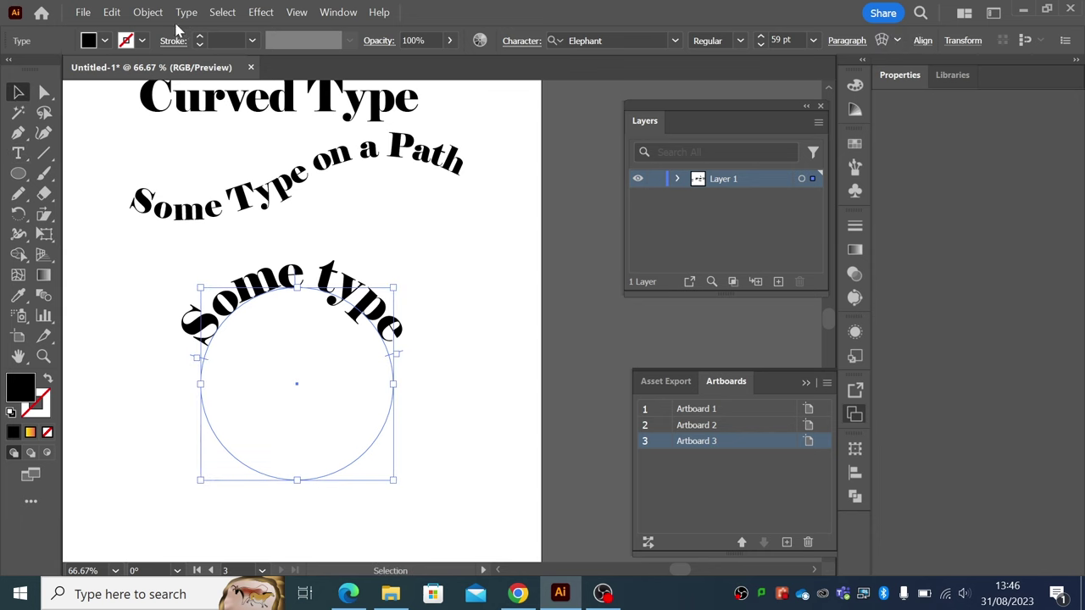
# - Reopen Type on a Path Options and preview Descender, Center and Ascender alignments
pyautogui.click(187, 12)
pyautogui.moveTo(254, 161)
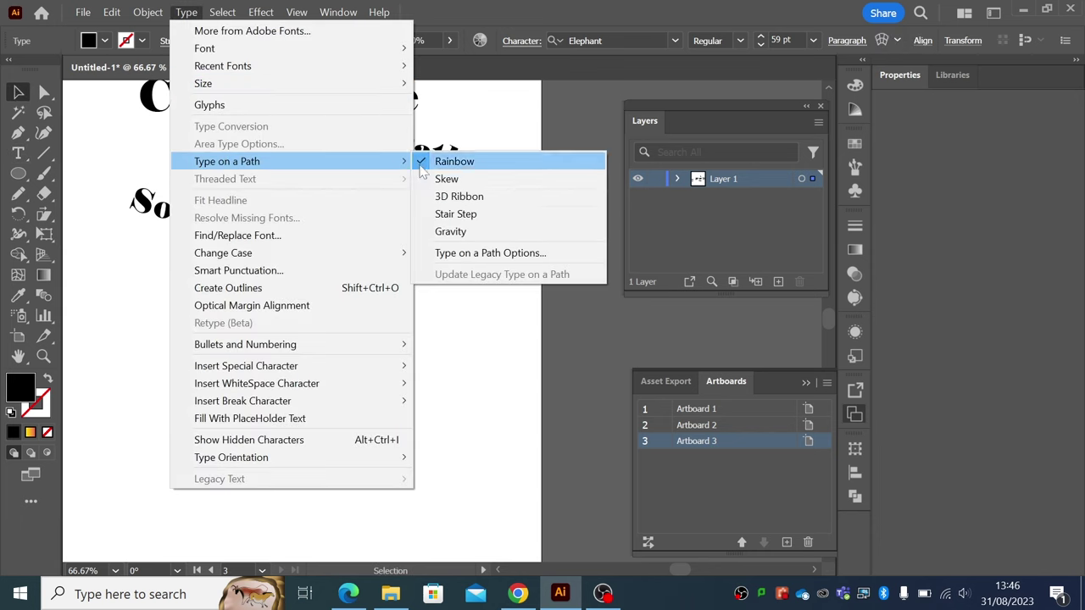
pyautogui.click(464, 252)
pyautogui.click(566, 286)
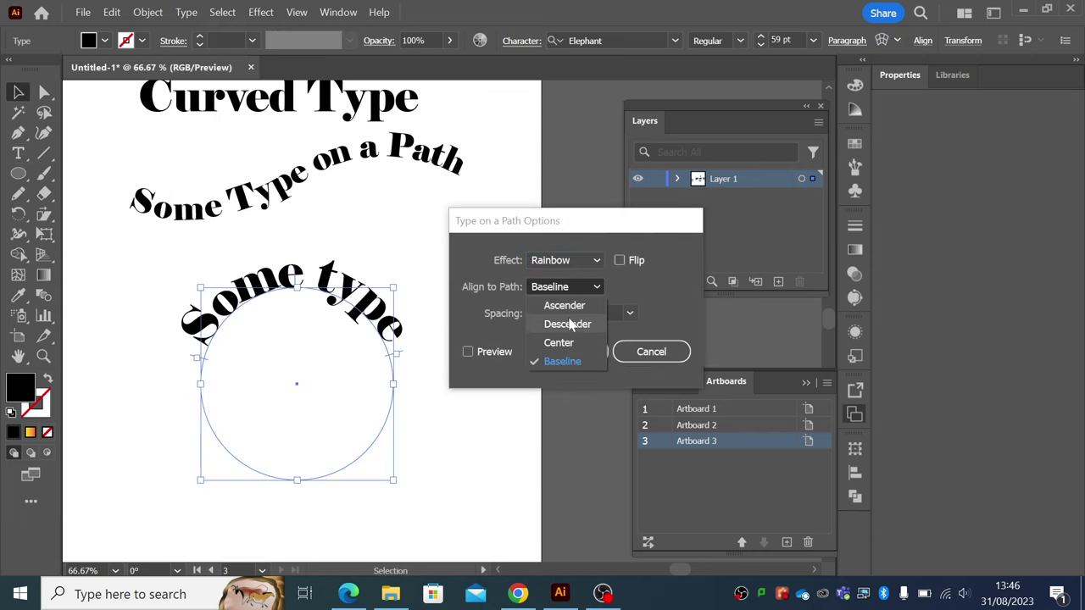
pyautogui.click(567, 325)
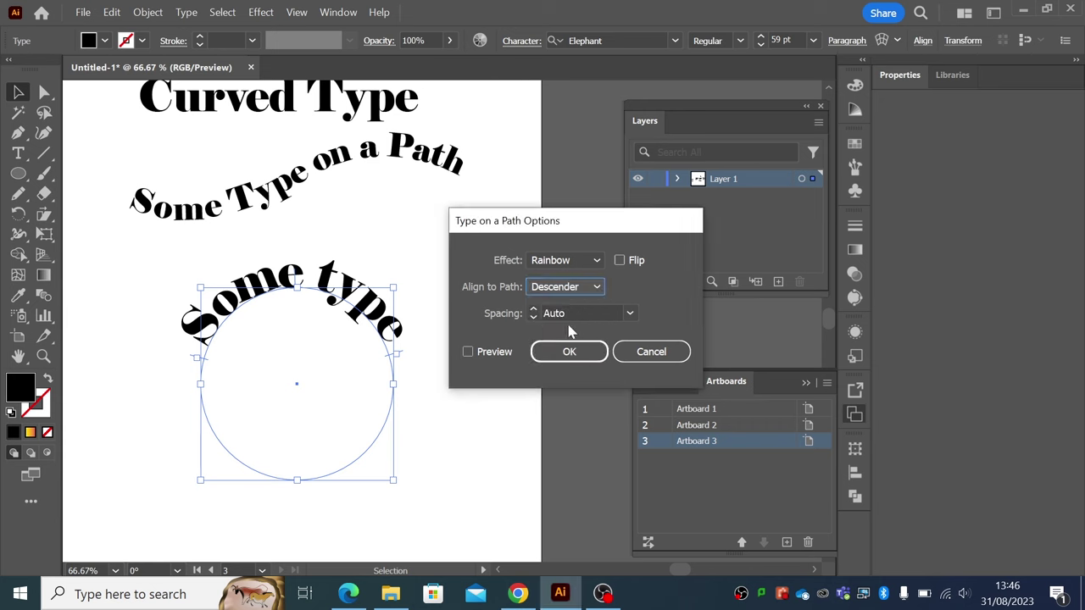
pyautogui.click(468, 352)
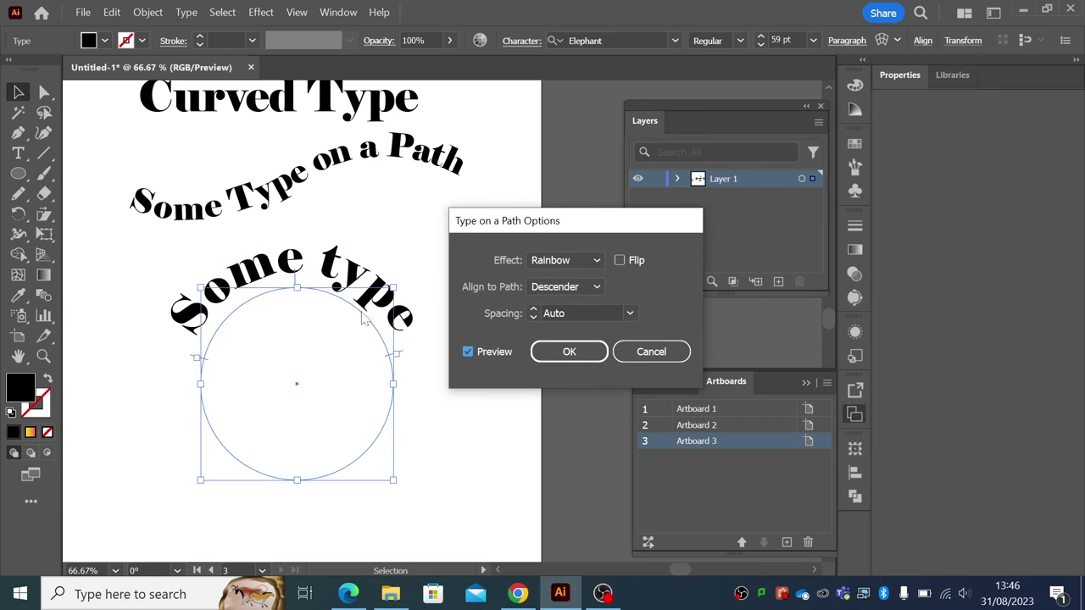
pyautogui.click(560, 286)
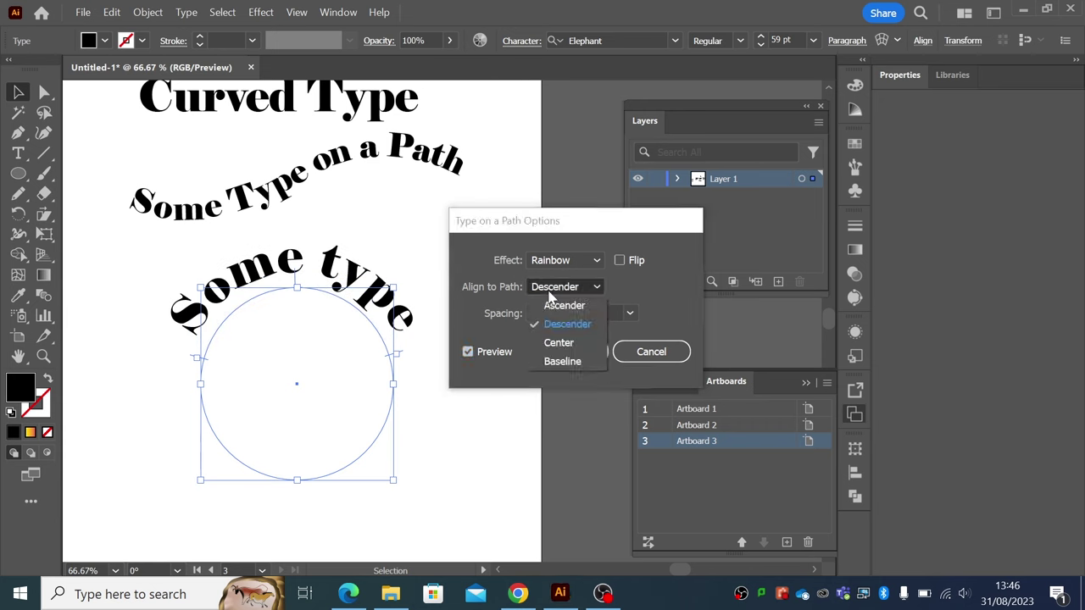
pyautogui.click(558, 343)
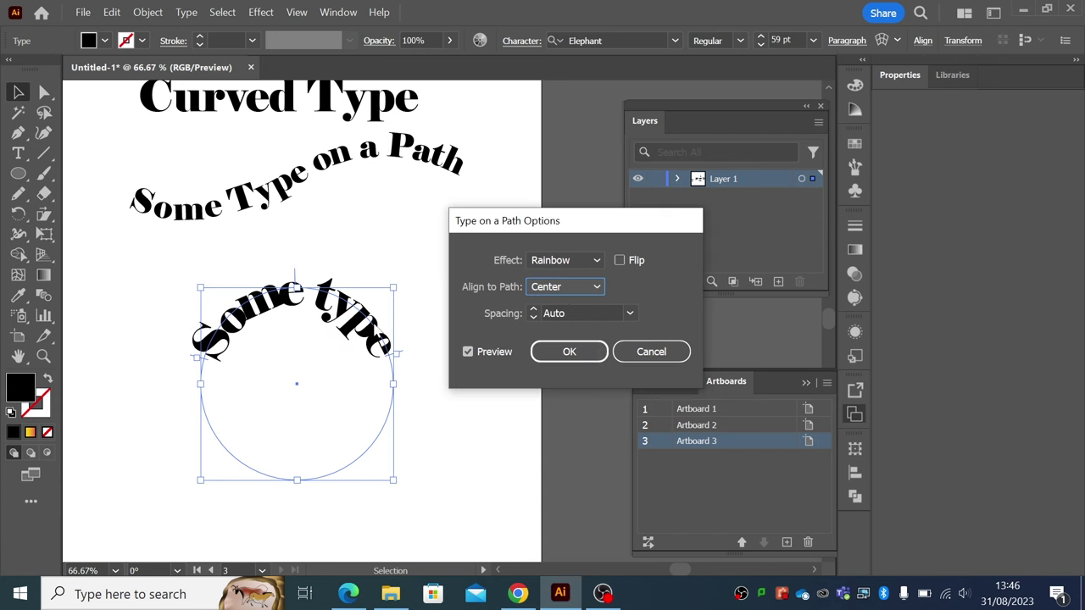
pyautogui.click(561, 286)
pyautogui.click(562, 305)
pyautogui.click(562, 288)
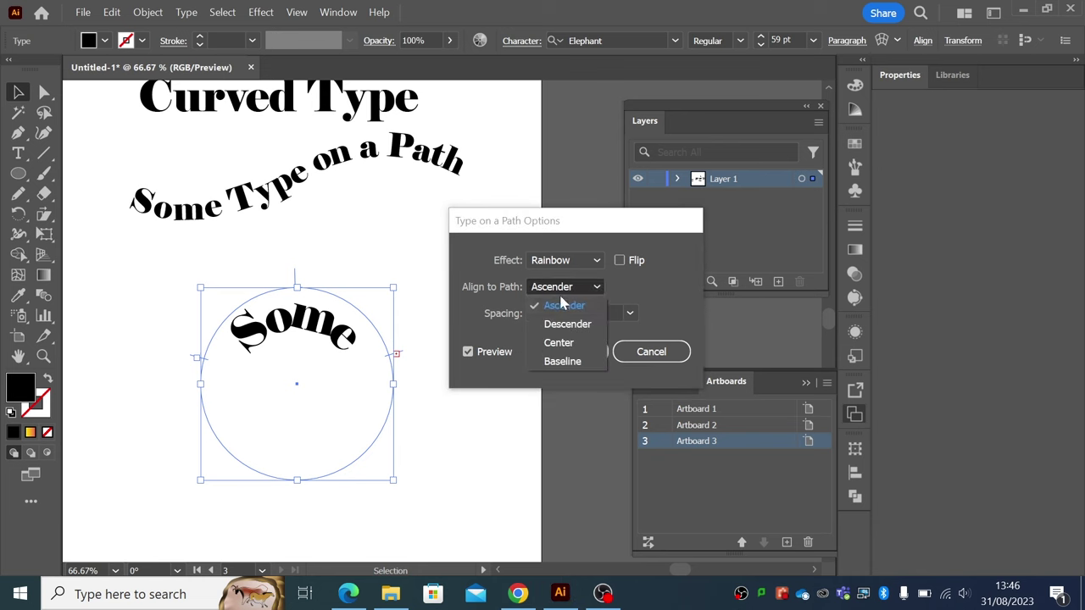
pyautogui.click(563, 305)
# - Set the circle text's Align to Path to Baseline and confirm
pyautogui.scroll(-1, 561, 288)
pyautogui.click(561, 287)
pyautogui.click(557, 340)
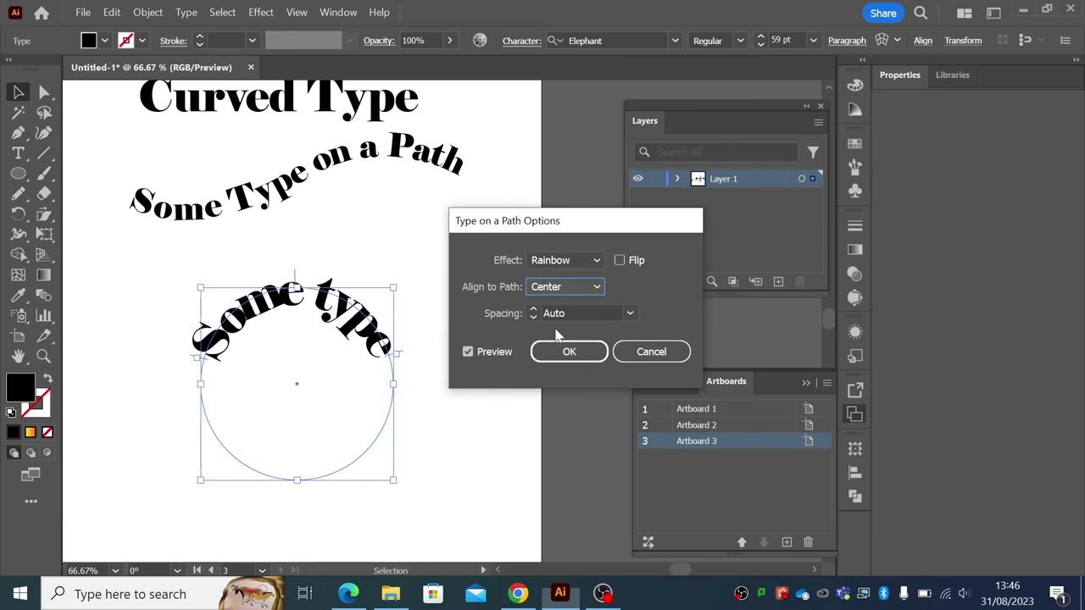
pyautogui.click(562, 287)
pyautogui.click(561, 360)
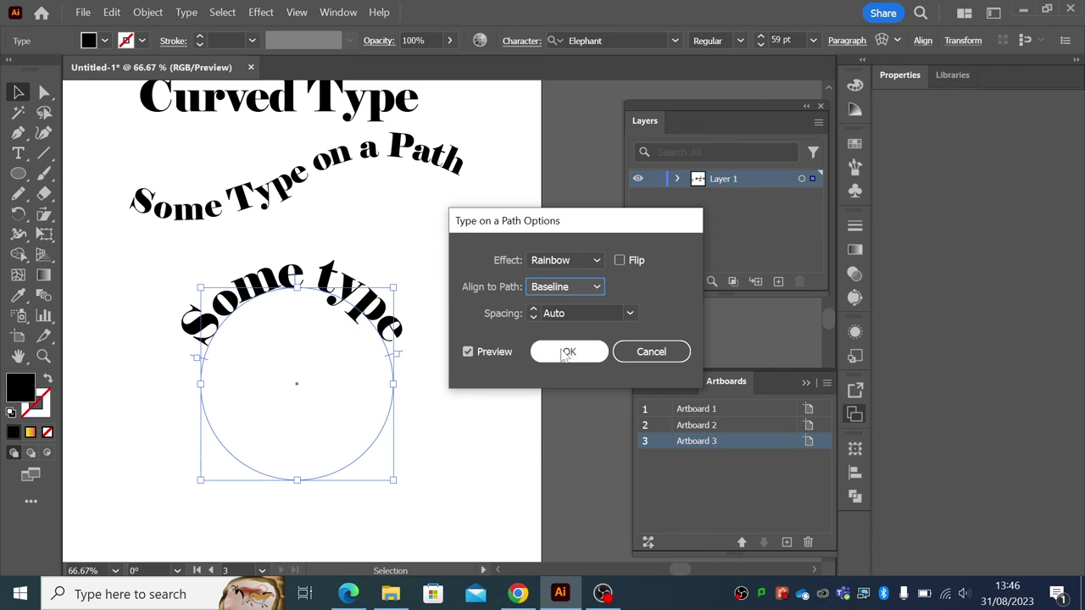
pyautogui.click(566, 352)
pyautogui.click(311, 329)
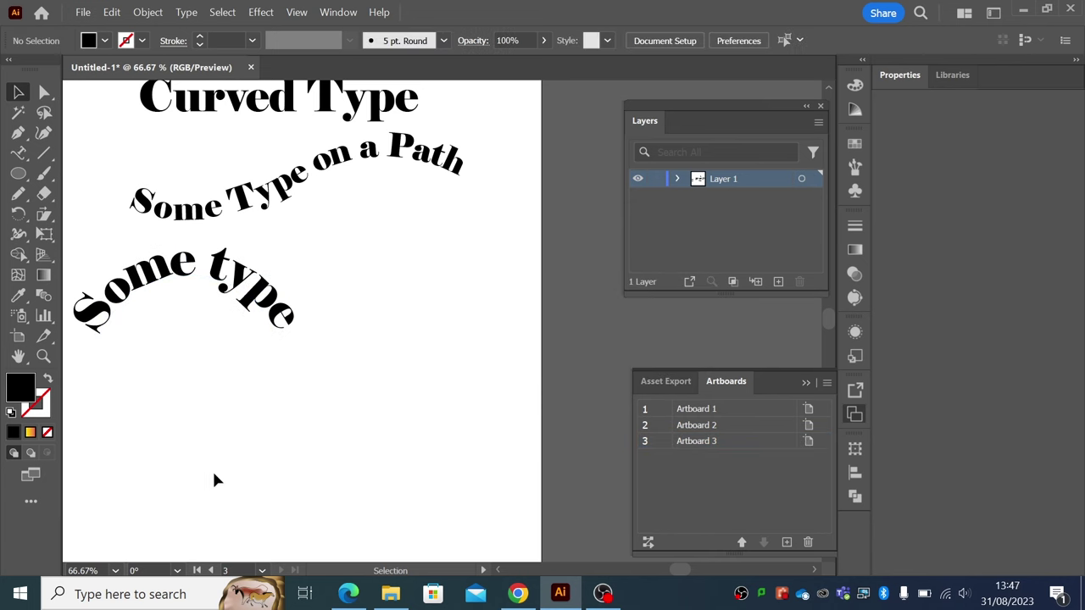
# - Copy and paste the curved 'Some type' circle to make a duplicate
pyautogui.click(254, 317)
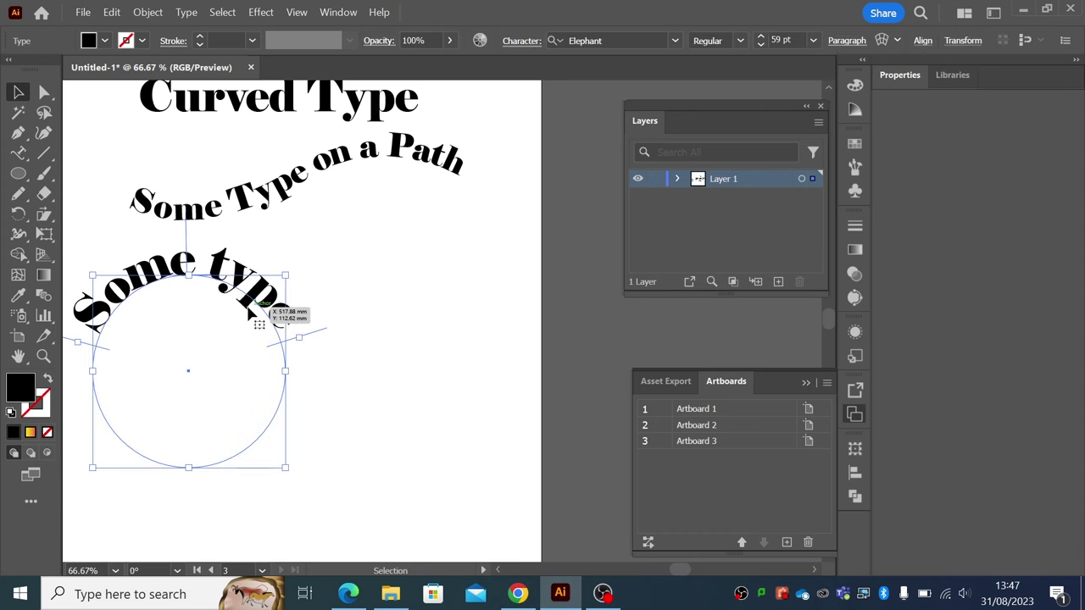
pyautogui.hotkey('ctrl', 'c')
pyautogui.hotkey('ctrl', 'v')
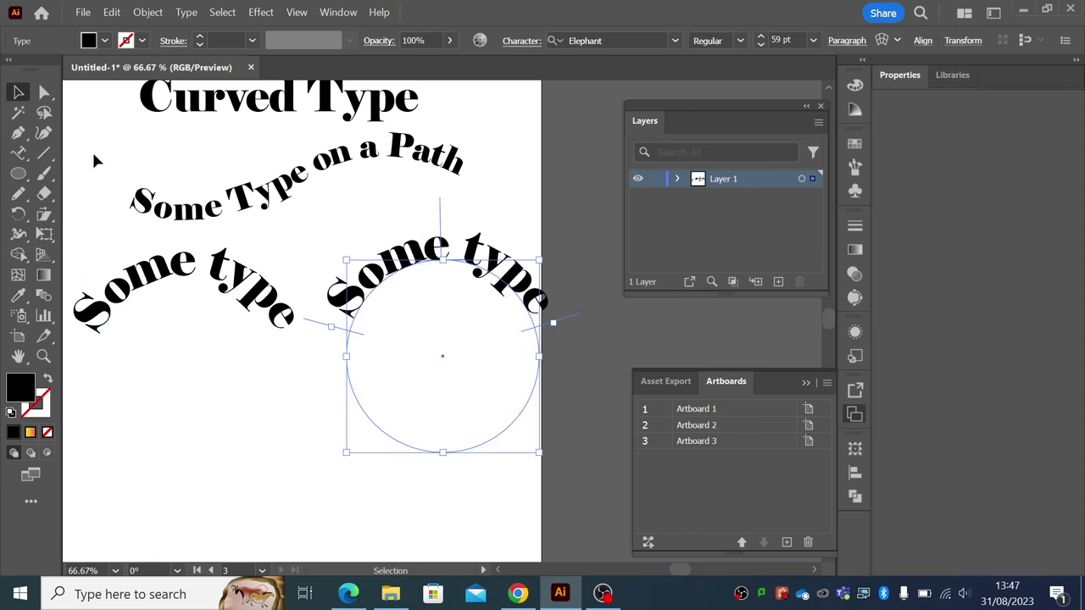
# - Flip the duplicate's text to the circle's bottom, then nudge the circle and centre the text
pyautogui.click(44, 91)
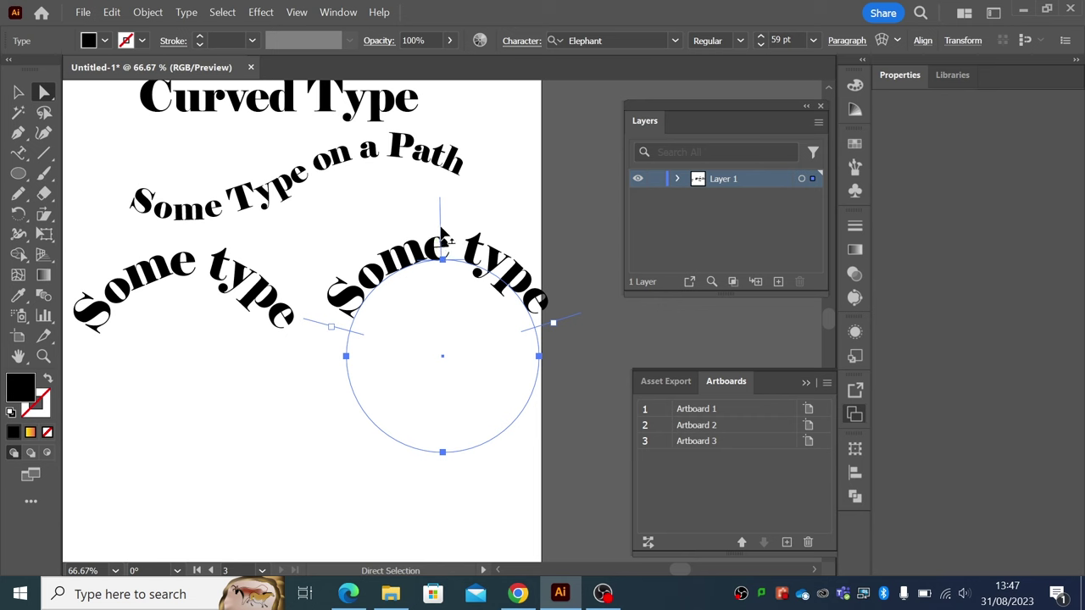
pyautogui.moveTo(440, 231); pyautogui.dragTo(412, 307)
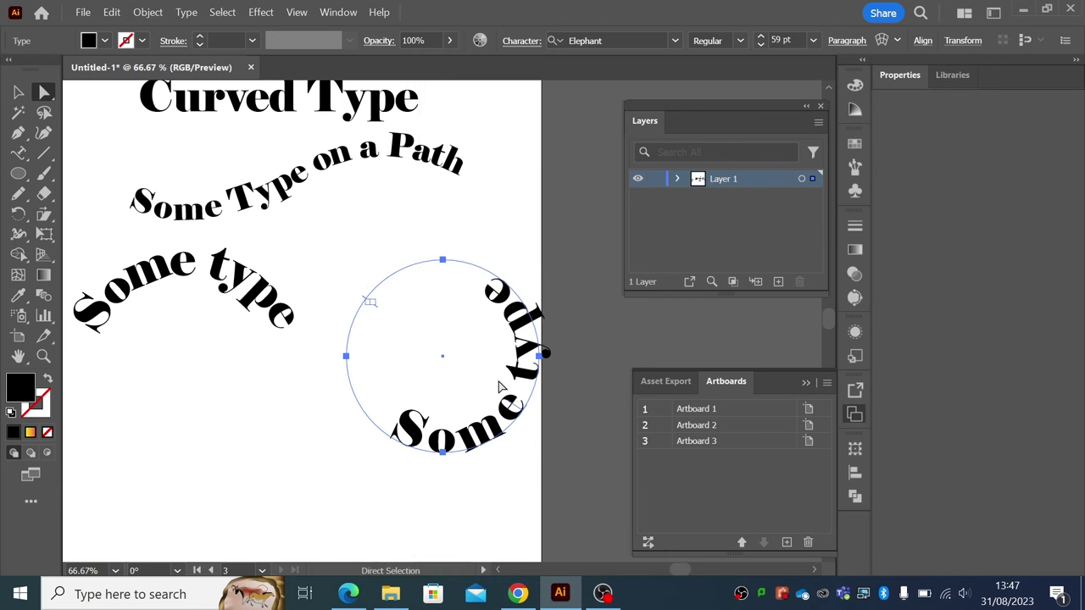
pyautogui.moveTo(519, 410); pyautogui.dragTo(438, 426)
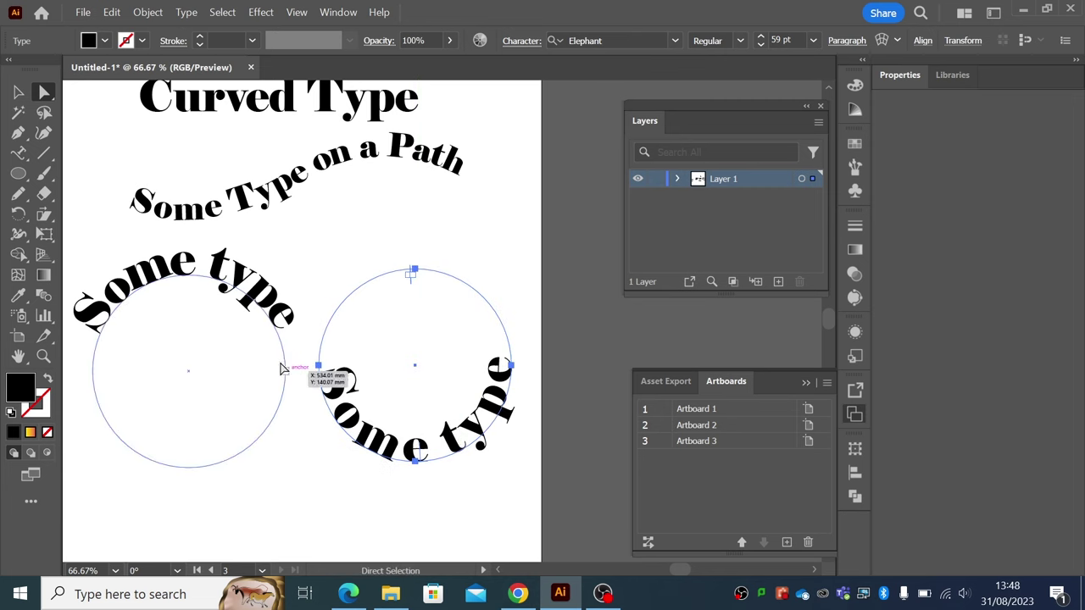
pyautogui.moveTo(338, 379); pyautogui.dragTo(358, 416)
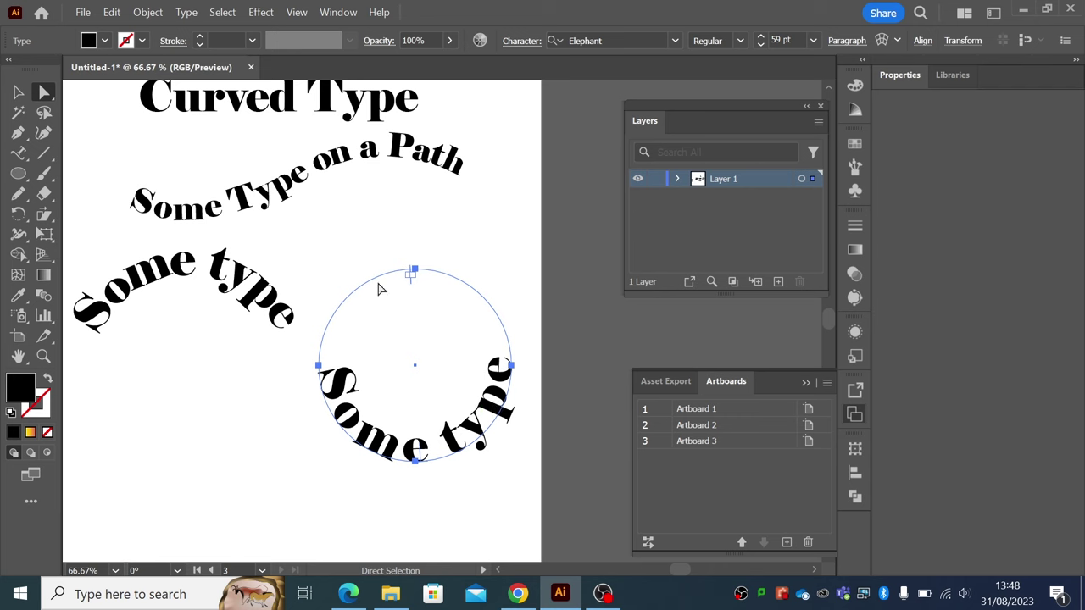
# - Set the lower text's Type on a Path Align to Path option to Ascender
pyautogui.click(187, 12)
pyautogui.moveTo(305, 163)
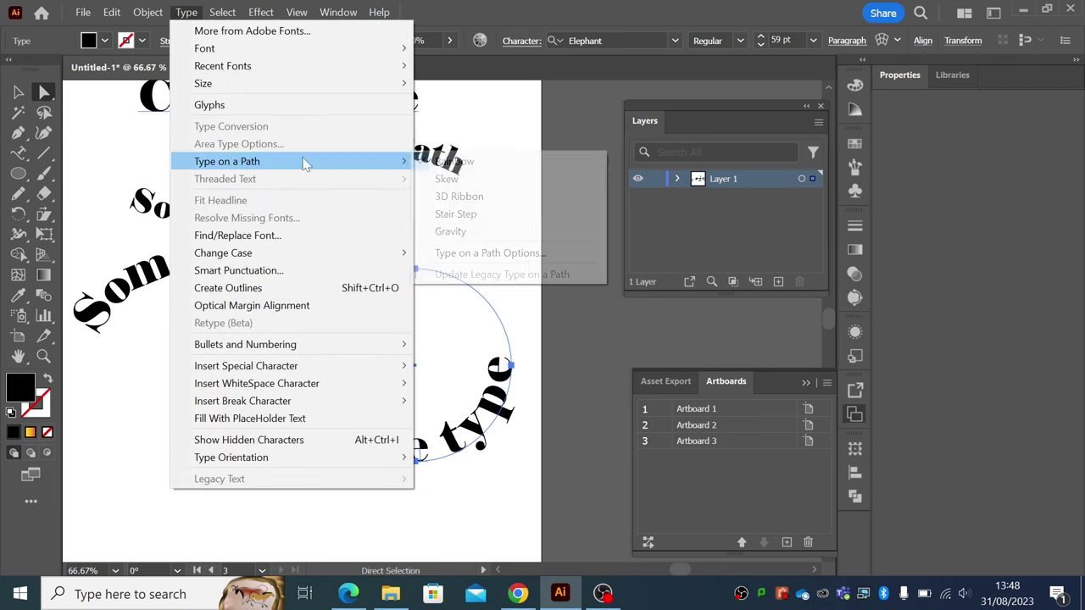
pyautogui.click(449, 252)
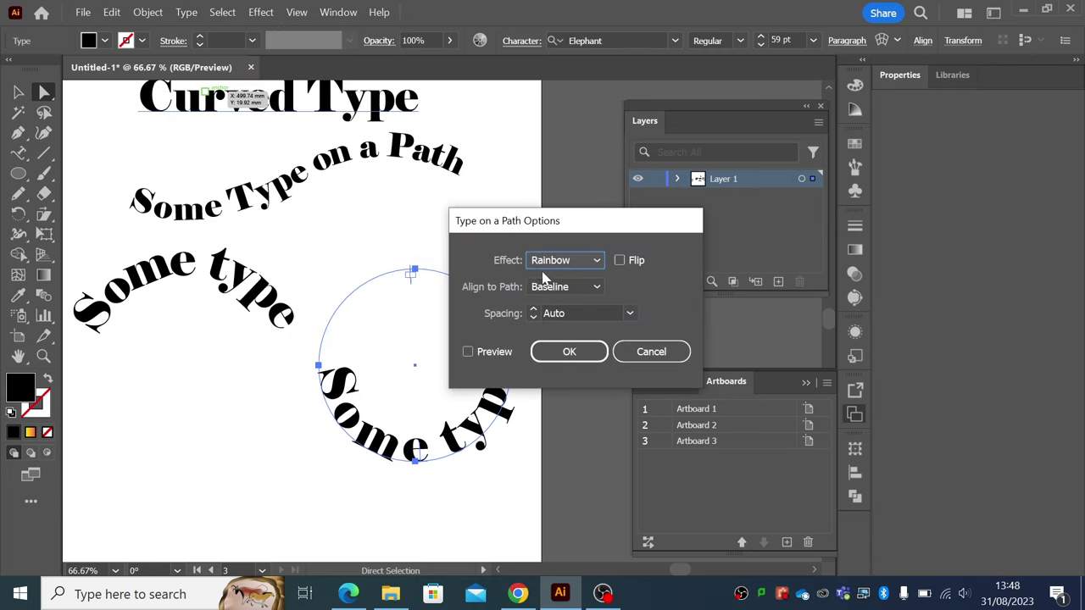
pyautogui.click(549, 288)
pyautogui.click(558, 306)
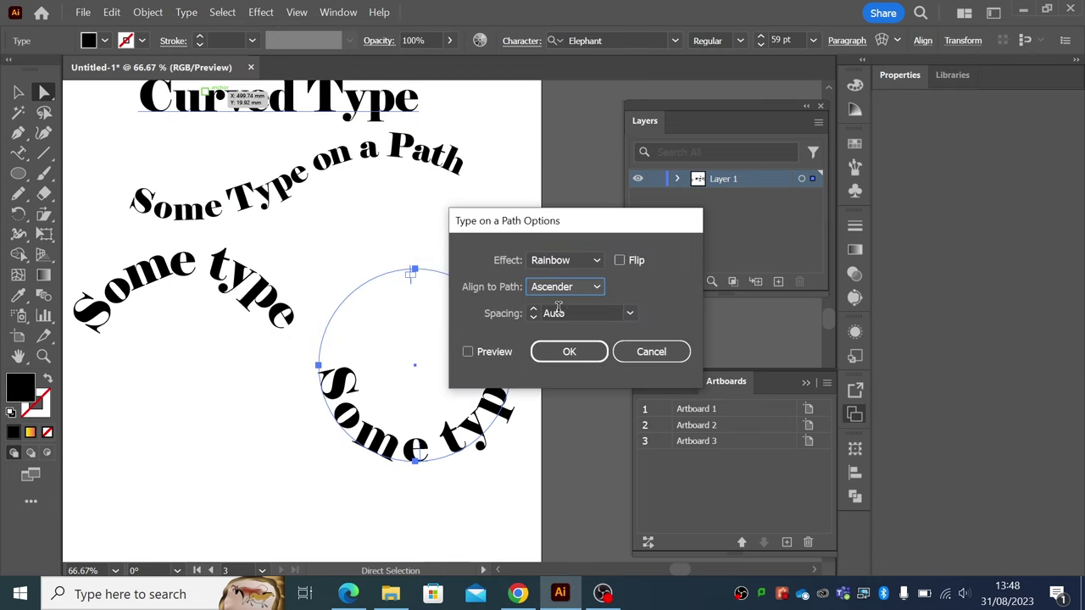
pyautogui.click(564, 352)
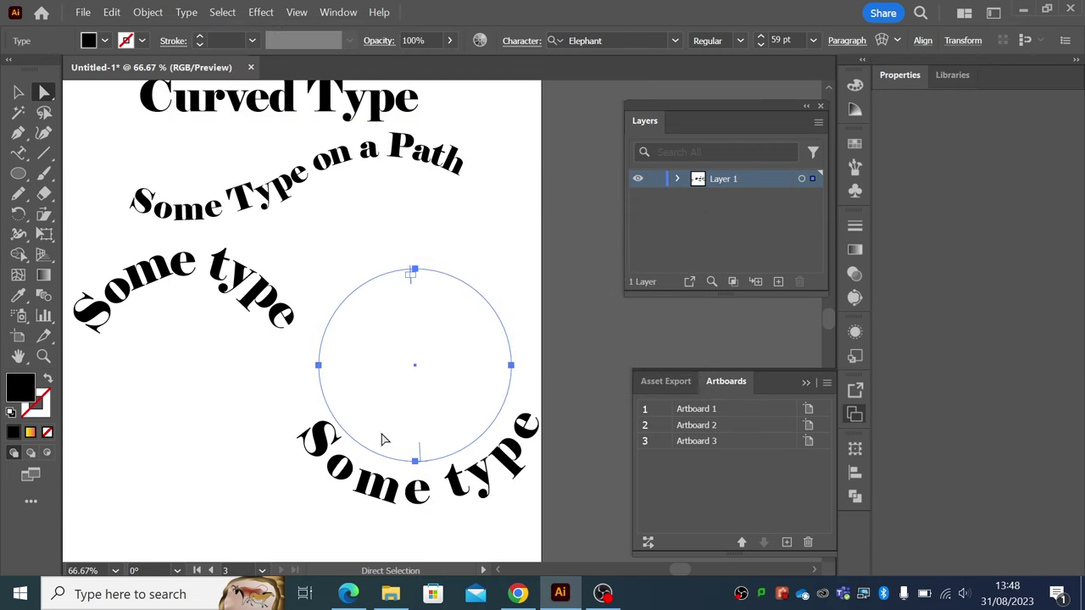
pyautogui.click(19, 92)
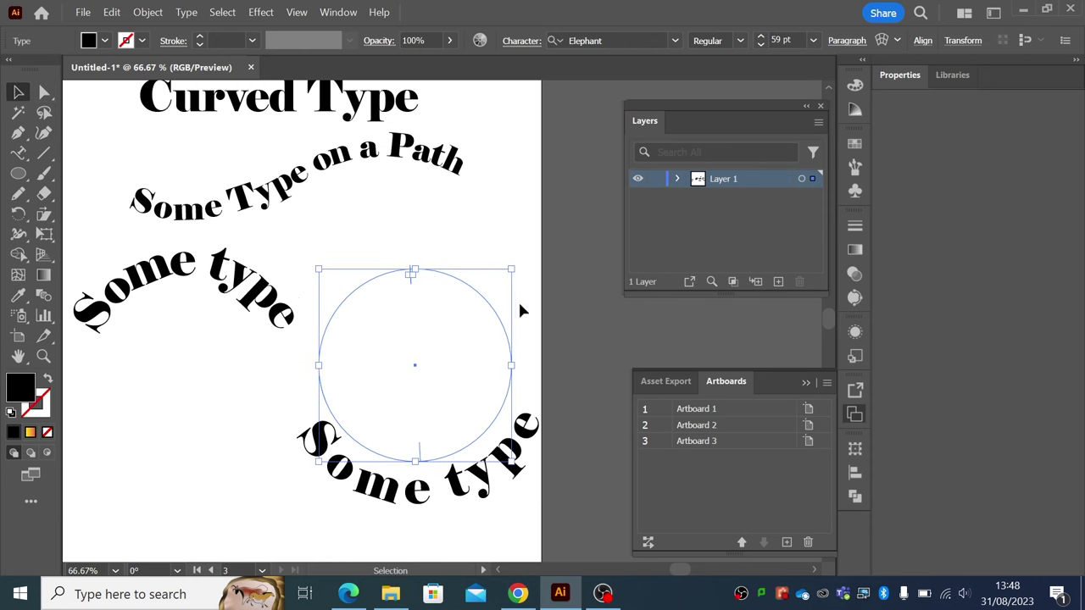
# - Align both circular 'Some type' objects on horizontal and vertical centres, then deselect
pyautogui.keyDown('shift'); pyautogui.click(268, 367); pyautogui.keyUp('shift')
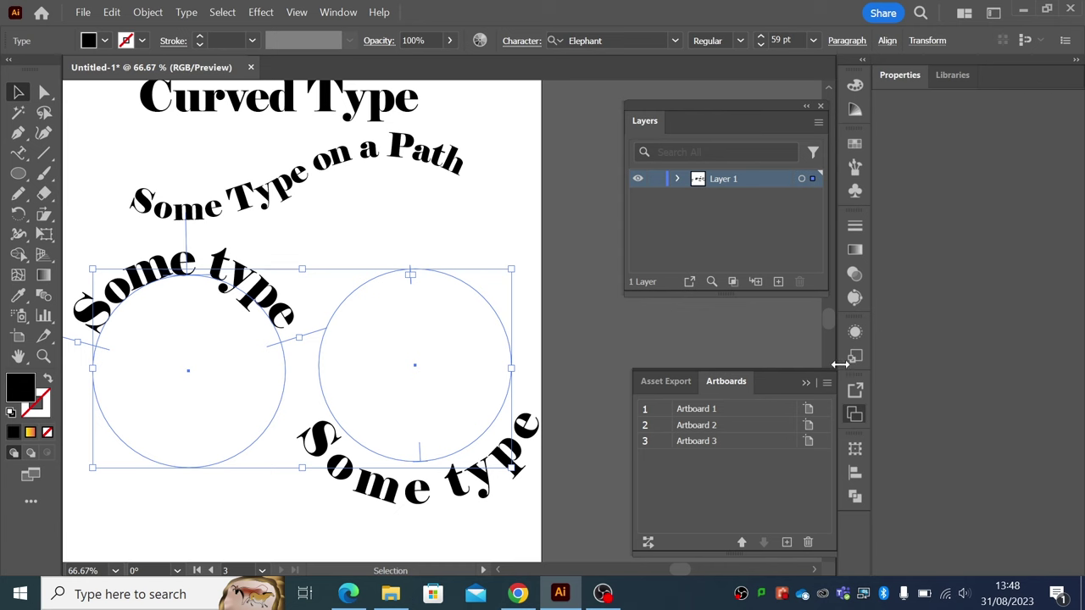
pyautogui.click(854, 472)
pyautogui.click(681, 455)
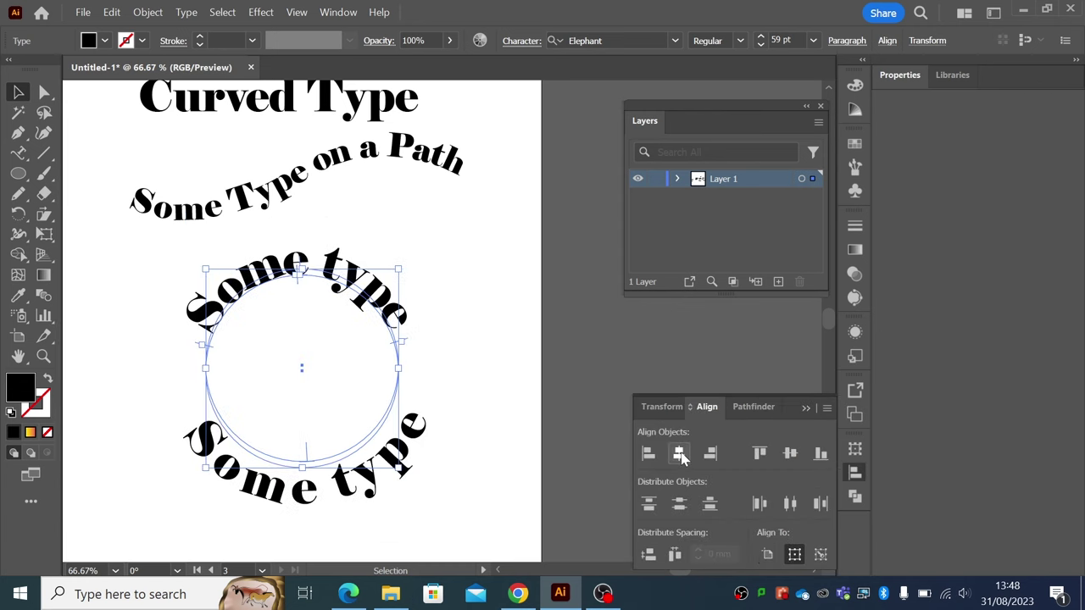
pyautogui.click(789, 453)
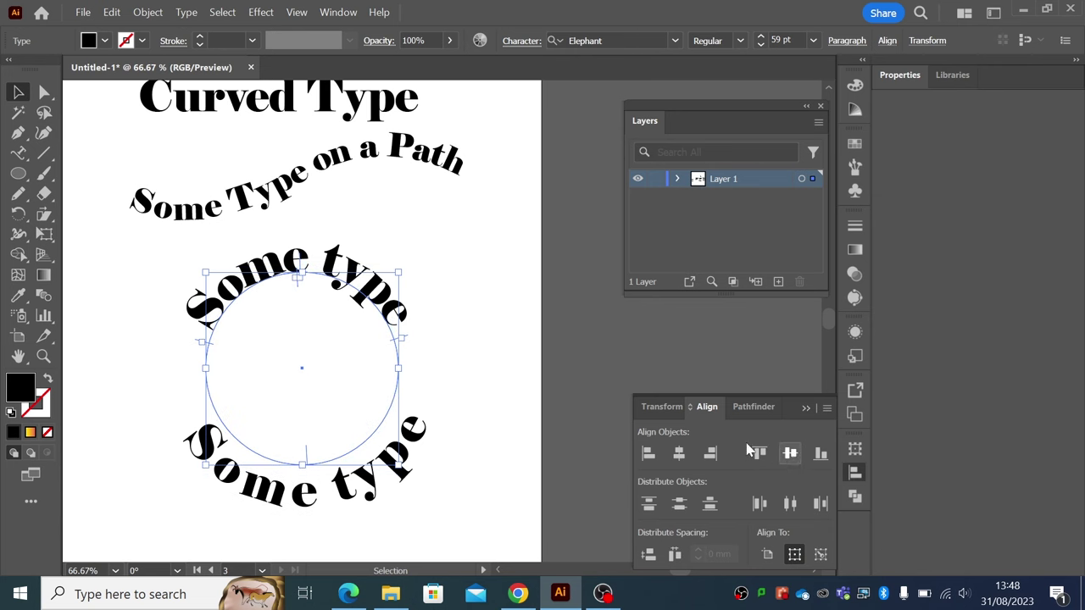
pyautogui.click(497, 387)
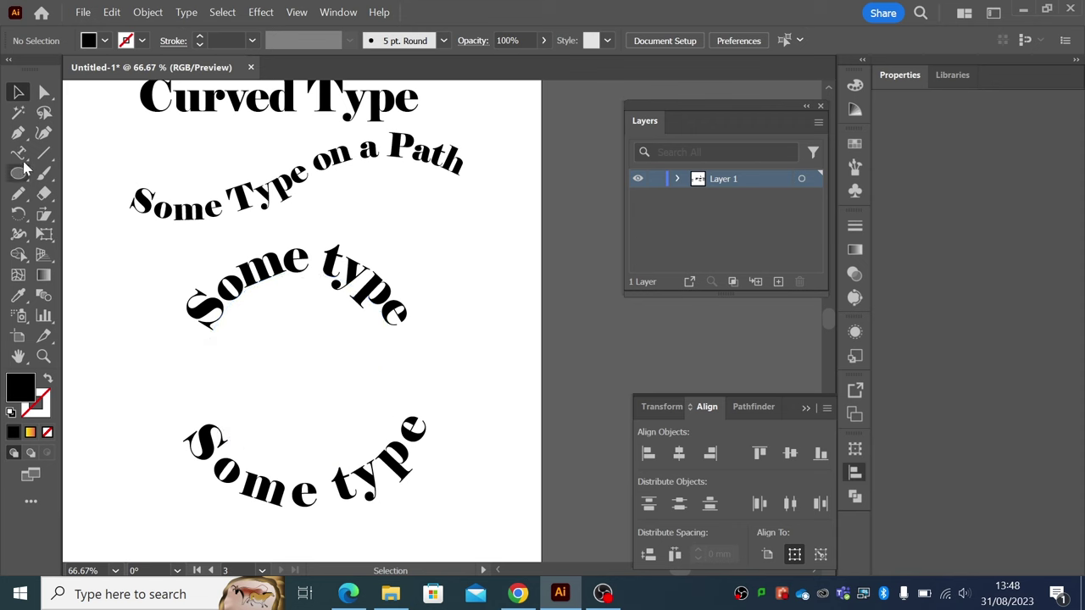
# - Select the upper arc's 'Some type' text and set its tracking to 50
pyautogui.moveTo(18, 153); pyautogui.dragTo(77, 150)
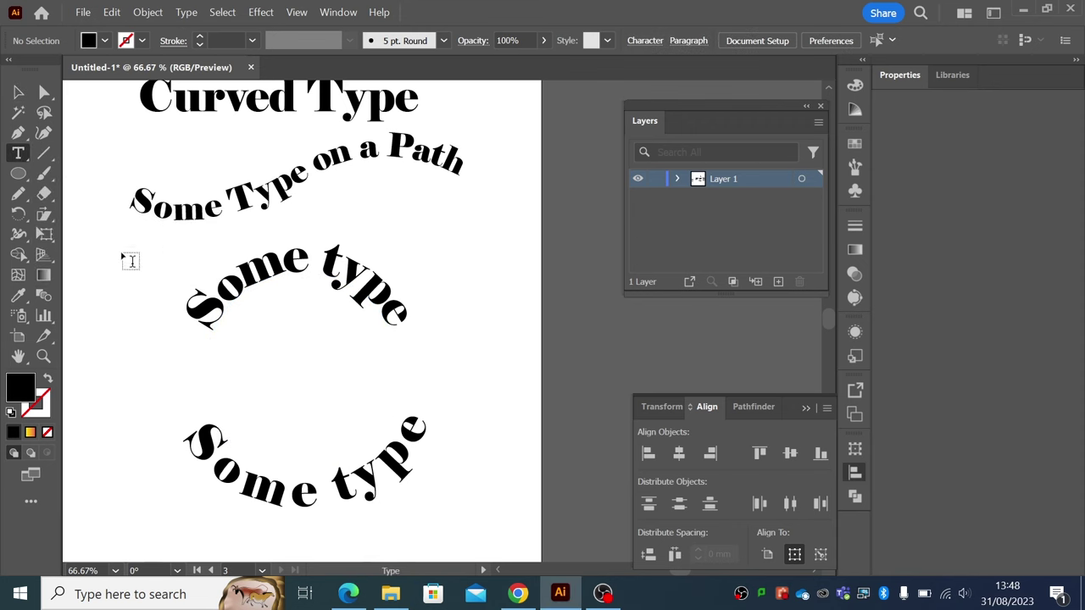
pyautogui.moveTo(189, 307); pyautogui.dragTo(415, 317)
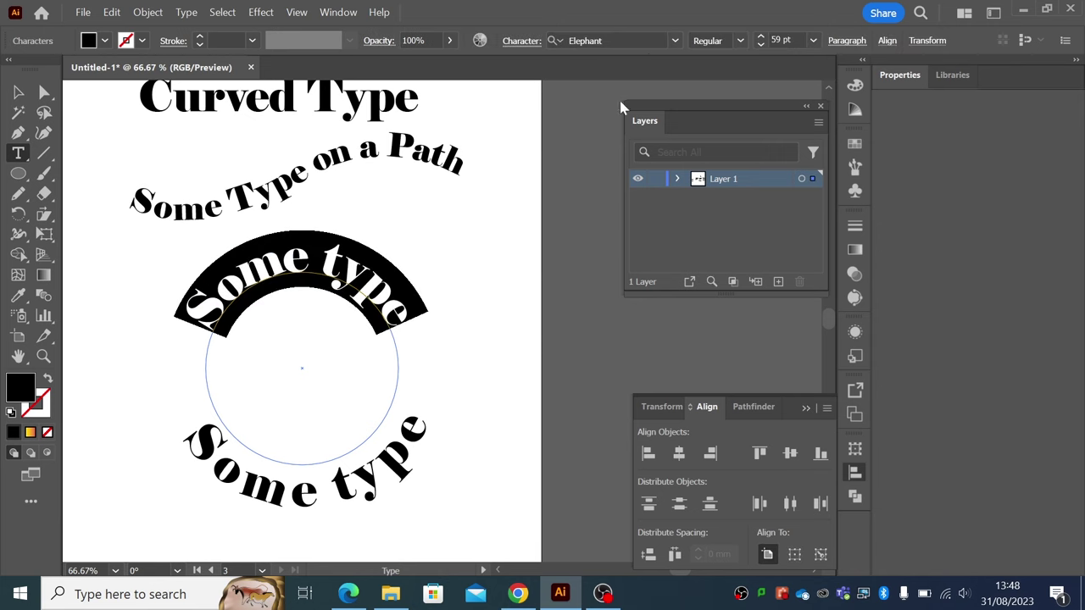
pyautogui.click(521, 44)
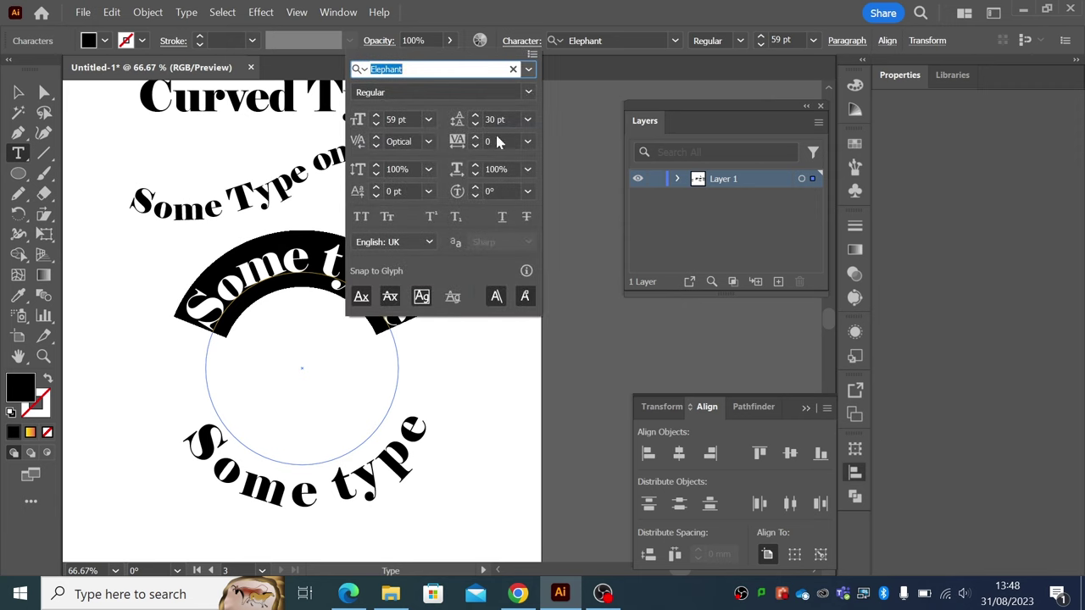
pyautogui.click(526, 140)
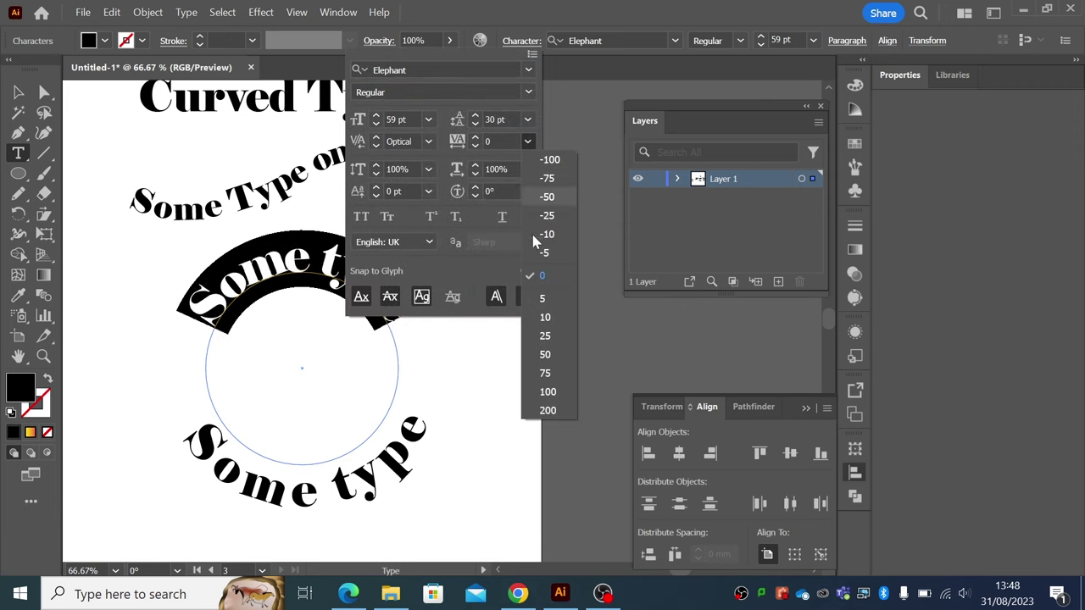
pyautogui.click(543, 354)
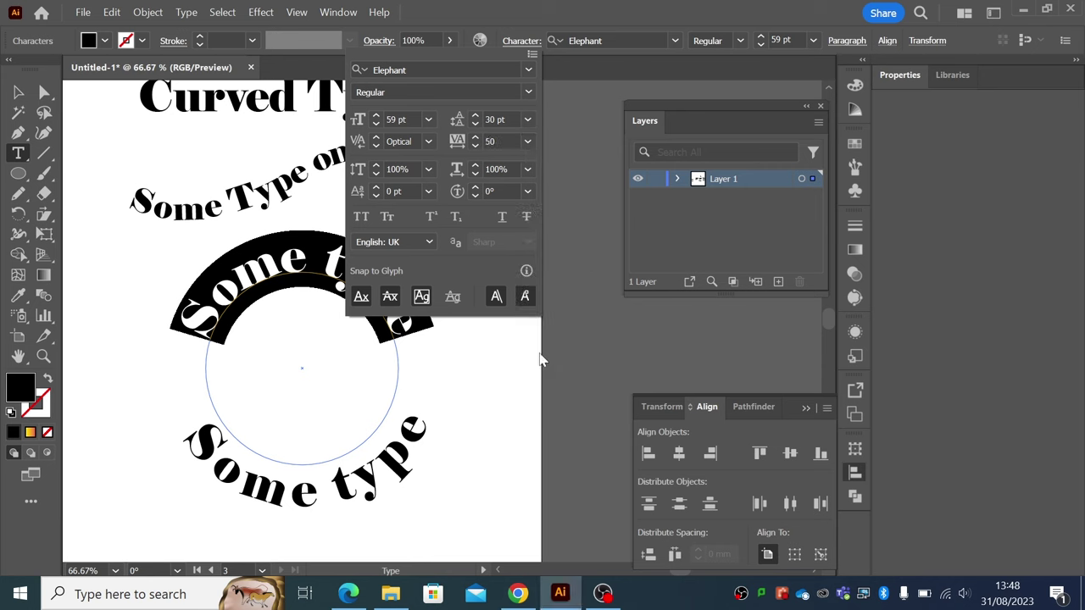
pyautogui.press('Escape')
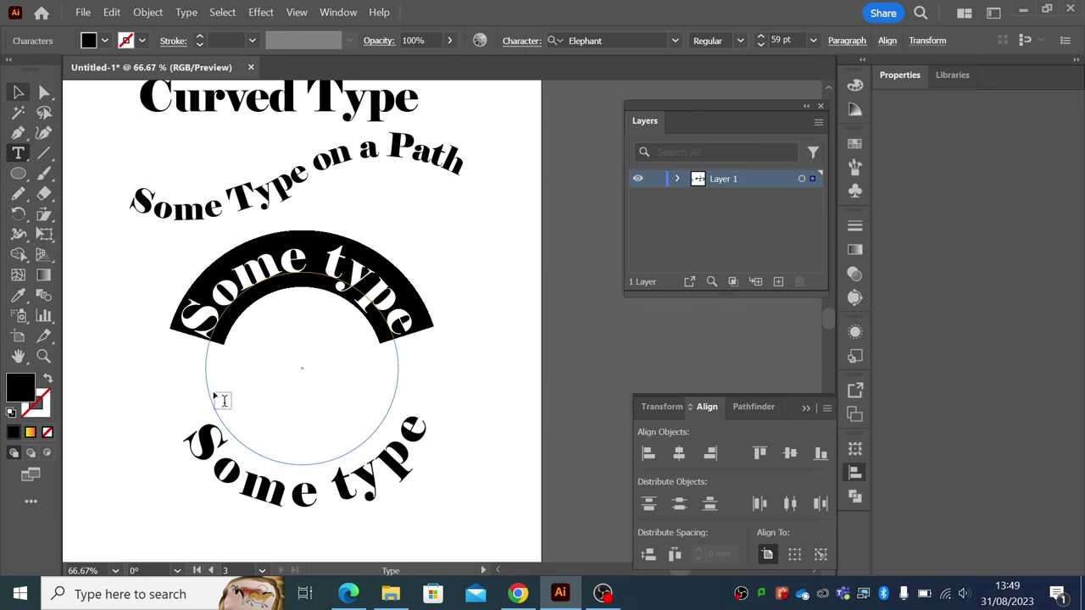
pyautogui.click(19, 92)
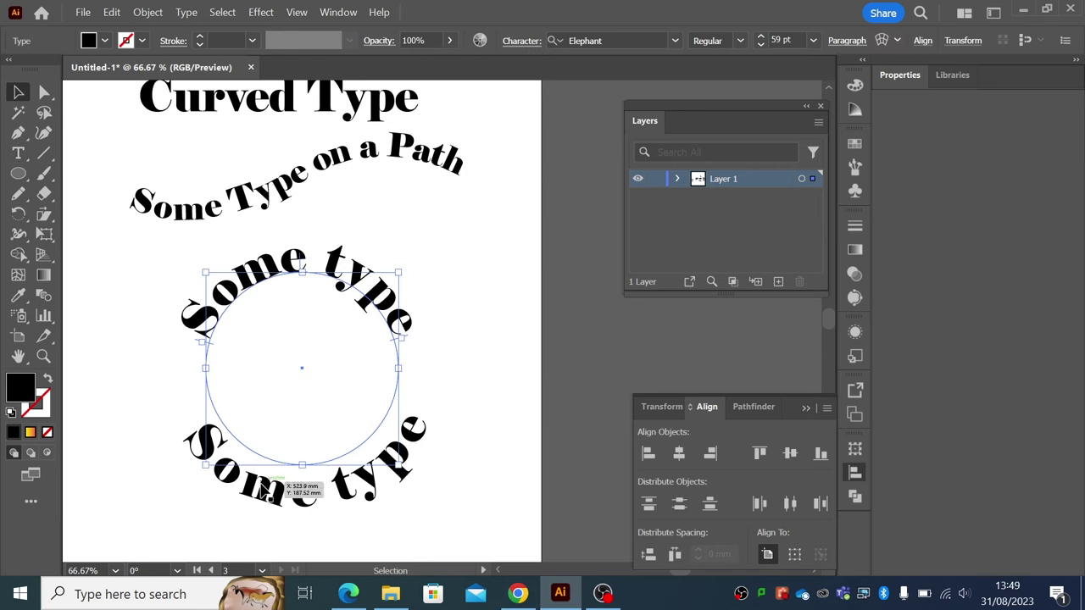
pyautogui.click(188, 13)
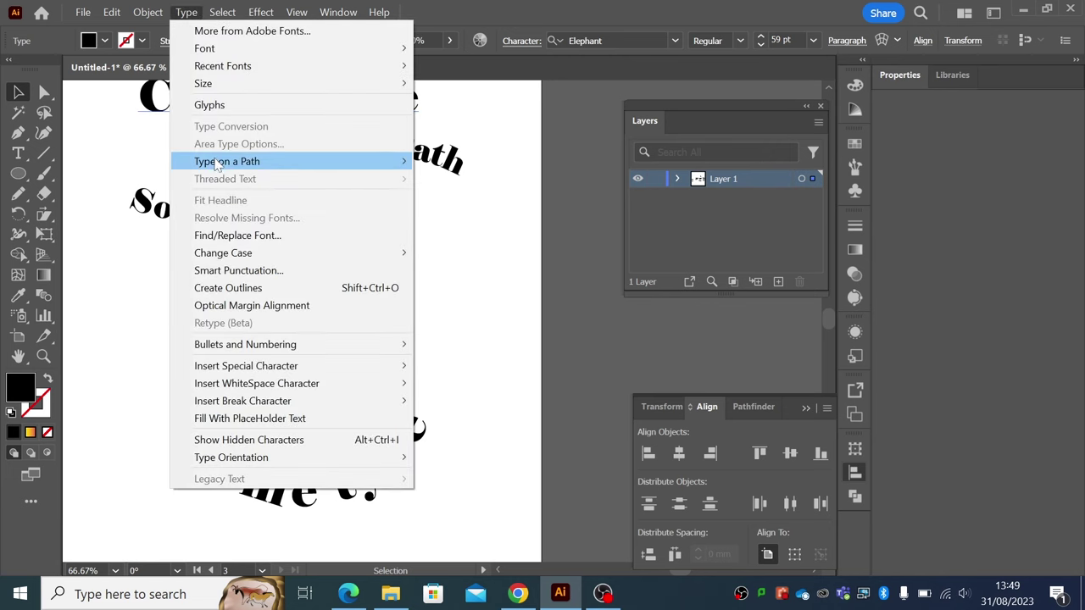
pyautogui.moveTo(288, 161)
pyautogui.click(474, 252)
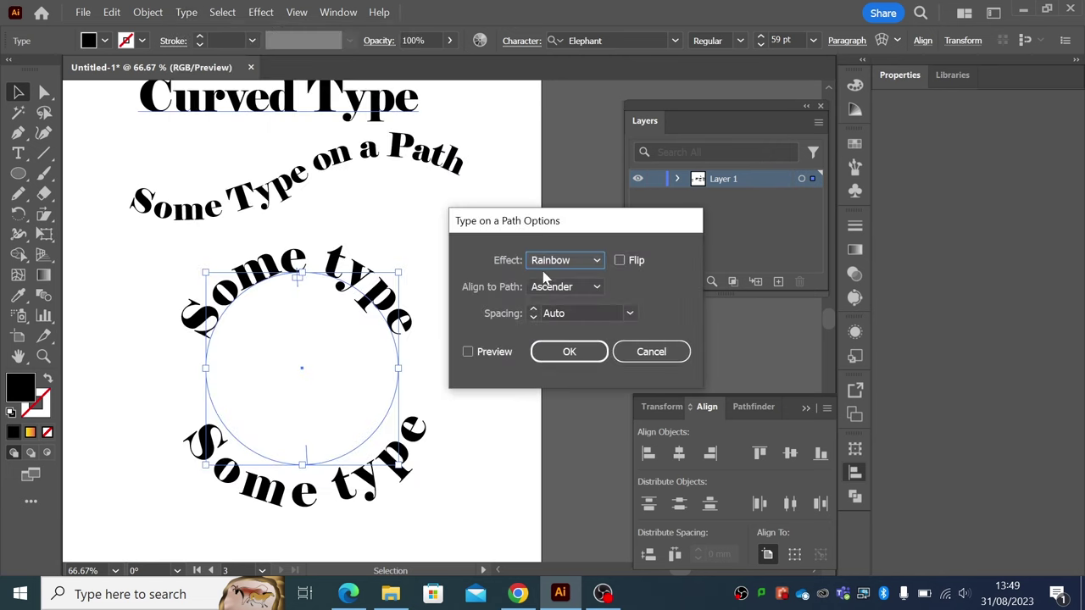
pyautogui.click(631, 315)
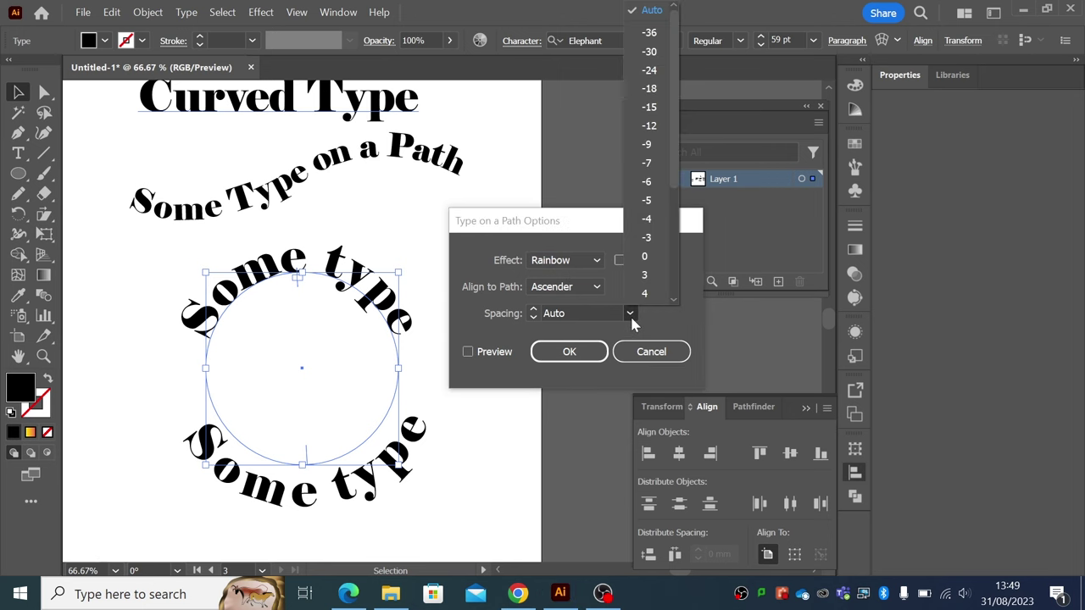
pyautogui.click(648, 162)
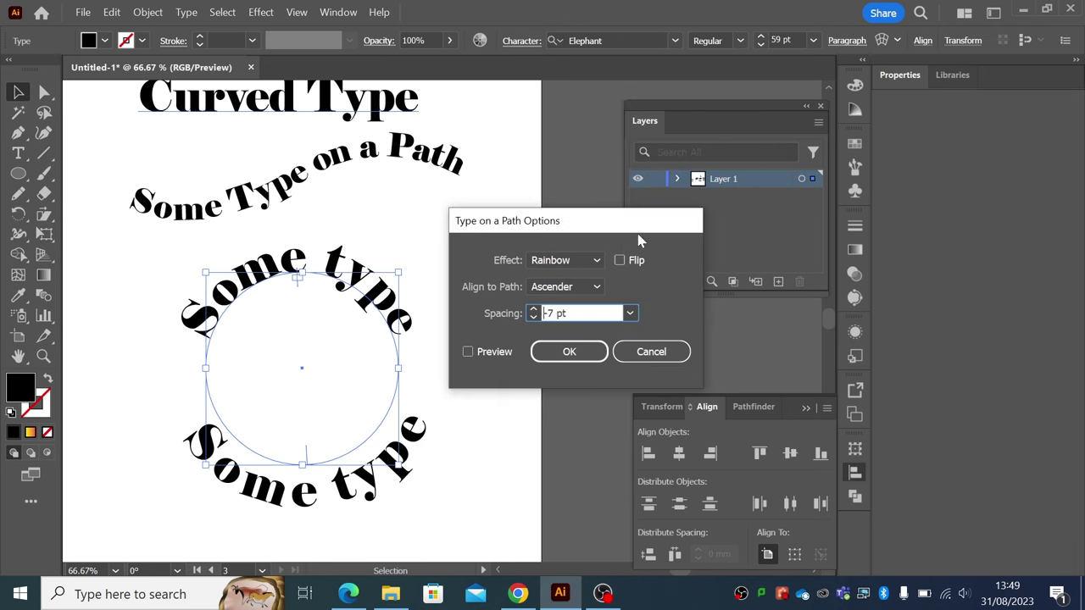
pyautogui.click(469, 351)
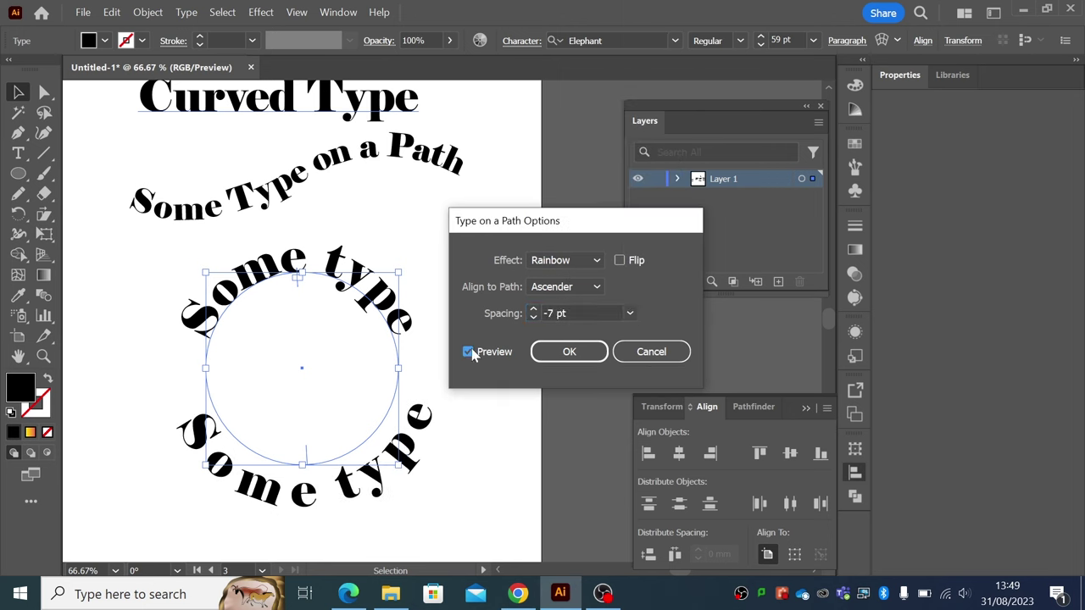
pyautogui.click(629, 314)
pyautogui.press('Escape')
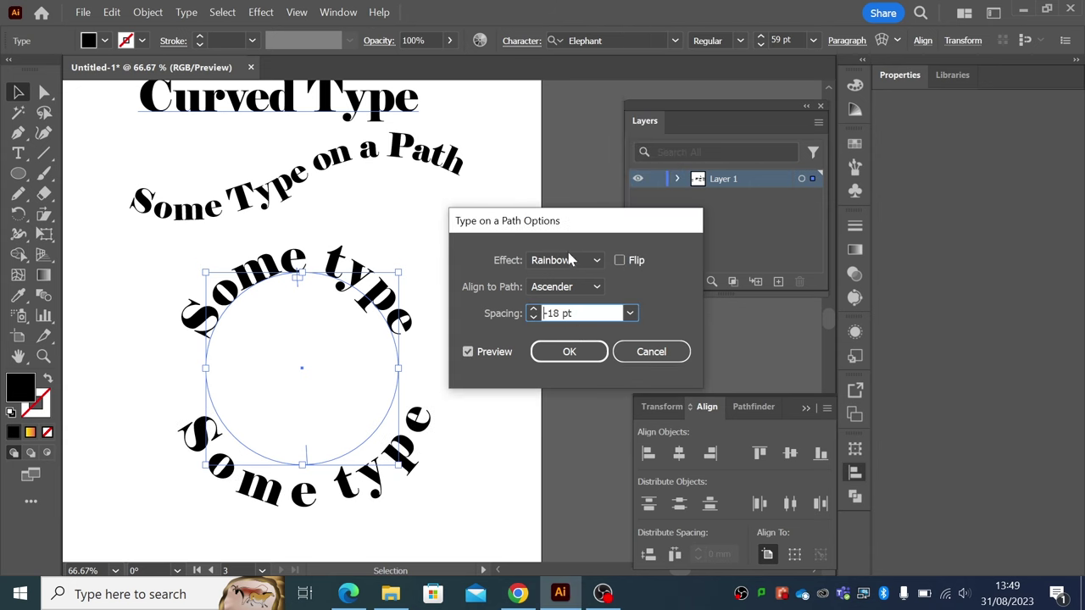
pyautogui.click(628, 315)
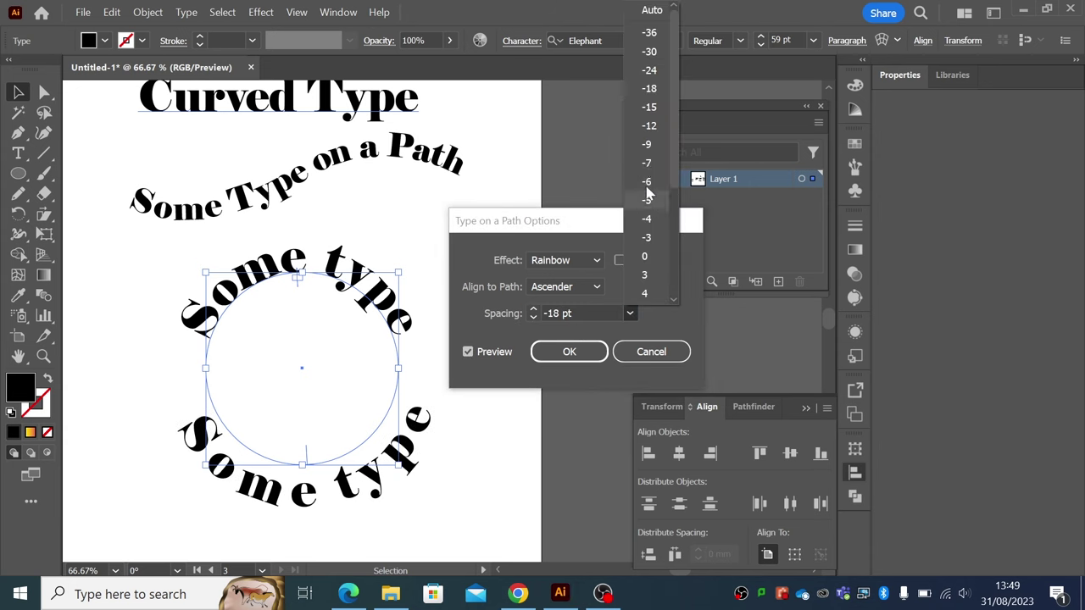
pyautogui.click(649, 42)
pyautogui.click(629, 313)
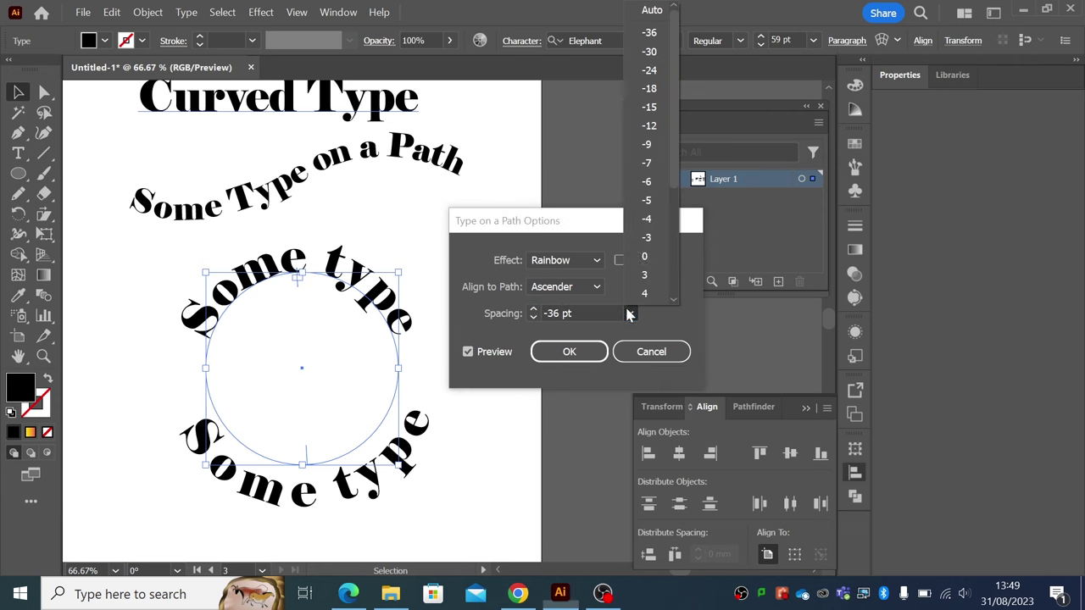
pyautogui.click(562, 315)
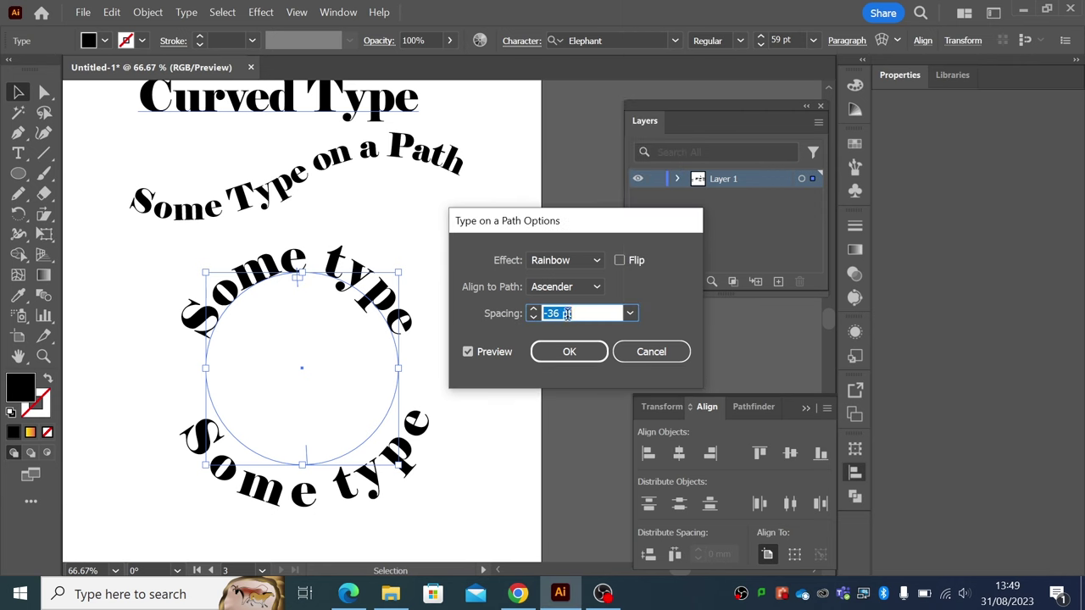
pyautogui.write('-60')
pyautogui.click(568, 351)
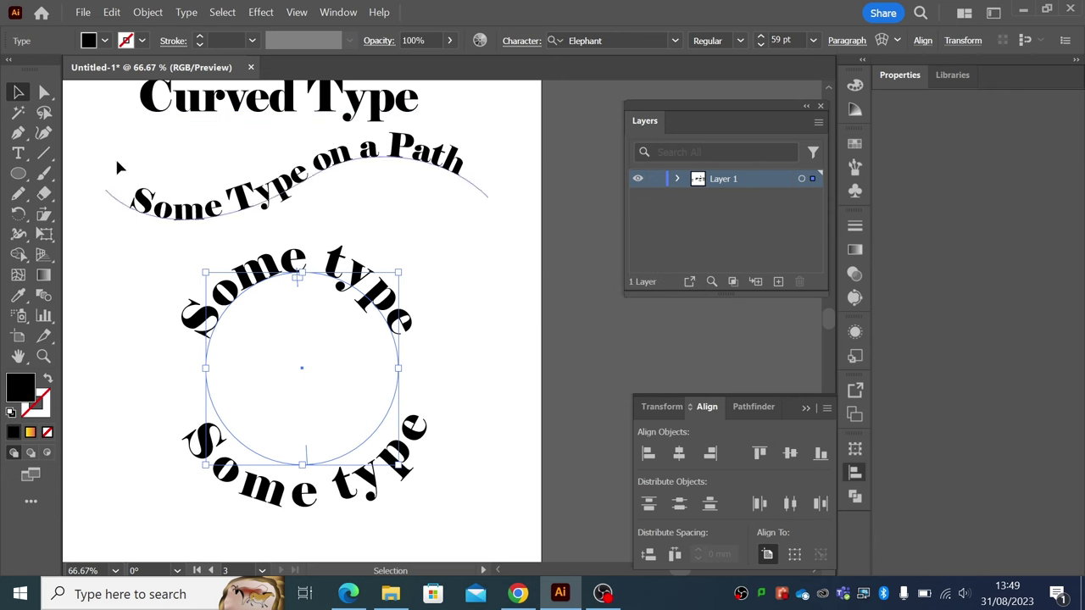
pyautogui.click(175, 334)
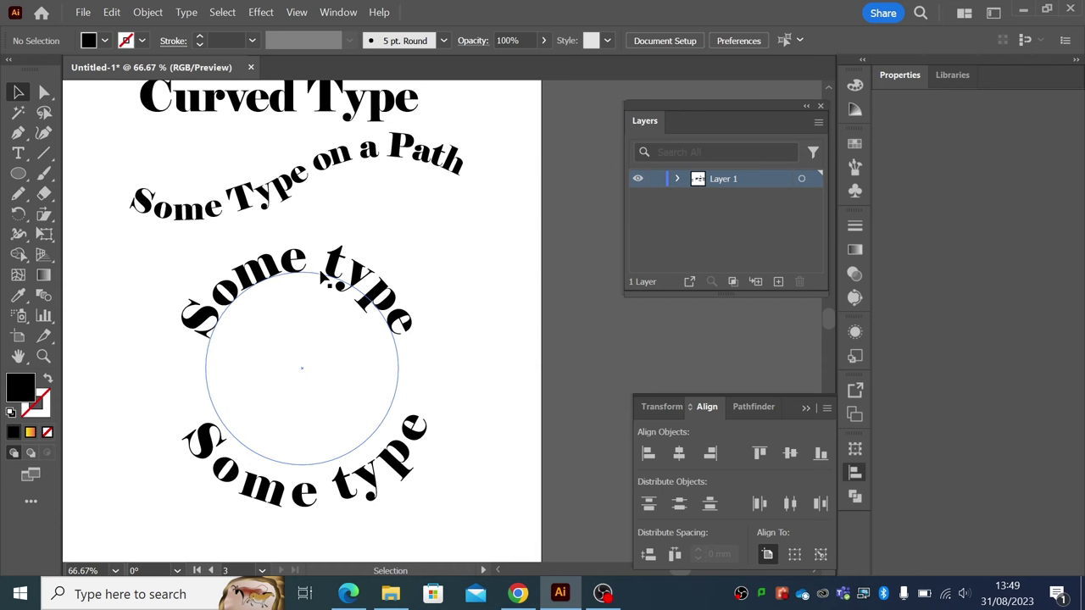
# - Pan to the Starbucks logo image and drag it into position above Artboard 3
pyautogui.moveTo(76, 356); pyautogui.dragTo(83, 359)
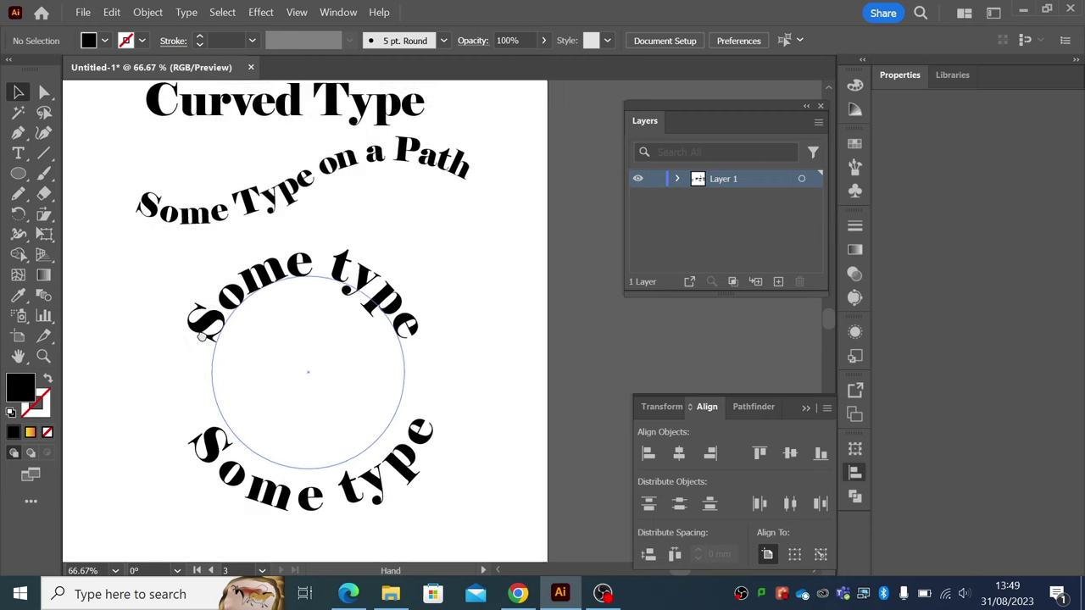
pyautogui.moveTo(121, 239); pyautogui.dragTo(393, 416)
pyautogui.moveTo(287, 316); pyautogui.dragTo(389, 331)
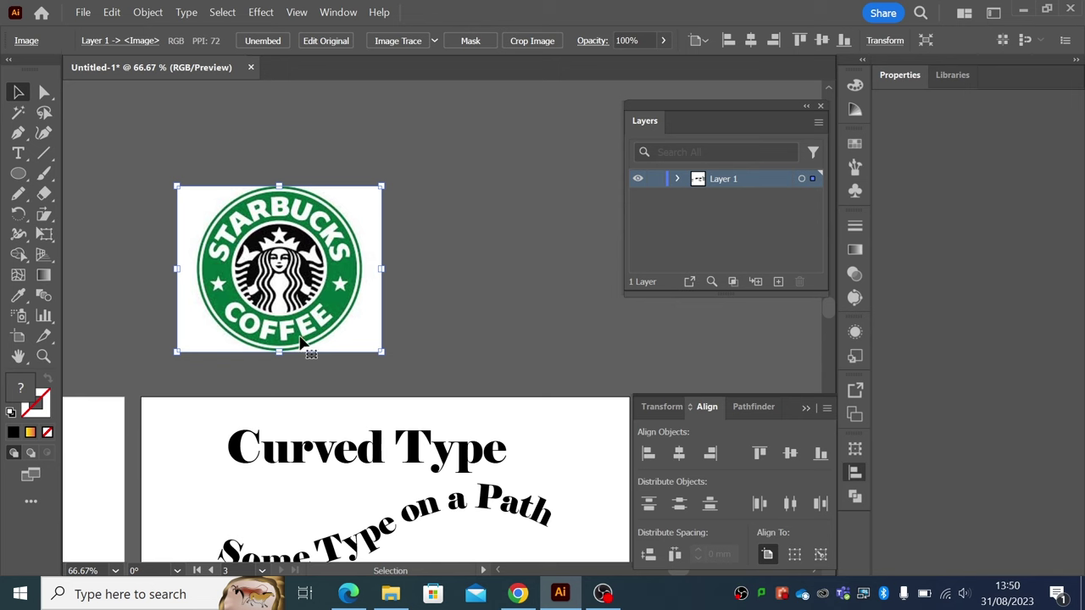
# - Zoom out to 33.33% over the curved-type artboard, deselect the logo, and show the Artboards panel
pyautogui.click(43, 356)
pyautogui.keyDown('alt'); pyautogui.click(320, 435); pyautogui.keyUp('alt')
pyautogui.keyDown('alt'); pyautogui.click(280, 458); pyautogui.keyUp('alt')
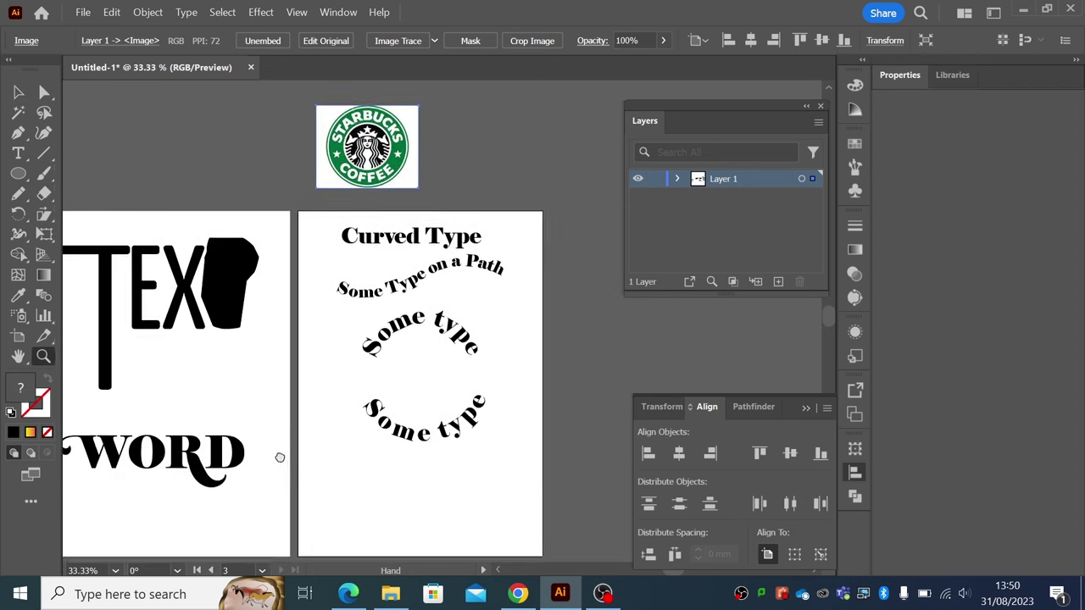
pyautogui.moveTo(279, 458); pyautogui.dragTo(195, 436)
pyautogui.click(18, 91)
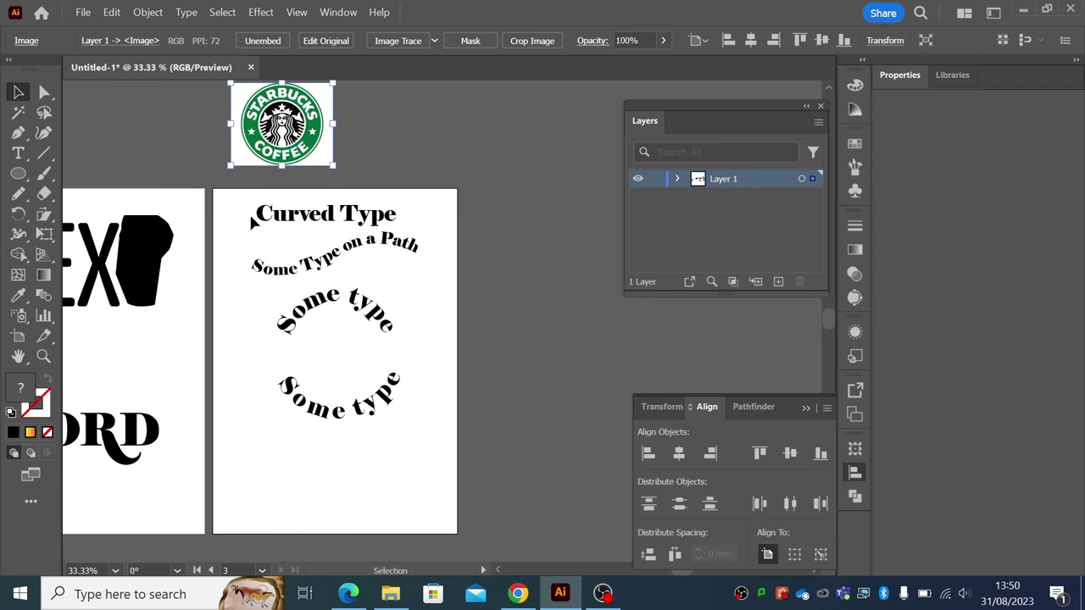
pyautogui.moveTo(248, 212); pyautogui.dragTo(375, 385)
pyautogui.press('space')
pyautogui.click(854, 413)
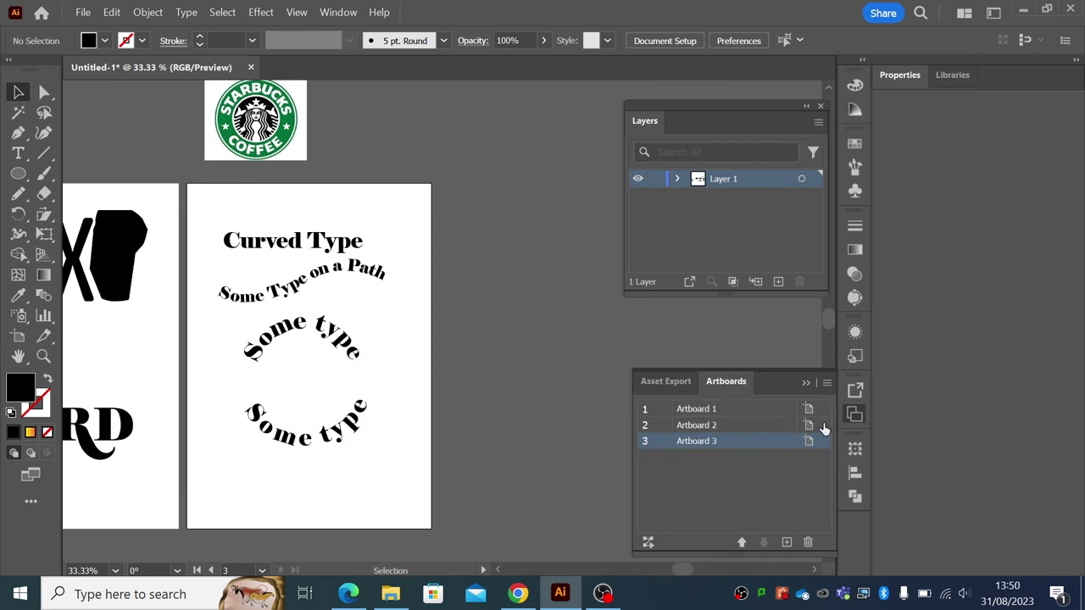
# - Add a fourth artboard and type 'Type' on it, enlarged to about 181 pt
pyautogui.click(786, 543)
pyautogui.moveTo(443, 380); pyautogui.dragTo(385, 366)
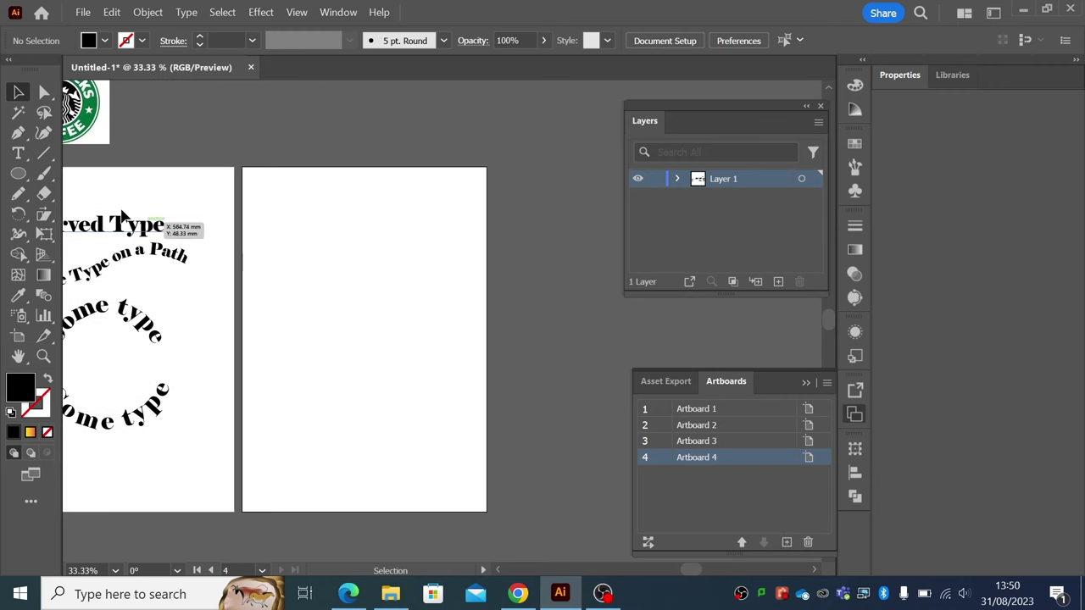
pyautogui.click(19, 155)
pyautogui.click(312, 245)
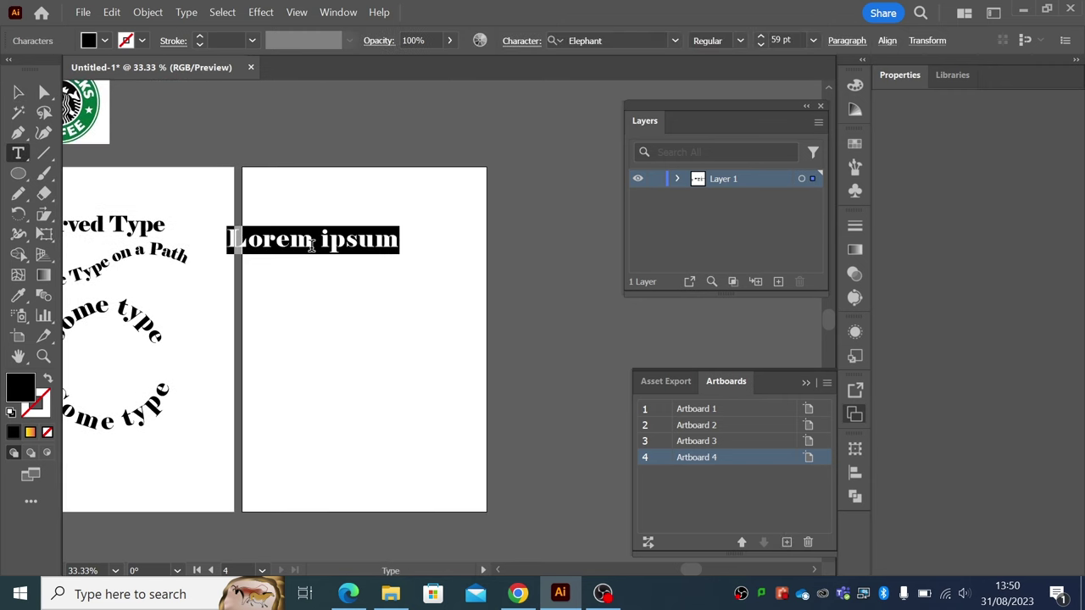
pyautogui.write('Type')
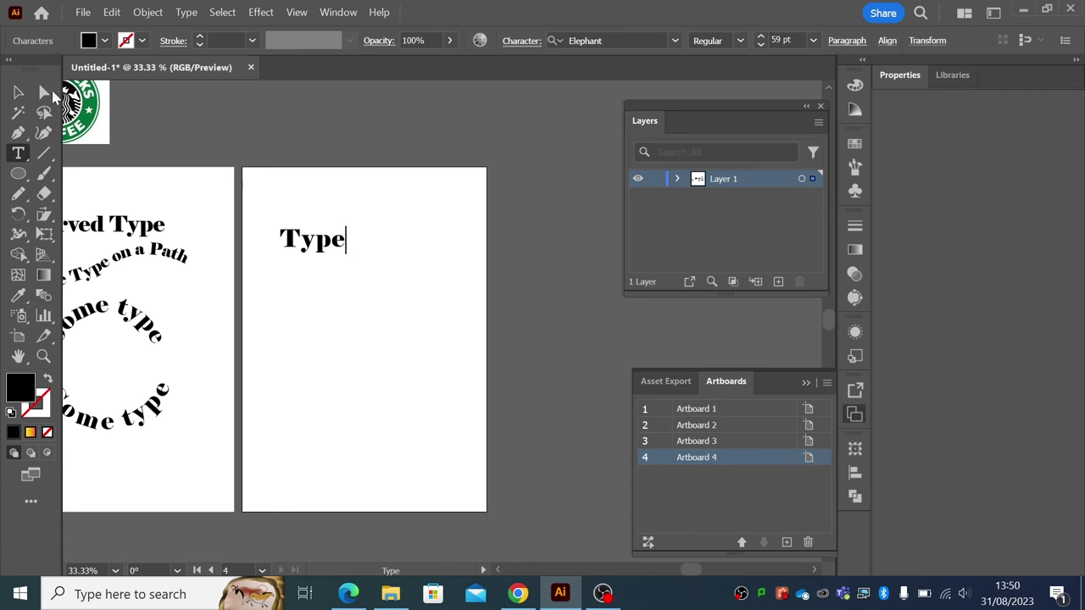
pyautogui.press('Escape')
pyautogui.moveTo(350, 262); pyautogui.dragTo(460, 306)
# - Set the Type text in Blenny Black, then deselect it and zoom in on the word
pyautogui.click(676, 40)
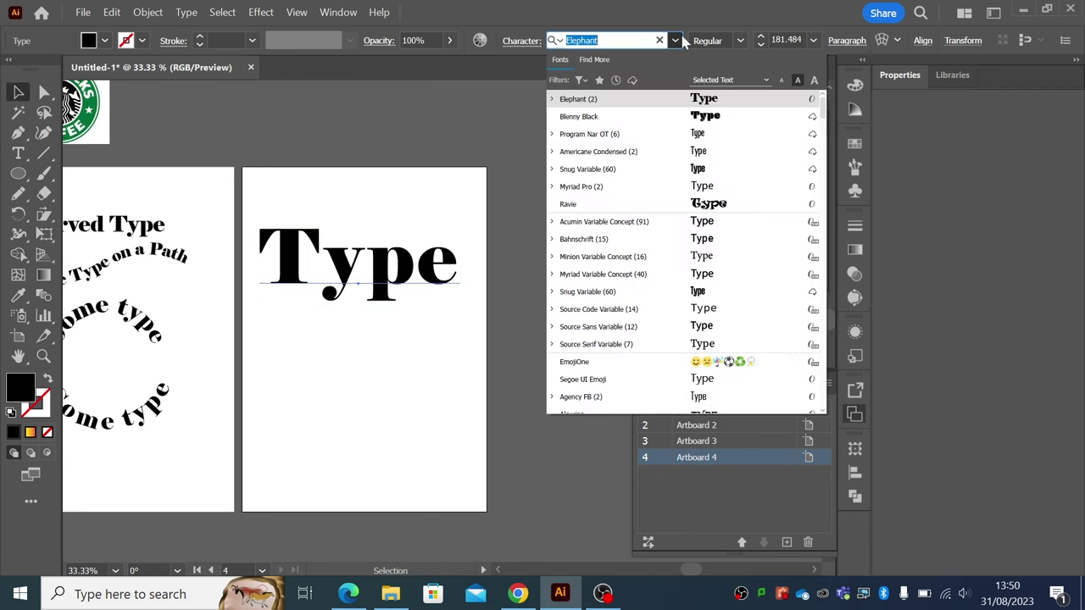
pyautogui.click(657, 121)
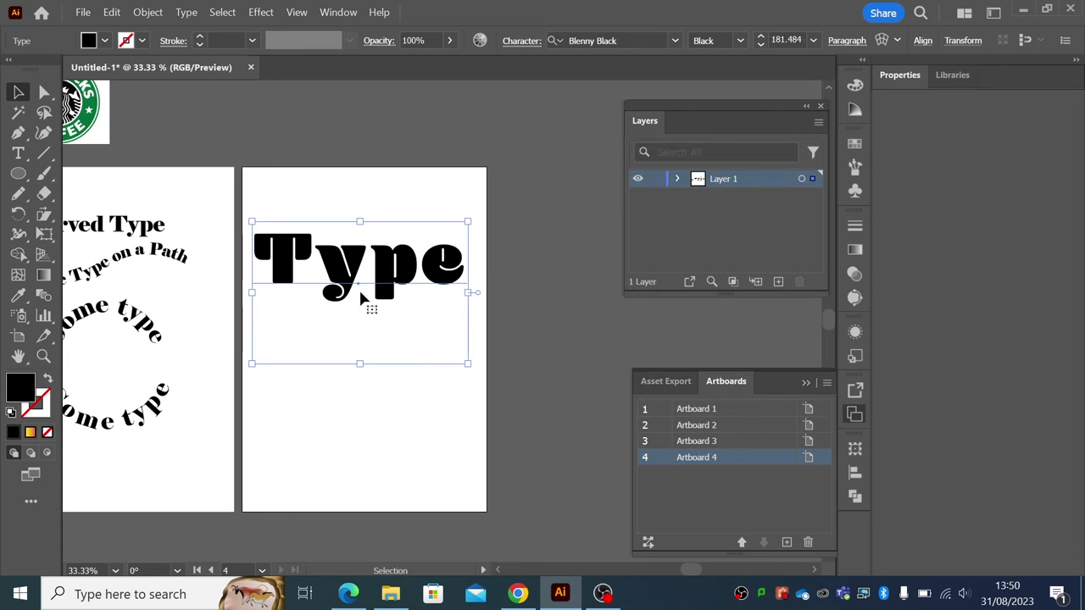
pyautogui.click(525, 41)
pyautogui.click(15, 96)
pyautogui.click(212, 165)
pyautogui.press('z')
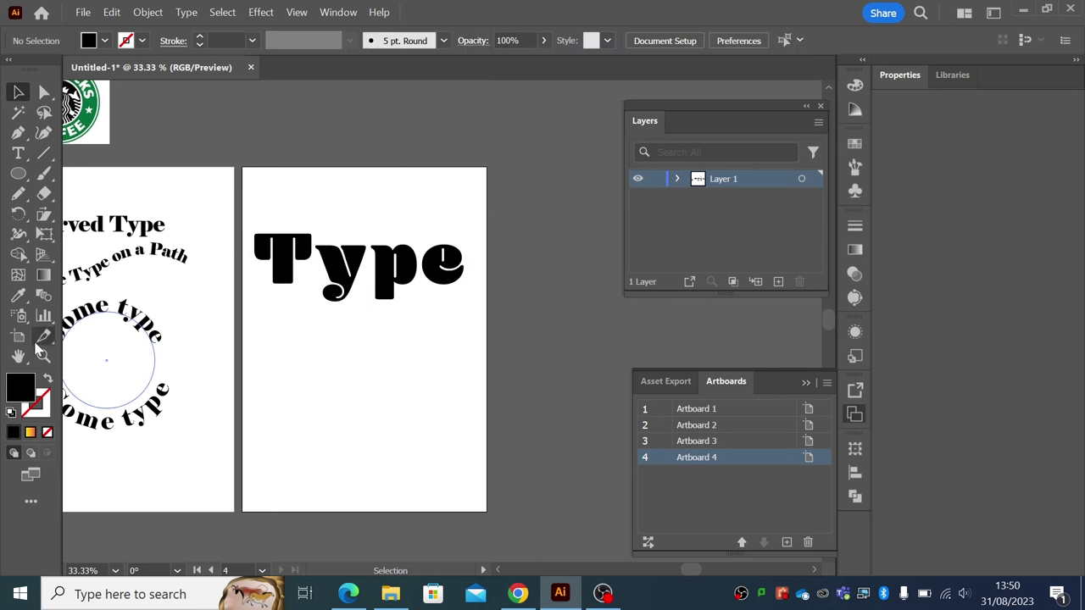
pyautogui.moveTo(260, 311); pyautogui.dragTo(439, 322)
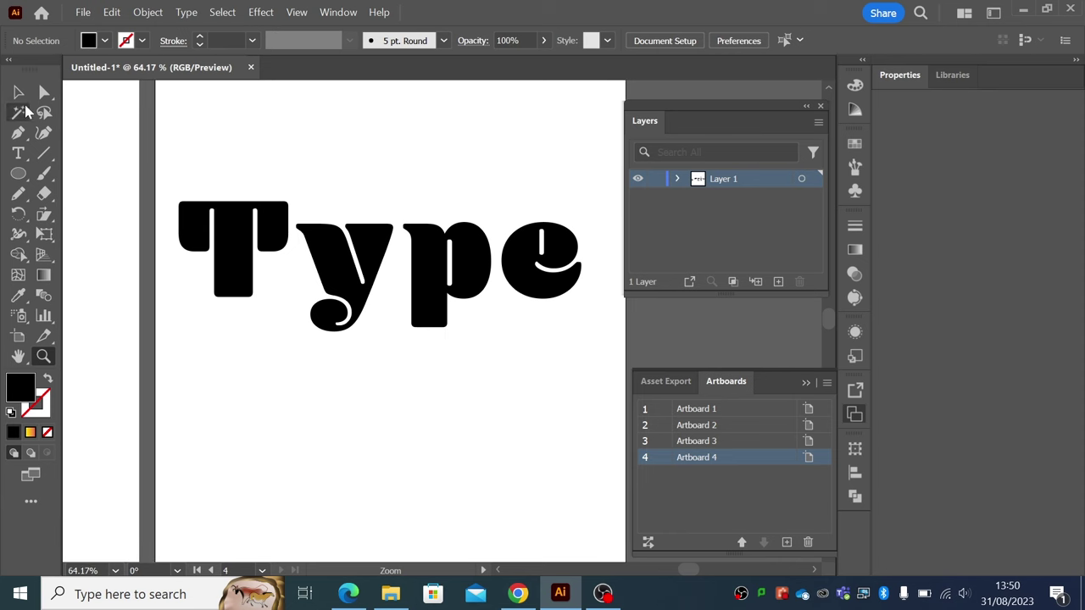
# - Try blue and then cyan fills on the Type text and move it up and right
pyautogui.click(18, 92)
pyautogui.click(105, 41)
pyautogui.click(130, 88)
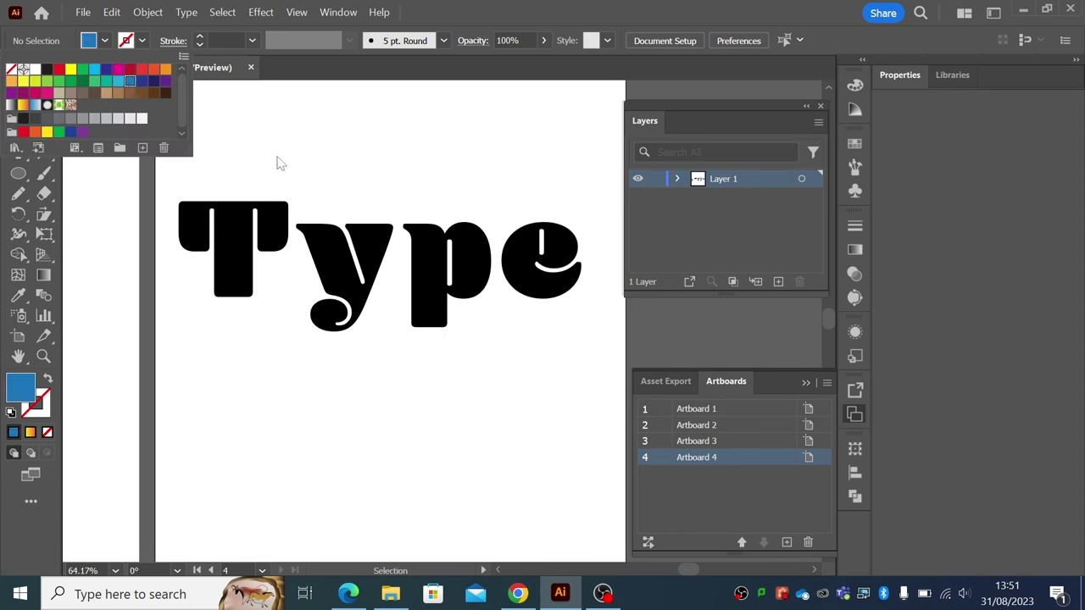
pyautogui.click(266, 218)
pyautogui.click(272, 225)
pyautogui.click(105, 41)
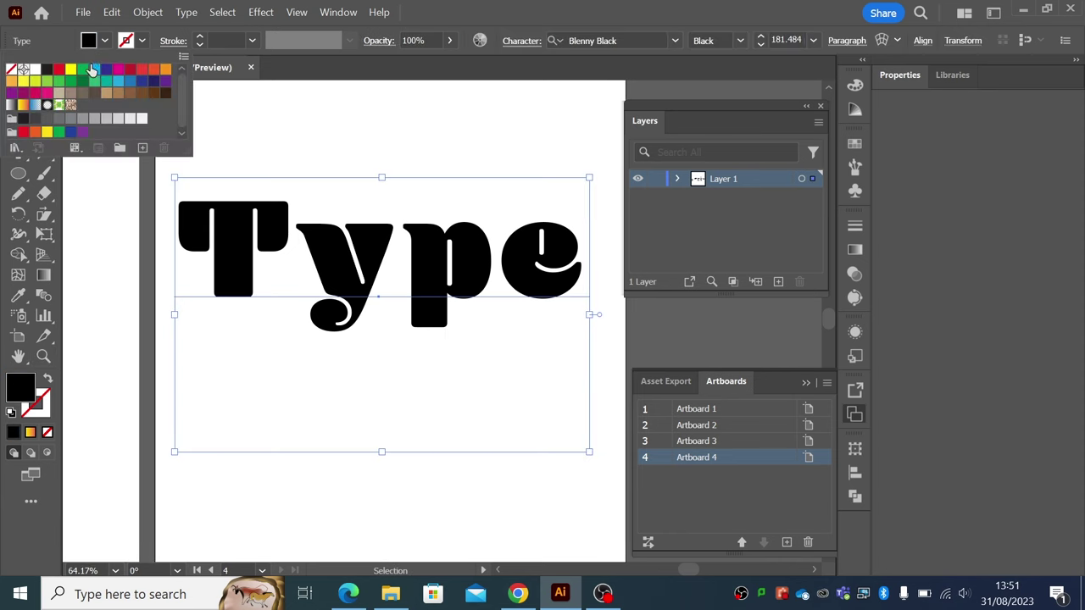
pyautogui.click(91, 68)
pyautogui.click(254, 219)
pyautogui.moveTo(250, 242); pyautogui.dragTo(263, 236)
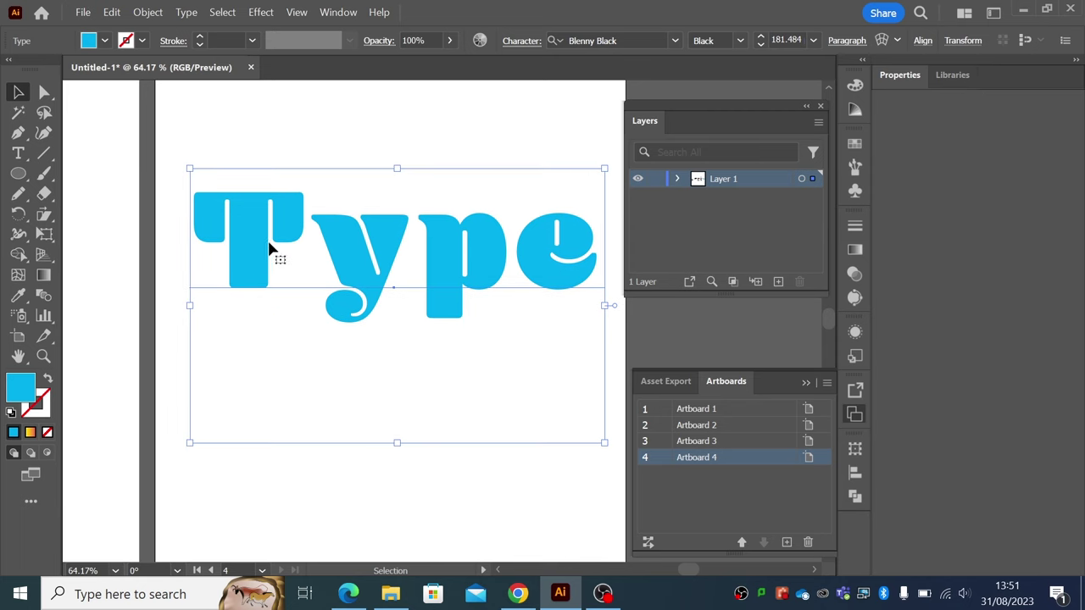
# - Change the text fill to orange-red, then to the Orange, Yellow gradient swatch
pyautogui.click(105, 41)
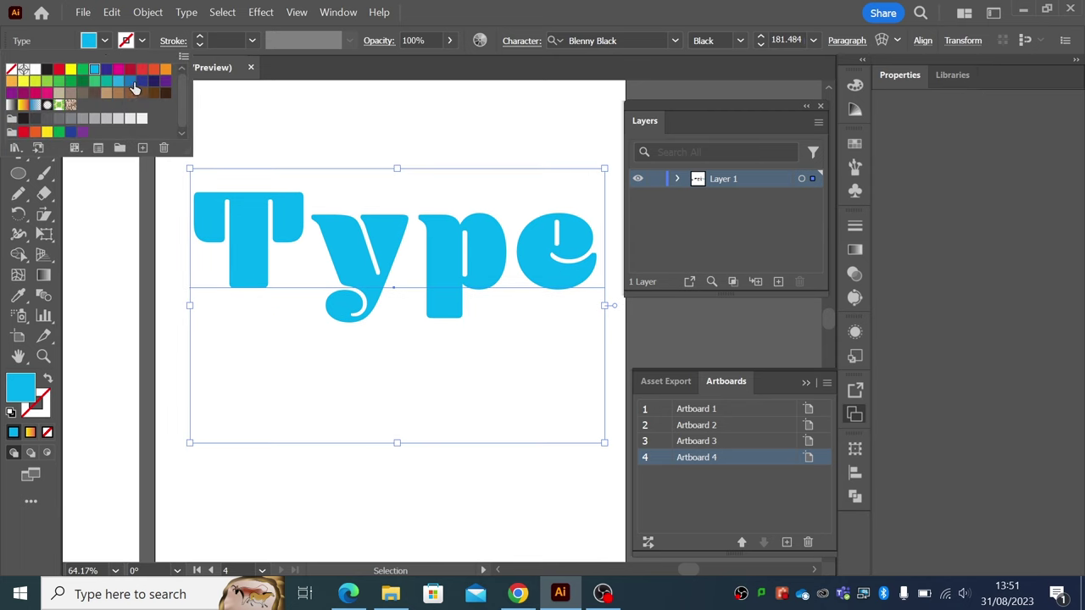
pyautogui.click(153, 72)
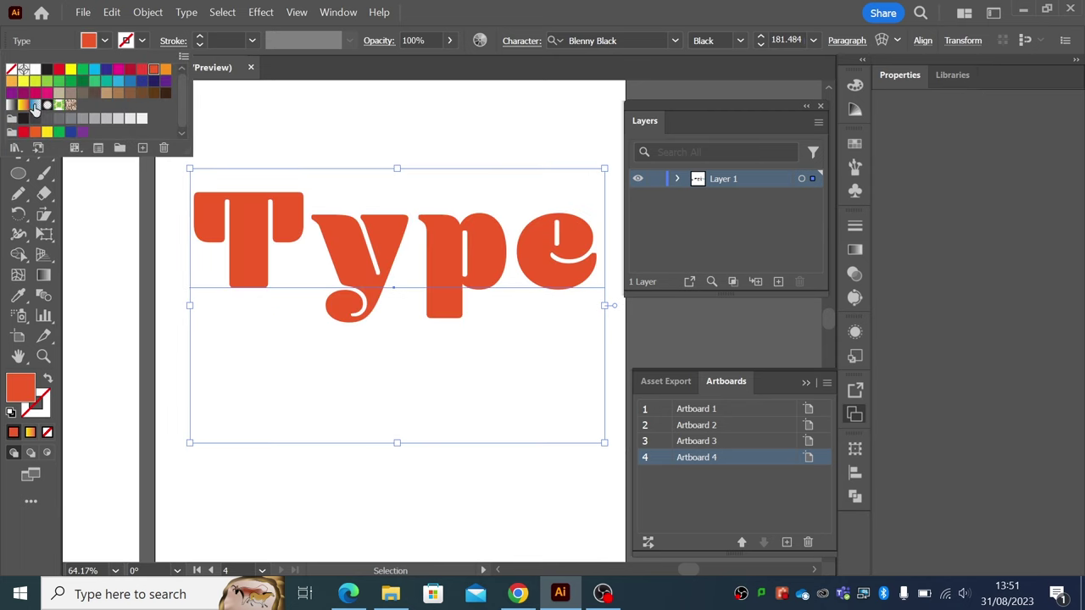
pyautogui.click(25, 110)
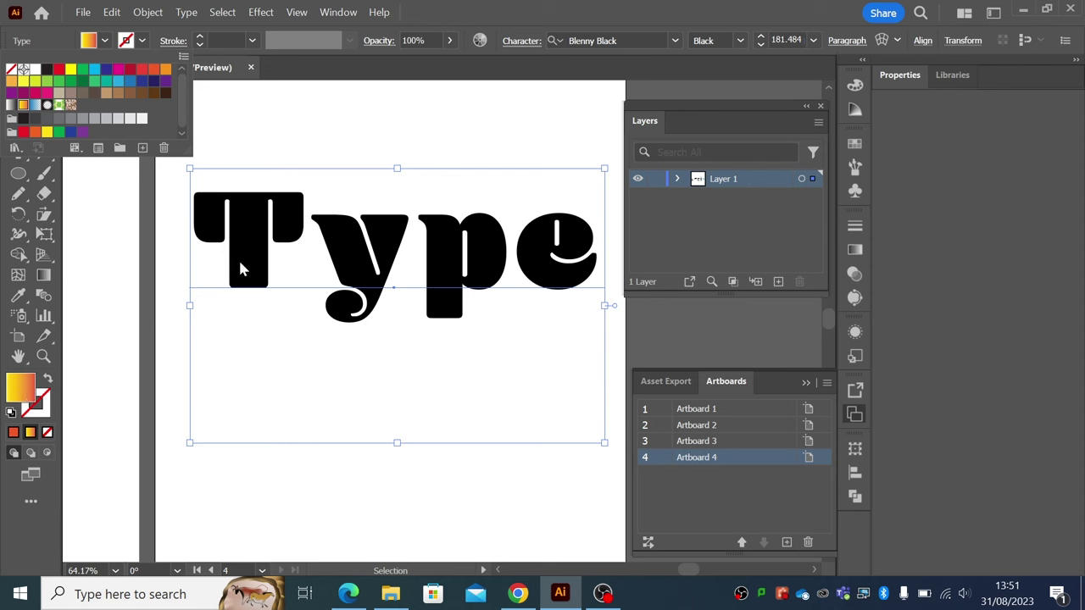
pyautogui.click(260, 158)
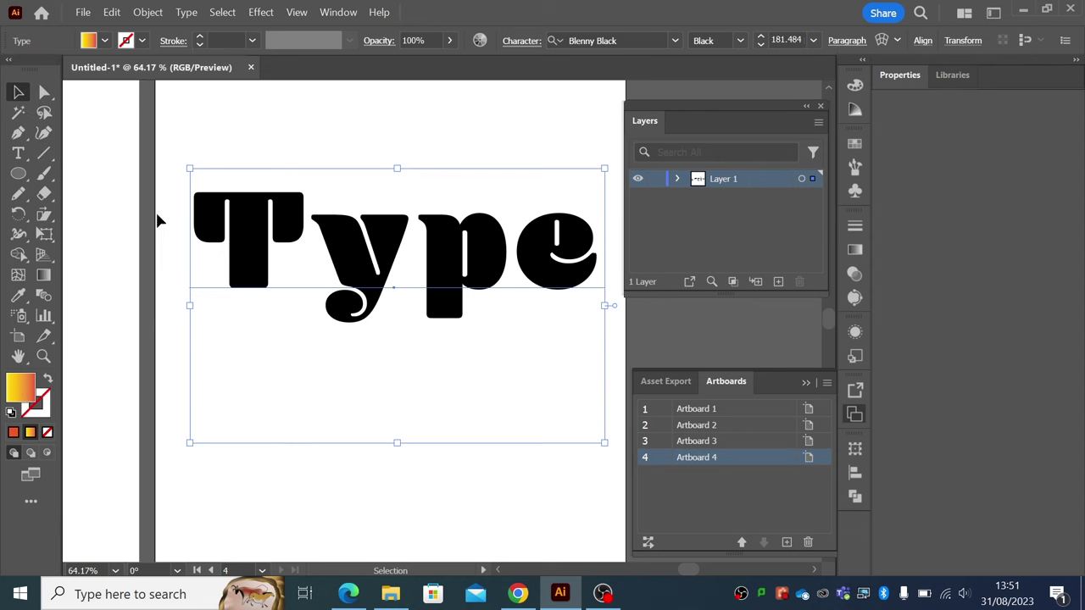
# - Close the OneNote window, zoom out to the Type artboard and nudge the text right and up
pyautogui.press('super')
pyautogui.click(366, 321)
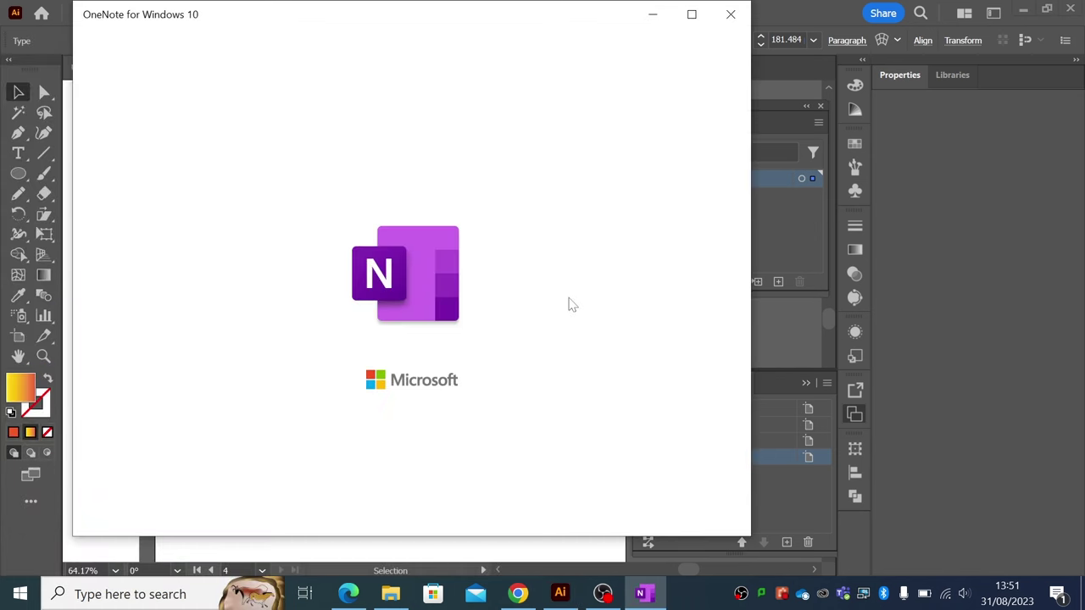
pyautogui.click(730, 14)
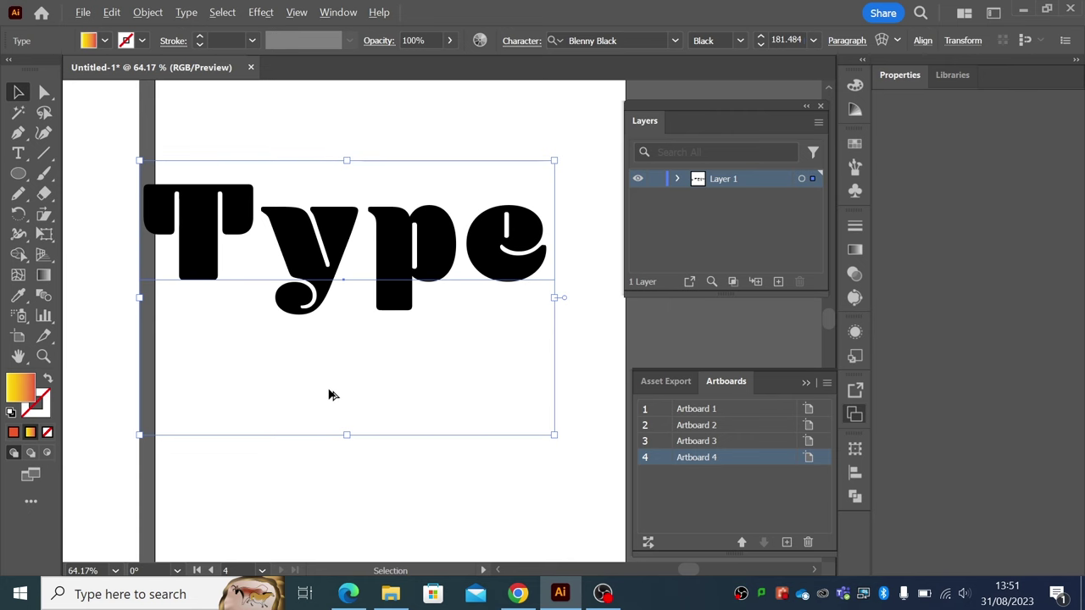
pyautogui.click(43, 356)
pyautogui.keyDown('alt'); pyautogui.click(339, 358); pyautogui.keyUp('alt')
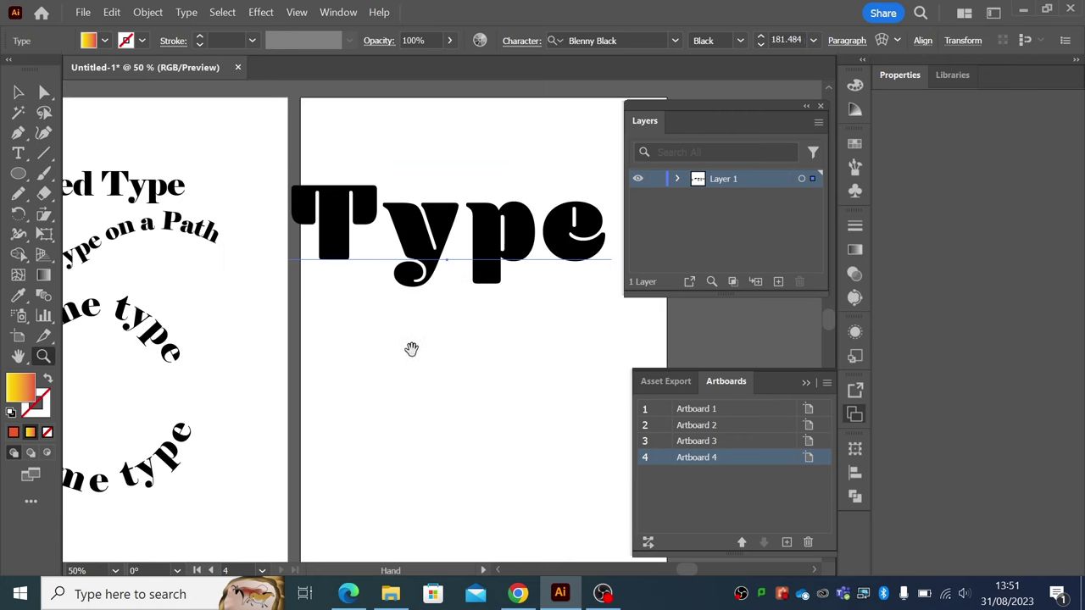
pyautogui.moveTo(411, 349); pyautogui.dragTo(237, 353)
pyautogui.click(18, 91)
pyautogui.moveTo(264, 258); pyautogui.dragTo(291, 238)
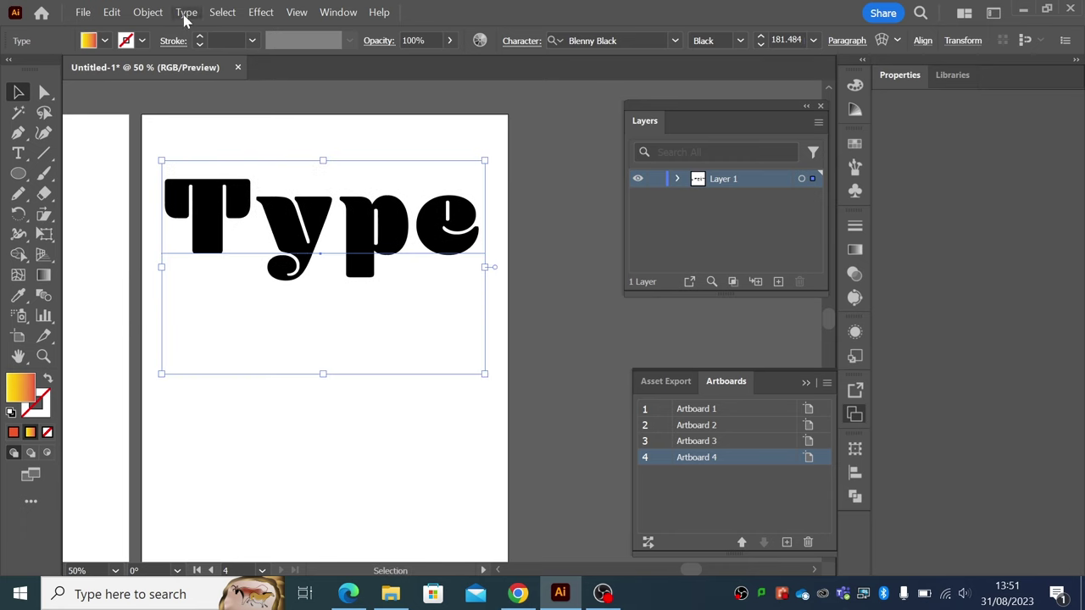
# - Convert the Type text to outlines and apply the orange-yellow gradient to the letters
pyautogui.click(187, 15)
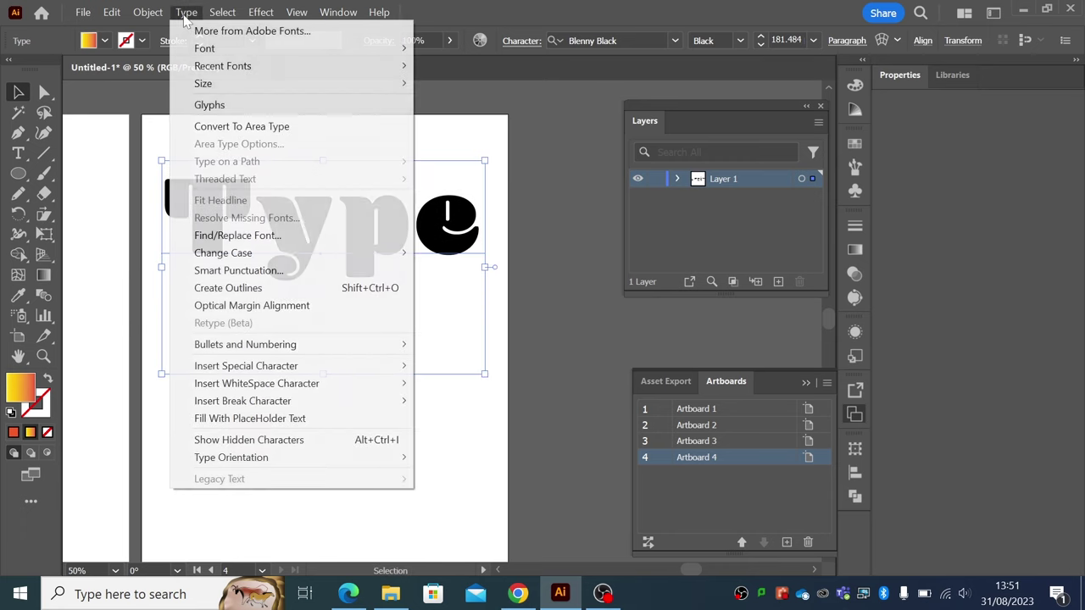
pyautogui.click(211, 289)
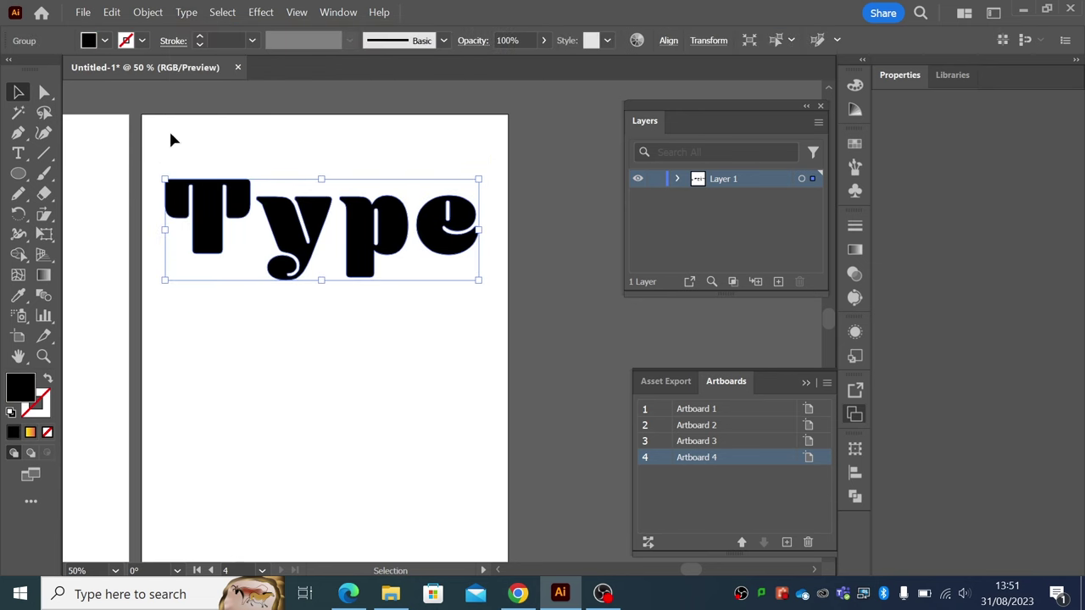
pyautogui.click(105, 43)
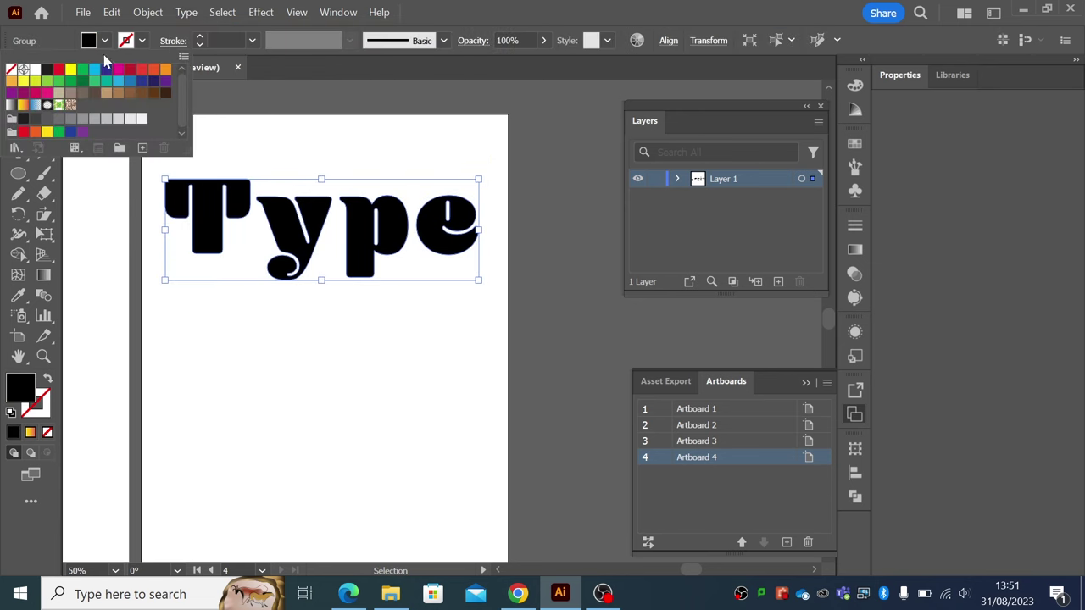
pyautogui.click(22, 105)
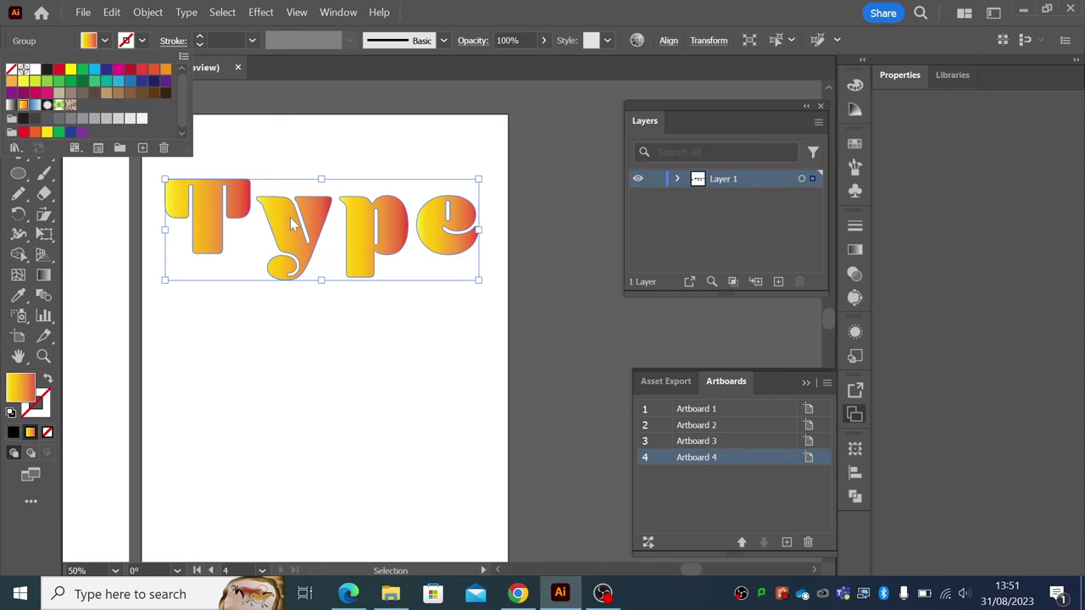
pyautogui.click(381, 158)
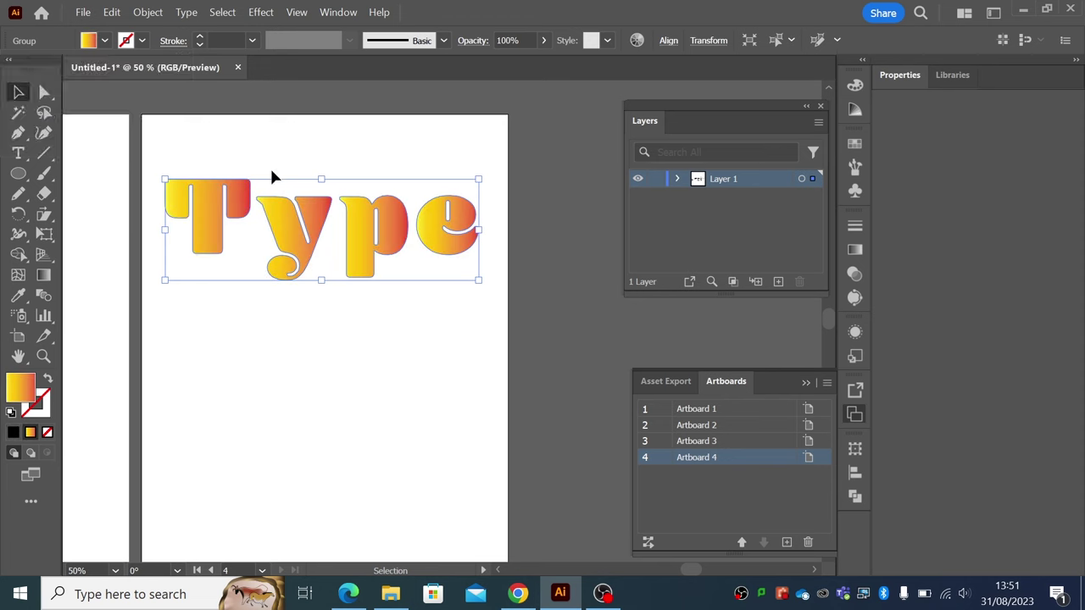
pyautogui.click(191, 175)
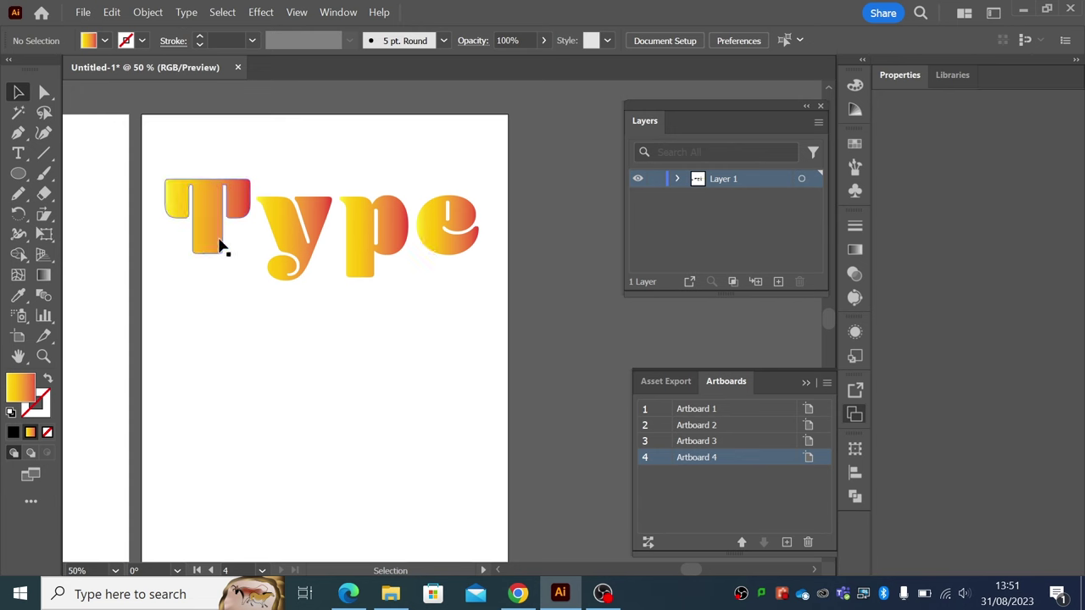
# - Join the selected Type letters with Object > Compound Path > Make
pyautogui.click(292, 247)
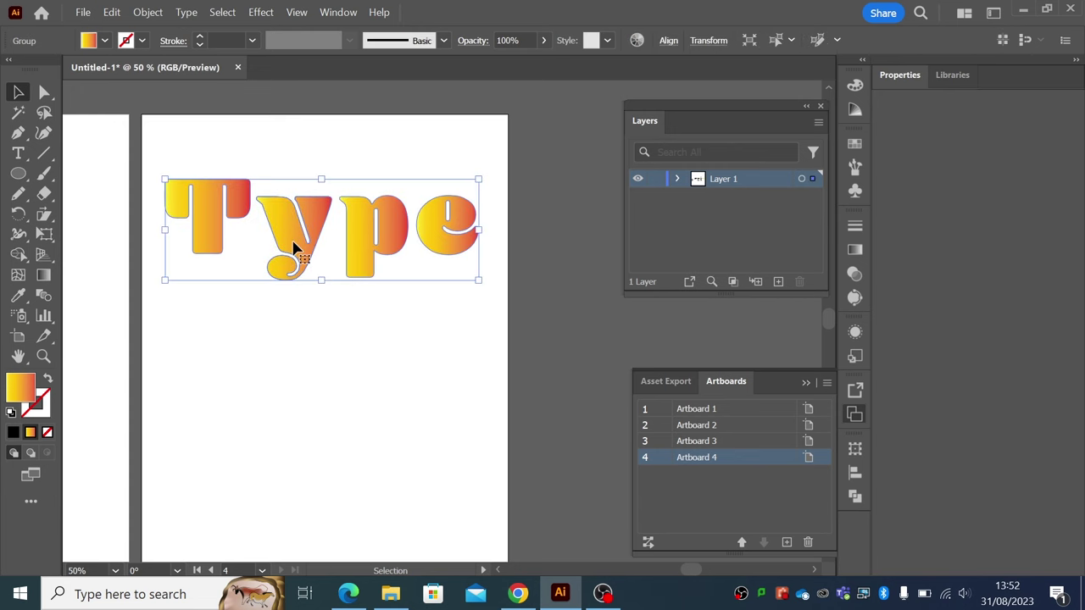
pyautogui.click(148, 11)
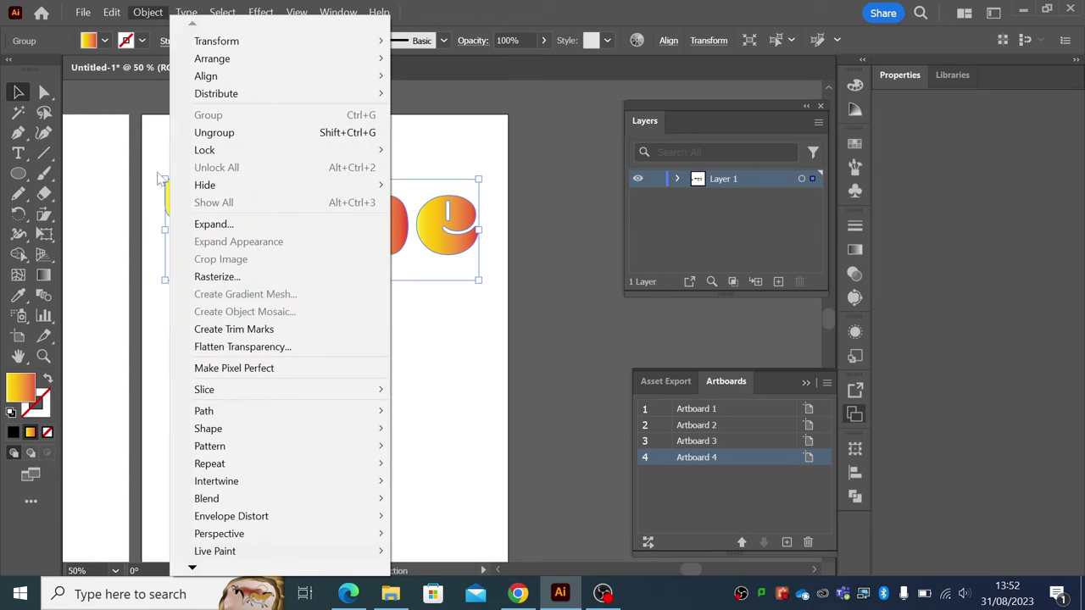
pyautogui.moveTo(191, 568)
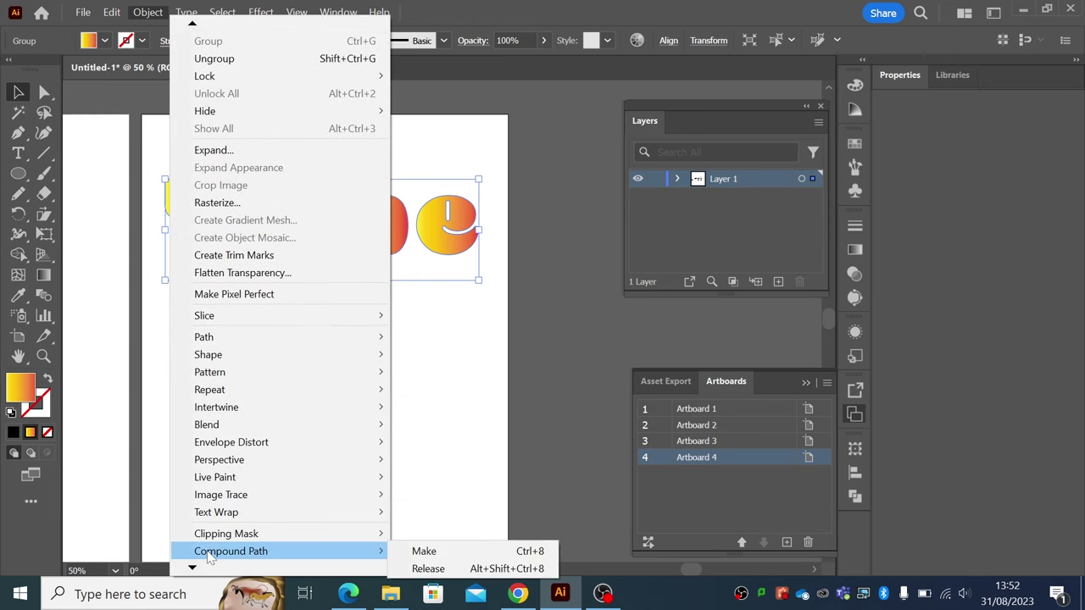
pyautogui.click(422, 551)
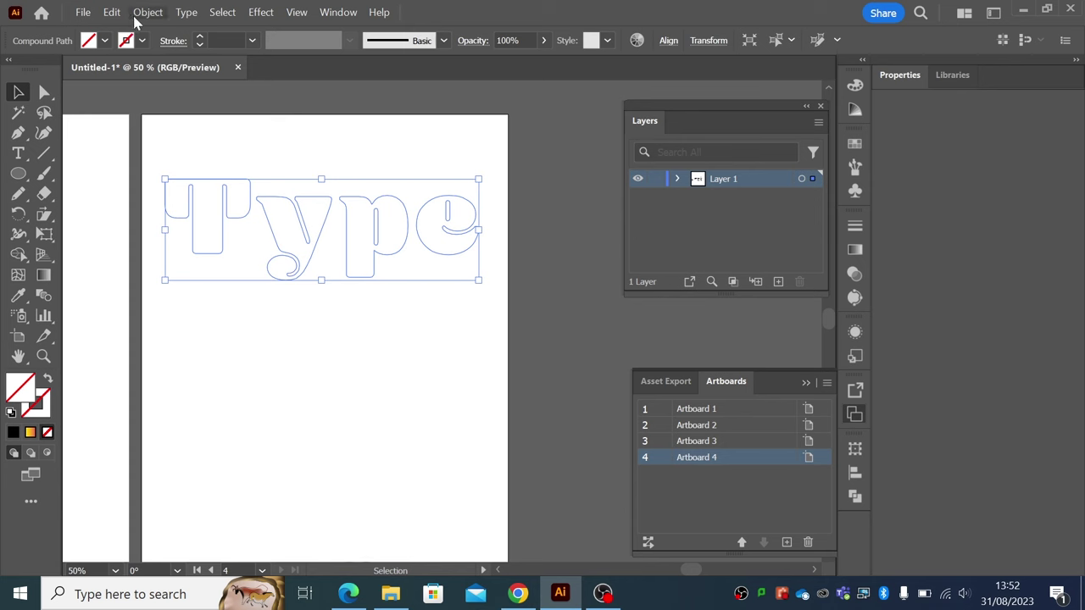
# - Apply the yellow-to-red gradient swatch to the compound Type path and nudge it slightly down
pyautogui.click(104, 41)
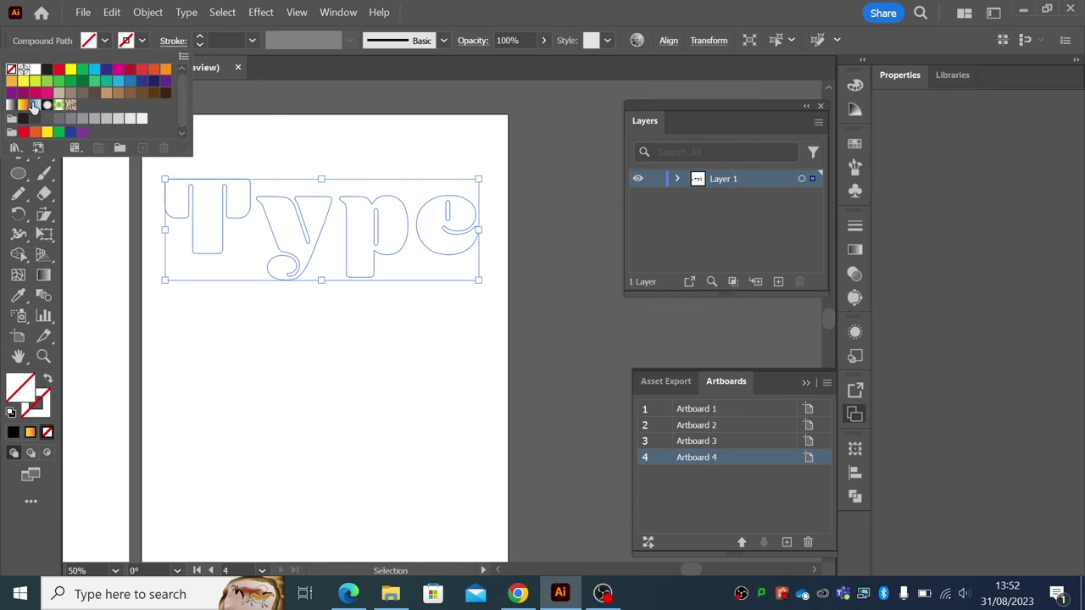
pyautogui.click(23, 105)
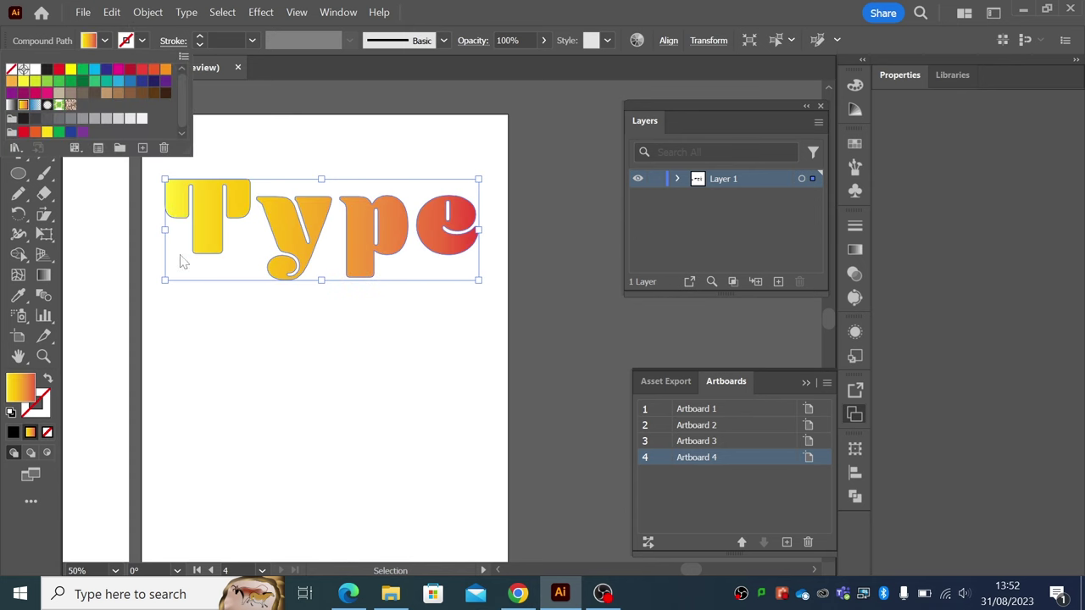
pyautogui.click(120, 226)
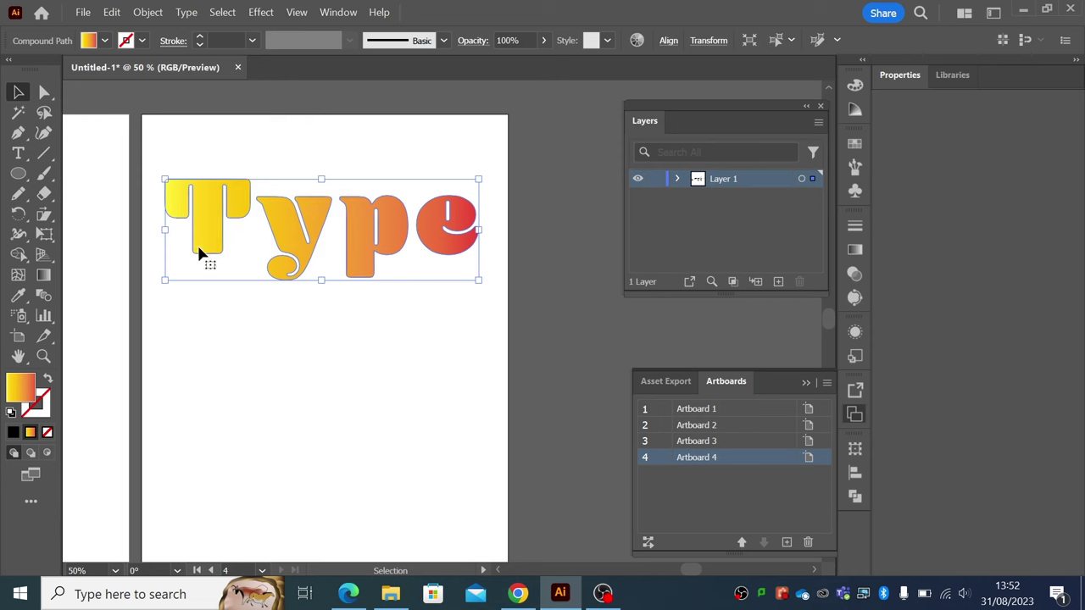
pyautogui.click(401, 341)
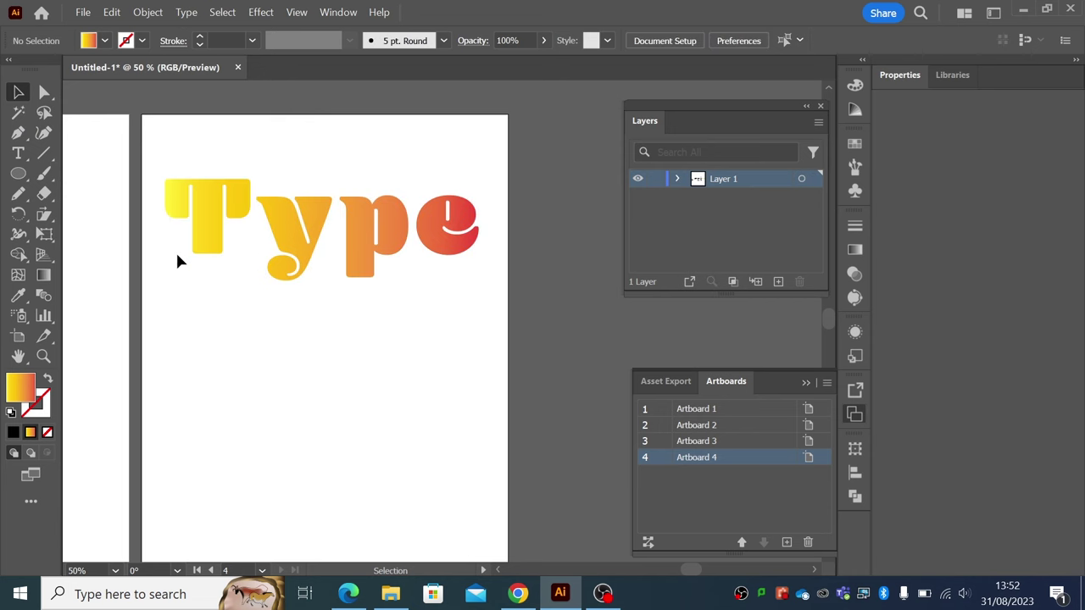
pyautogui.moveTo(363, 261); pyautogui.dragTo(360, 276)
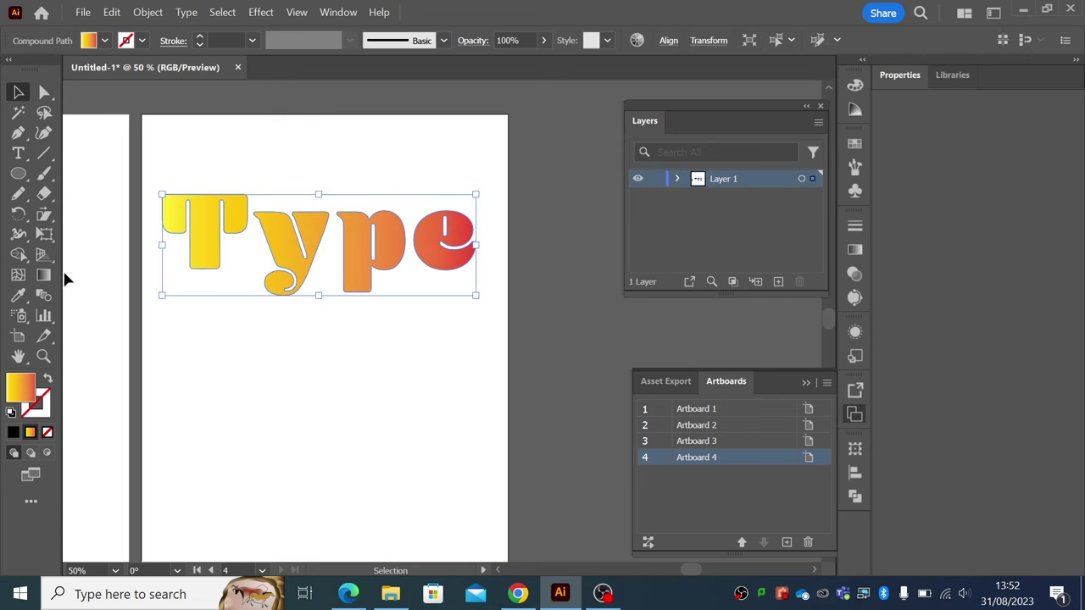
# - Shift the yellow-orange stop right and turn the leftmost gradient stop green
pyautogui.click(46, 278)
pyautogui.moveTo(249, 246); pyautogui.dragTo(280, 244)
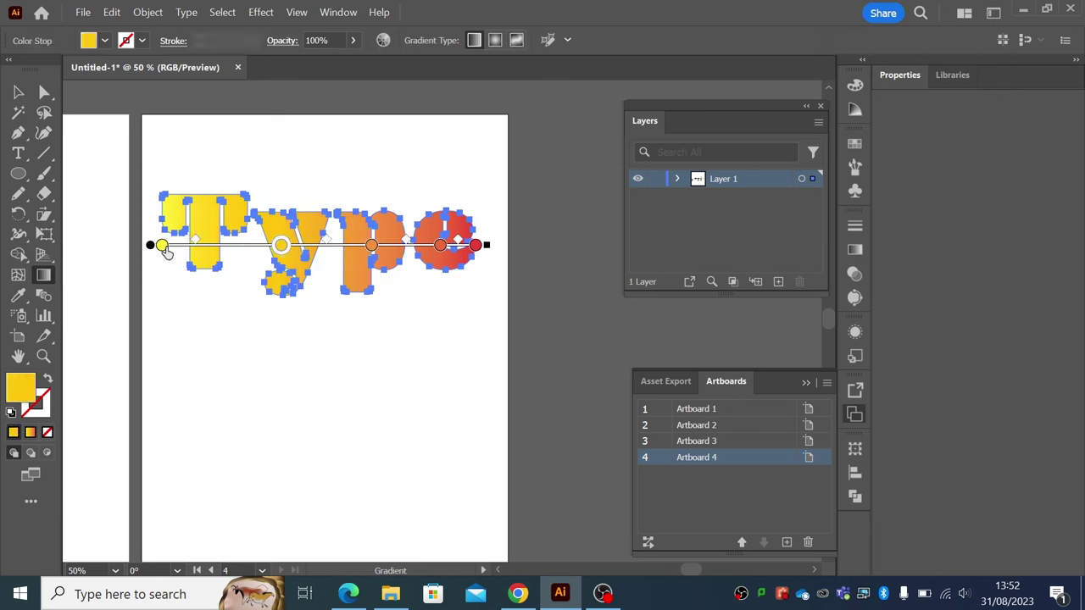
pyautogui.doubleClick(162, 245)
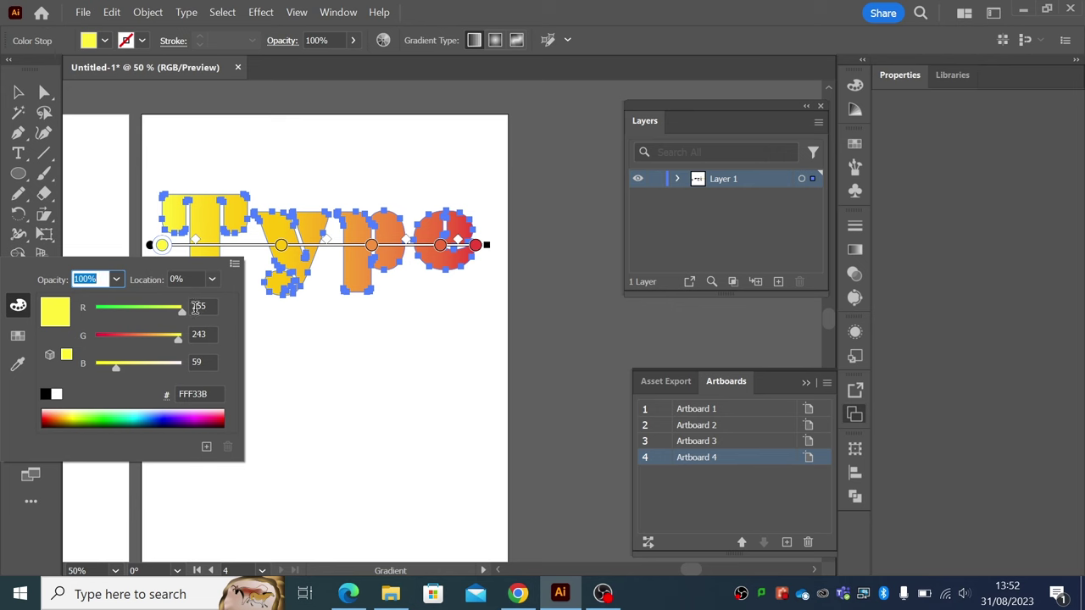
pyautogui.moveTo(181, 312); pyautogui.dragTo(114, 318)
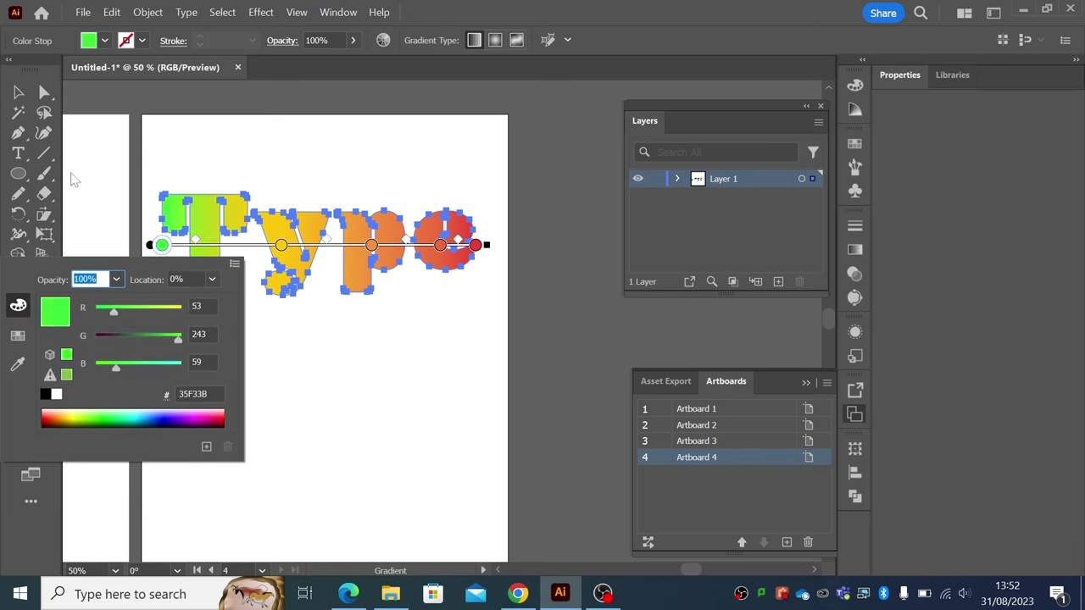
pyautogui.press('Escape')
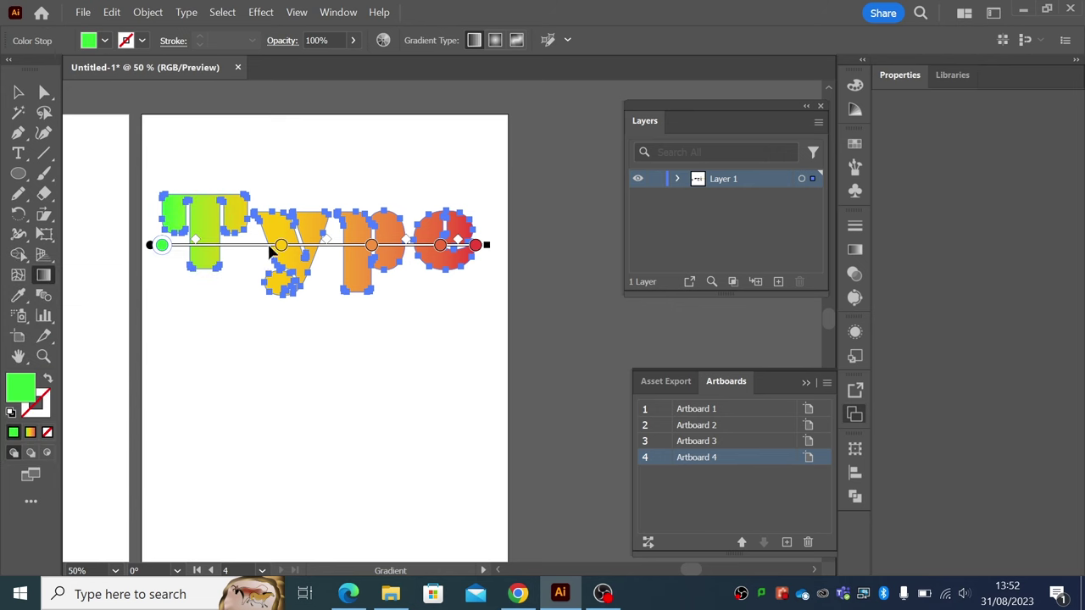
# - Delete the orange stop, move the green stop under the y and yellow toward red, and add a left stop
pyautogui.moveTo(280, 245); pyautogui.dragTo(300, 245)
pyautogui.moveTo(372, 247); pyautogui.dragTo(283, 244)
pyautogui.click(360, 246)
pyautogui.moveTo(361, 246); pyautogui.dragTo(358, 354)
pyautogui.moveTo(283, 246); pyautogui.dragTo(324, 245)
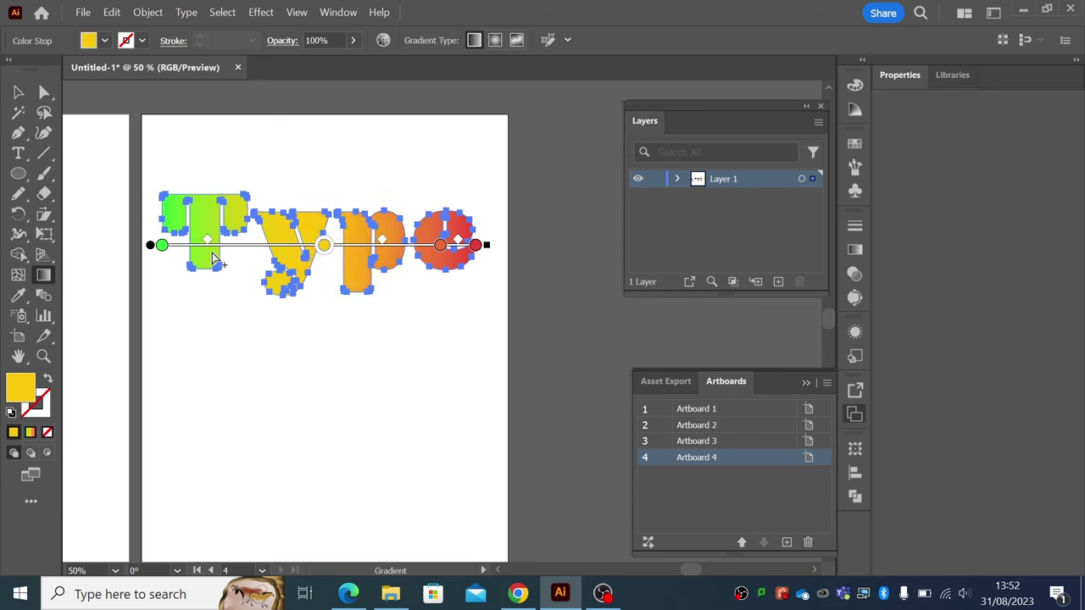
pyautogui.moveTo(162, 245); pyautogui.dragTo(241, 245)
pyautogui.moveTo(324, 246); pyautogui.dragTo(365, 246)
pyautogui.moveTo(241, 245); pyautogui.dragTo(271, 245)
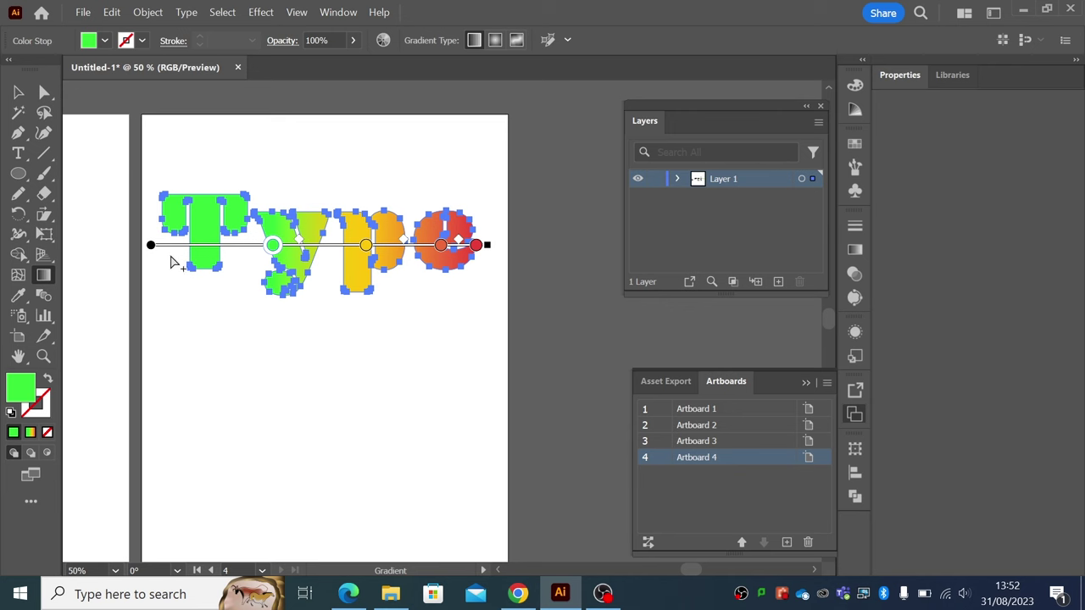
pyautogui.click(173, 245)
# - Colour the new left stop teal (about 1AC1C5) and shift the green and yellow stops right
pyautogui.doubleClick(173, 247)
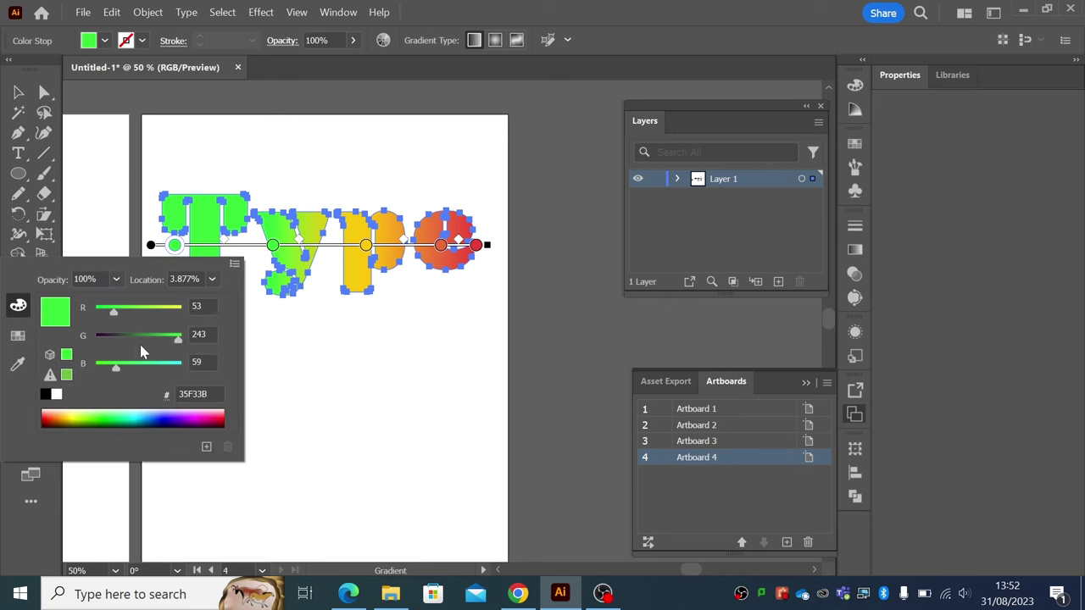
pyautogui.moveTo(115, 367); pyautogui.dragTo(104, 311)
pyautogui.moveTo(161, 346); pyautogui.dragTo(165, 346)
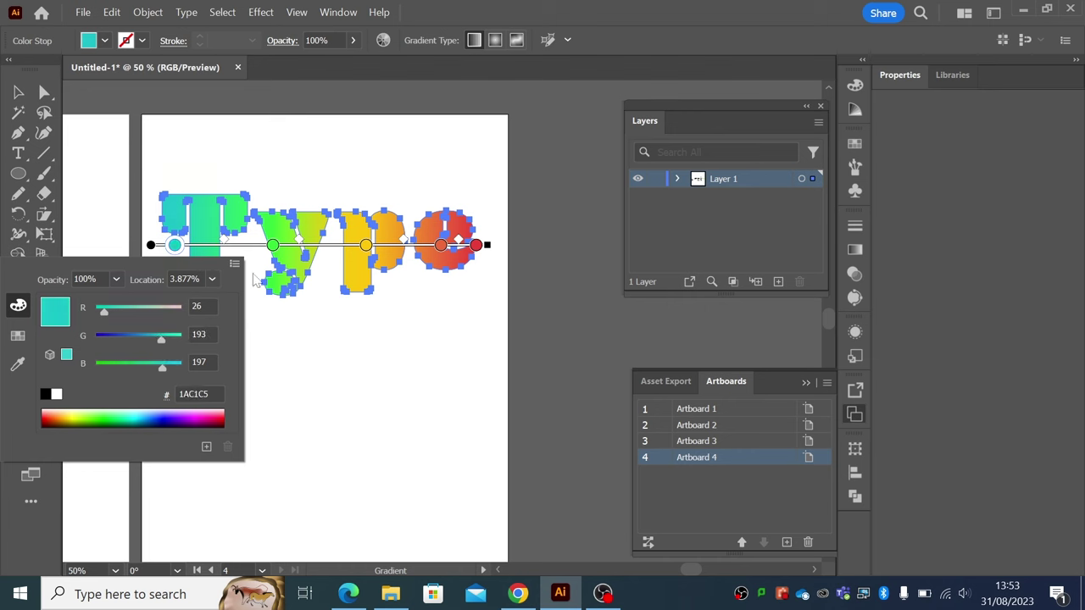
pyautogui.click(275, 250)
pyautogui.moveTo(276, 250); pyautogui.dragTo(295, 245)
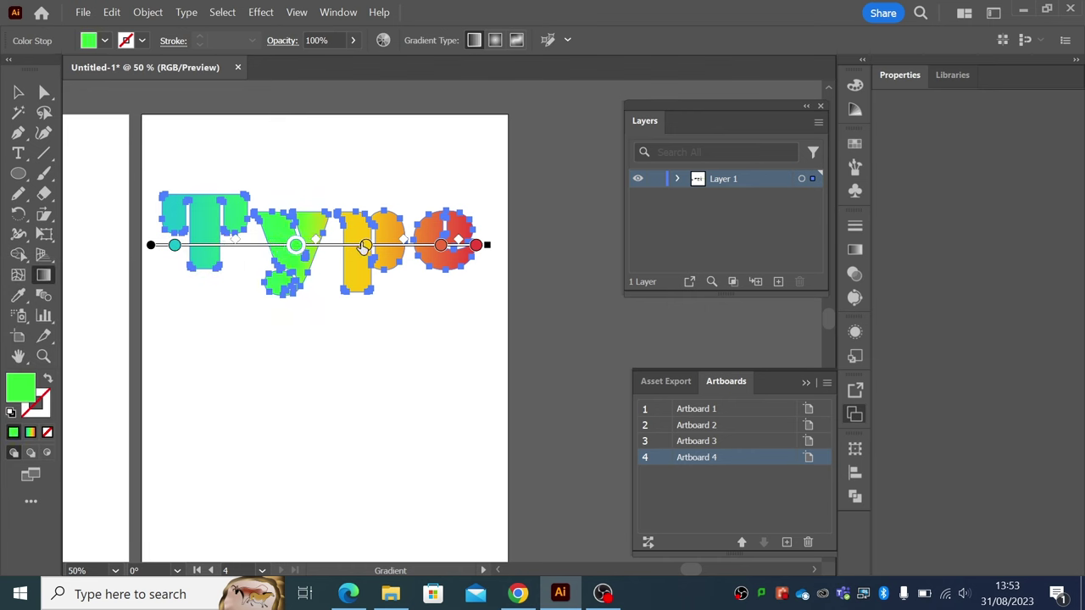
pyautogui.moveTo(365, 246); pyautogui.dragTo(376, 246)
pyautogui.click(19, 91)
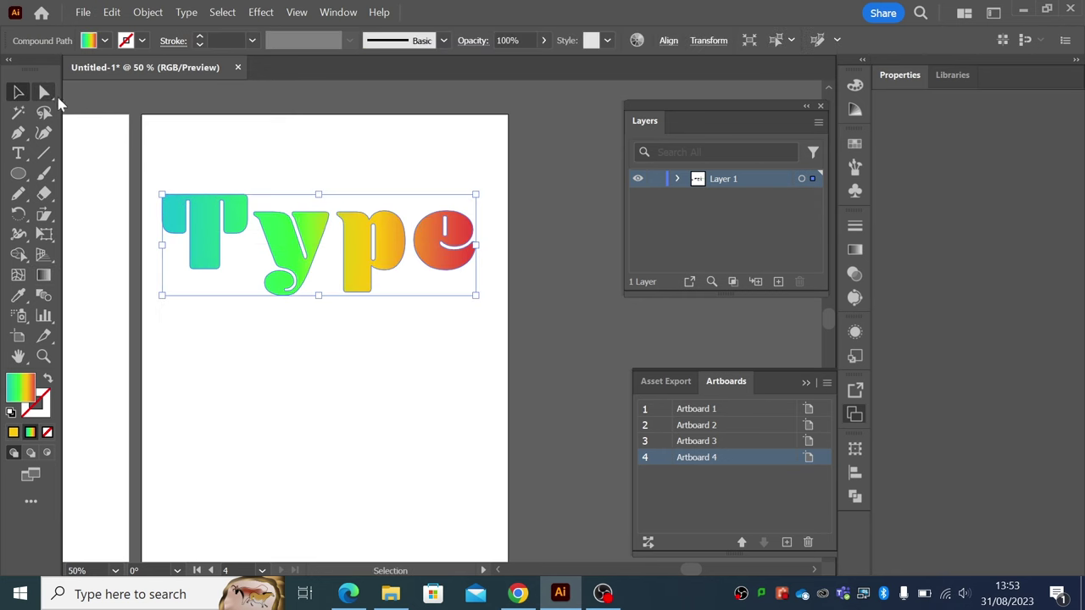
# - Reposition the gradient word higher on the page and show its Appearance: no stroke, gradient fill
pyautogui.click(89, 107)
pyautogui.moveTo(276, 280); pyautogui.dragTo(296, 259)
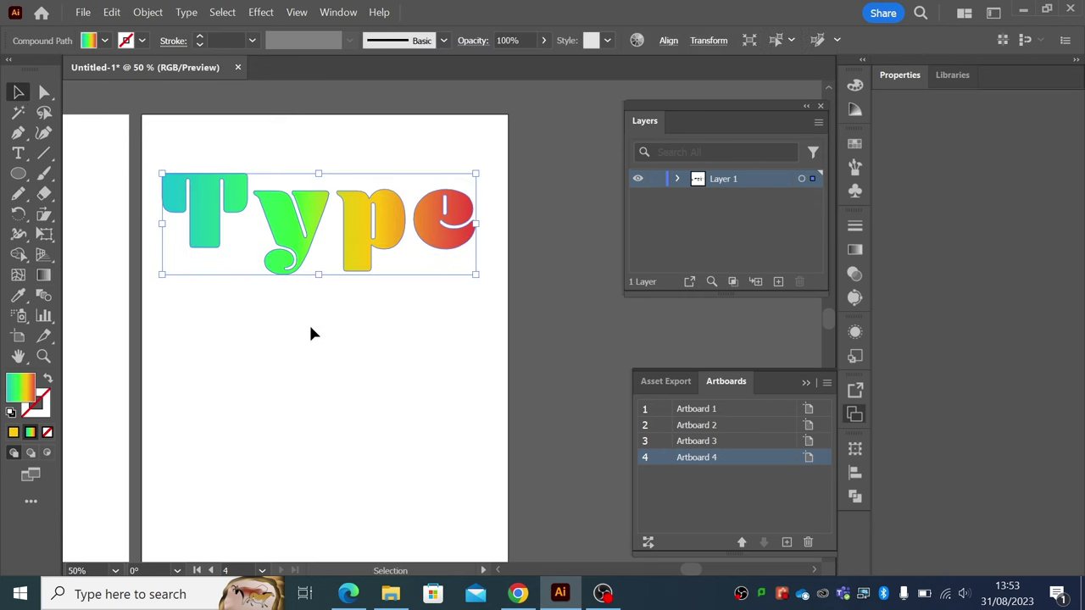
pyautogui.moveTo(310, 258); pyautogui.dragTo(296, 246)
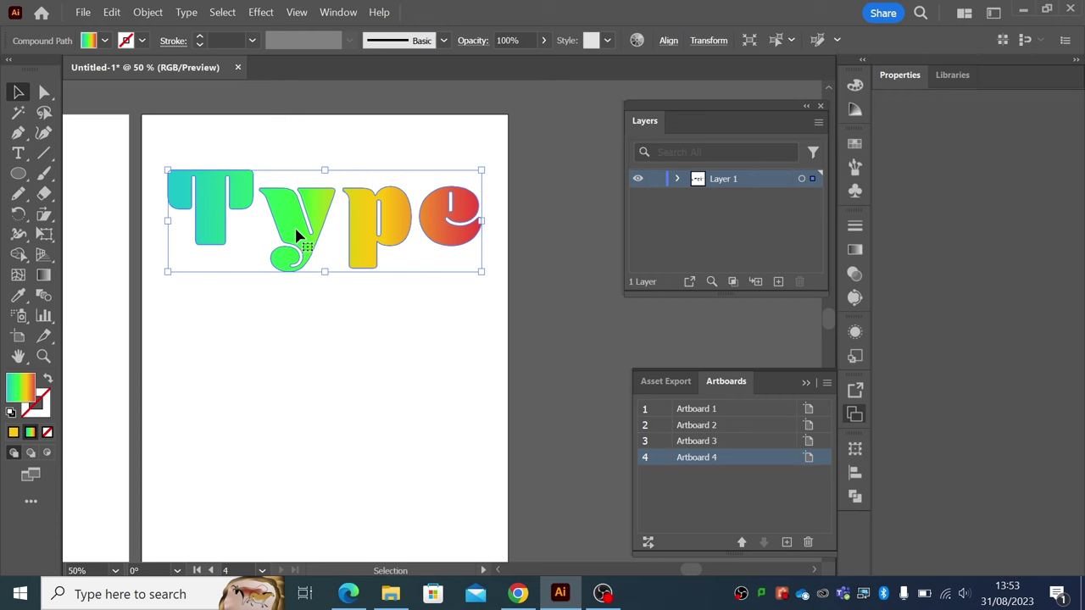
pyautogui.moveTo(296, 230); pyautogui.dragTo(291, 234)
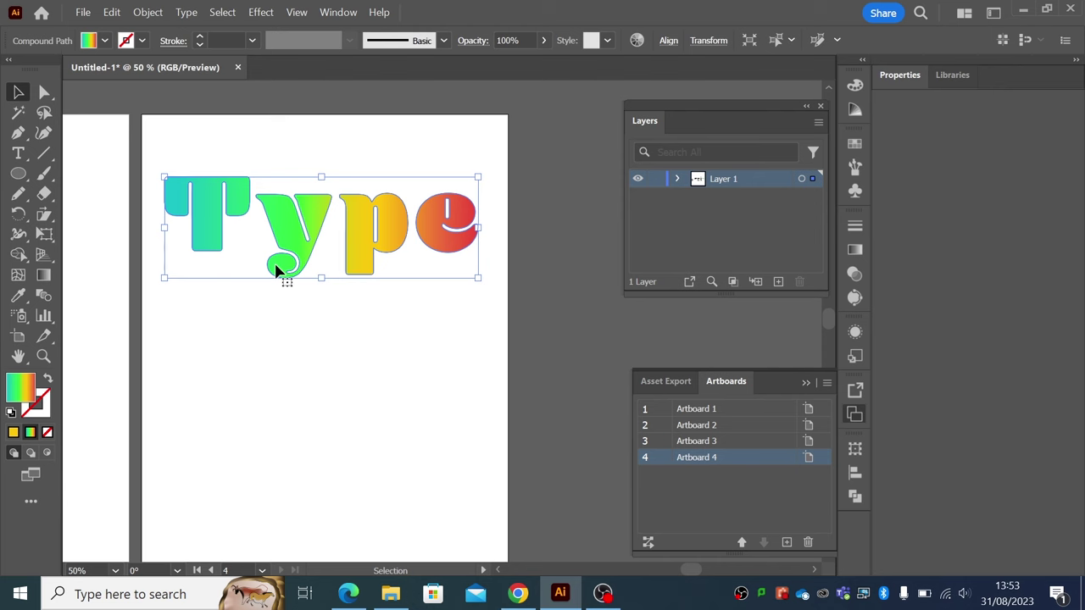
pyautogui.click(856, 333)
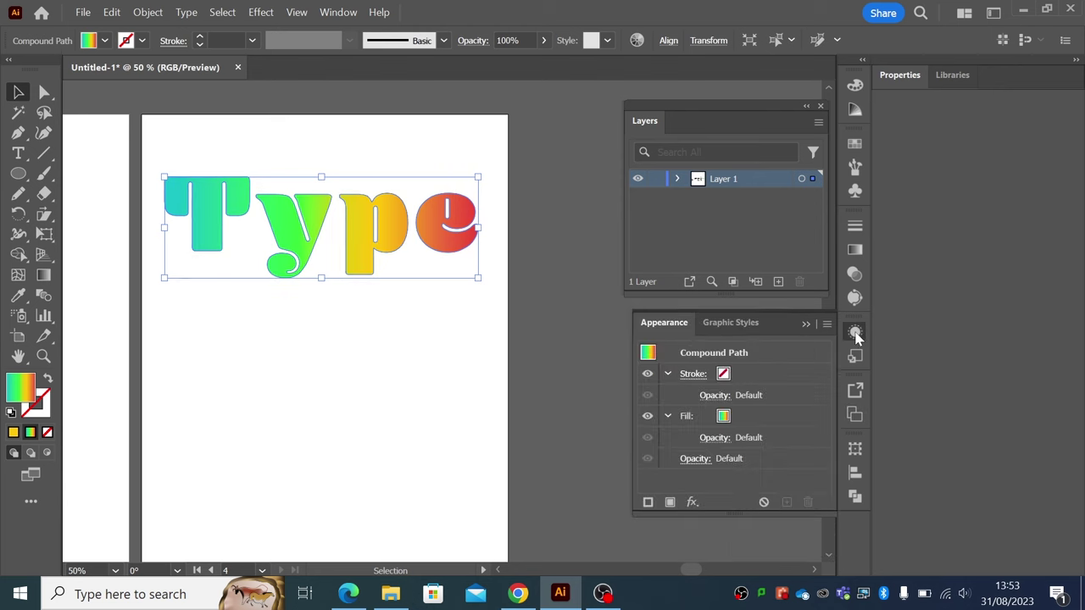